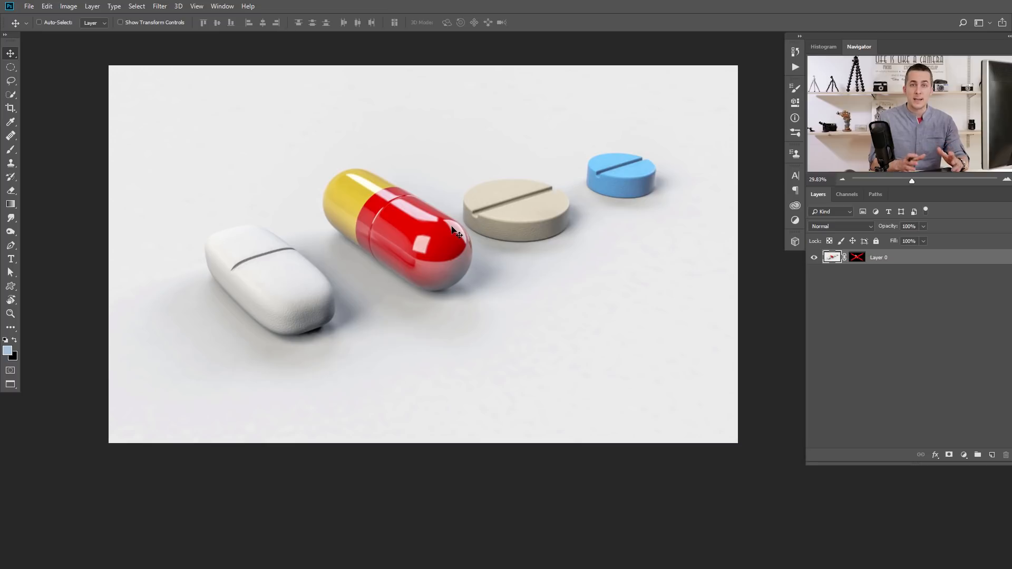
Enable Layer 0's mask to isolate the capsule and add a light grey #e4e4e4 solid color fill layer beneath it.
left_click(858, 260, "shift")
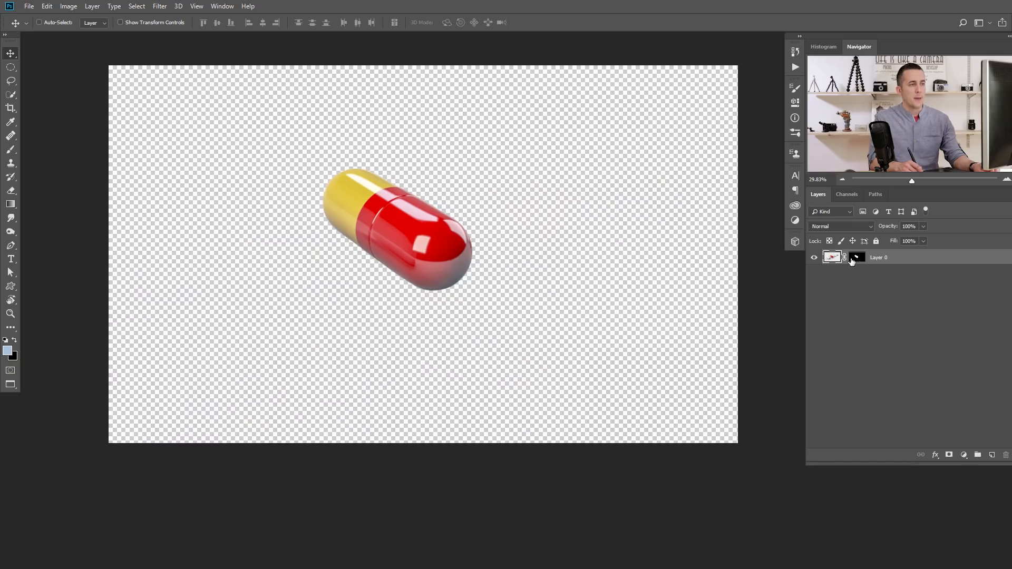
left_click_drag(407, 210, 425, 236)
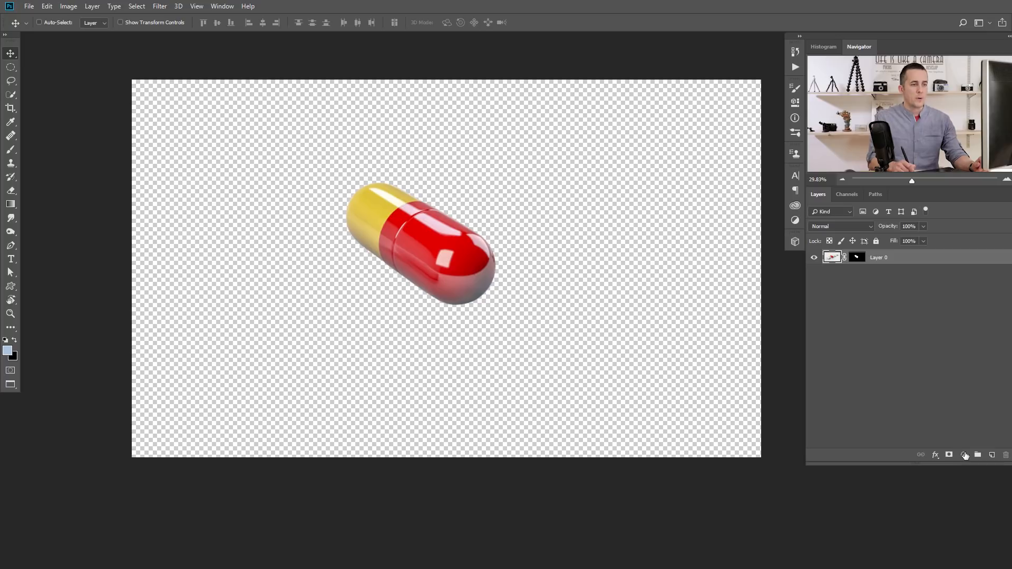
left_click(964, 454)
left_click(947, 270)
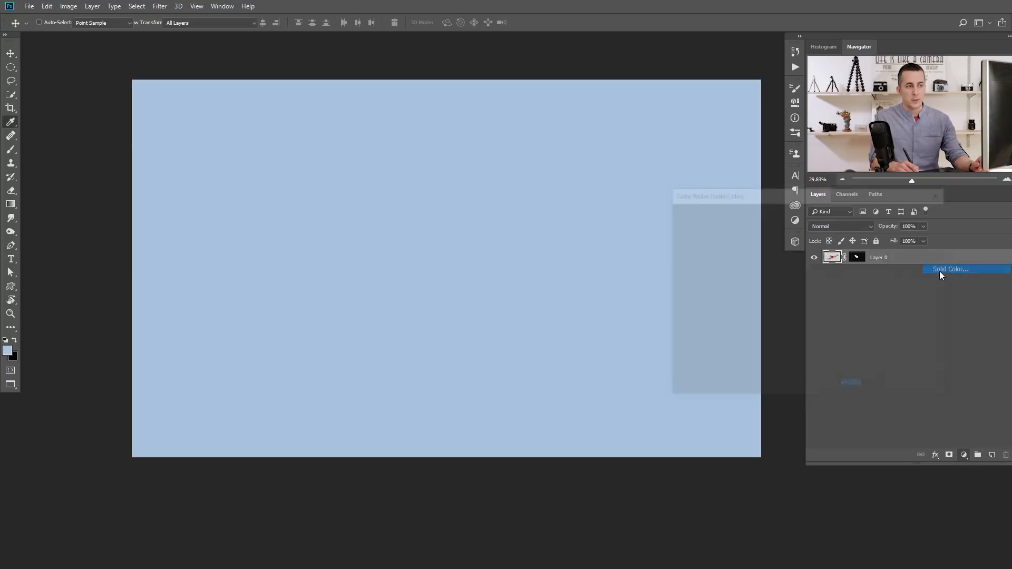
left_click_drag(687, 233, 671, 232)
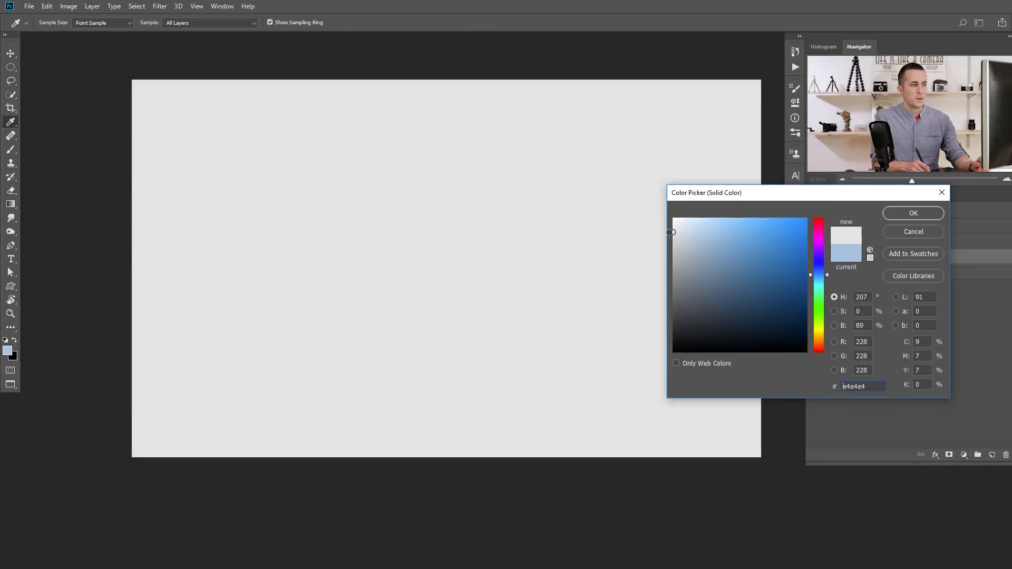
left_click(896, 214)
left_click_drag(836, 261, 832, 291)
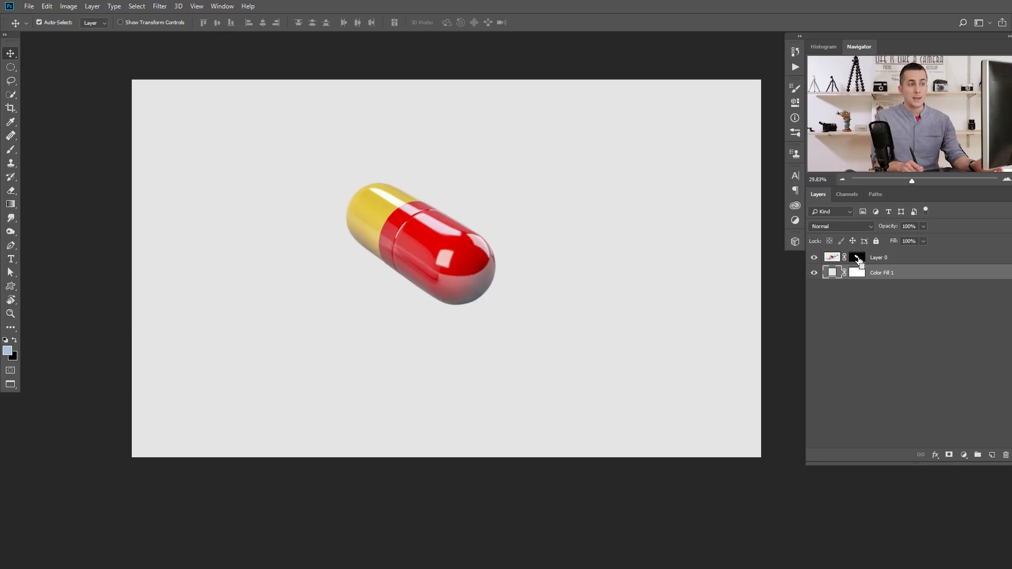
Copy the masked capsule from Layer 0 onto its own layer and hide Layer 0.
left_click(857, 258, "ctrl")
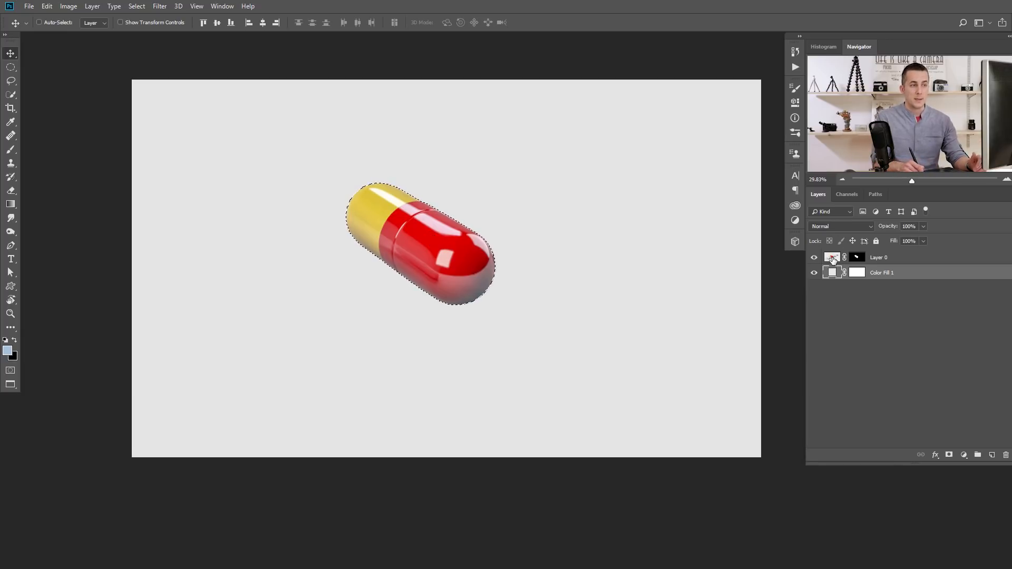
left_click(832, 258)
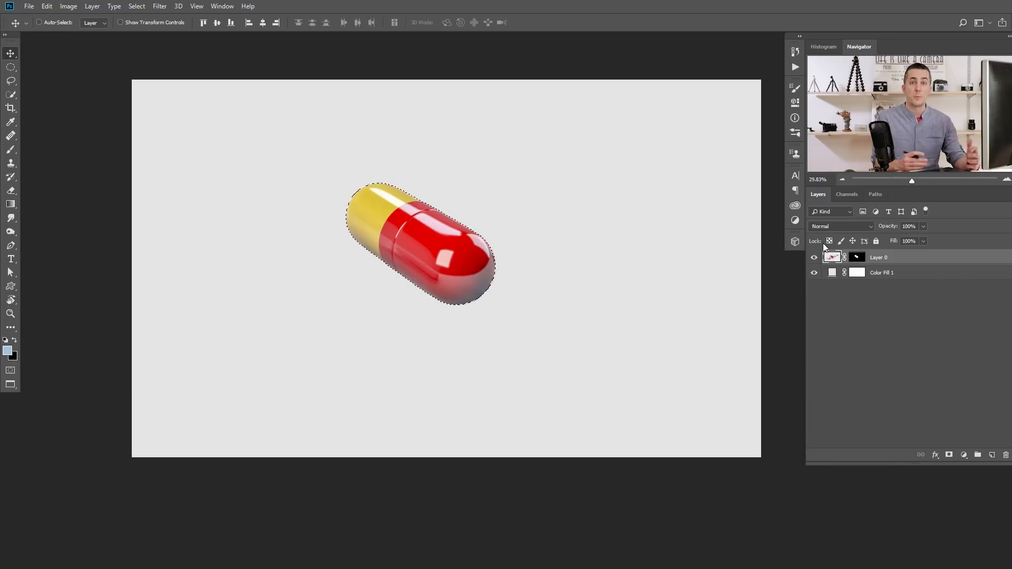
key("ctrl")
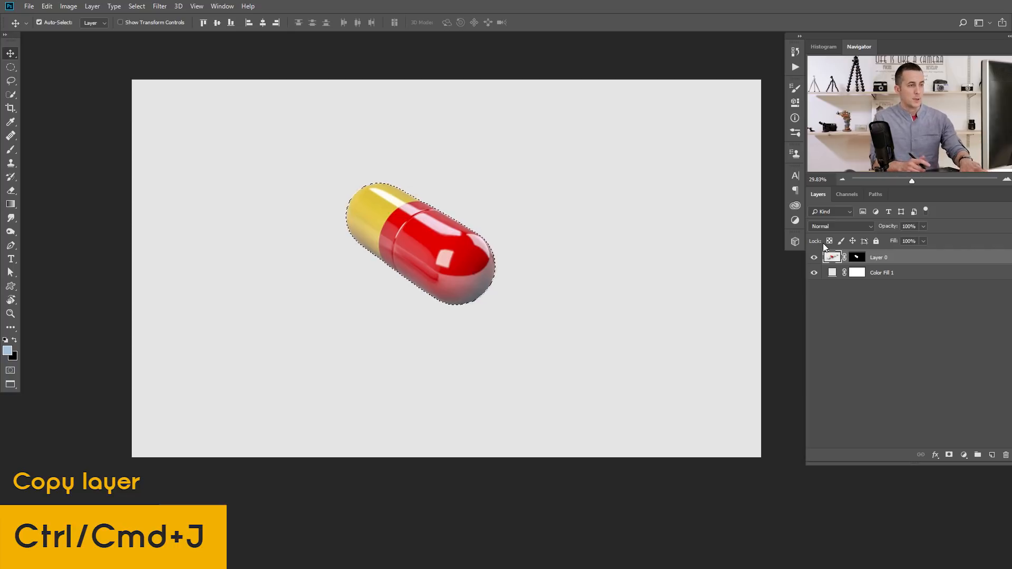
key("ctrl+j")
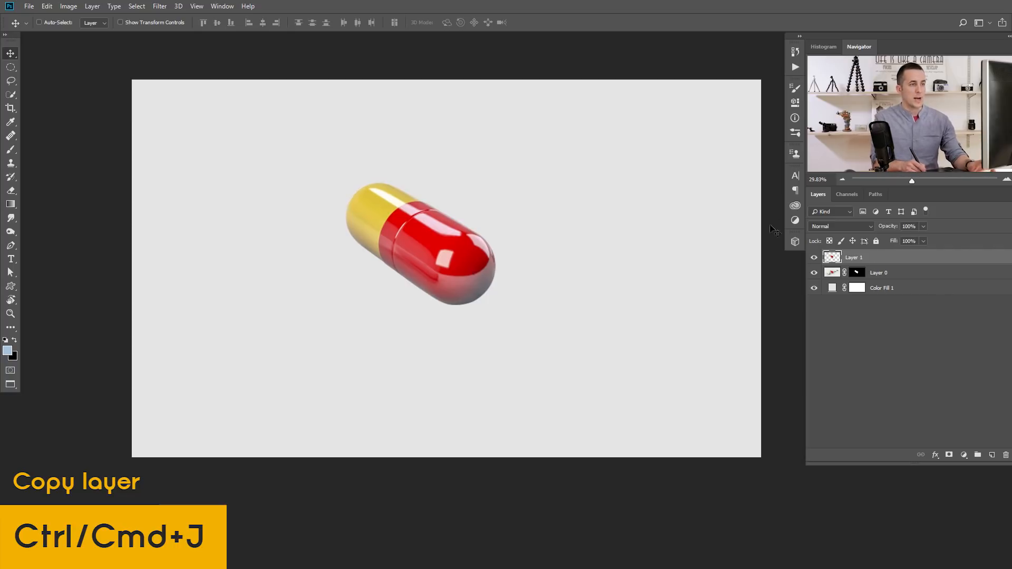
left_click(814, 258)
left_click(814, 258)
left_click(814, 259, "alt")
left_click(814, 259, "alt")
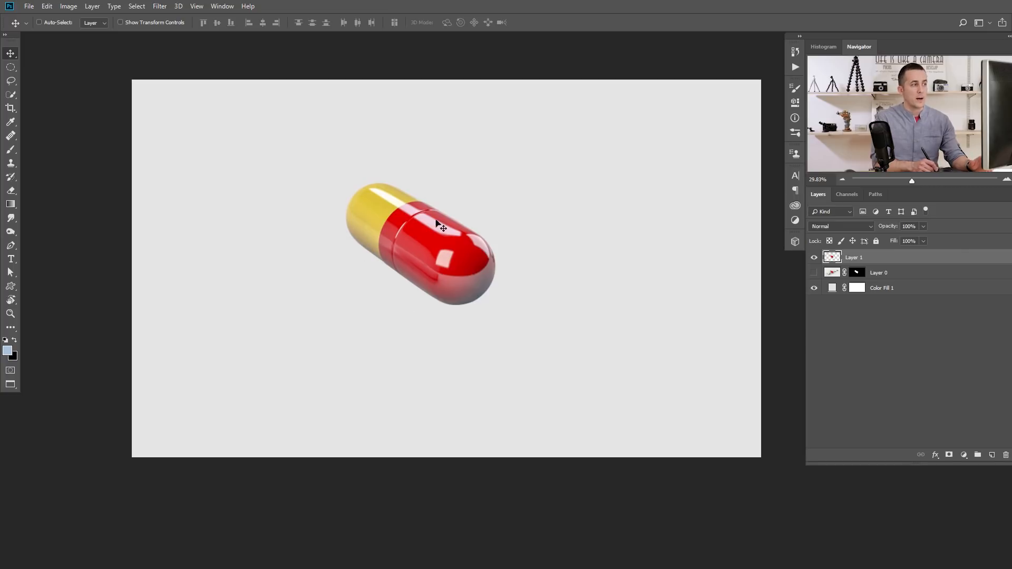
Select only the capsule's red half with the Quick Selection tool, subtracting the yellow half from the selection.
left_click_drag(418, 237, 463, 255)
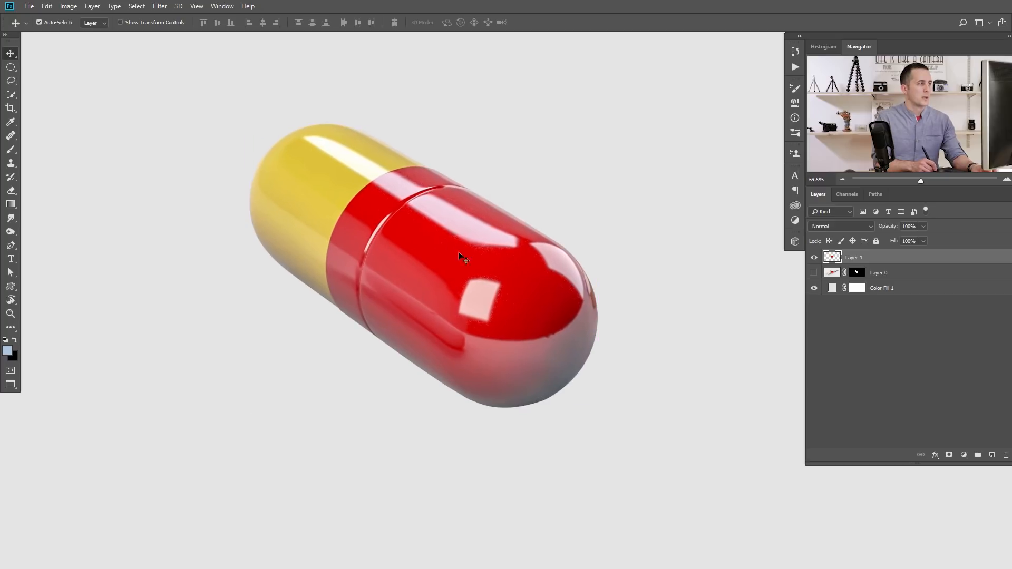
left_click(11, 95)
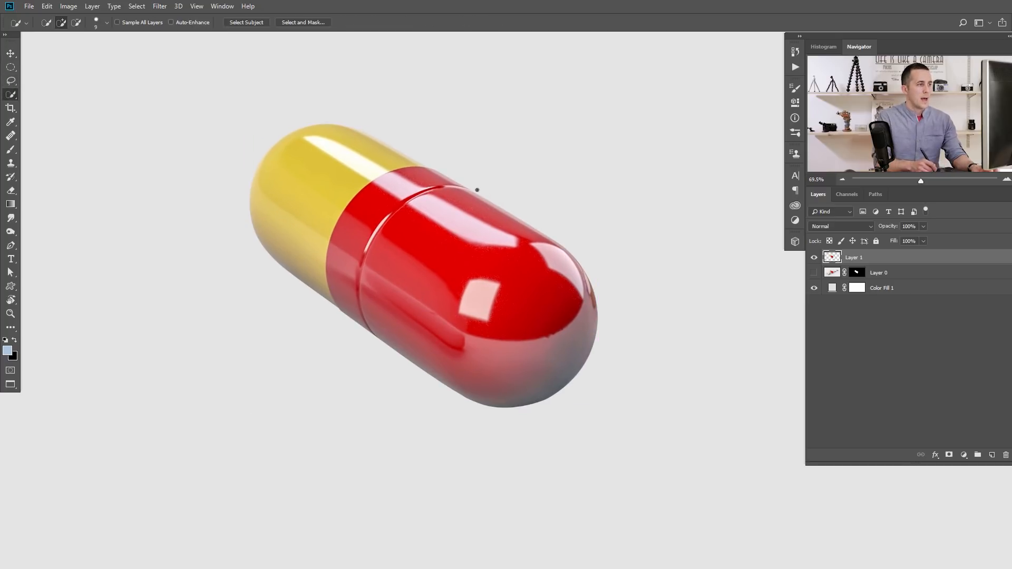
key("bracketright")
key("bracketright")
key("bracketright")
mouse_move(429, 255)
left_mouse_down()
mouse_move(416, 266)
mouse_move(453, 352)
mouse_move(550, 240)
left_mouse_up()
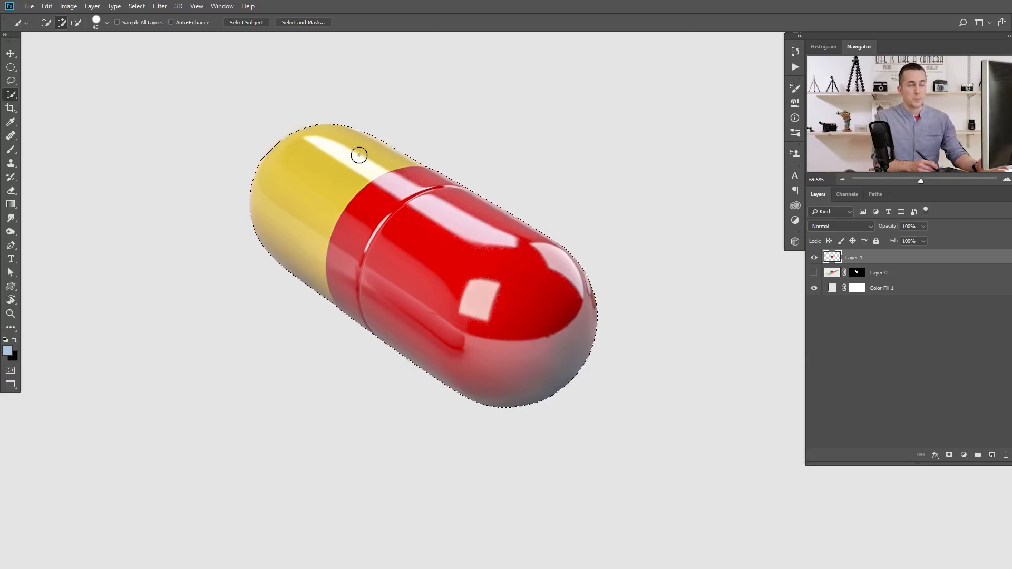
key("alt")
mouse_move(378, 139)
left_mouse_down()
mouse_move(323, 179)
mouse_move(293, 224)
mouse_move(290, 286)
mouse_move(310, 277)
mouse_move(317, 311)
mouse_move(316, 271)
mouse_move(342, 204)
mouse_move(384, 147)
mouse_move(429, 153)
left_mouse_up()
mouse_move(421, 188)
left_mouse_down()
mouse_move(393, 206)
mouse_move(413, 194)
left_mouse_up()
key("bracketleft")
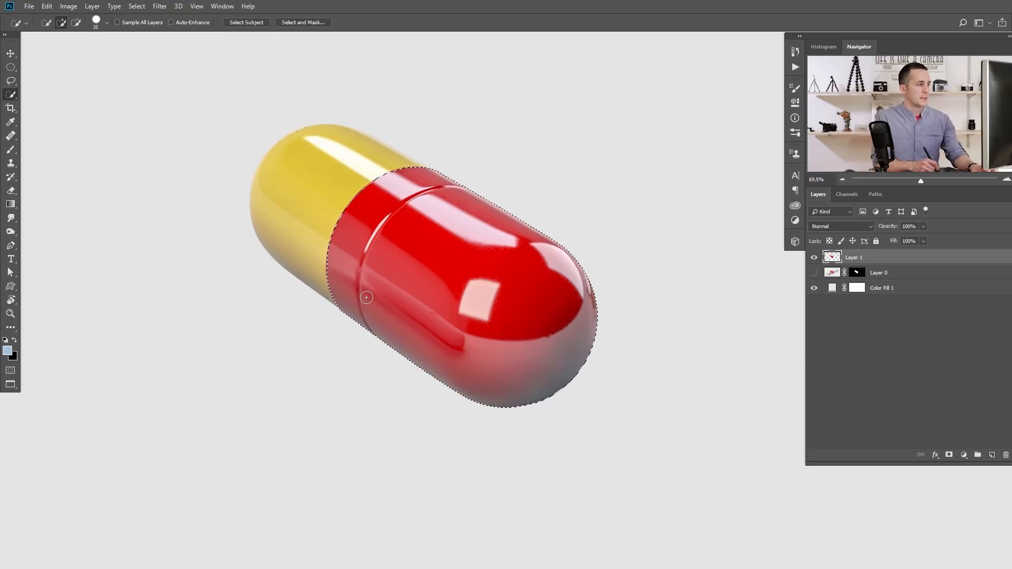
Cut the selected red half onto a new layer and hide the yellow half to check the separation.
scroll(424, 227, "down", 2)
left_click_drag(430, 240, 418, 234)
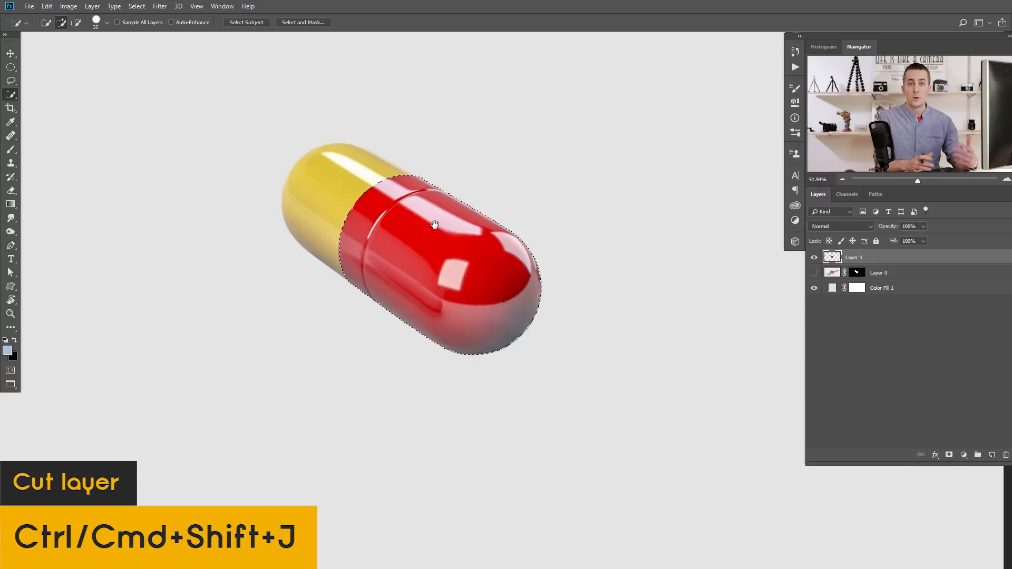
key("ctrl+shift+j")
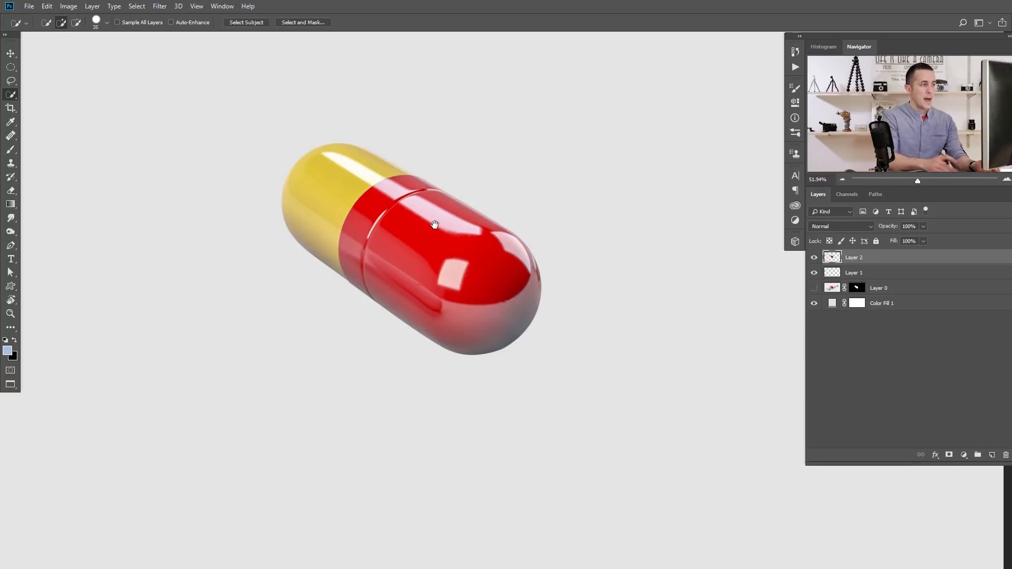
left_click(814, 258)
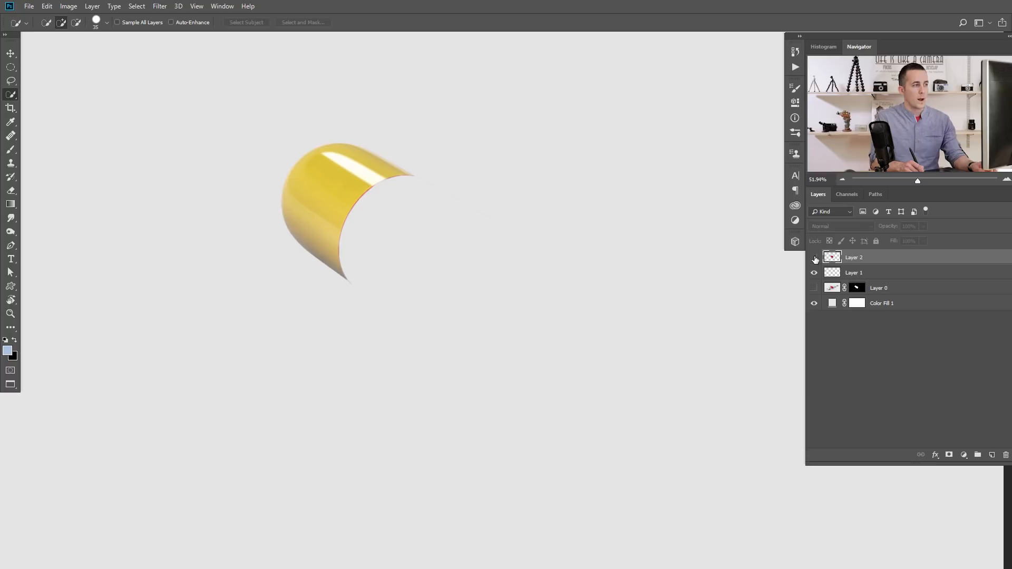
left_click(814, 259)
left_click(813, 273)
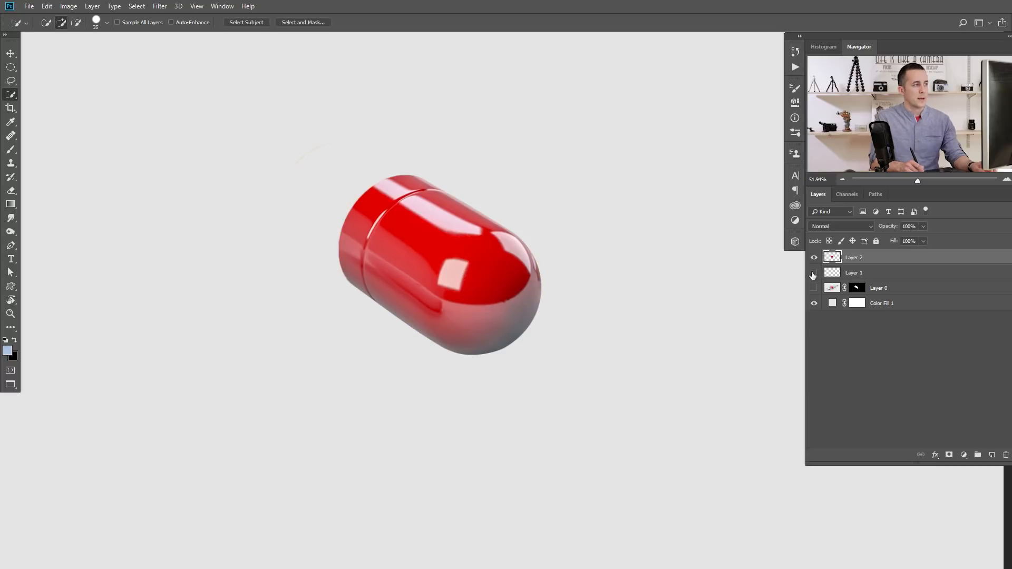
left_click(813, 273)
left_click(813, 273)
left_click(813, 273)
left_click(813, 273)
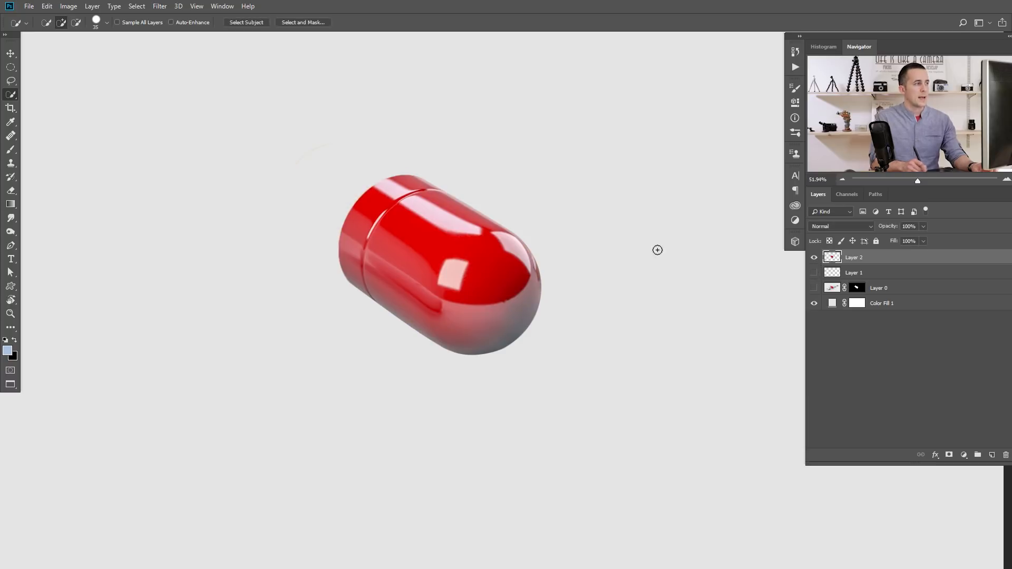
Erase the stray yellow edge remnants from the red half's layer.
left_click_drag(302, 158, 379, 158)
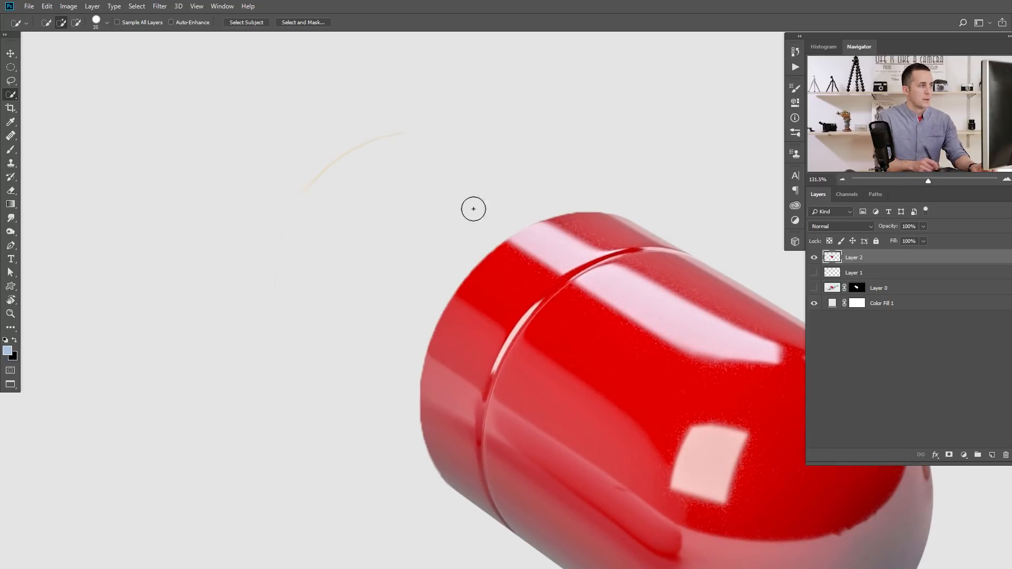
left_click(830, 273)
left_click(834, 258)
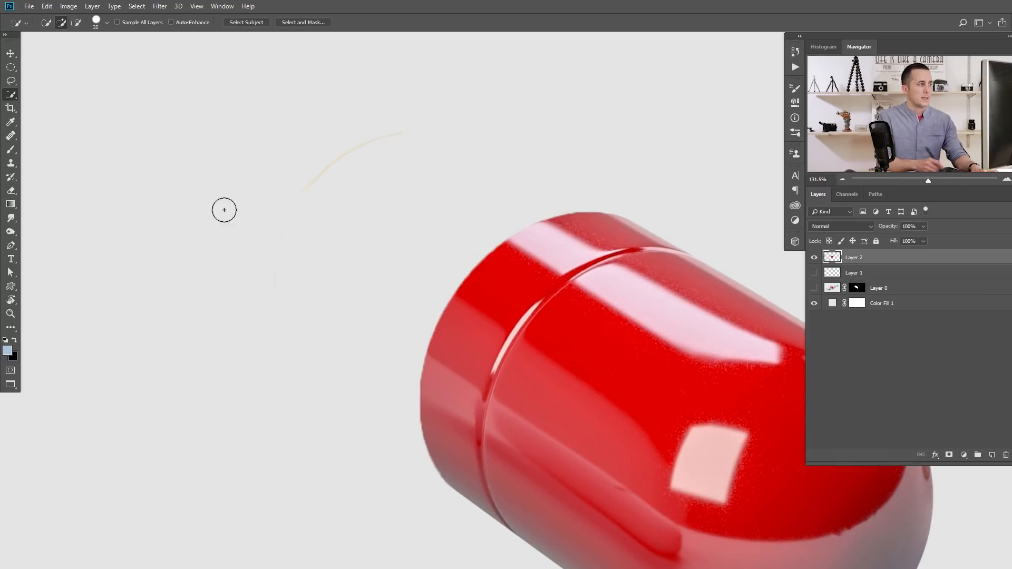
left_click(10, 191)
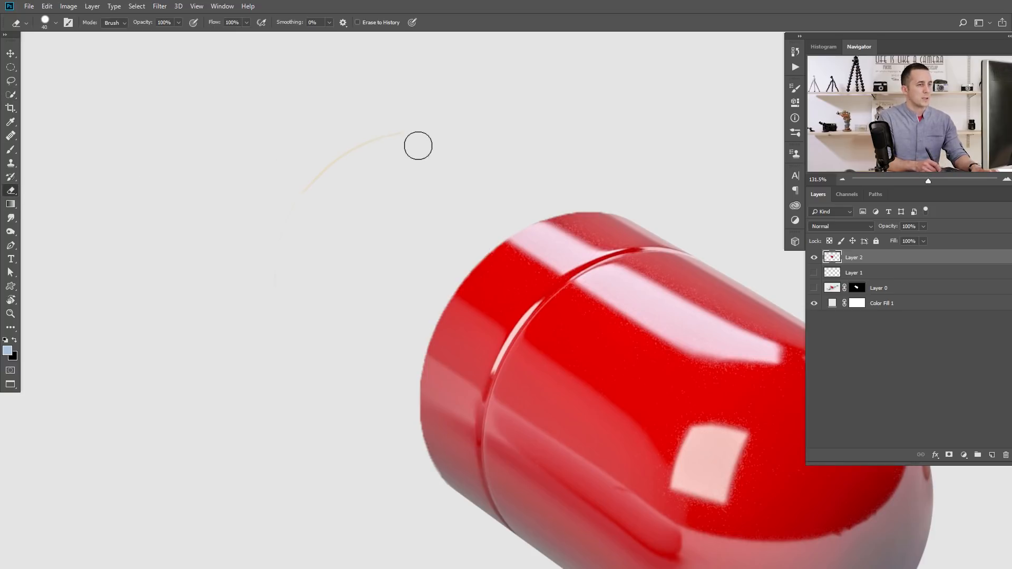
mouse_move(393, 135)
left_mouse_down()
mouse_move(353, 154)
mouse_move(256, 282)
mouse_move(291, 232)
left_mouse_up()
left_click_drag(285, 285, 307, 195)
left_click_drag(396, 177, 365, 248)
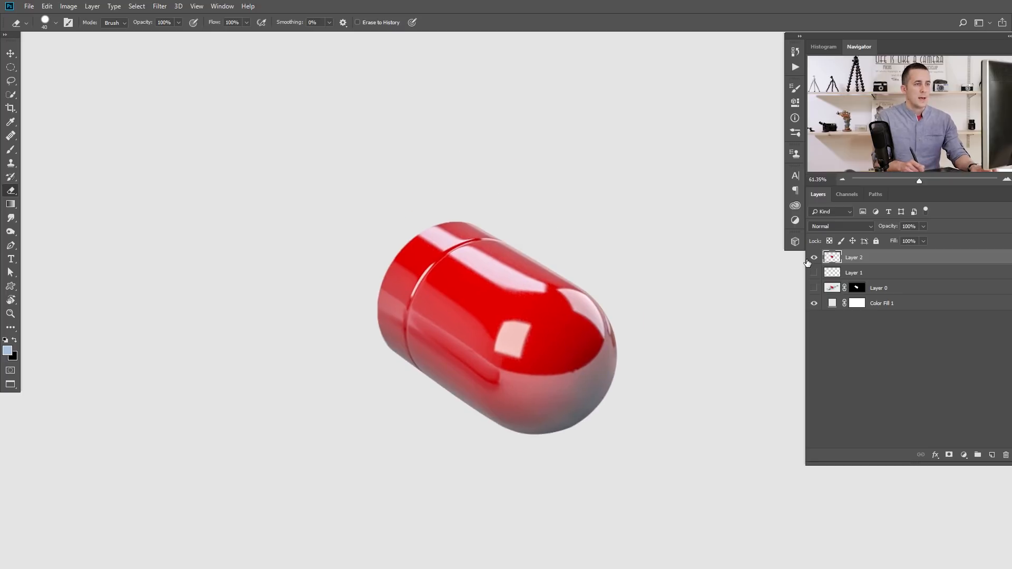
Show only the yellow half above the grey background and erase stray pixels around it on Layer 1.
left_click(813, 273)
left_click(814, 257)
left_click_drag(624, 274, 757, 259)
left_click(827, 270)
left_click_drag(466, 236, 549, 266)
mouse_move(375, 141)
left_mouse_down()
mouse_move(349, 149)
mouse_move(585, 283)
left_mouse_up()
left_click_drag(316, 346, 334, 251)
left_click_drag(594, 368, 559, 359)
left_click_drag(543, 331, 473, 345)
Rename the yellow half's layer to Y Pill and the red half's layer to R Pill.
double_click(855, 271)
type("Y")
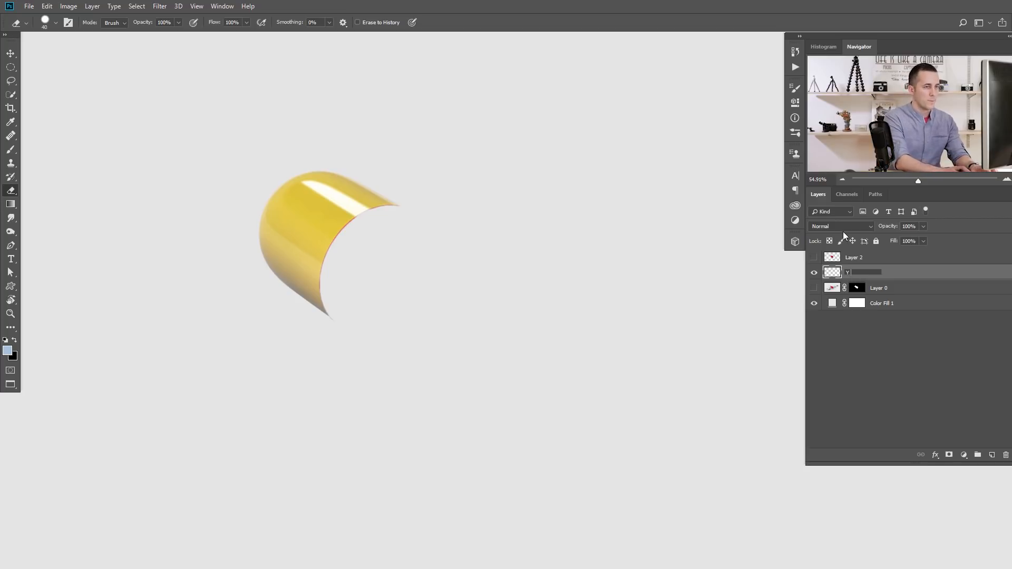
type(" Pill")
key("Return")
double_click(854, 257)
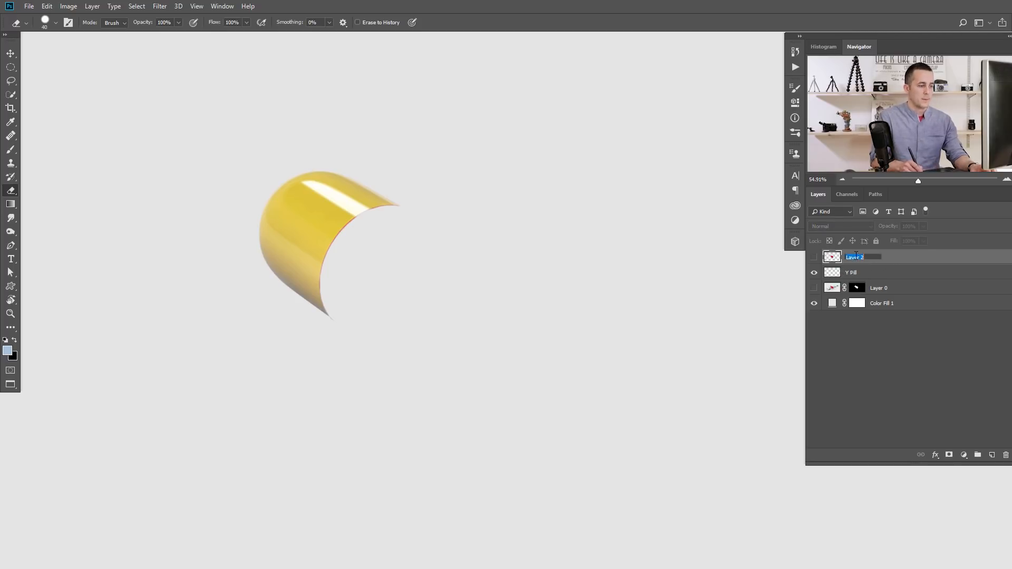
type("Red")
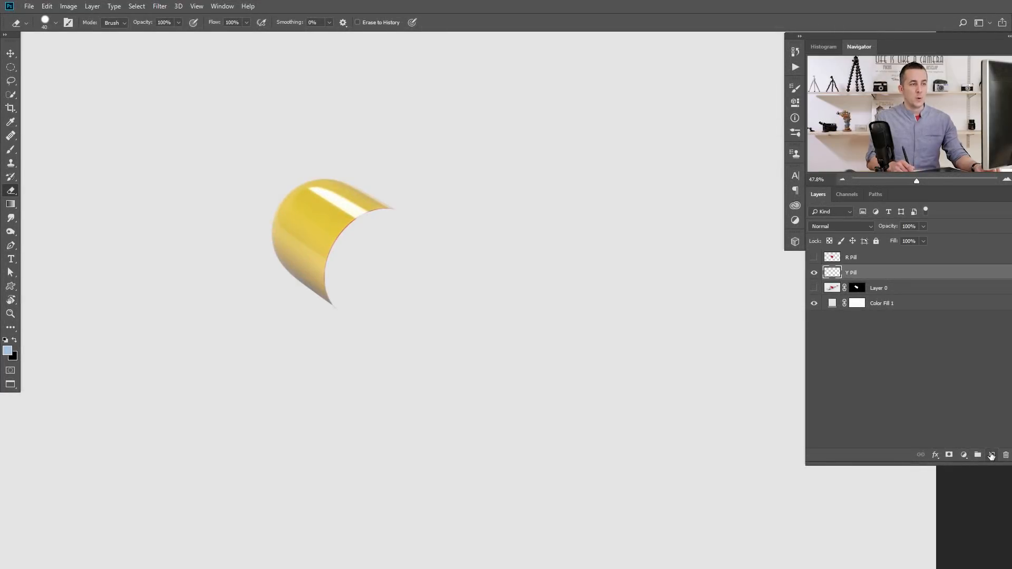
Create an ellipse filled with the capsule's yellow on a new layer above Y Pill, leaving nothing selected.
left_click(990, 455)
left_click(11, 70)
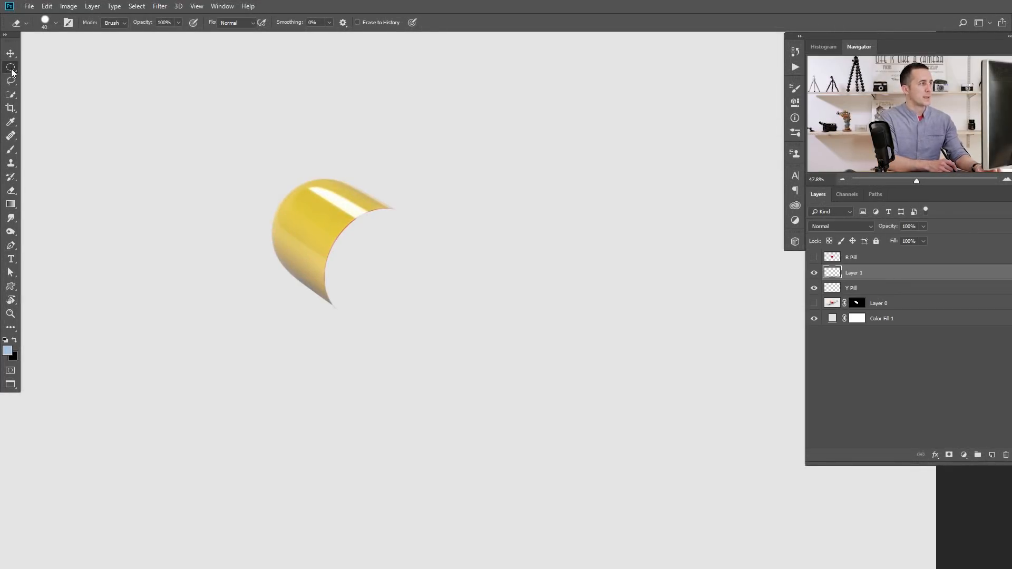
left_click(53, 80)
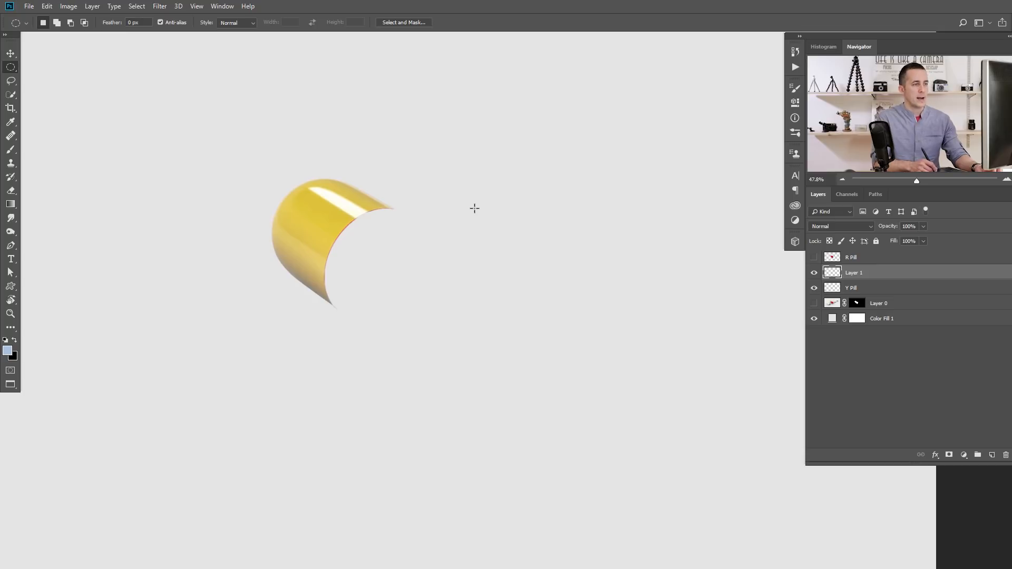
left_click_drag(588, 344, 610, 360)
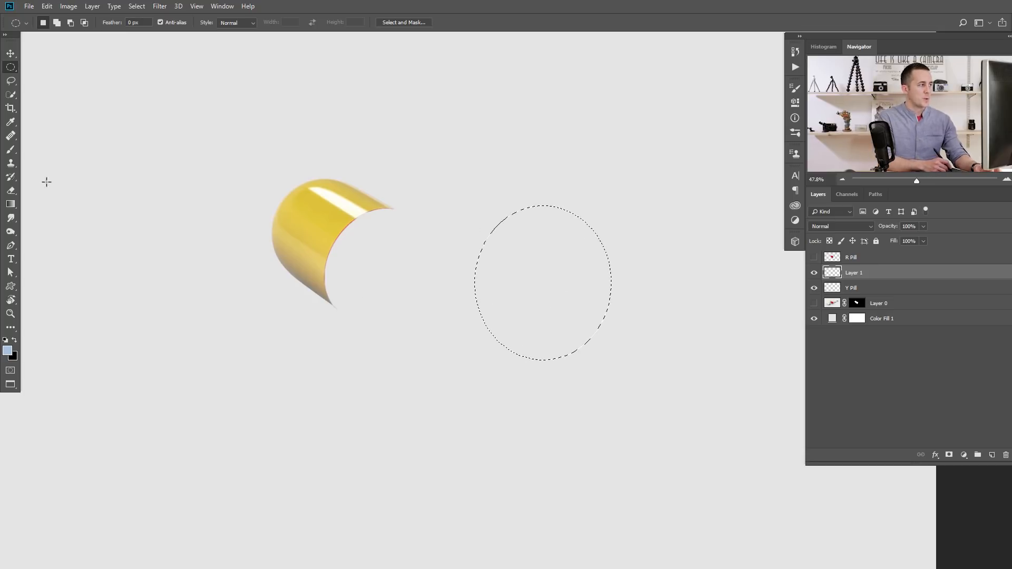
left_click(12, 153)
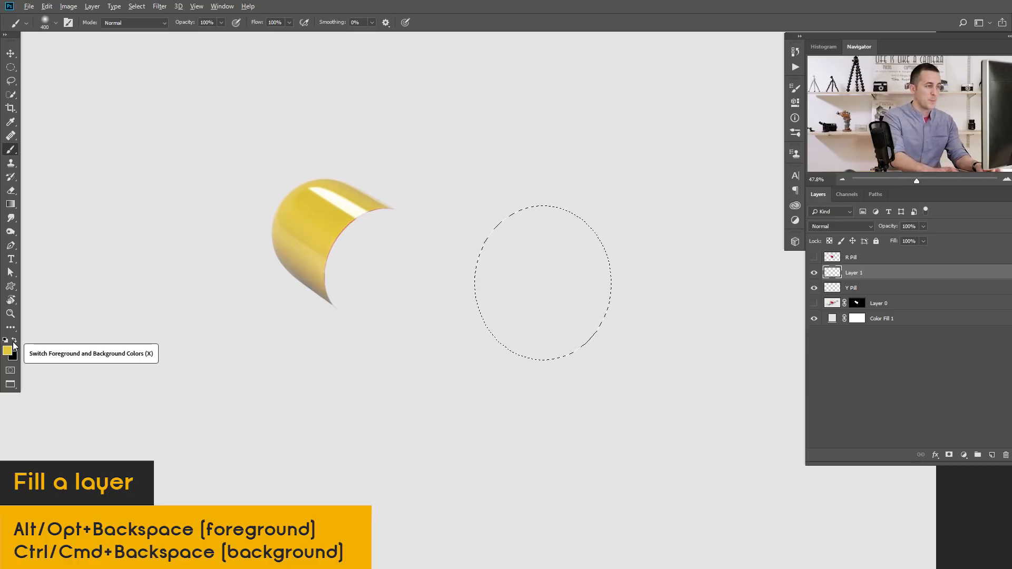
key("alt+BackSpace")
key("ctrl+d")
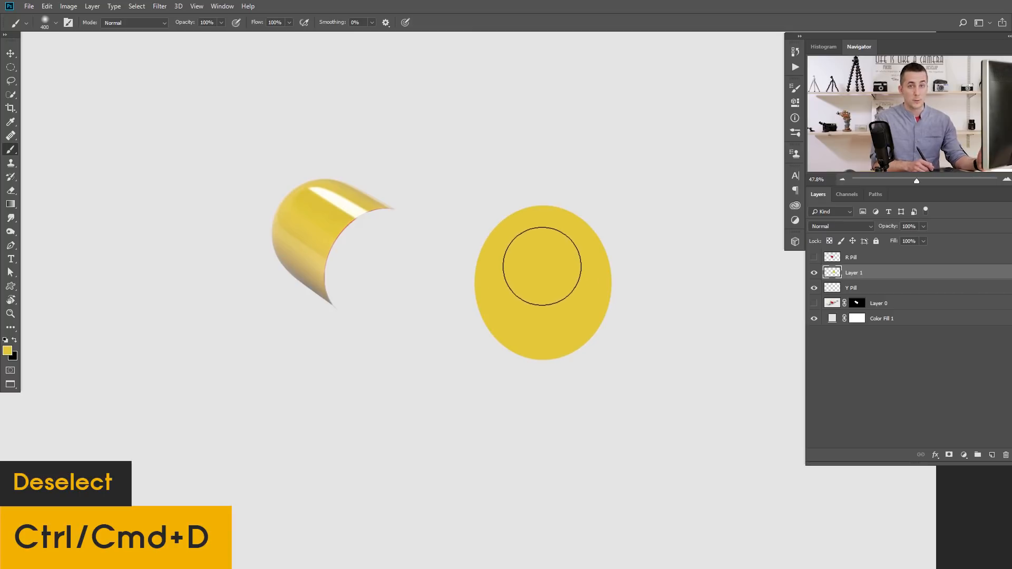
Move the yellow ellipse over the opening of the yellow half and scale it to about 82%.
key("v")
left_click_drag(538, 272, 422, 265)
left_click_drag(350, 266, 500, 290)
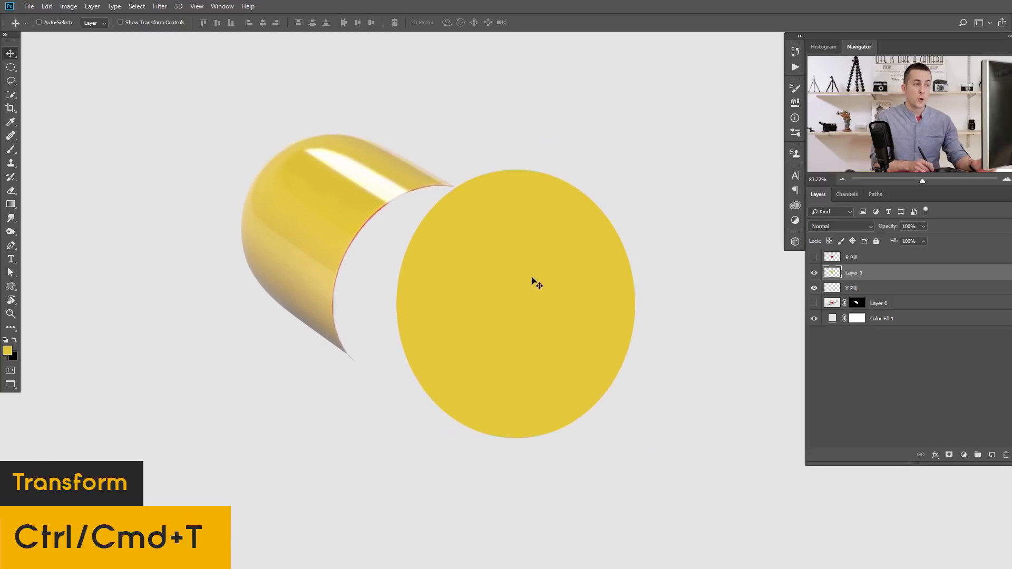
key("ctrl+t")
left_click_drag(634, 171, 581, 235)
left_click_drag(532, 286, 483, 253)
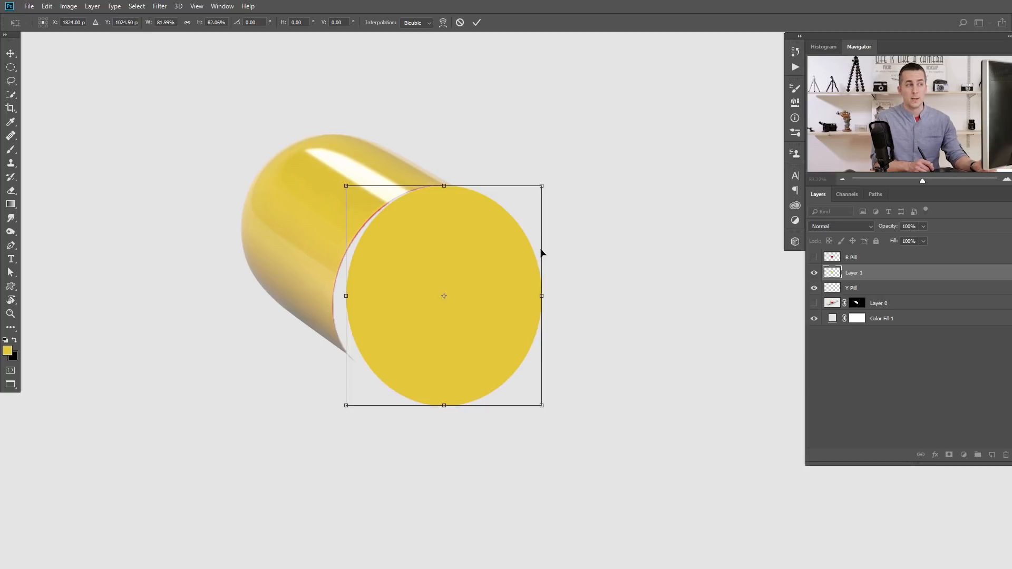
Distort the yellow ellipse's corners to narrow and tilt it toward the opening of the yellow half.
left_click_drag(537, 196, 526, 202)
left_click_drag(347, 186, 346, 184)
left_click_drag(346, 405, 333, 384)
left_click_drag(535, 299, 493, 280)
left_click_drag(489, 174, 487, 179)
left_click_drag(499, 388, 466, 348)
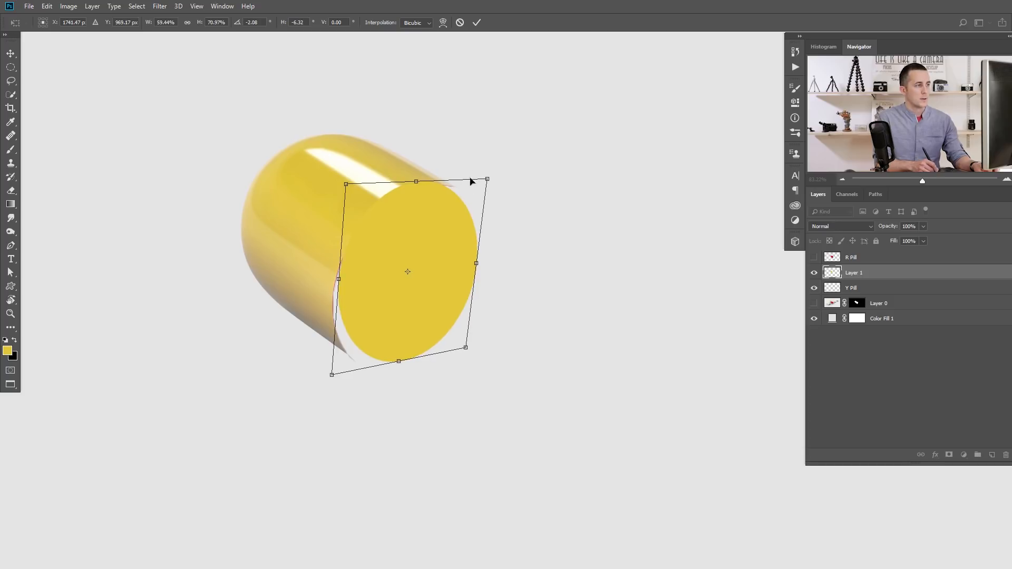
Skew the ellipse and adjust its corners so its outline follows the curved rim of the yellow half.
left_click_drag(487, 184, 490, 188)
left_click_drag(417, 184, 440, 185)
left_click_drag(384, 365, 370, 368)
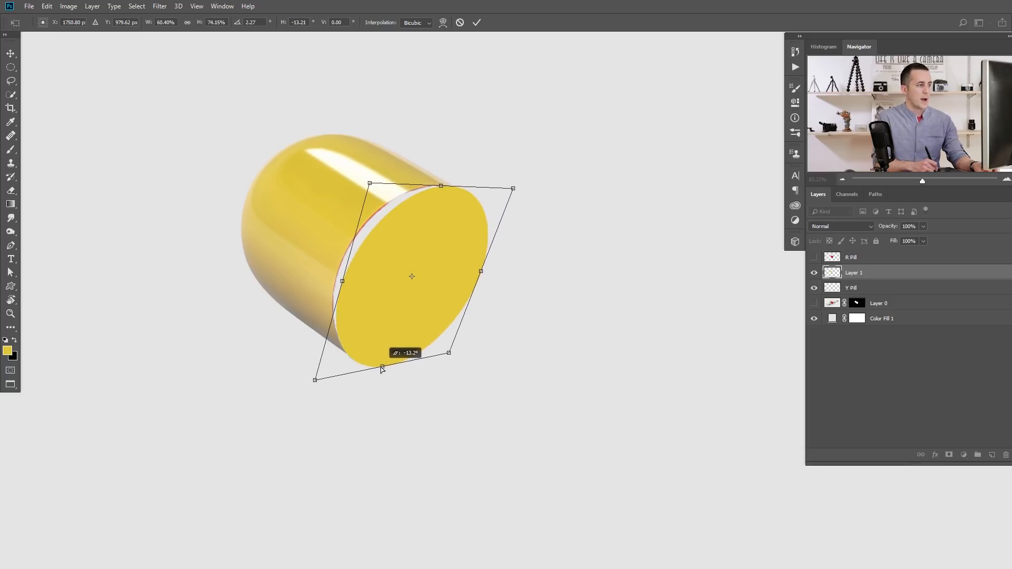
left_click_drag(371, 183, 364, 180)
left_click_drag(359, 177, 359, 176)
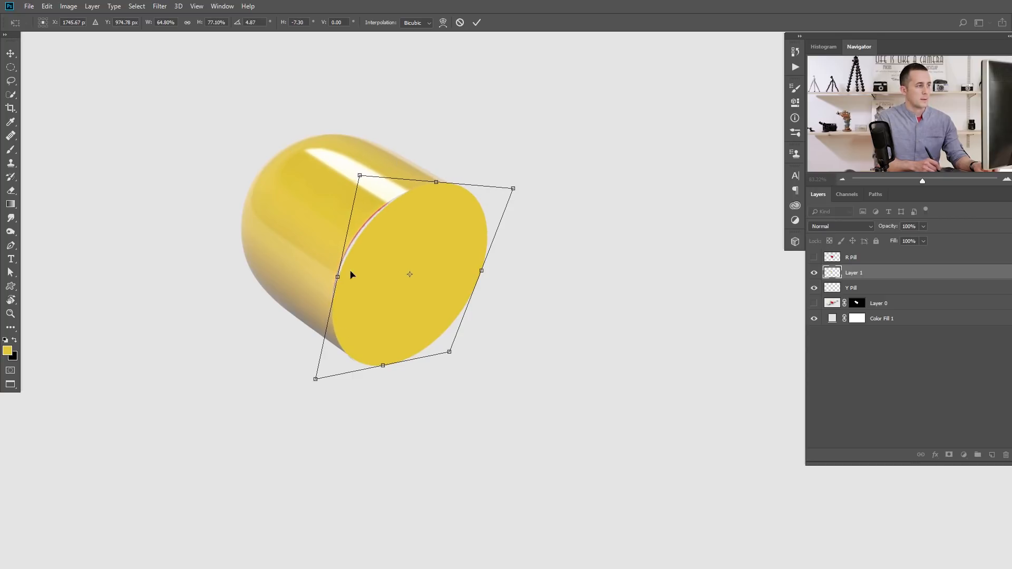
left_click_drag(316, 379, 319, 374)
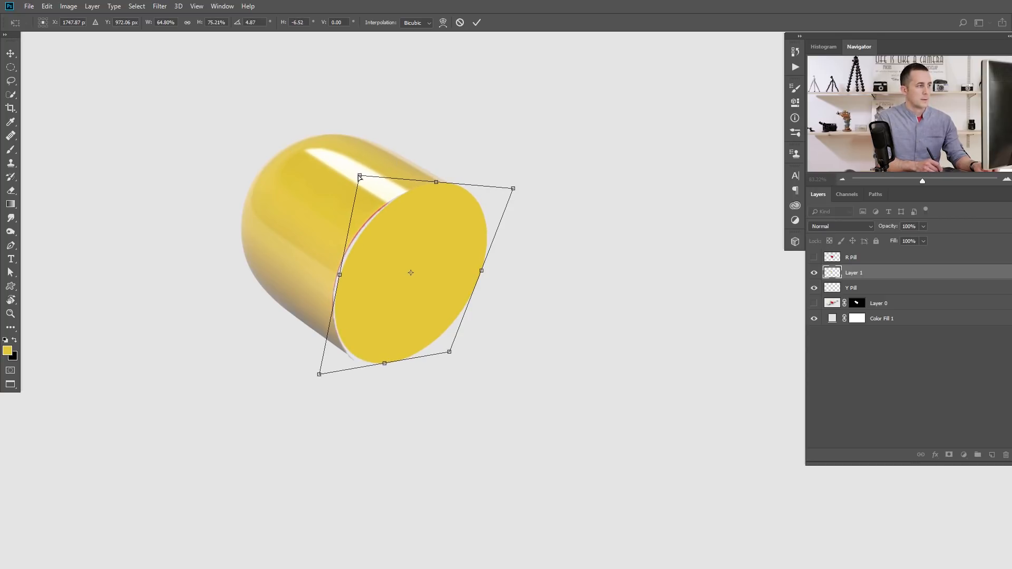
left_click_drag(513, 188, 505, 196)
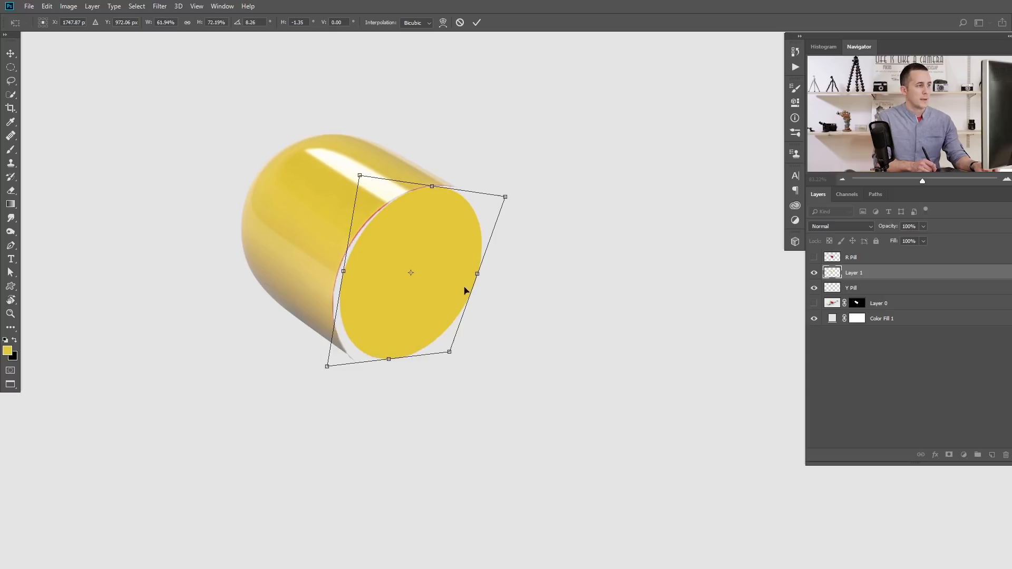
Refine the ellipse's corners and edges against the rim of the yellow half and apply the transform.
left_click_drag(382, 365, 317, 375)
left_click_drag(360, 176, 360, 170)
left_click_drag(337, 272, 340, 273)
left_click_drag(504, 195, 484, 192)
left_click_drag(422, 181, 422, 187)
right_click(455, 205)
left_click(474, 284)
key("ctrl+z")
key("ctrl+z")
key("Return")
left_click_drag(454, 223, 427, 264)
key("ctrl+z")
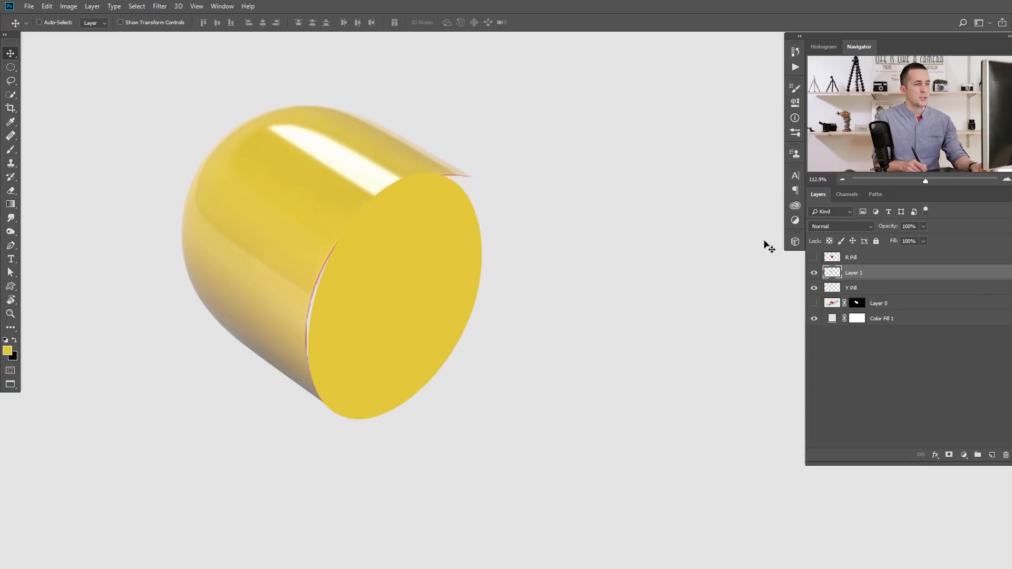
Show the R Pill layer and reduce its opacity to 46%.
left_click(820, 260)
left_click(814, 257)
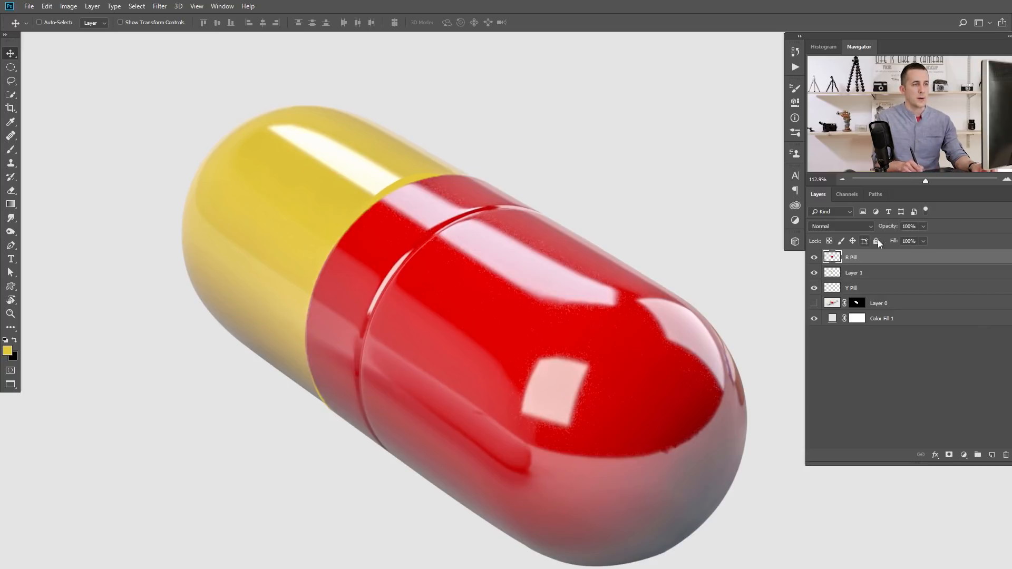
left_click_drag(888, 227, 860, 235)
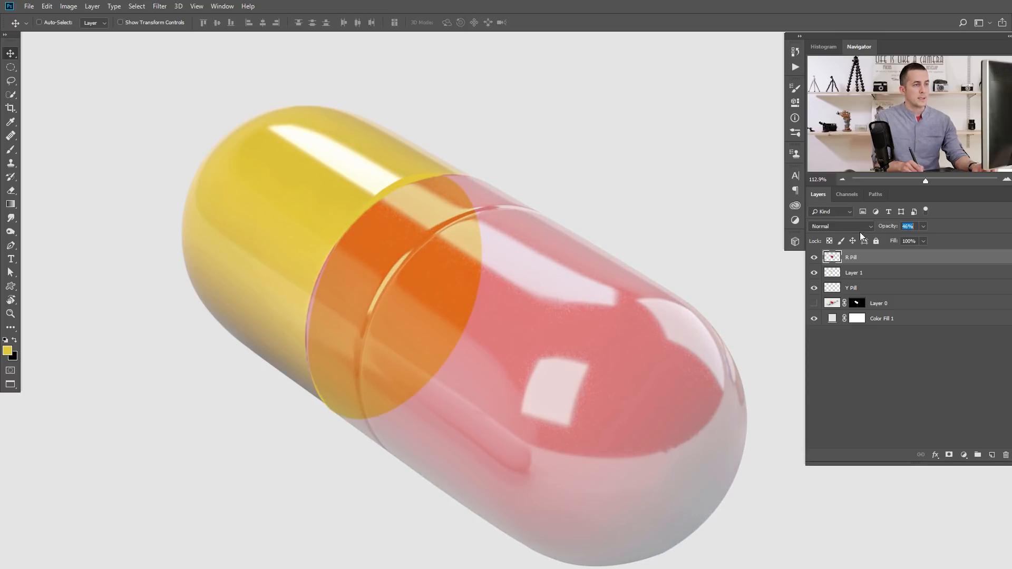
Distort the corners of Layer 1's ellipse to match the seam between the yellow and red halves.
left_click(846, 273)
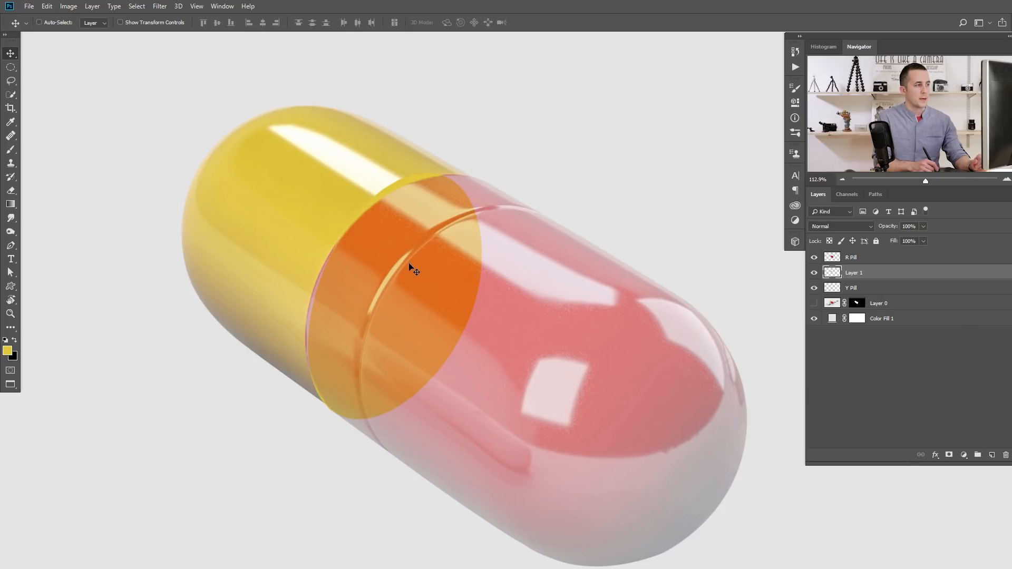
key("ctrl+t")
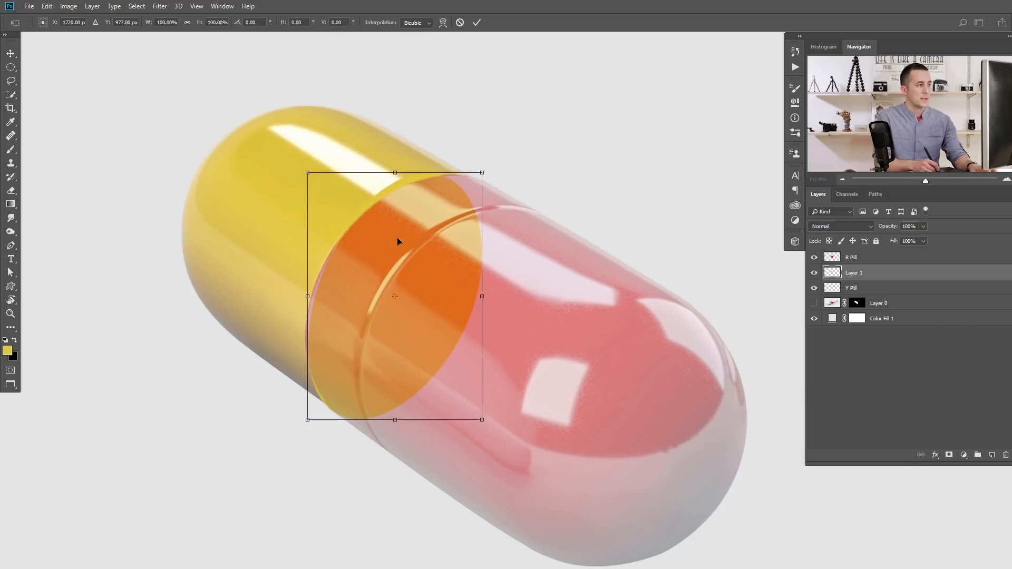
scroll(397, 242, "up", 2)
left_click_drag(504, 164, 532, 163)
left_click_drag(285, 166, 268, 170)
left_click_drag(291, 456, 297, 452)
left_click_drag(272, 164, 265, 165)
left_click_drag(526, 160, 530, 159)
left_click_drag(499, 456, 513, 451)
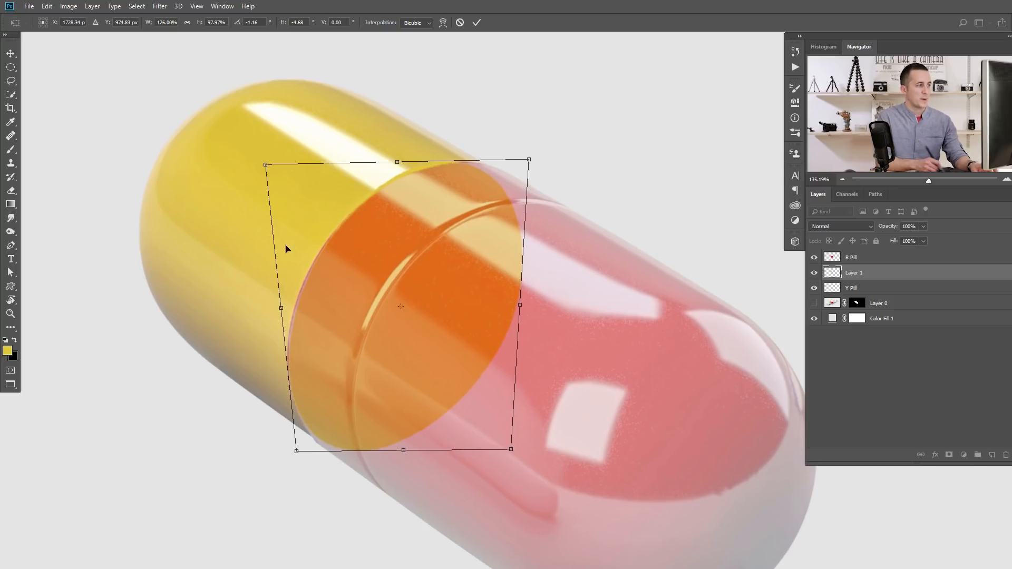
left_click_drag(265, 164, 262, 167)
left_click_drag(529, 162, 530, 161)
Warp the ellipse on Layer 1 so its edges follow the capsule's seam and outline, and apply the transform.
right_click(429, 259)
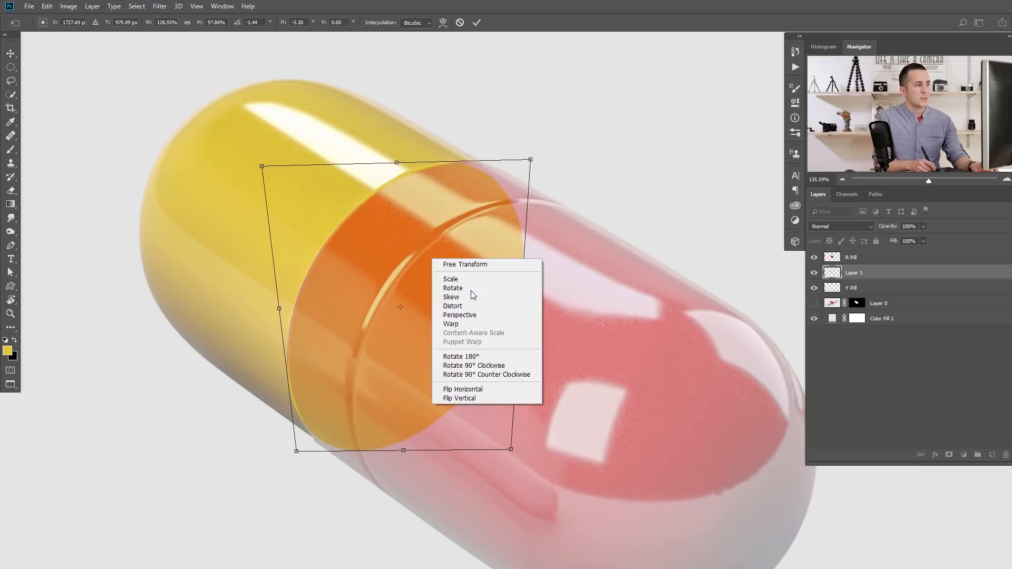
left_click(457, 325)
left_click_drag(369, 171, 373, 171)
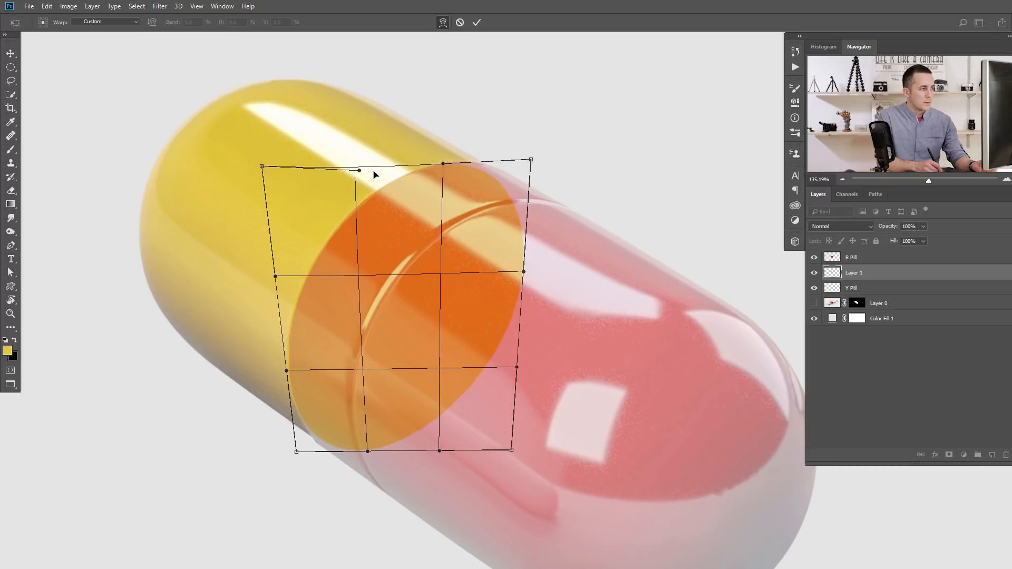
left_click_drag(488, 170, 502, 166)
left_click_drag(364, 449, 352, 460)
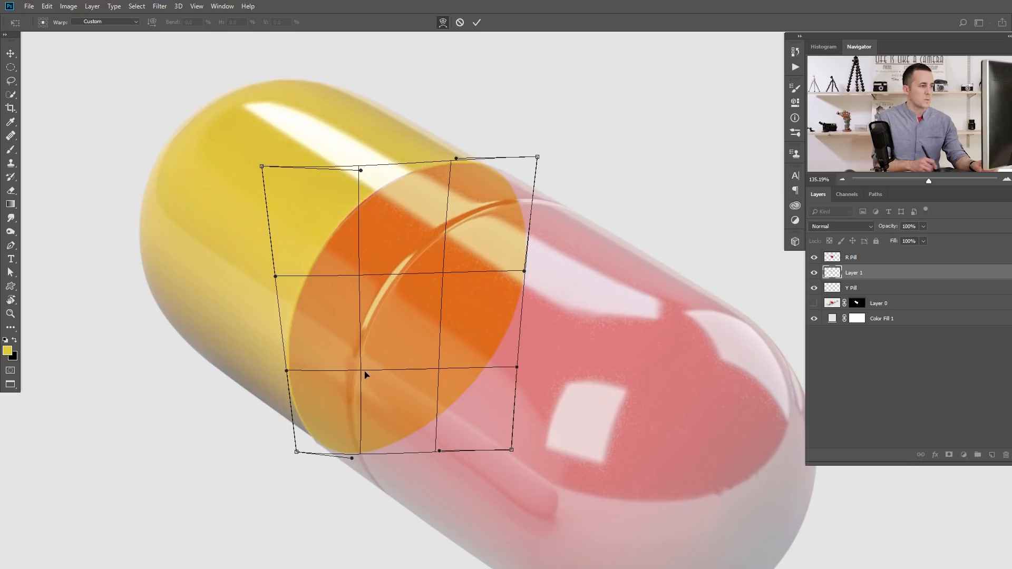
left_click_drag(537, 158, 527, 153)
left_click_drag(456, 158, 458, 161)
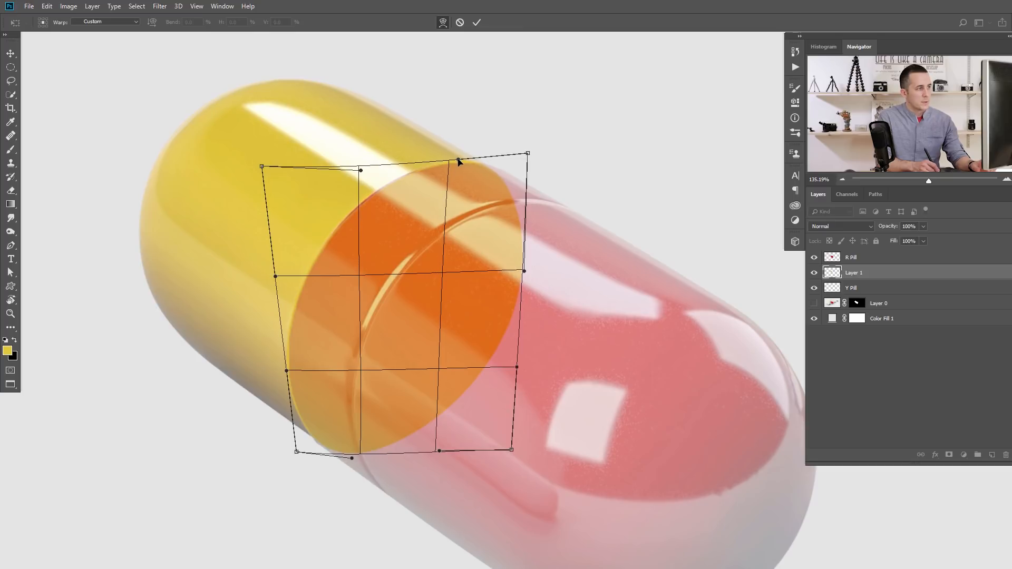
left_click_drag(361, 171, 357, 169)
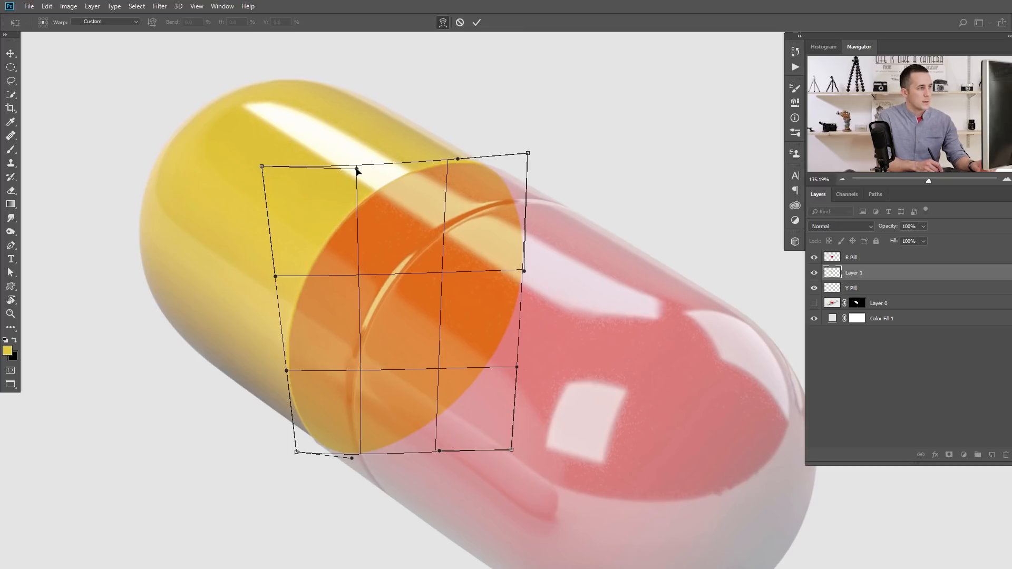
left_click_drag(286, 368, 288, 369)
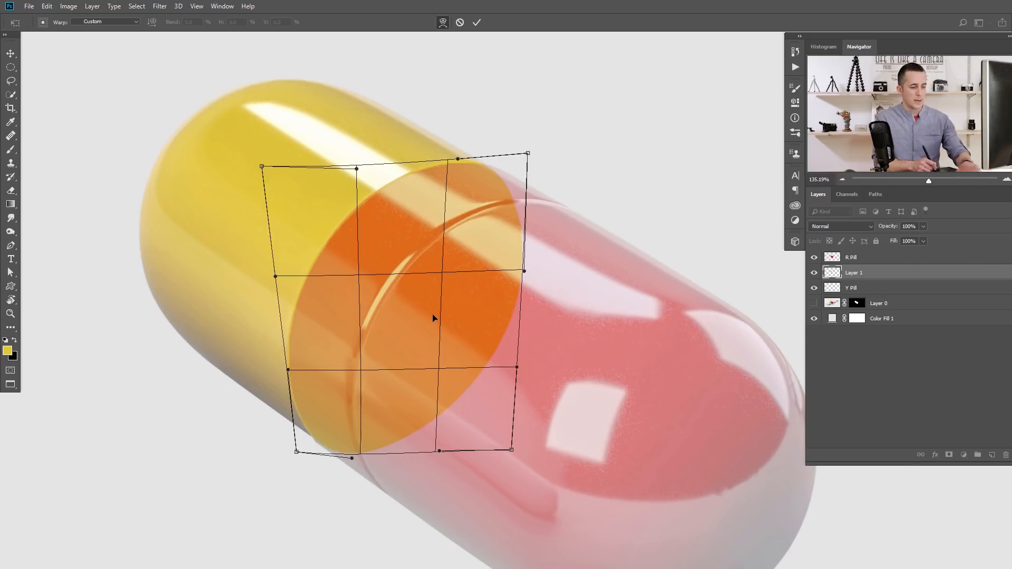
key("Return")
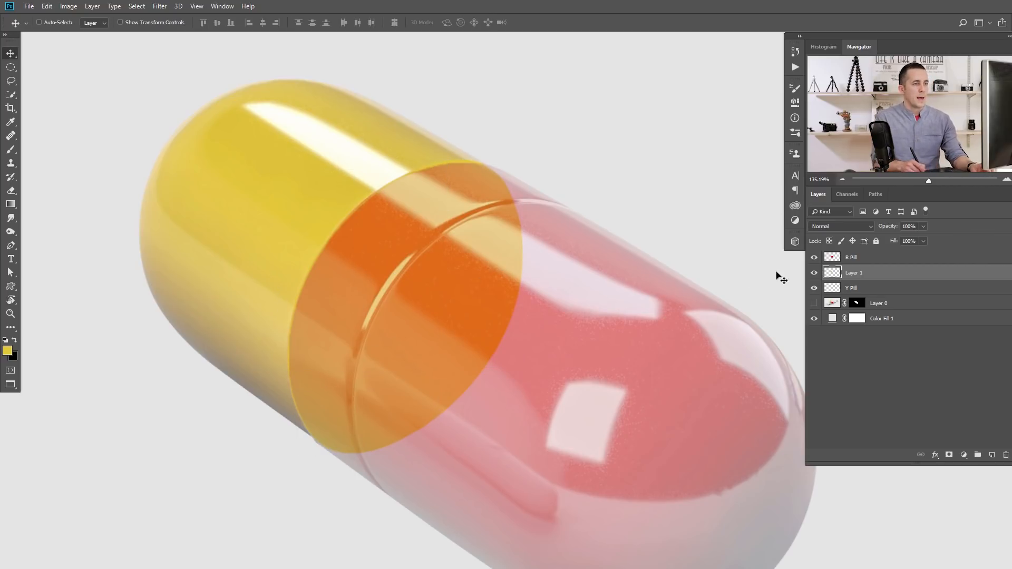
Hide the R Pill layer so only the yellow half and its ellipse remain above the background.
left_click(816, 257)
scroll(428, 295, "down", 3)
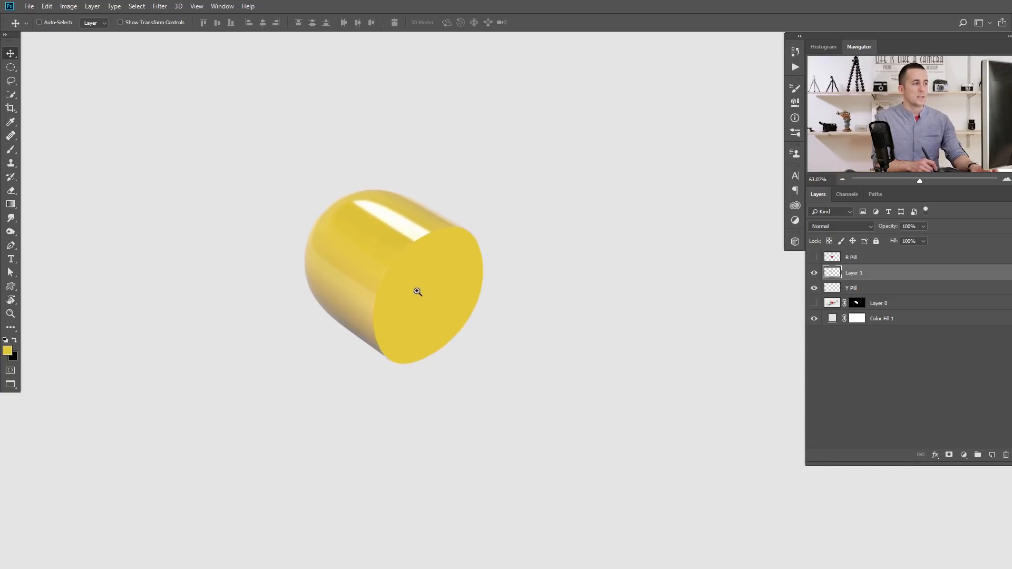
scroll(432, 290, "up", 1)
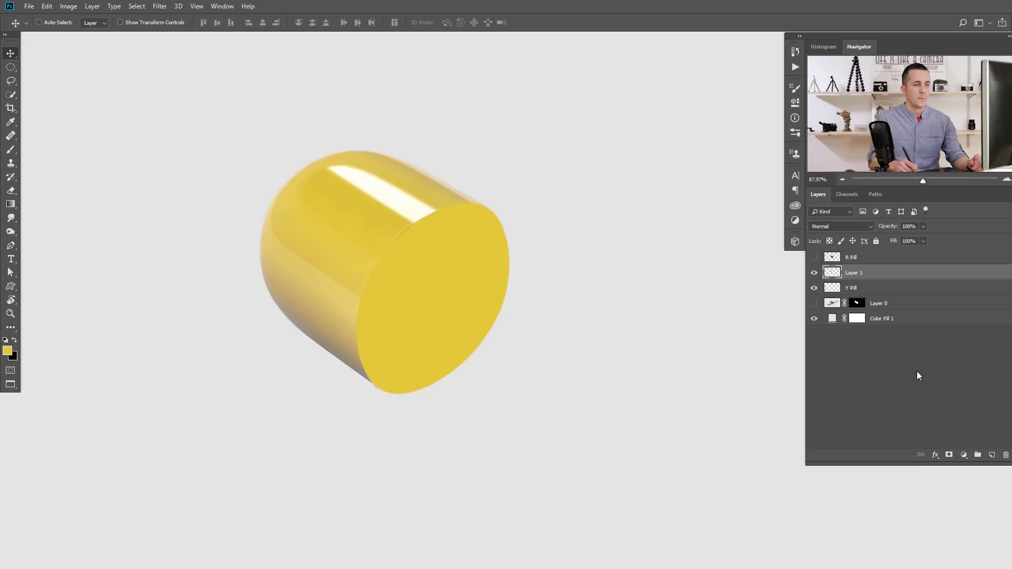
Add a Curves adjustment clipped to Layer 1 and darken the ellipse with a curve point at input 171, output 92.
left_click(963, 455)
left_click(954, 321)
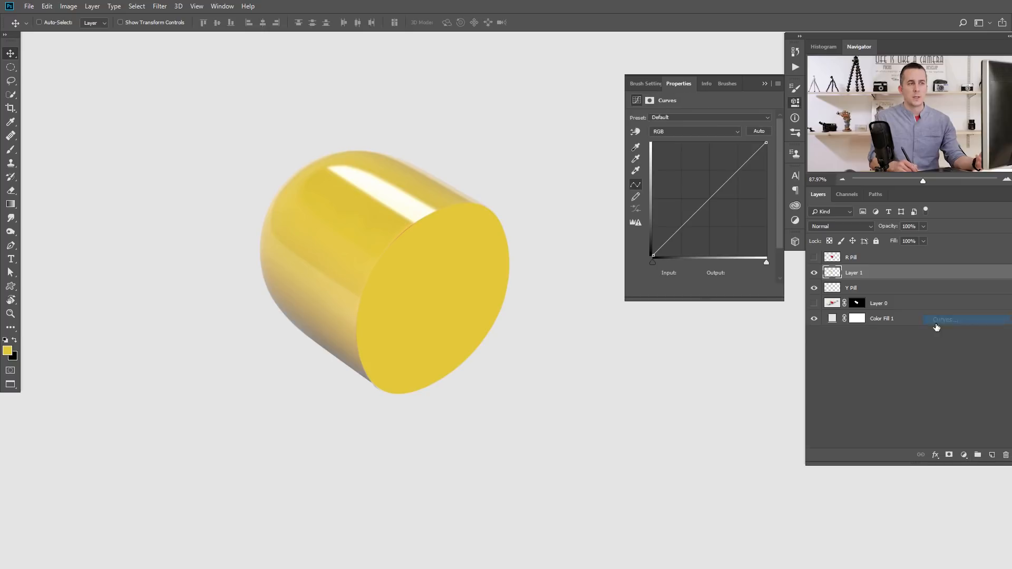
left_click(701, 291)
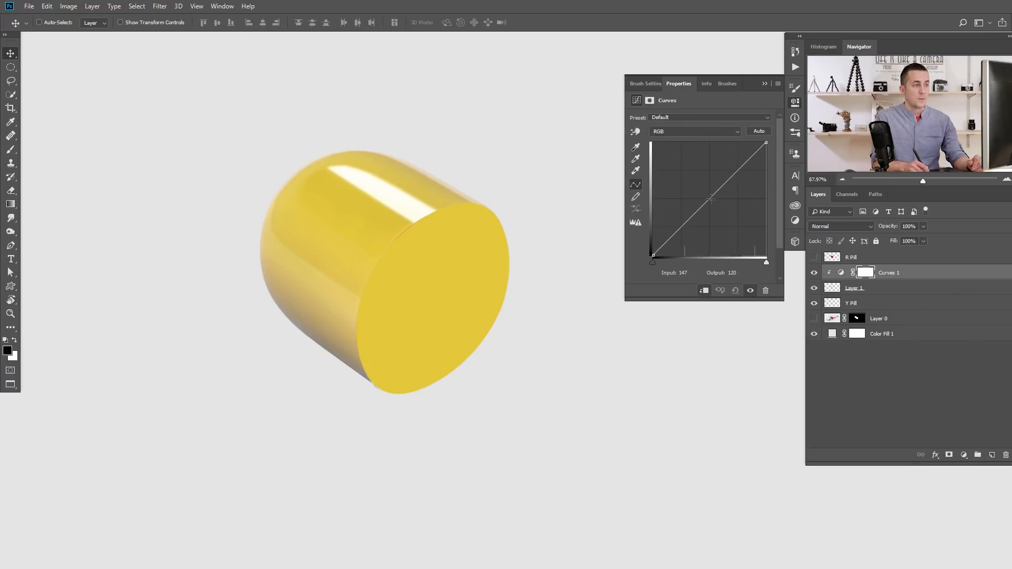
left_click_drag(711, 197, 729, 215)
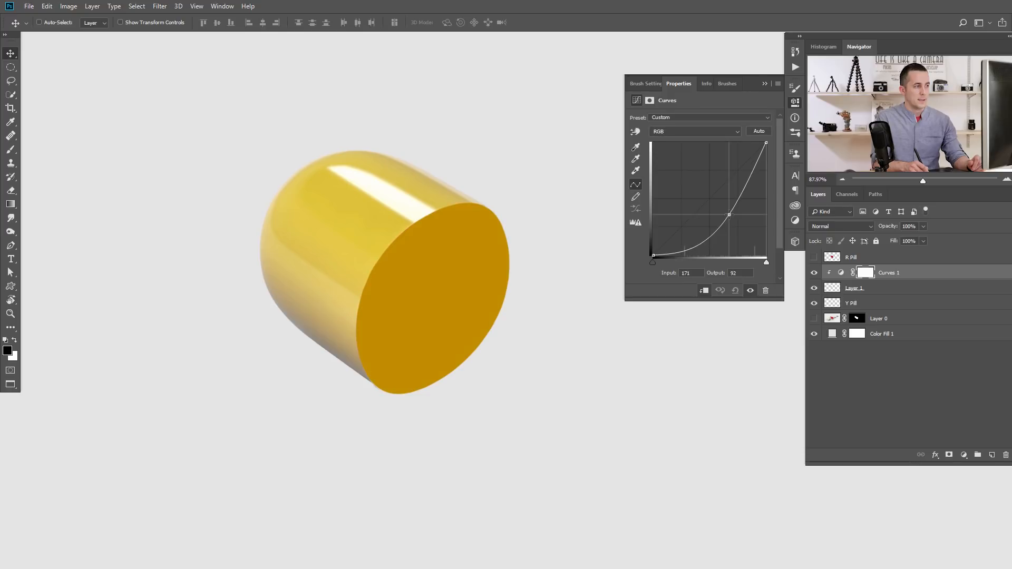
left_click(765, 84)
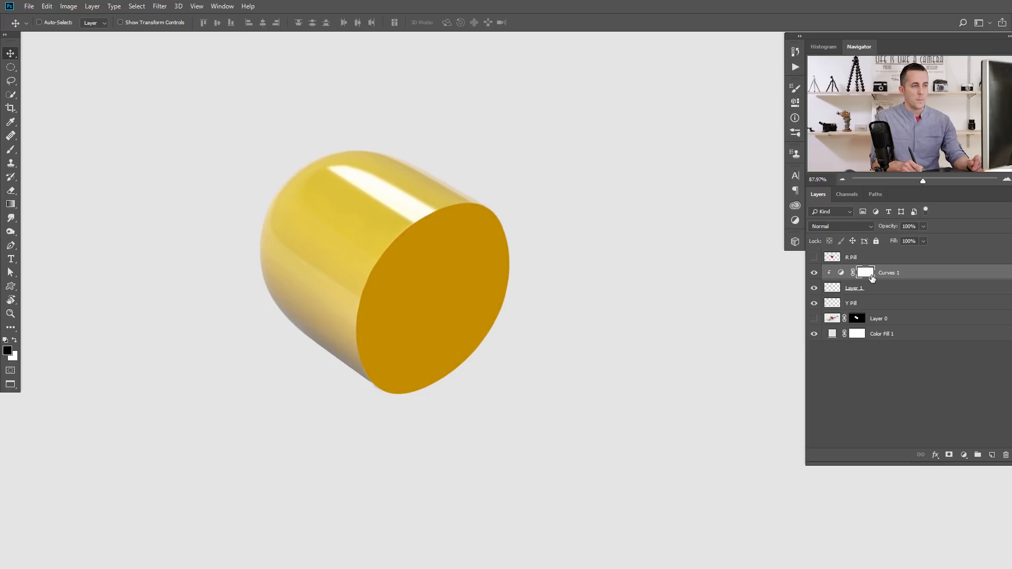
Fill the Curves mask with a linear black-to-white gradient that limits the darkening to the ellipse's upper-left inner side.
left_click(10, 204)
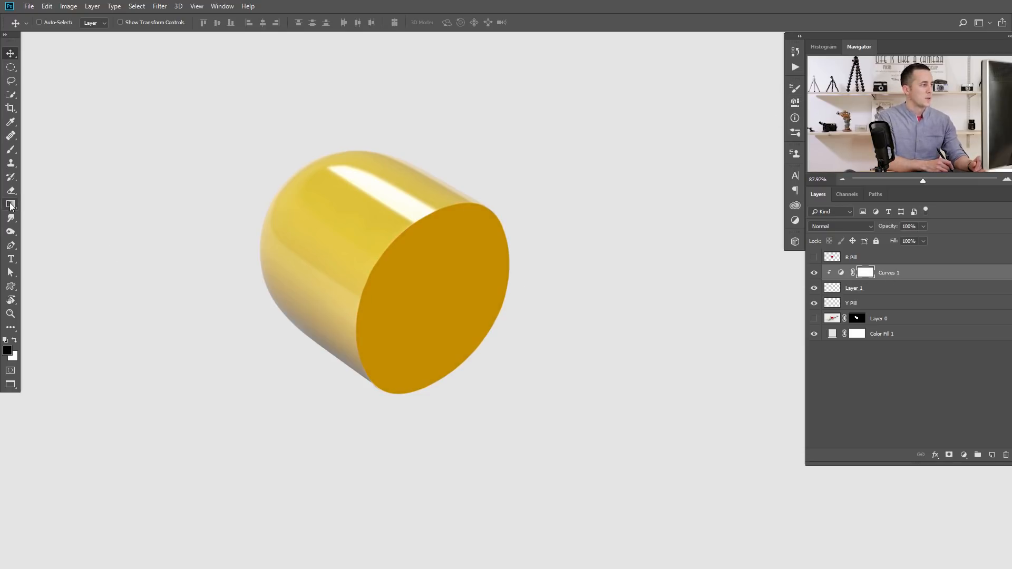
left_click(56, 22)
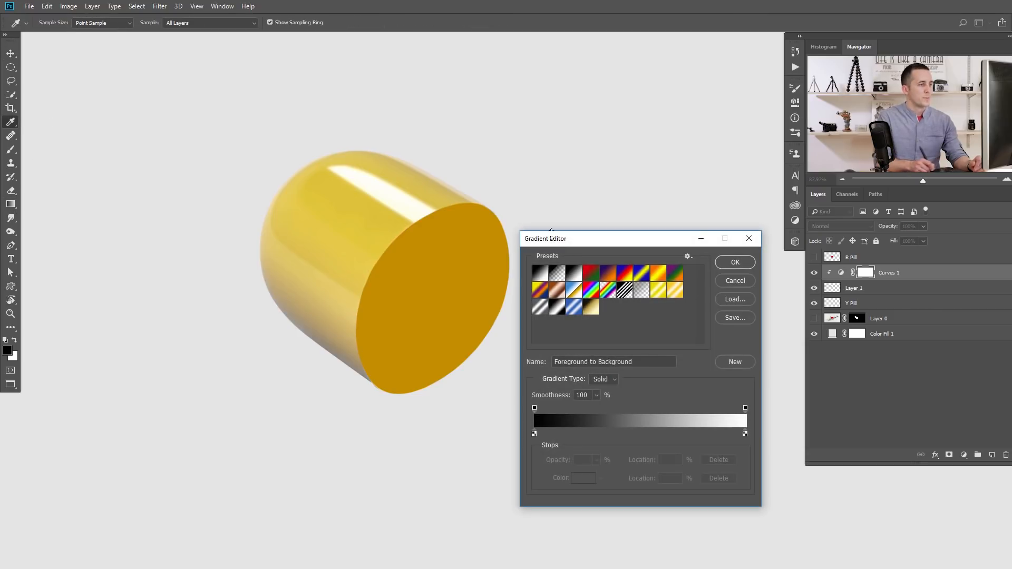
left_click(734, 262)
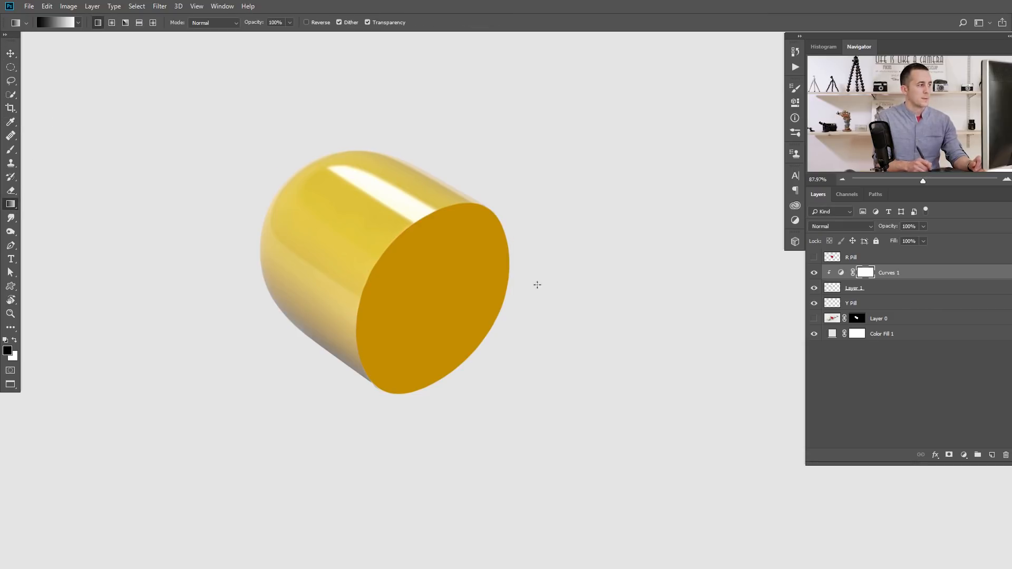
left_click_drag(435, 309, 407, 289)
key("ctrl+z")
mouse_move(451, 315)
left_mouse_down()
mouse_move(381, 275)
mouse_move(411, 300)
mouse_move(441, 304)
mouse_move(436, 312)
left_mouse_up()
left_click_drag(392, 262, 431, 231)
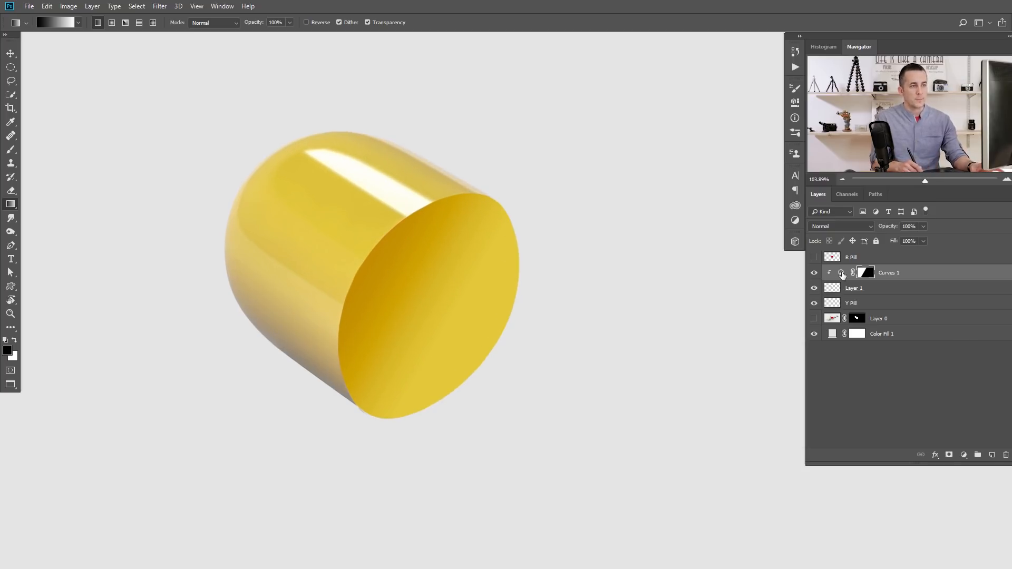
Add a new layer above Curves 1 and load Layer 1's ellipse as a selection.
left_click(842, 273)
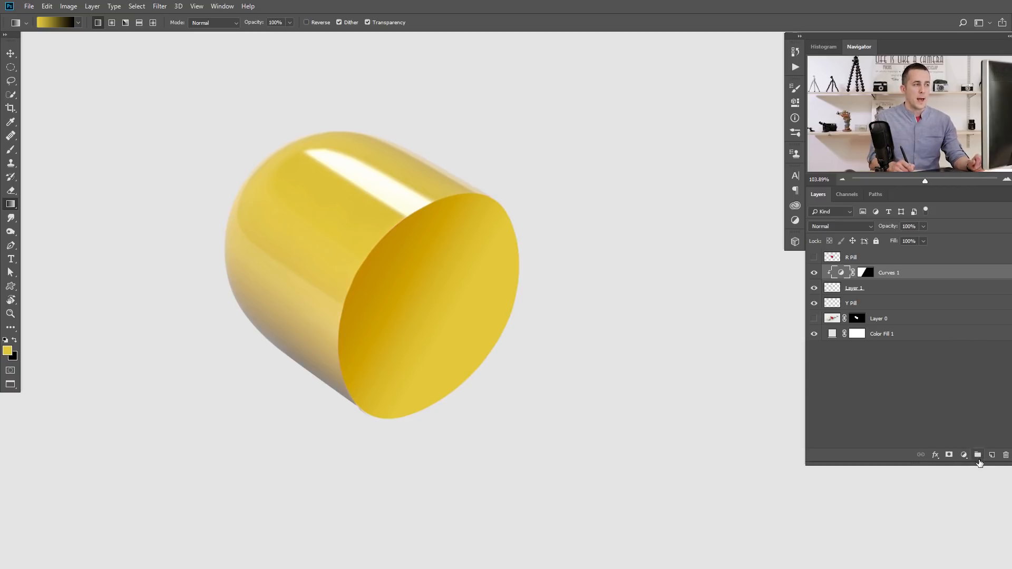
left_click(991, 454)
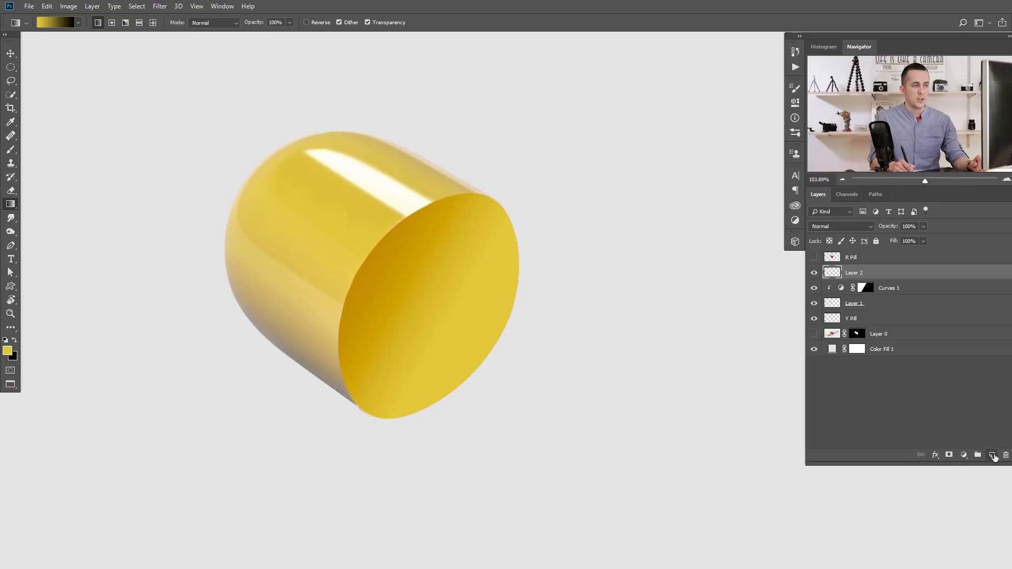
left_click(835, 305, "ctrl")
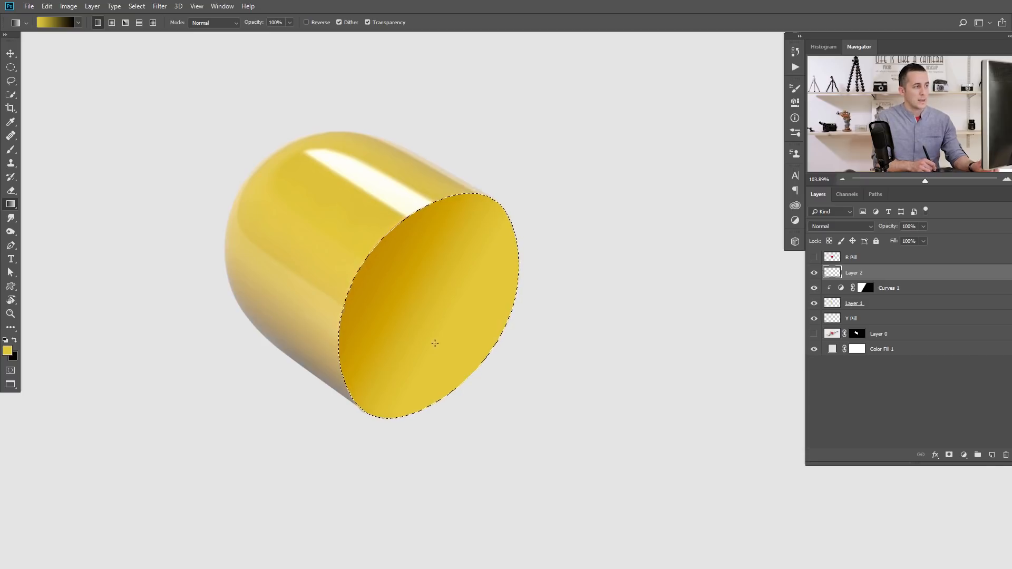
Expand the ellipse selection by 5 pixels.
scroll(453, 272, "up", 1)
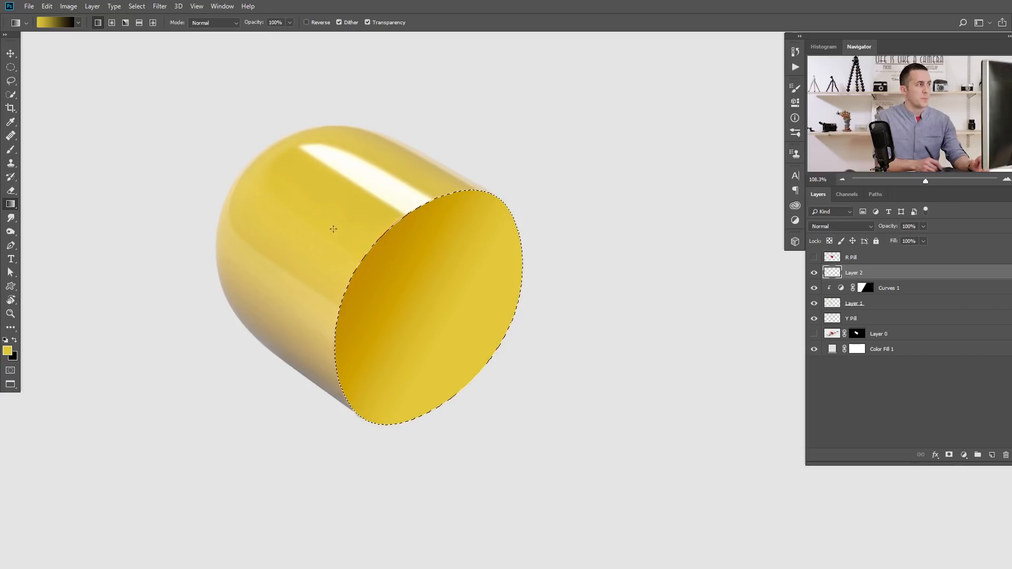
left_click(136, 6)
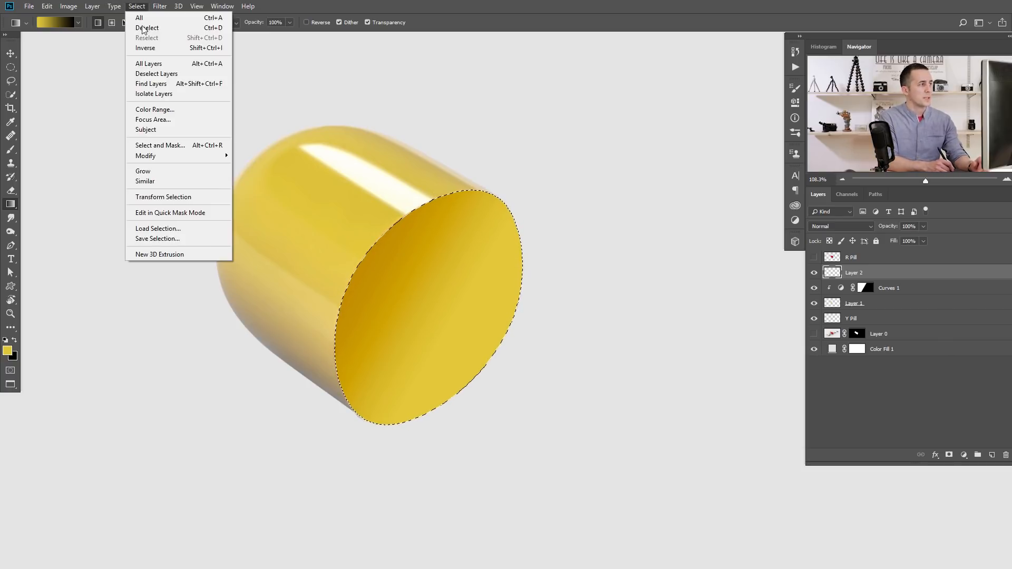
mouse_move(159, 157)
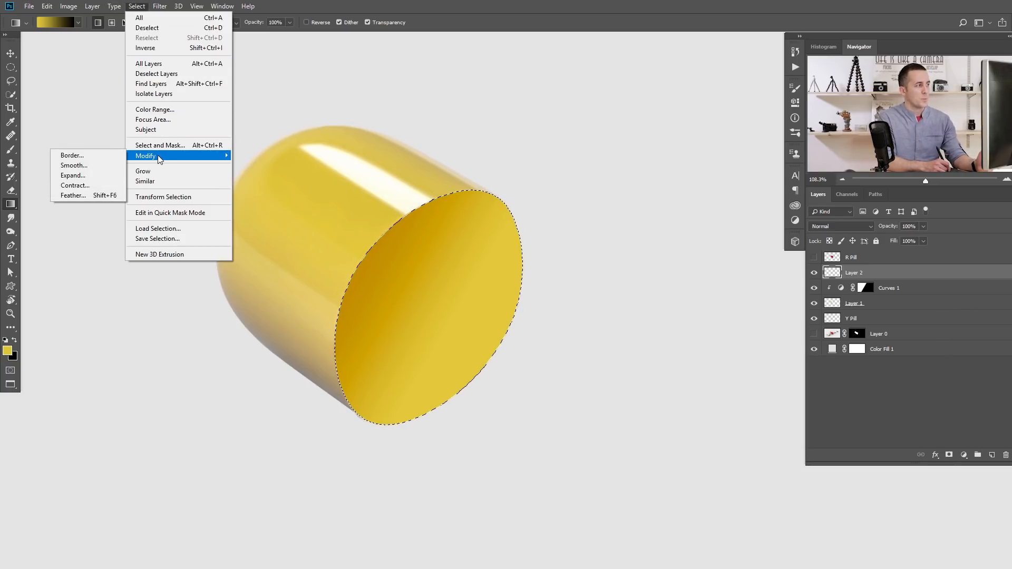
left_click(89, 175)
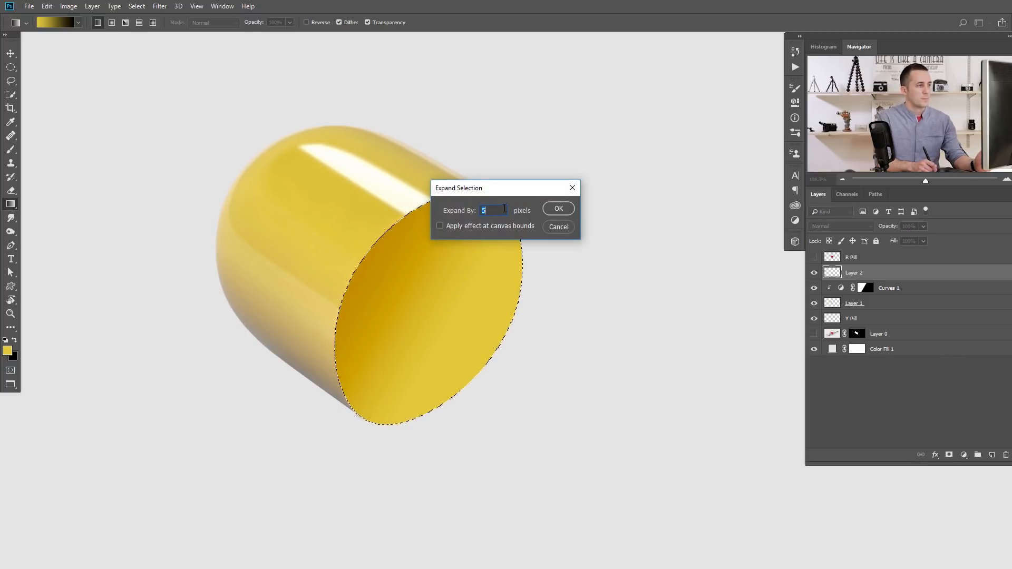
left_click(558, 208)
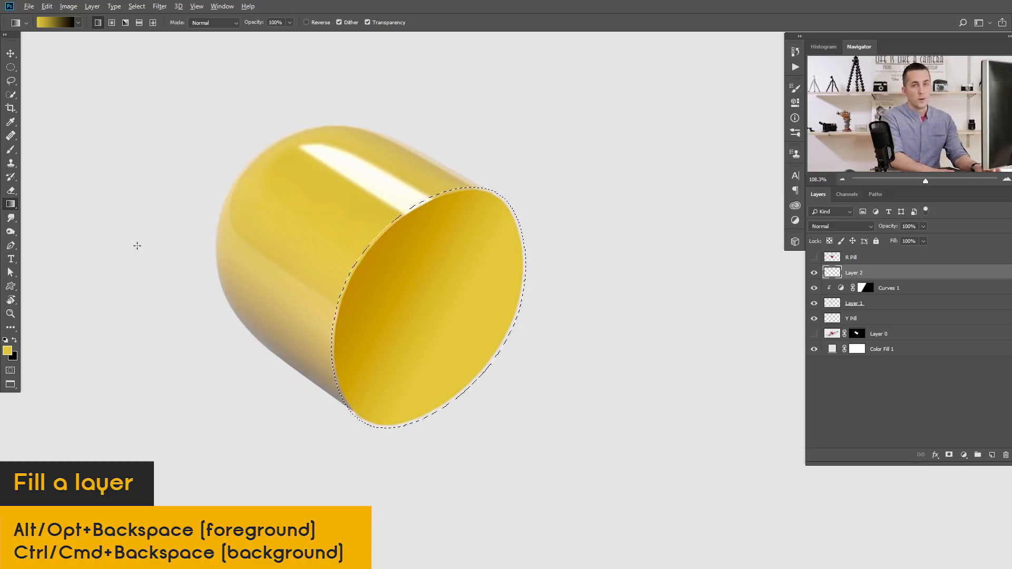
Fill the expanded selection on Layer 2 with the yellow foreground colour and delete Layer 1's ellipse area to leave a thin ring.
key("alt+BackSpace")
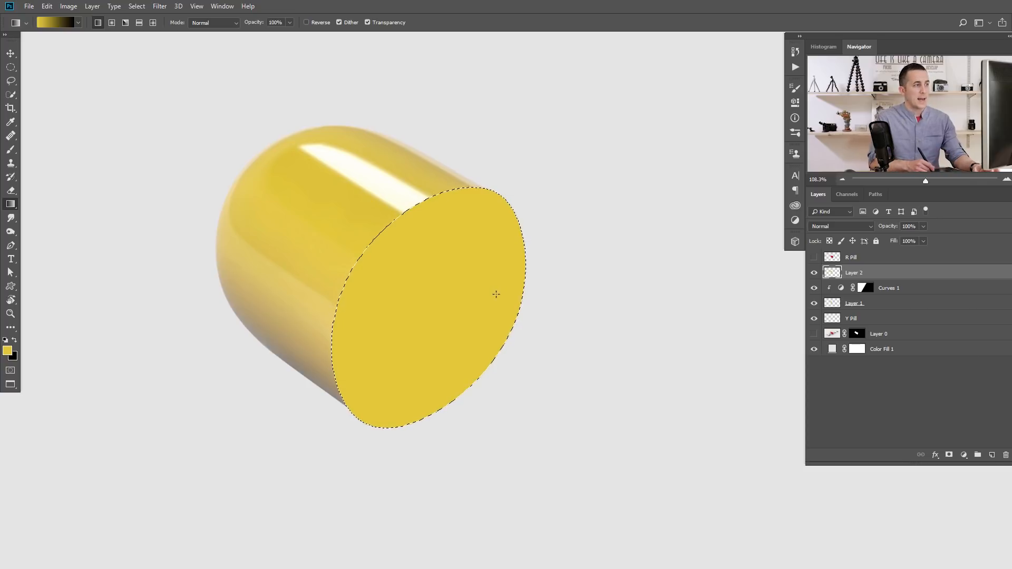
left_click(833, 305, "ctrl")
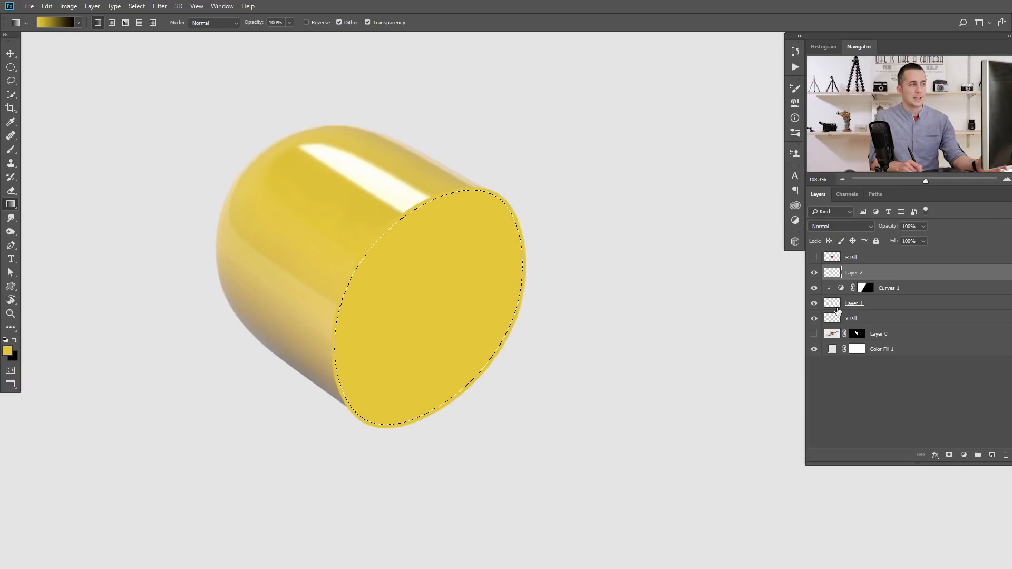
key("Delete")
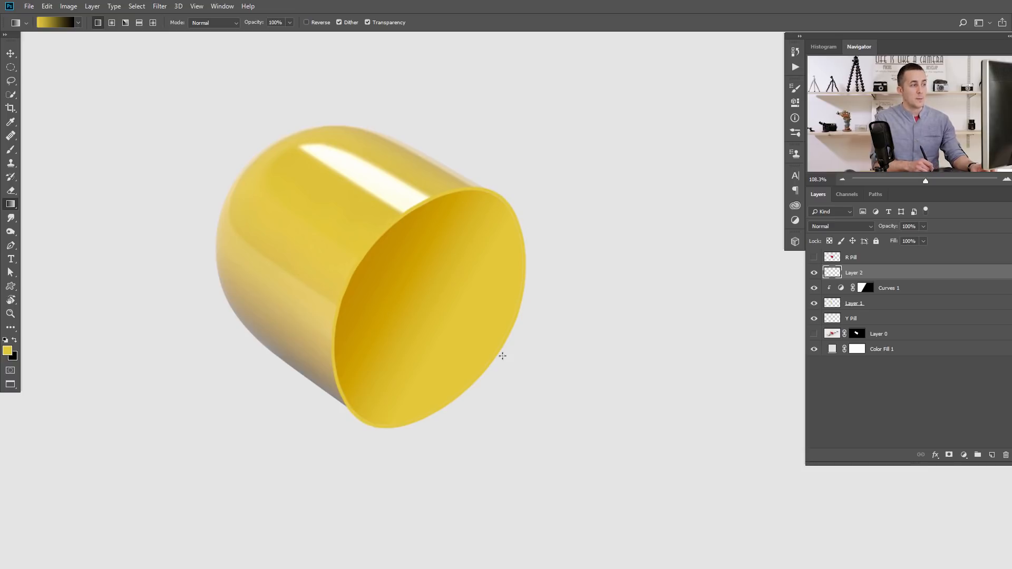
Add a Curves adjustment clipped to Layer 2, raise the curve to brighten the ring, and invert its mask to black.
left_click(964, 453)
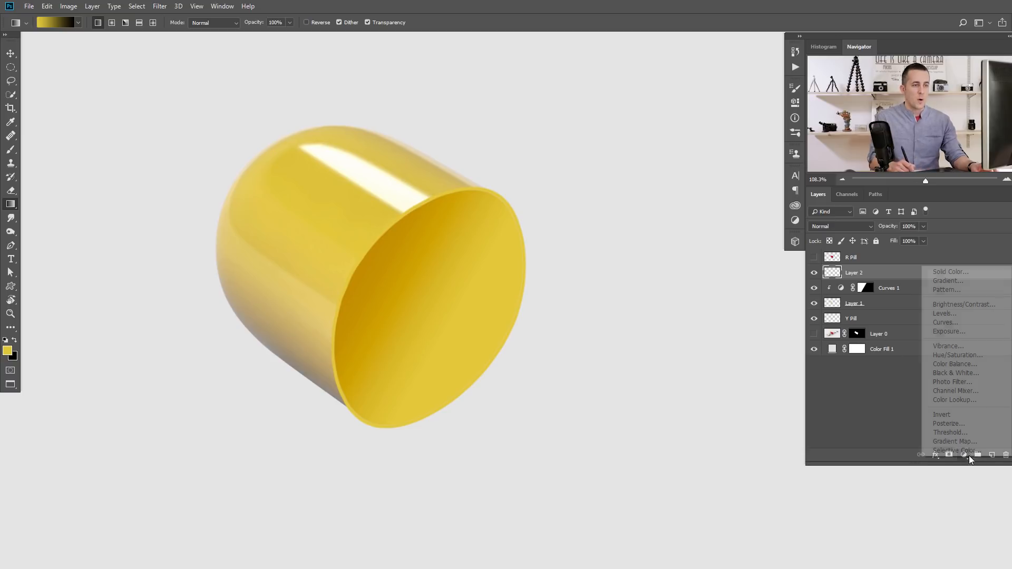
left_click(946, 323)
left_click(704, 290)
left_click_drag(708, 197, 692, 175)
left_click(872, 272)
key("ctrl+i")
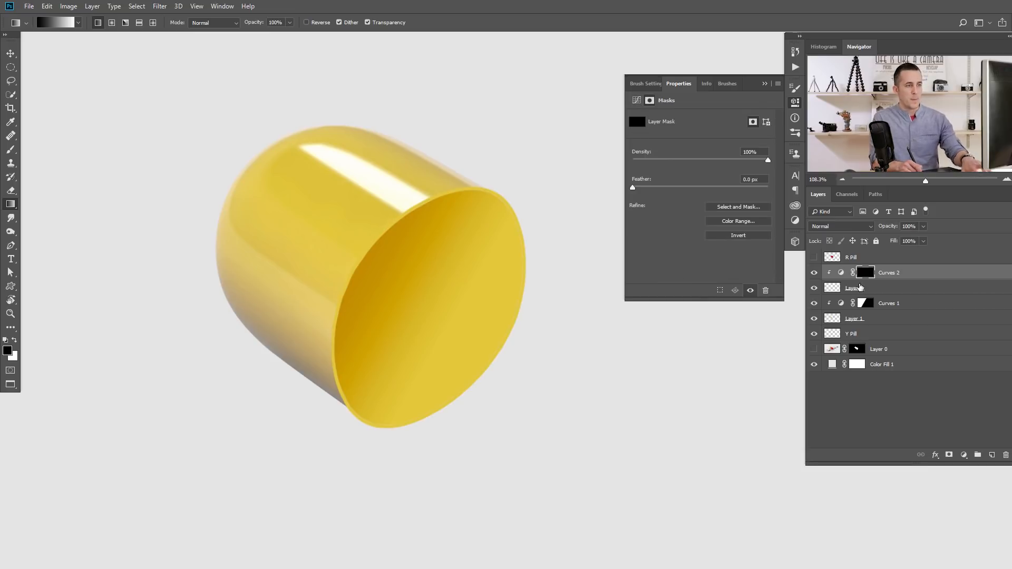
Rename Layer 2 to Ring and Layer 1 to Hole.
double_click(855, 288)
type("Ring")
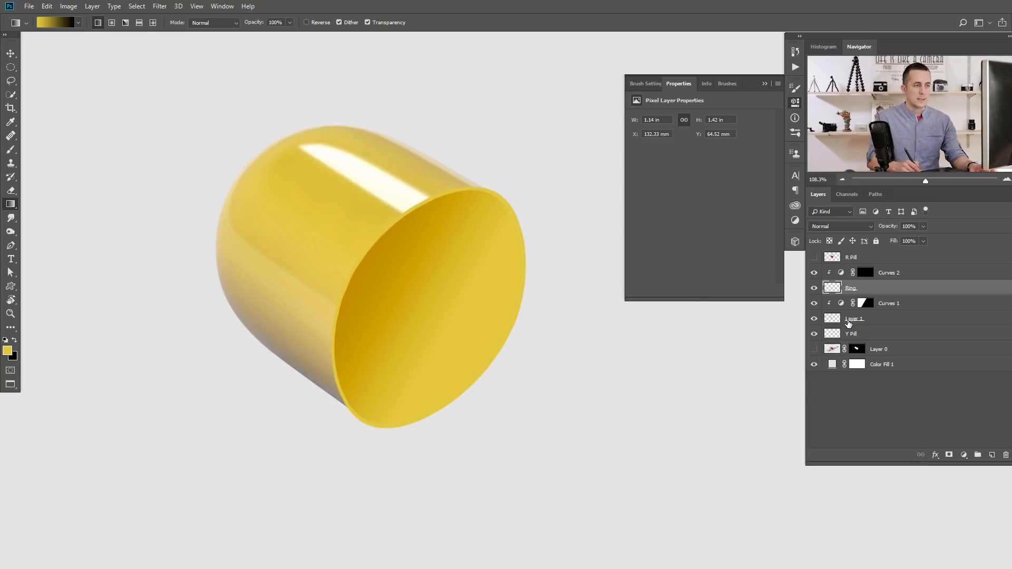
double_click(853, 321)
type("Ho")
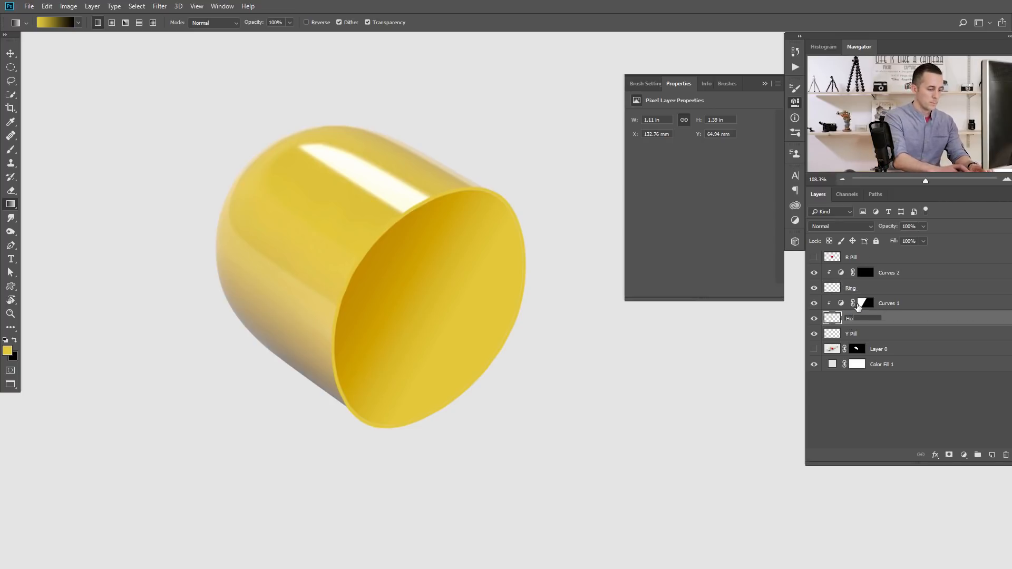
type("le")
key("Return")
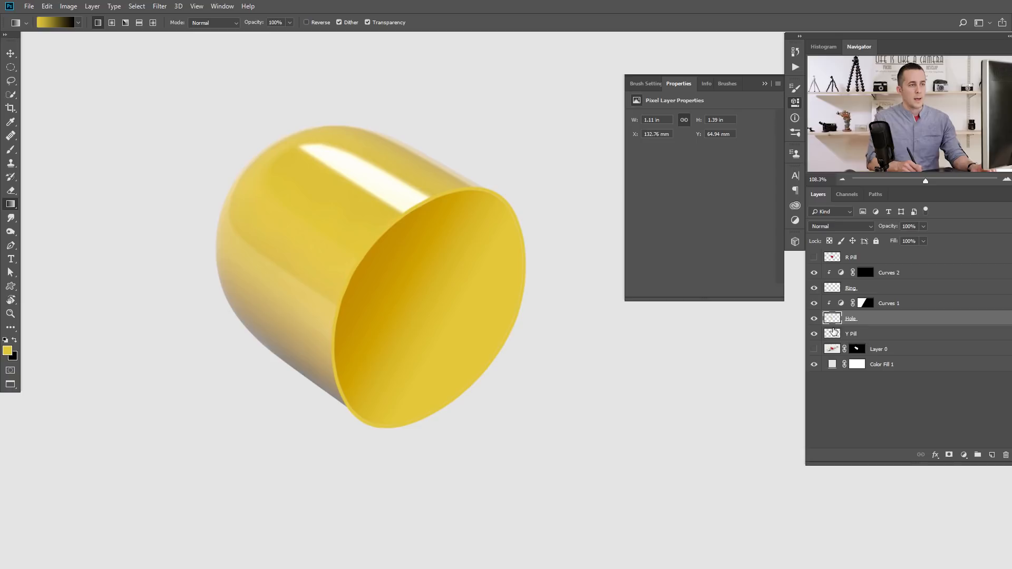
Target the Curves 2 mask and set up a white Soft Round brush at 90 px, 25% hardness and 50% opacity.
left_click(867, 274)
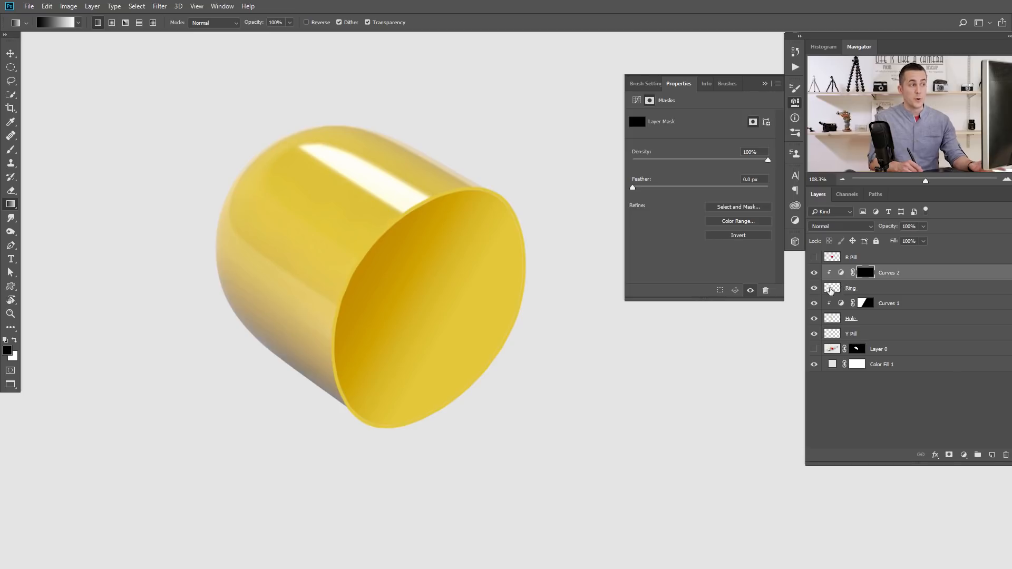
key("b")
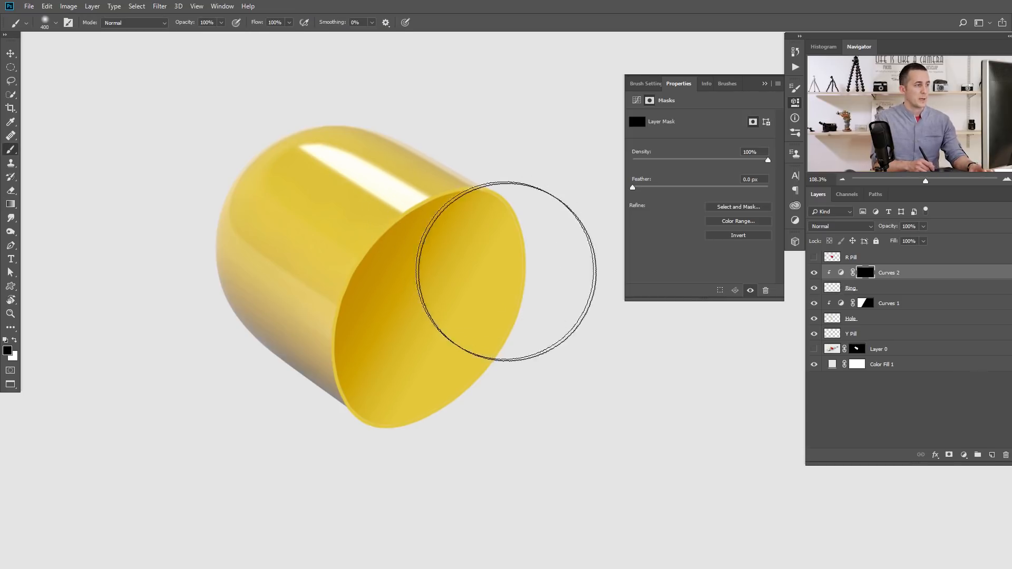
right_click(499, 266)
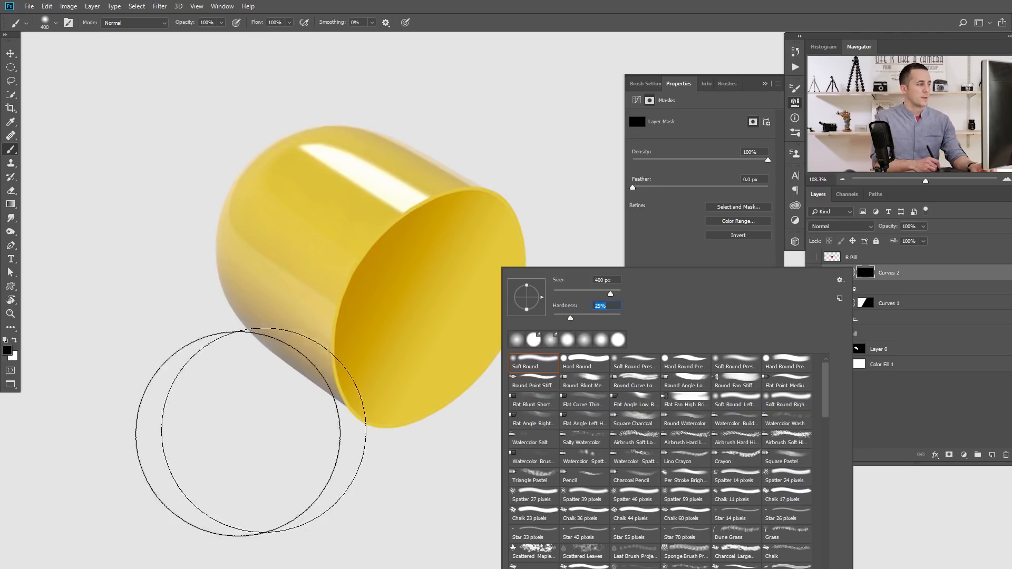
key("Return")
key("bracketleft")
key("bracketleft")
key("bracketleft")
key("bracketleft")
key("bracketleft")
key("bracketleft")
key("bracketleft")
key("bracketleft")
key("bracketleft")
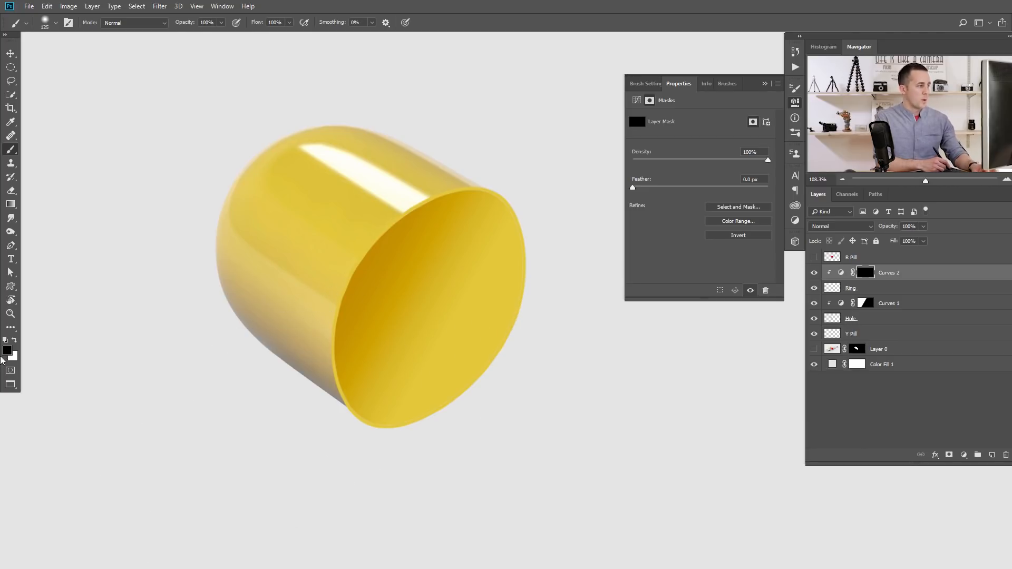
key("x")
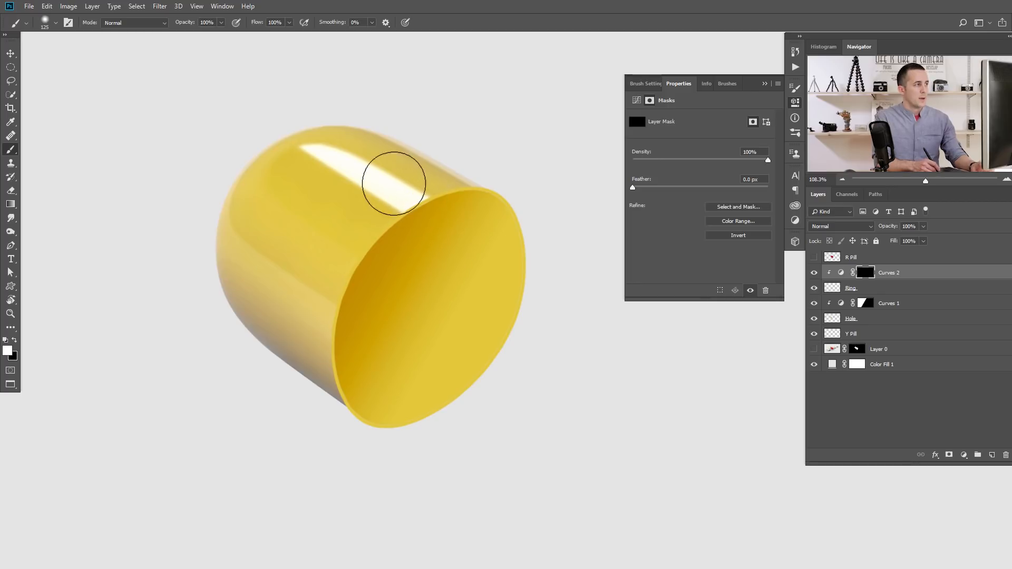
key("bracketleft")
key("bracketleft")
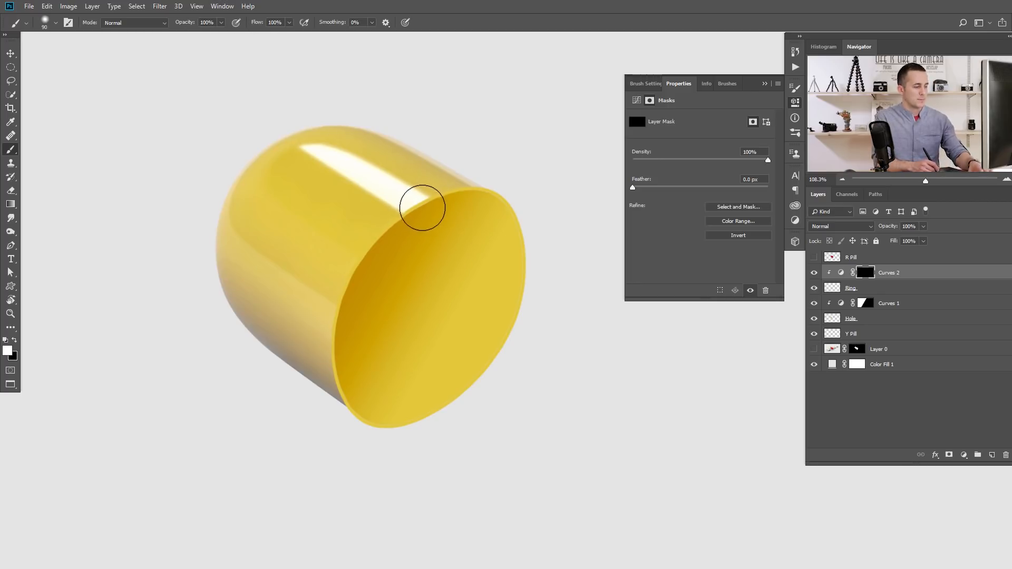
key("5")
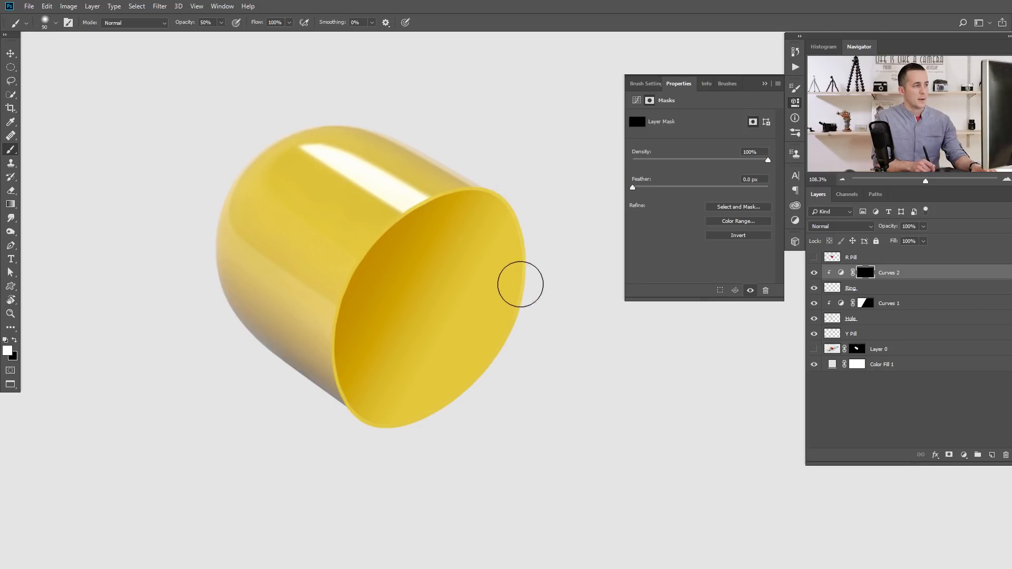
Paint white on the Curves 2 mask along the ring's right edge to brighten the rim.
mouse_move(507, 331)
left_mouse_down()
mouse_move(422, 422)
mouse_move(515, 307)
mouse_move(504, 206)
left_mouse_up()
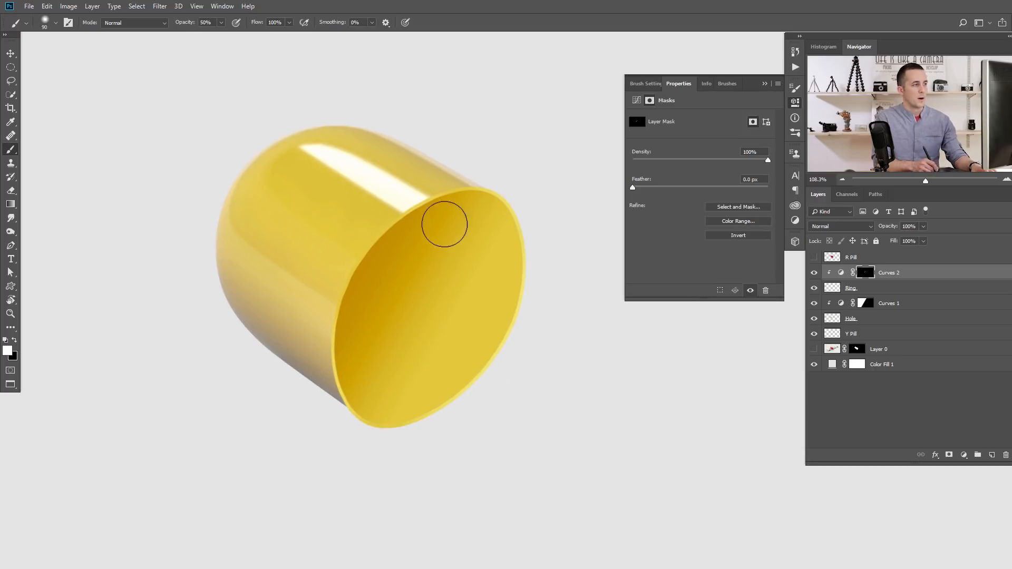
mouse_move(474, 324)
left_mouse_down()
mouse_move(438, 318)
mouse_move(405, 294)
mouse_move(445, 251)
left_mouse_up()
mouse_move(399, 289)
left_mouse_down()
mouse_move(429, 288)
mouse_move(402, 305)
mouse_move(411, 306)
left_mouse_up()
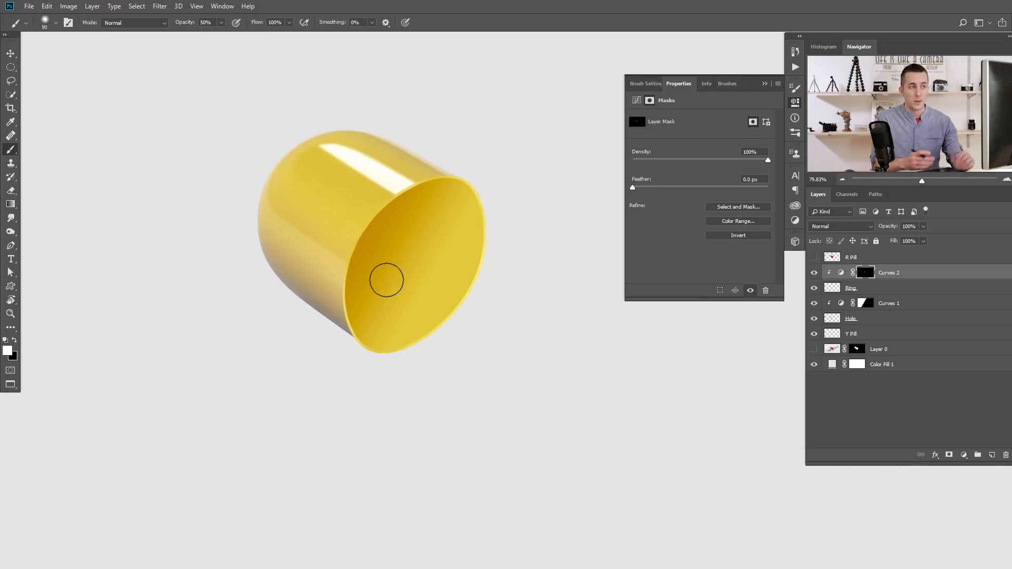
left_click(764, 83)
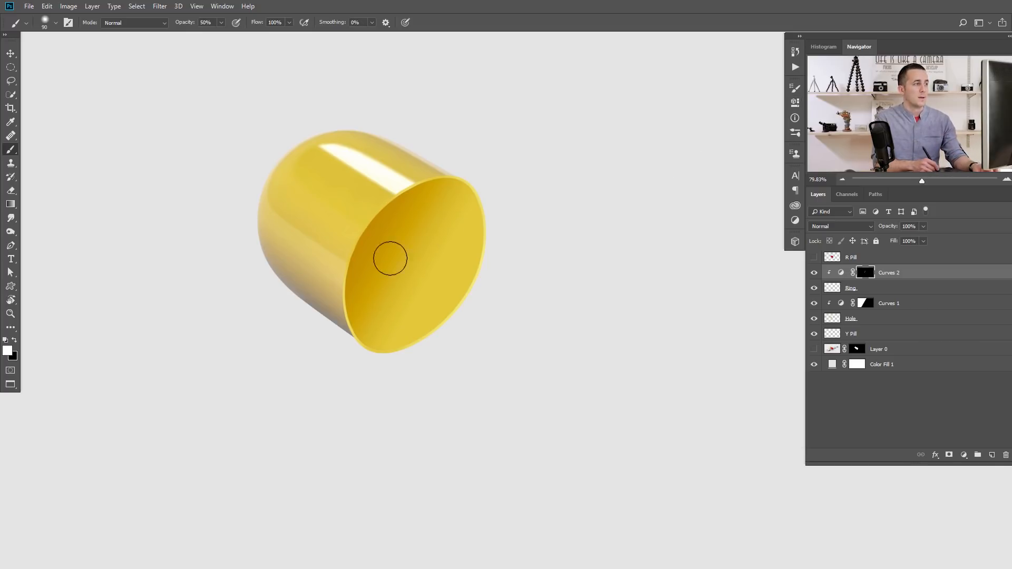
left_click(429, 260, "ctrl+alt")
left_click_drag(414, 267, 393, 280)
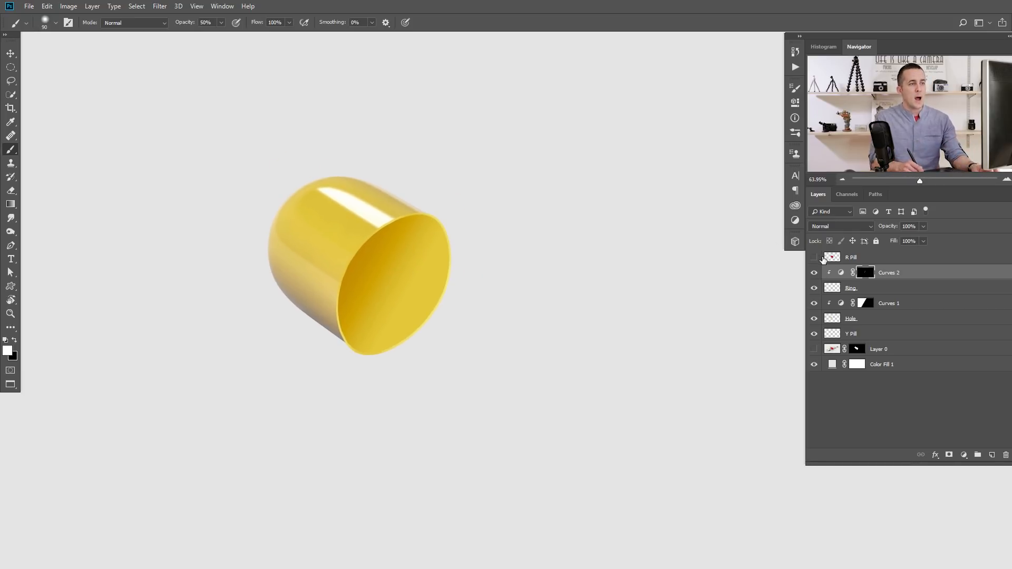
Add a new layer above Curves 2 and load the hidden R Pill layer's shape as a selection.
left_click(814, 257)
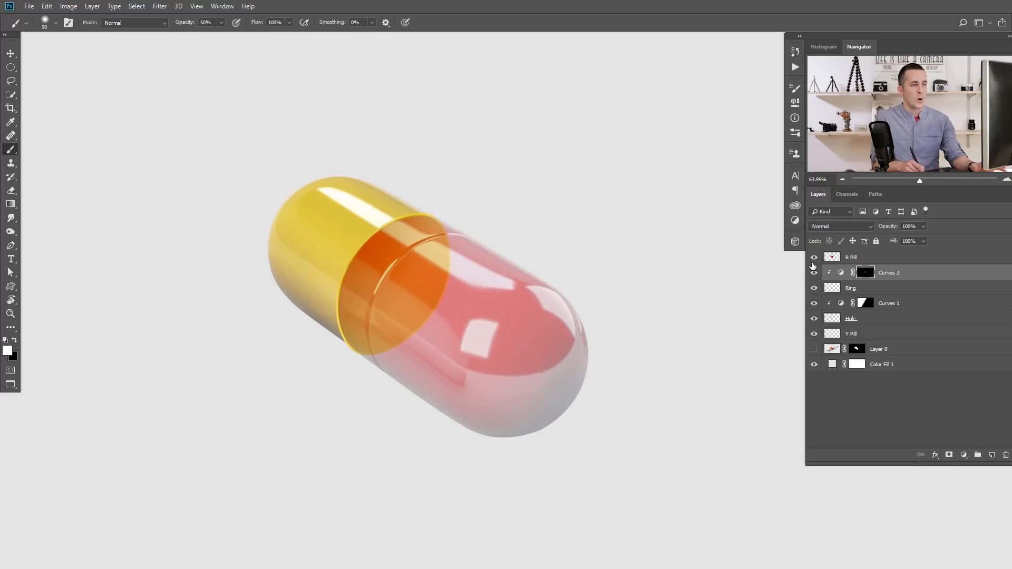
left_click(816, 258)
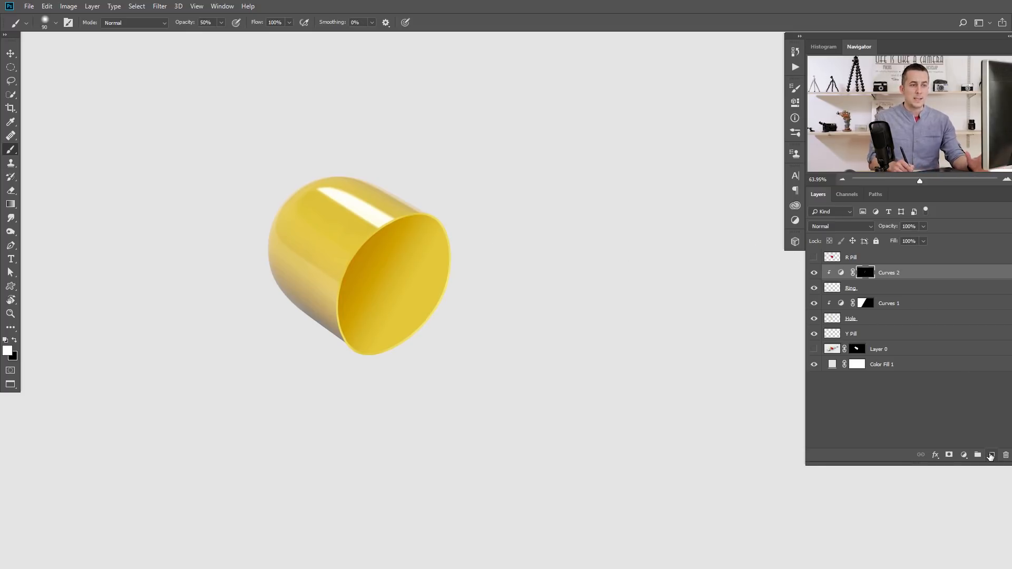
left_click(991, 454)
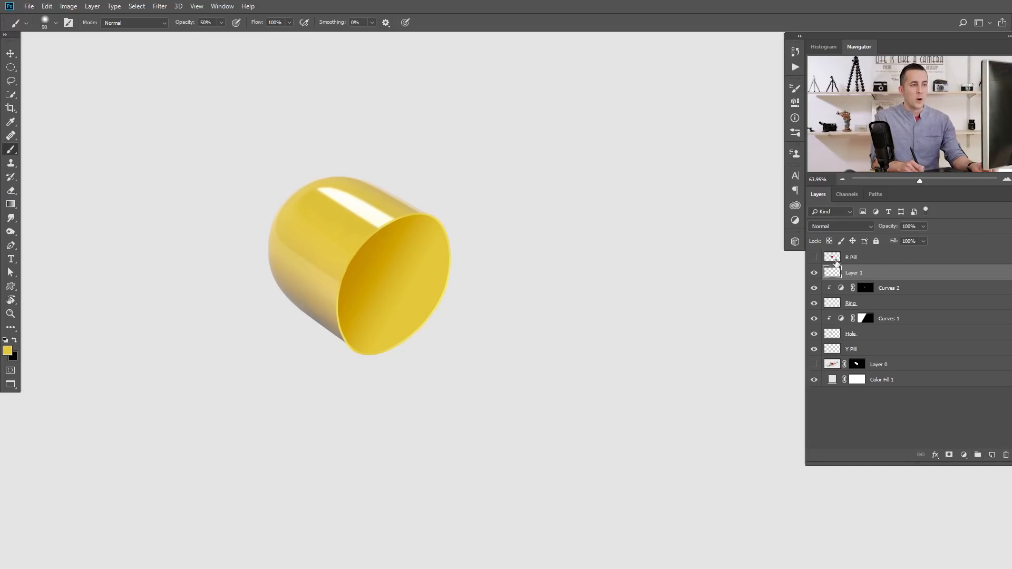
left_click(814, 258)
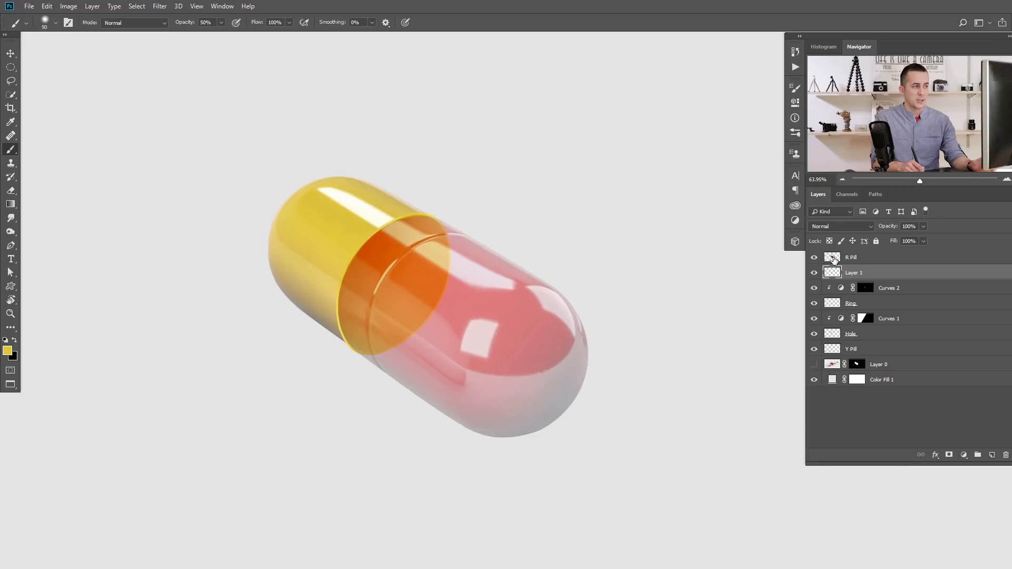
left_click(814, 257)
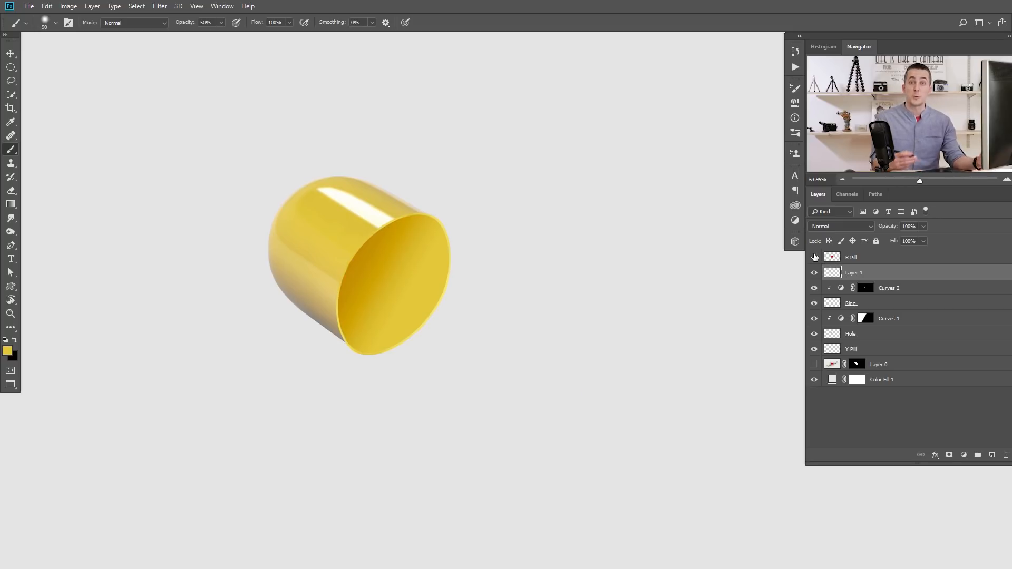
left_click(831, 257, "ctrl")
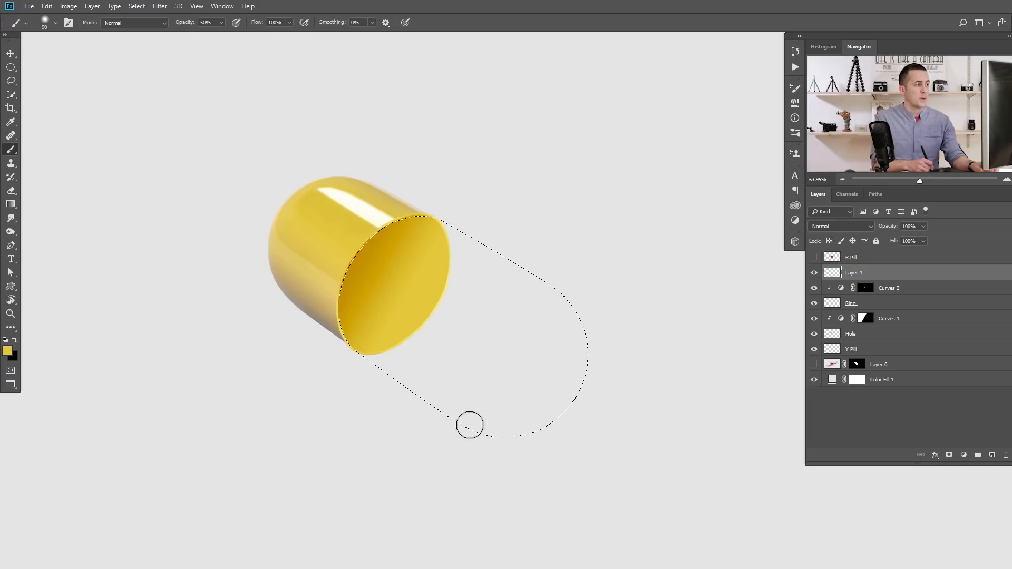
Set the foreground colour to blue #539ed3, fill the pill-shaped selection on Layer 1 with it, and deselect.
left_click(8, 351)
left_click(819, 274)
left_click(751, 242)
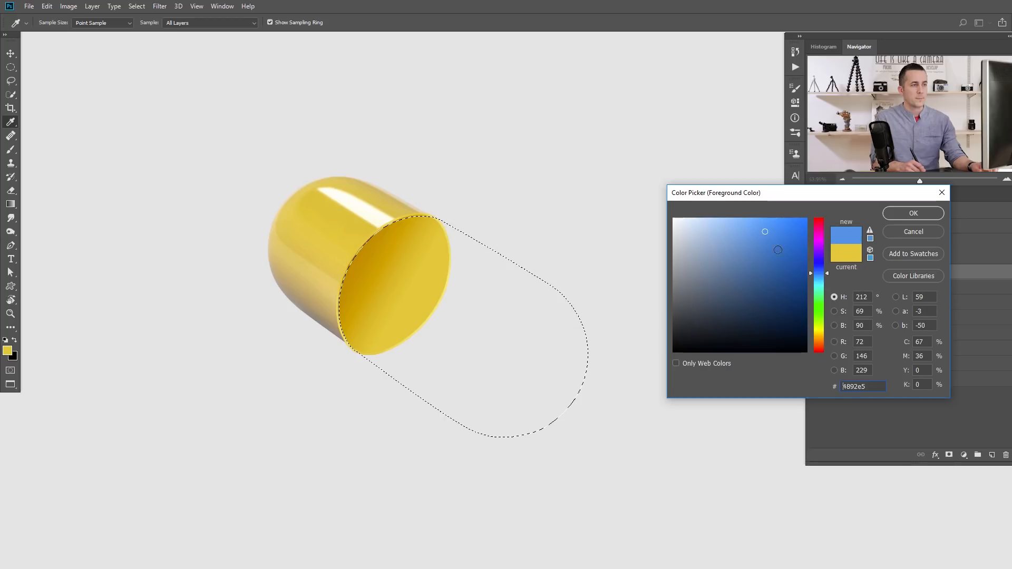
left_click(754, 241)
left_click_drag(815, 274, 814, 276)
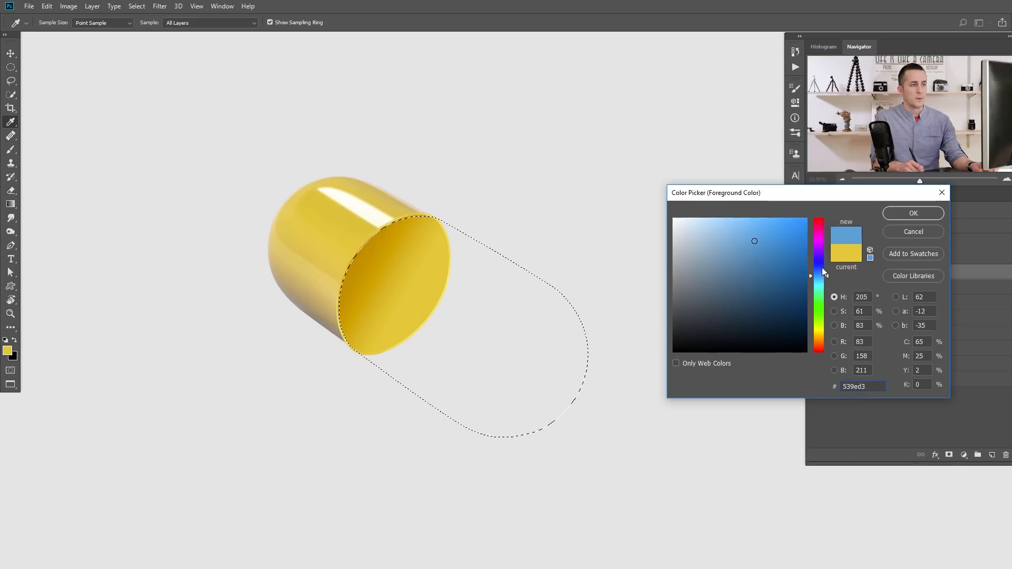
left_click(913, 214)
key("b")
key("alt+BackSpace")
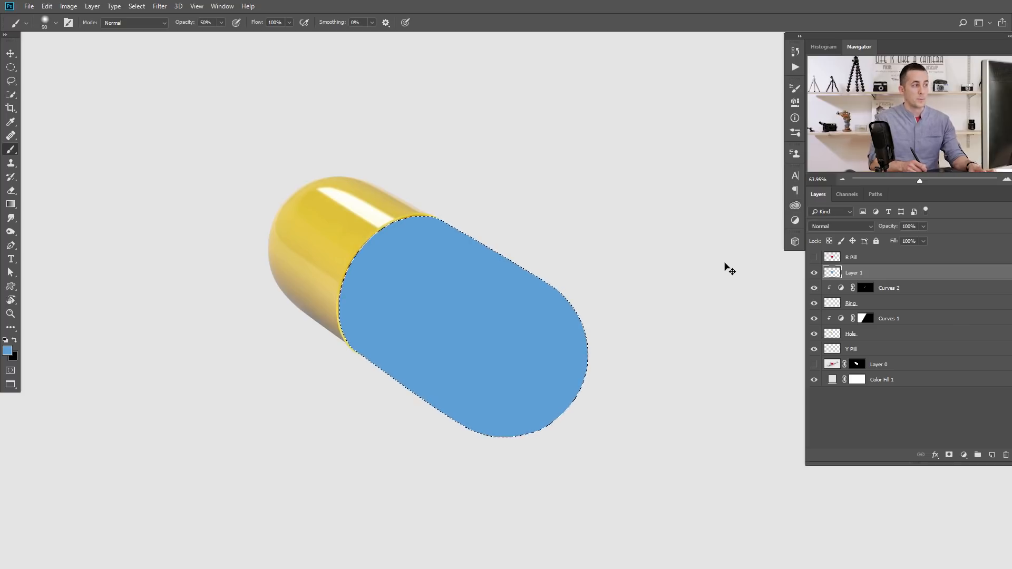
key("ctrl+d")
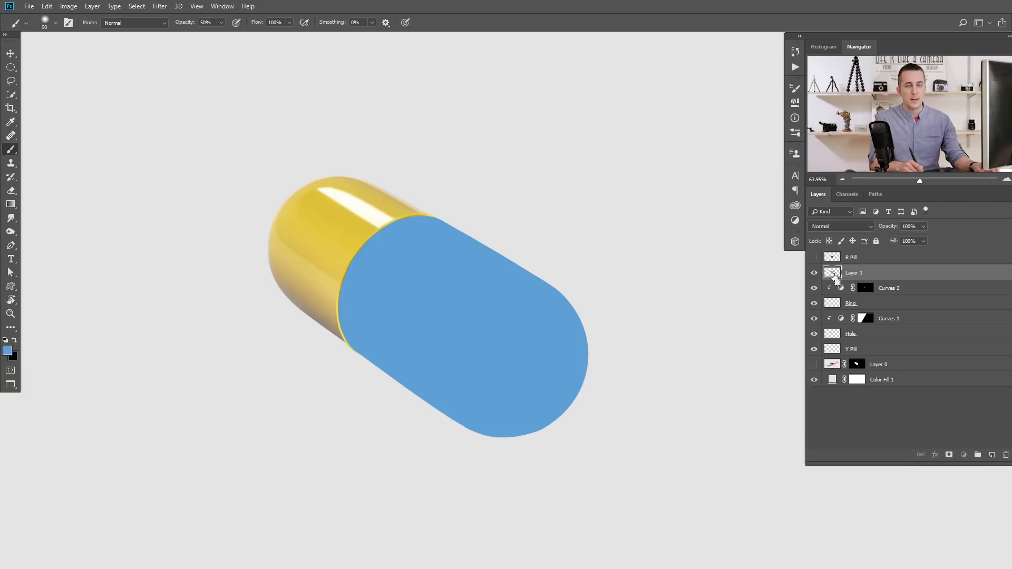
Load the Layer 1 pill shape as a selection and contract it by 4 pixels.
left_click(833, 273, "ctrl")
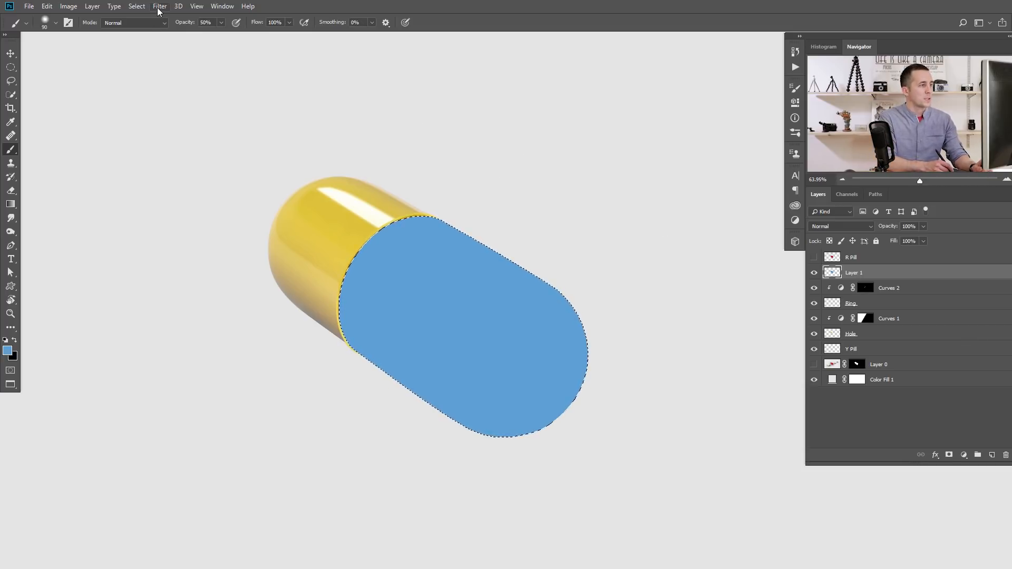
left_click(139, 7)
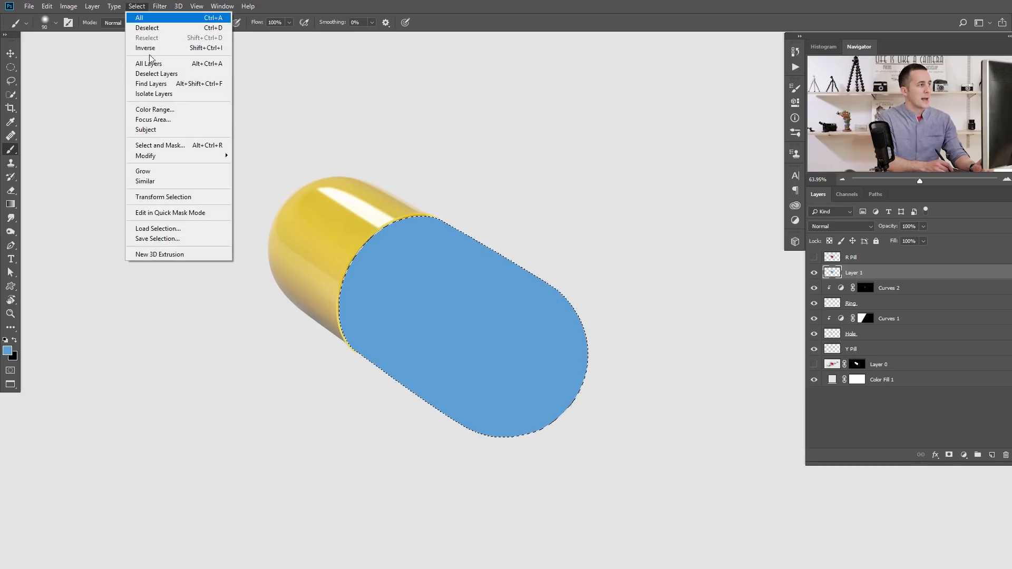
mouse_move(158, 157)
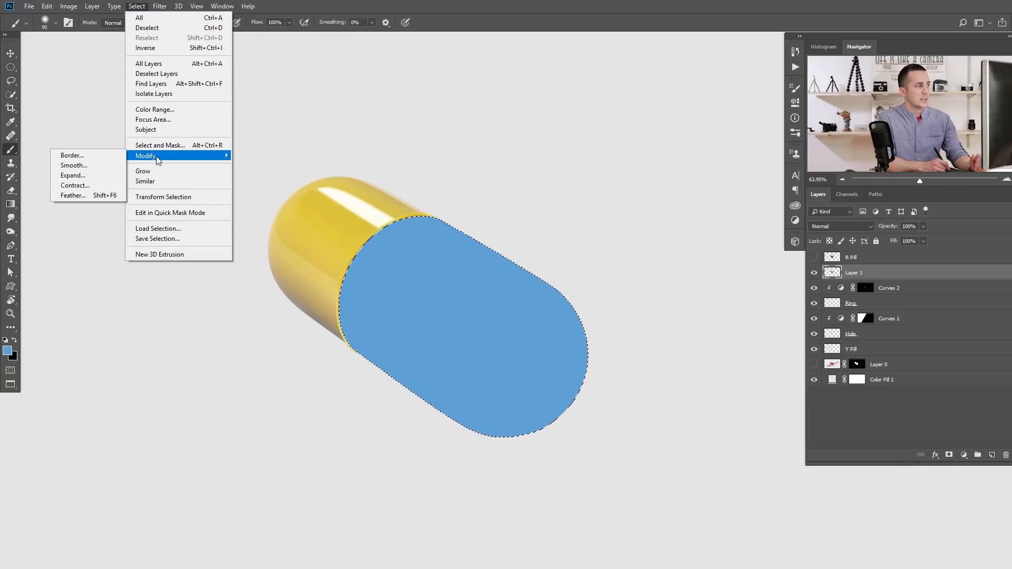
left_click(93, 186)
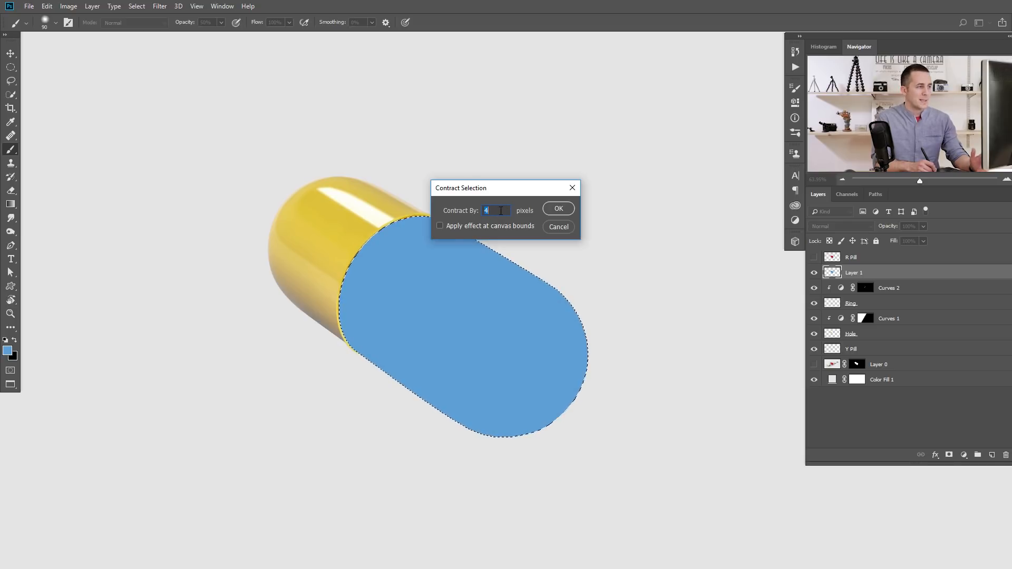
left_click(557, 209)
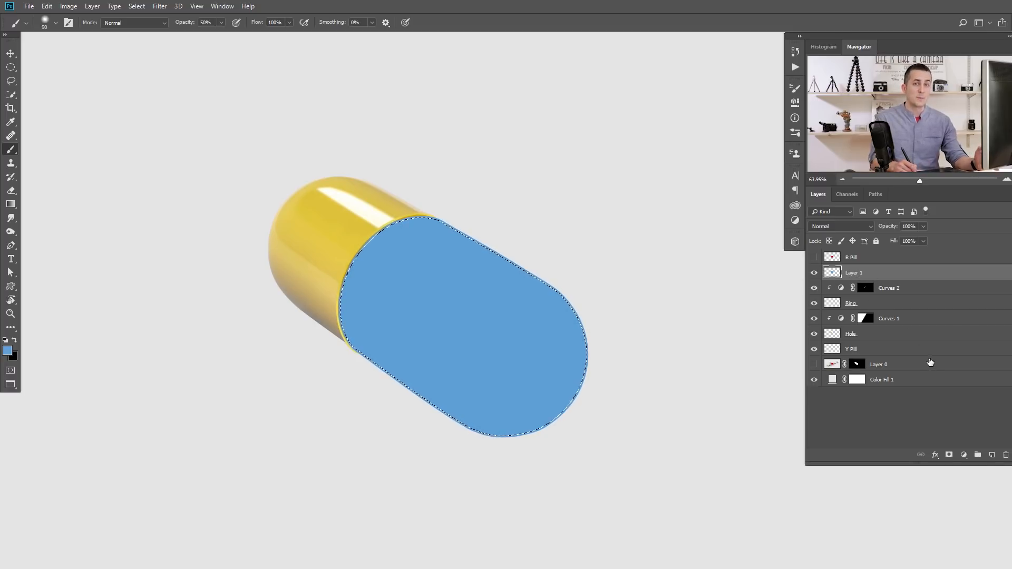
Mask Layer 1 with the contracted selection and invert the mask to keep only the thin blue outline.
left_click(948, 455)
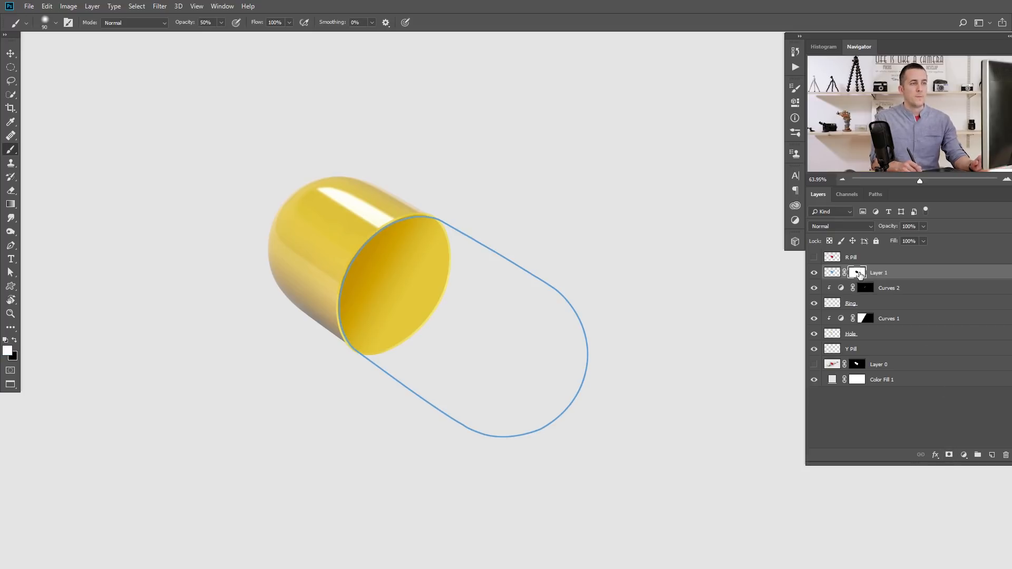
key("ctrl+z")
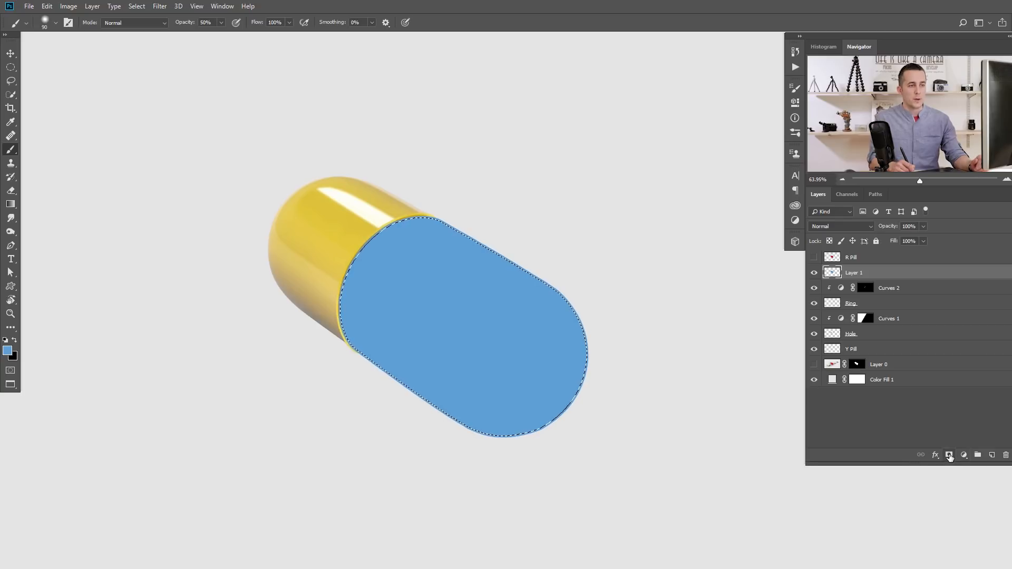
left_click(948, 456)
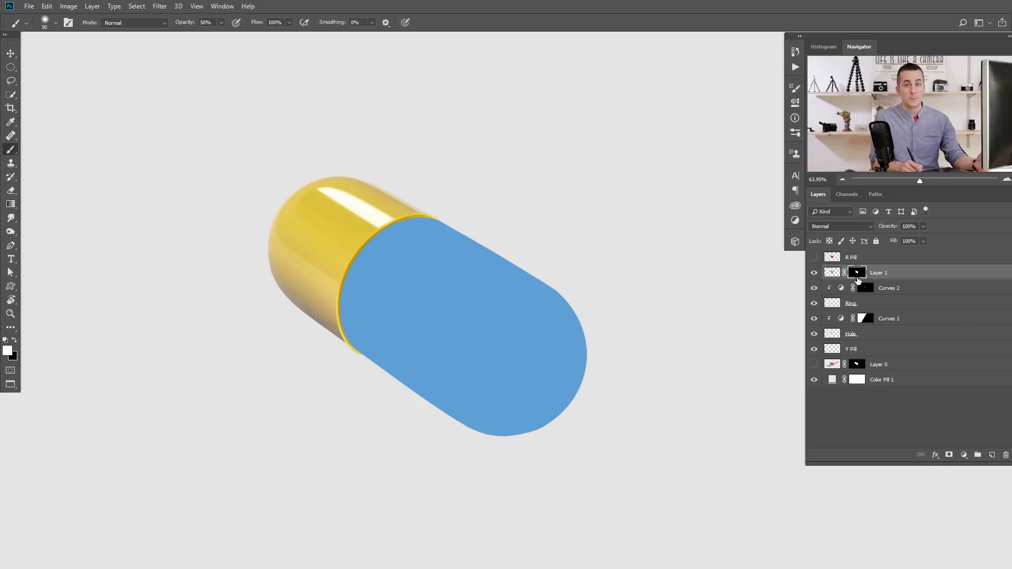
key("ctrl+i")
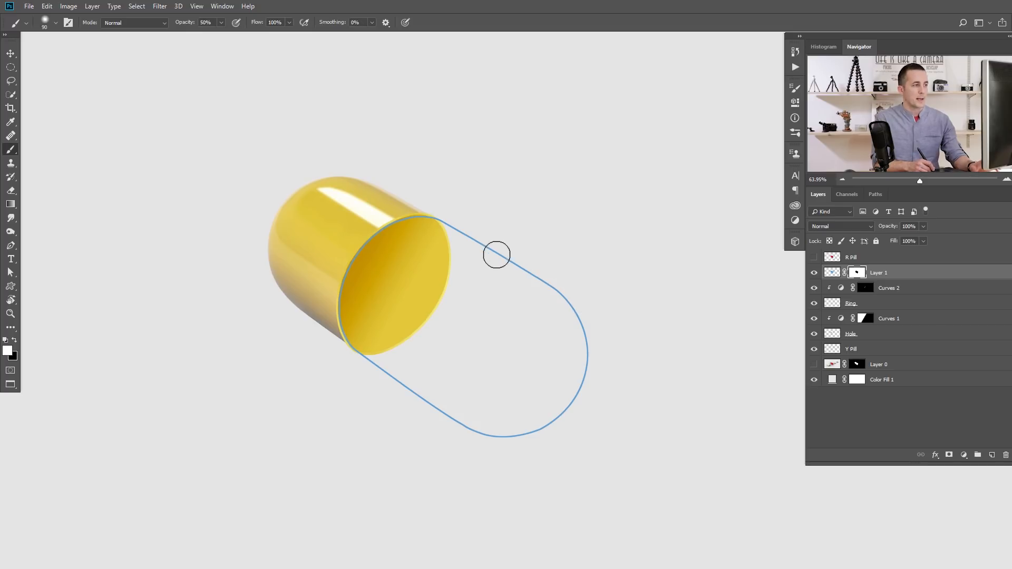
Feather the Layer 1 mask by 35.1 px and lower its density to 84%.
left_click(531, 290)
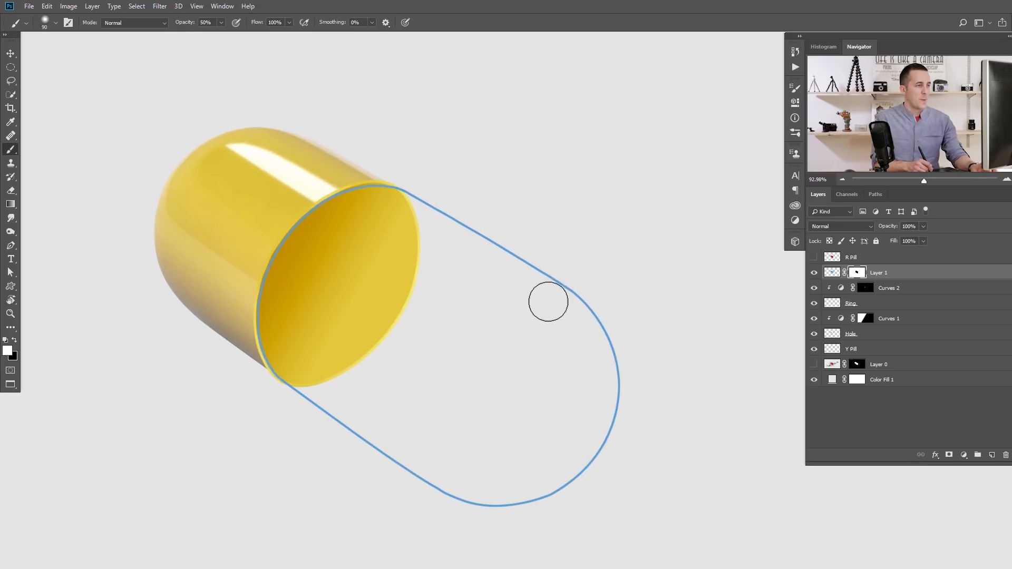
double_click(857, 273)
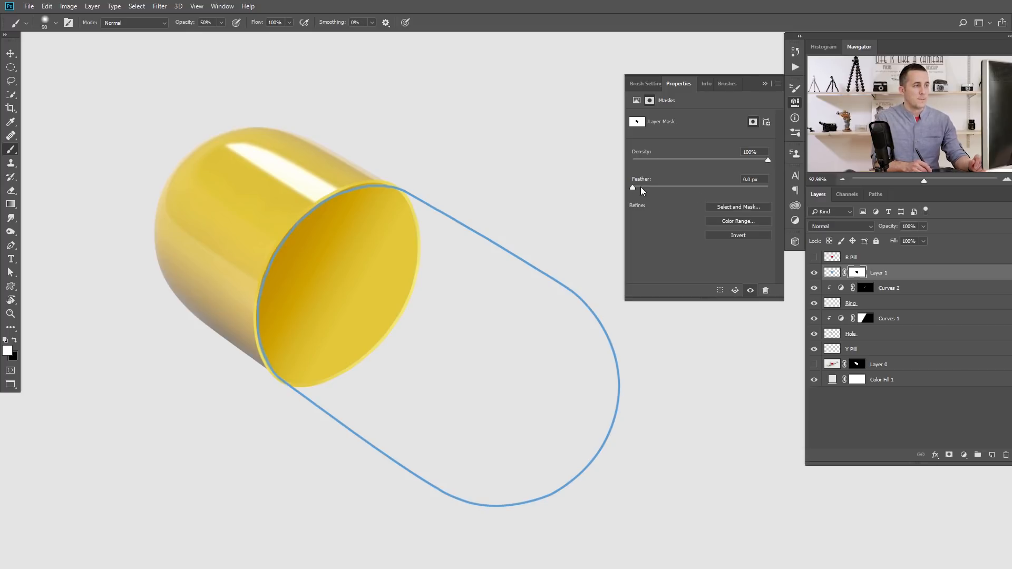
left_click_drag(632, 188, 697, 194)
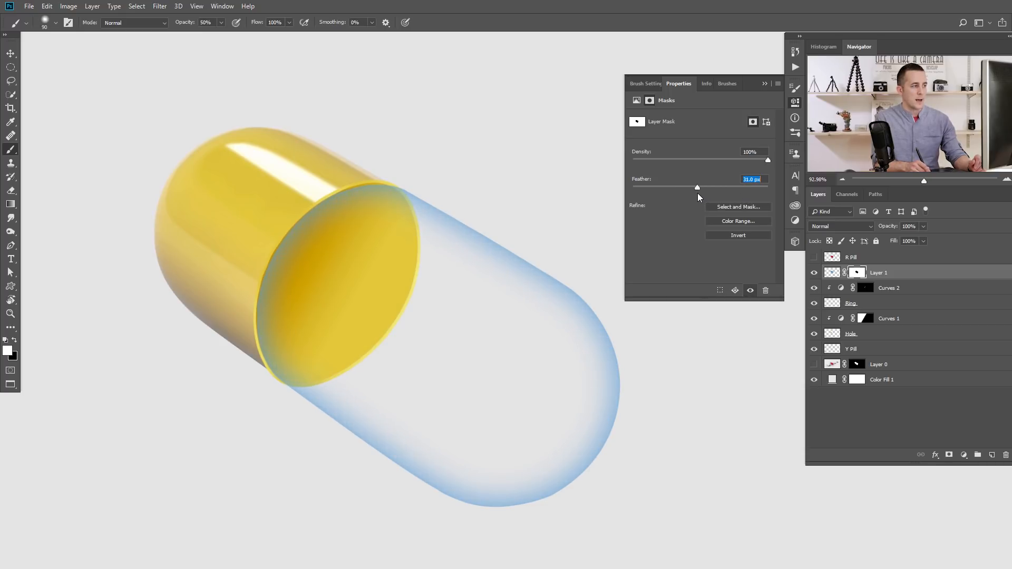
left_click_drag(761, 162, 726, 165)
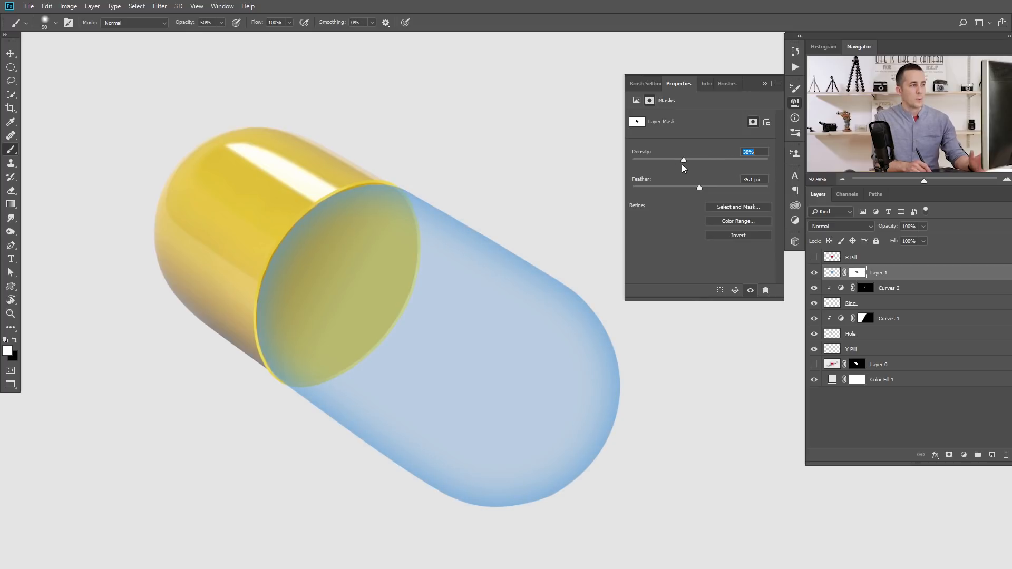
left_click_drag(661, 163, 737, 163)
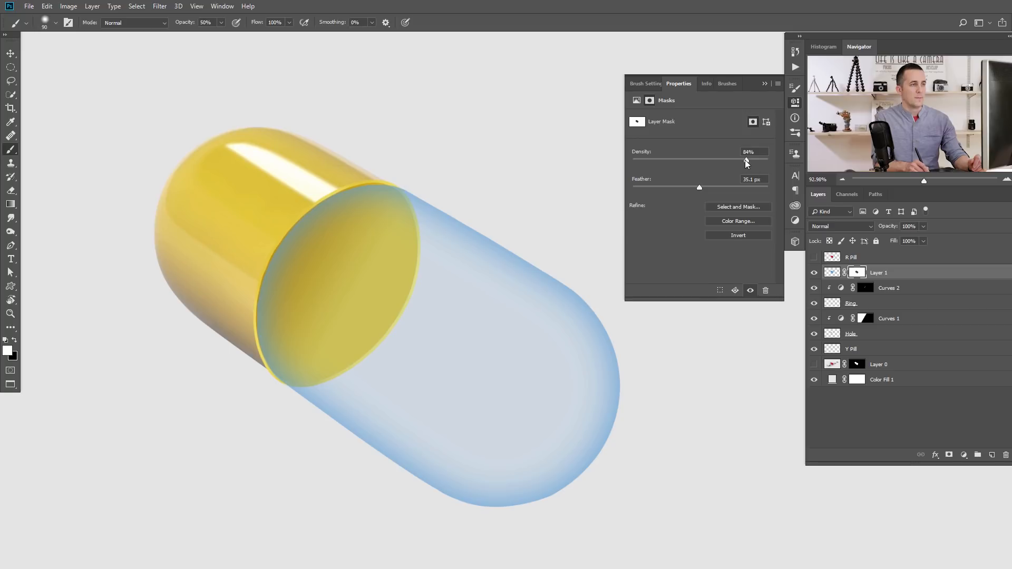
left_click(765, 83)
Show the R Pill layer over the blue shape, compare it on and off, and set its opacity to 98%.
left_click_drag(513, 279, 469, 269)
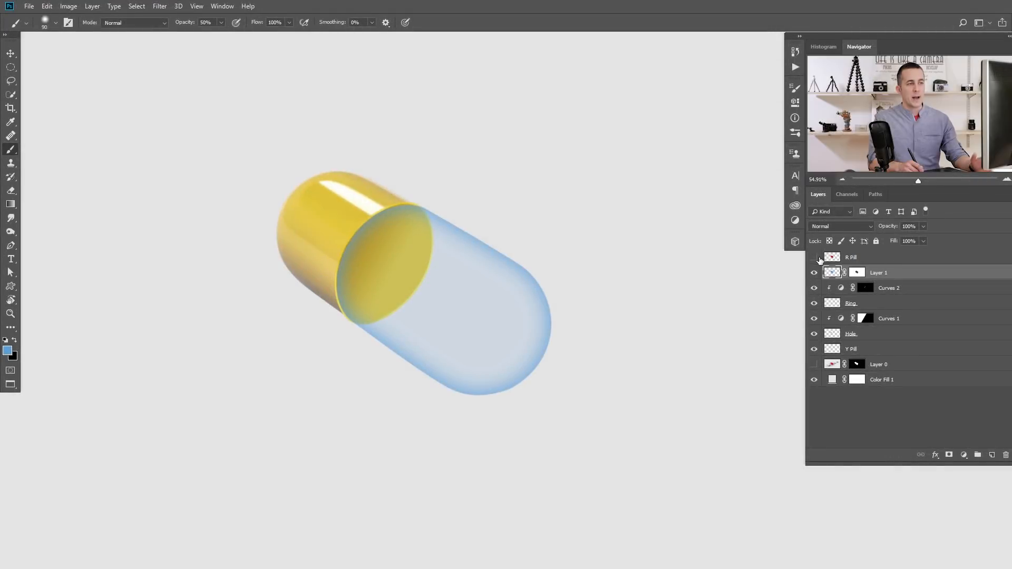
left_click(814, 257)
left_click(847, 259)
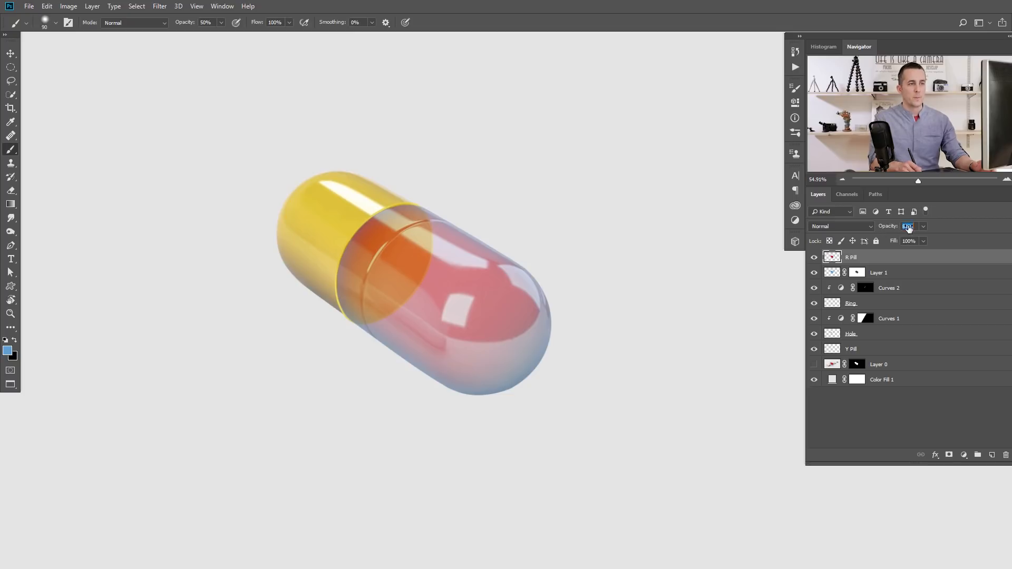
left_click_drag(933, 227, 922, 242)
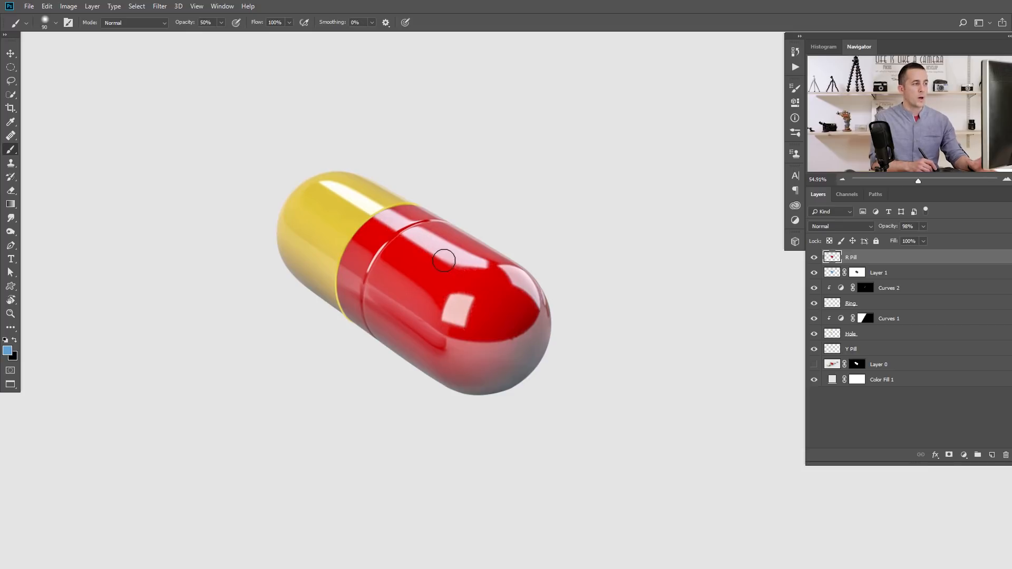
left_click(814, 257)
left_click(815, 257)
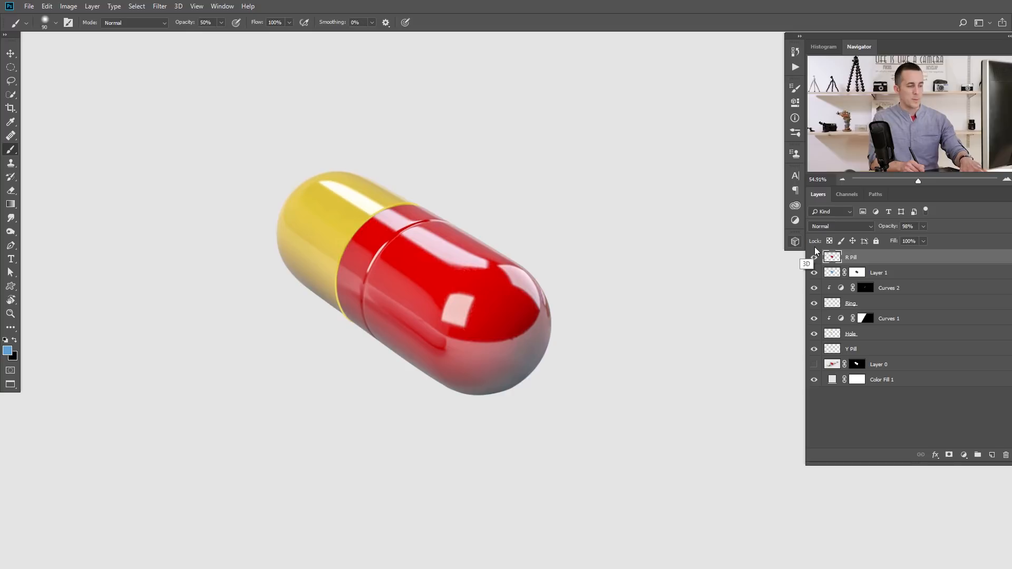
Duplicate the R Pill layer, hide the copy and make the original R Pill layer active.
key("ctrl+j")
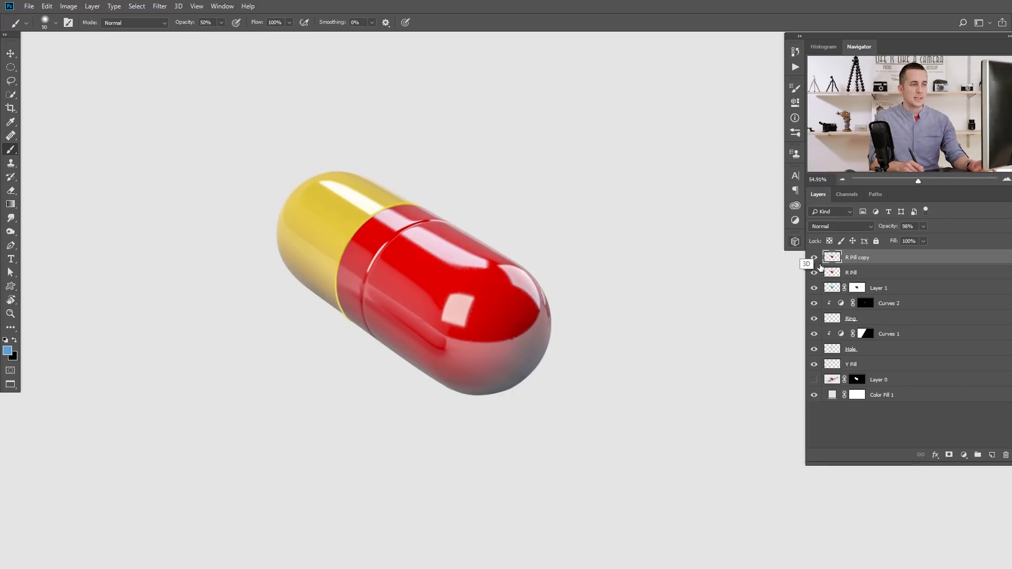
left_click(815, 257)
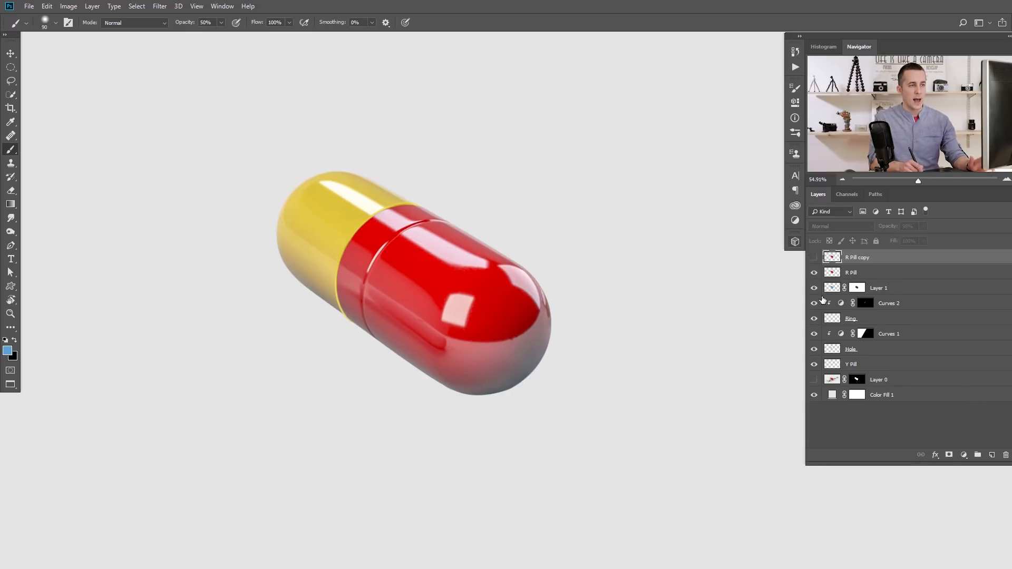
left_click(833, 274)
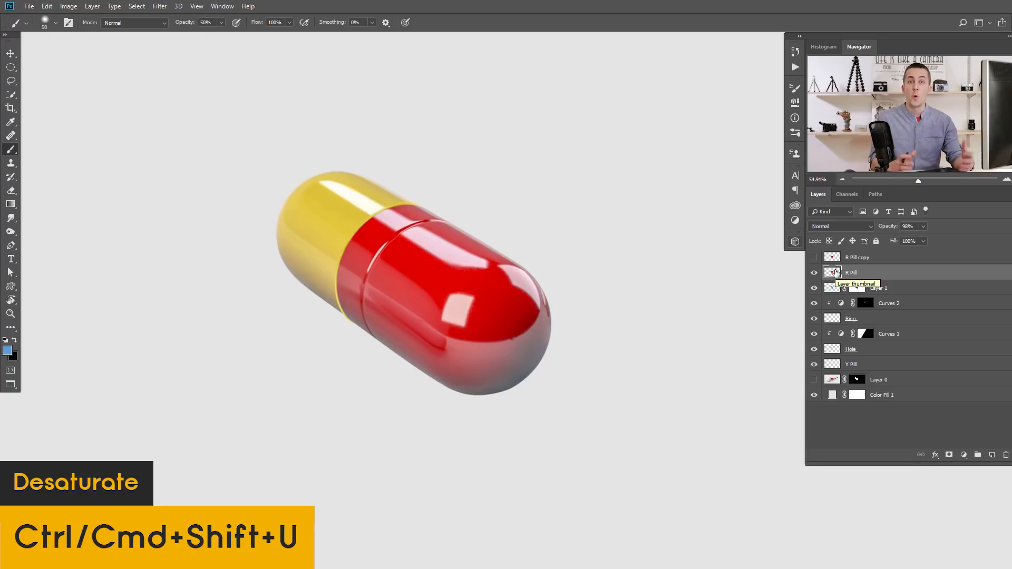
Desaturate the R Pill layer and darken it with Levels, setting the black input level to 112.
key("ctrl+shift+u")
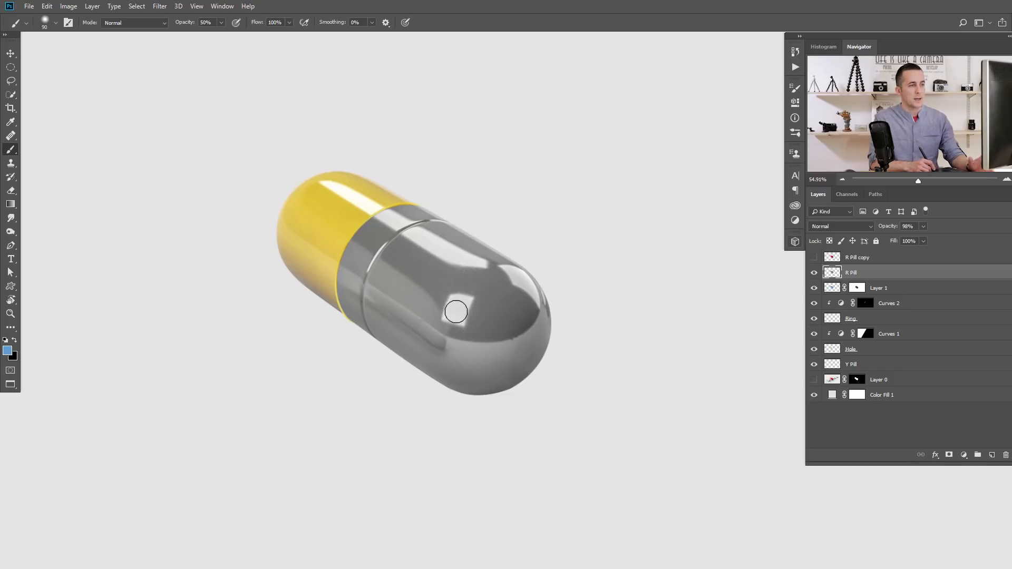
left_click(67, 7)
mouse_move(84, 34)
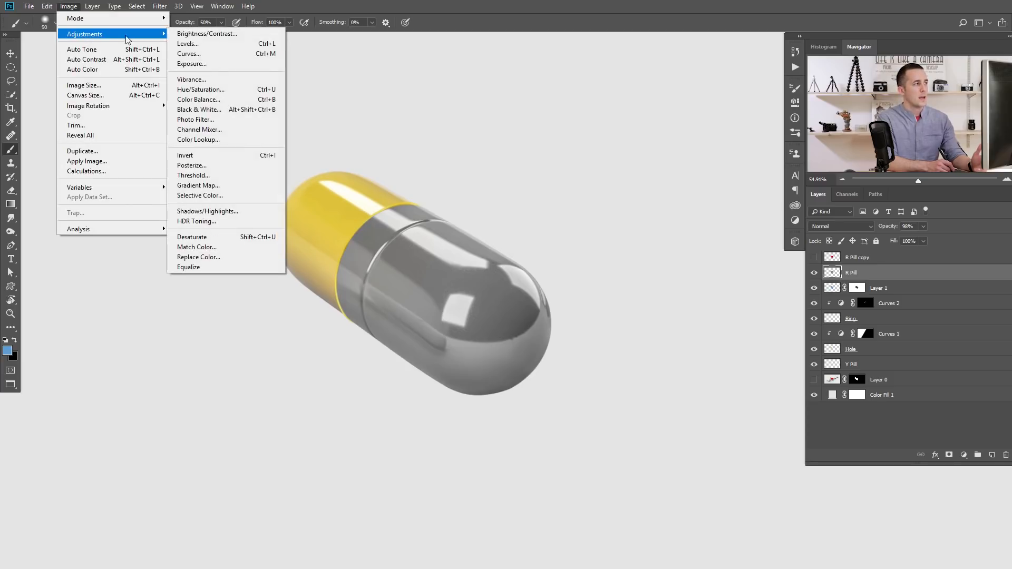
left_click(189, 43)
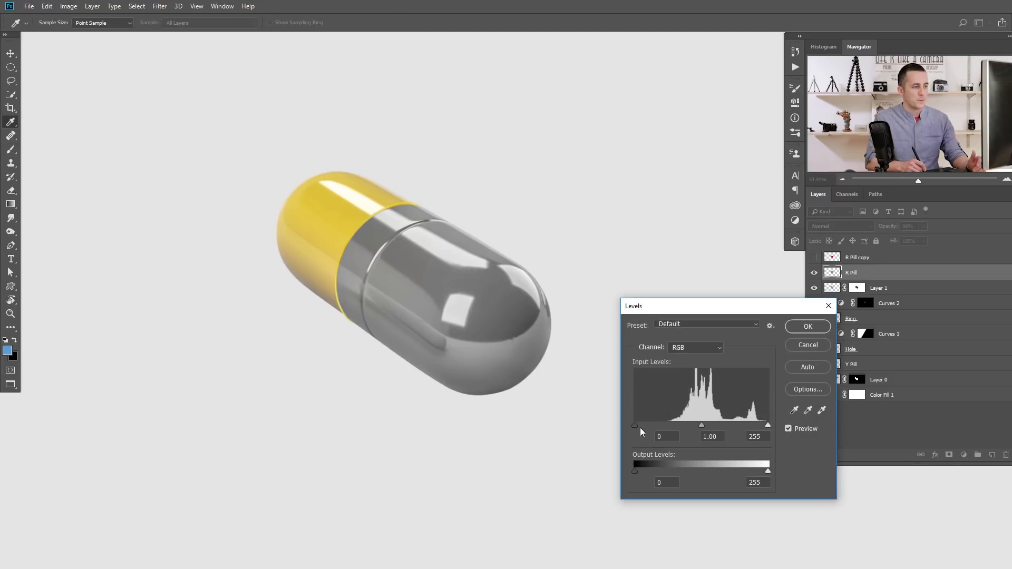
left_click_drag(635, 424, 694, 425)
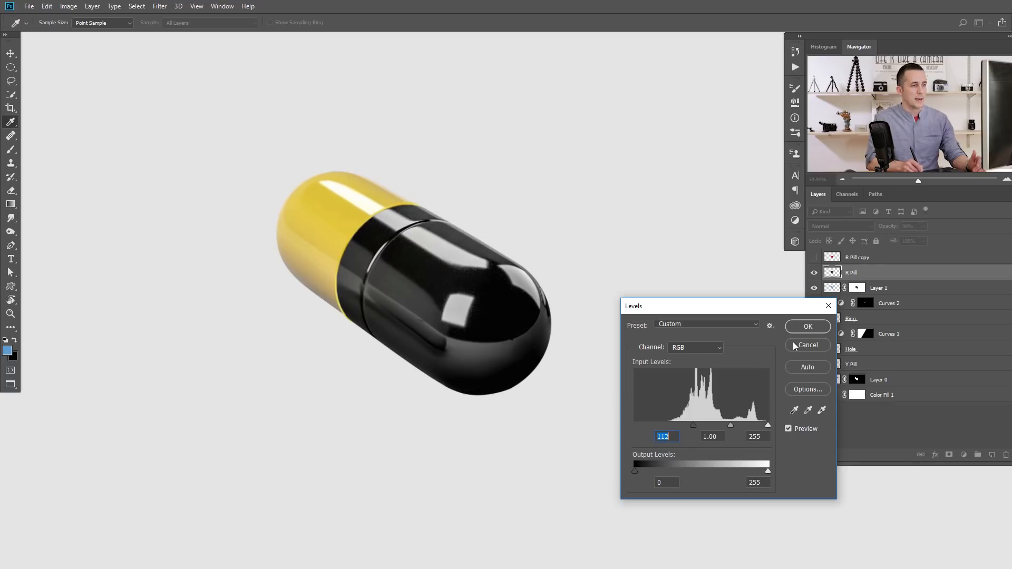
left_click(802, 328)
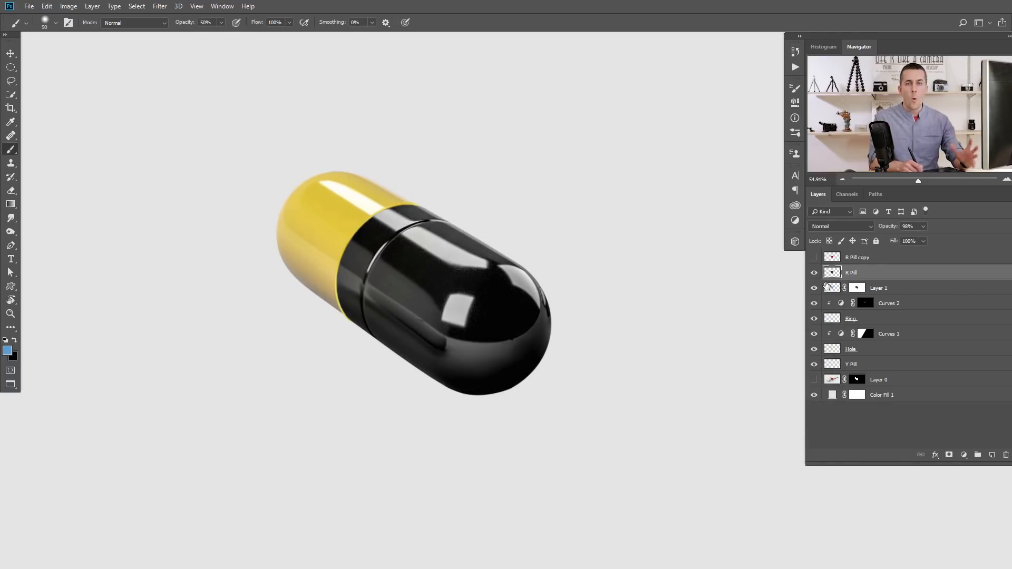
Set the R Pill layer's blend mode to Screen and compare the result with the layer off and on.
left_click(851, 225)
left_click(816, 324)
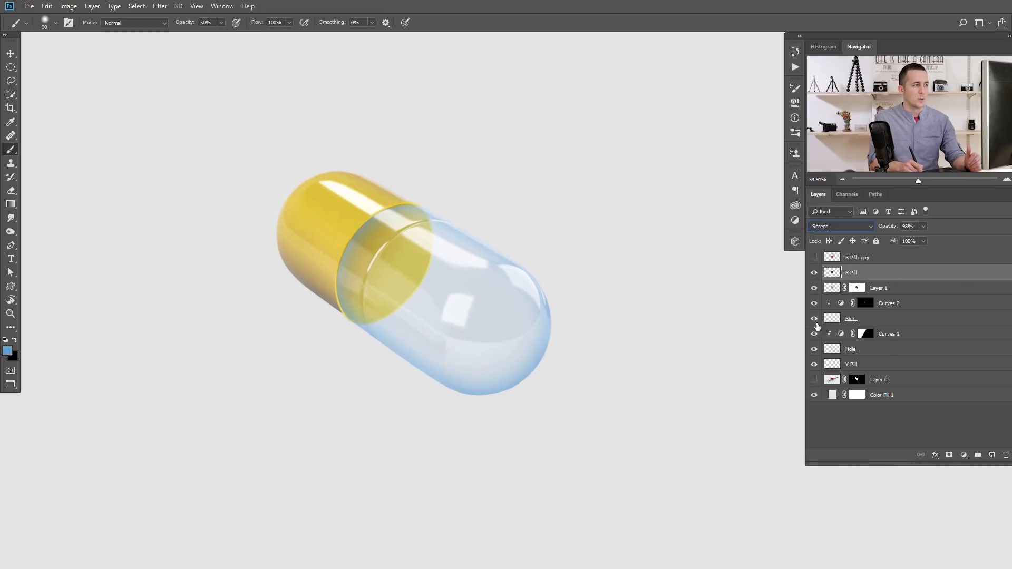
left_click(814, 273)
left_click(814, 273)
Rename the desaturated R Pill layer to Reflections.
double_click(853, 273)
type("Reflec")
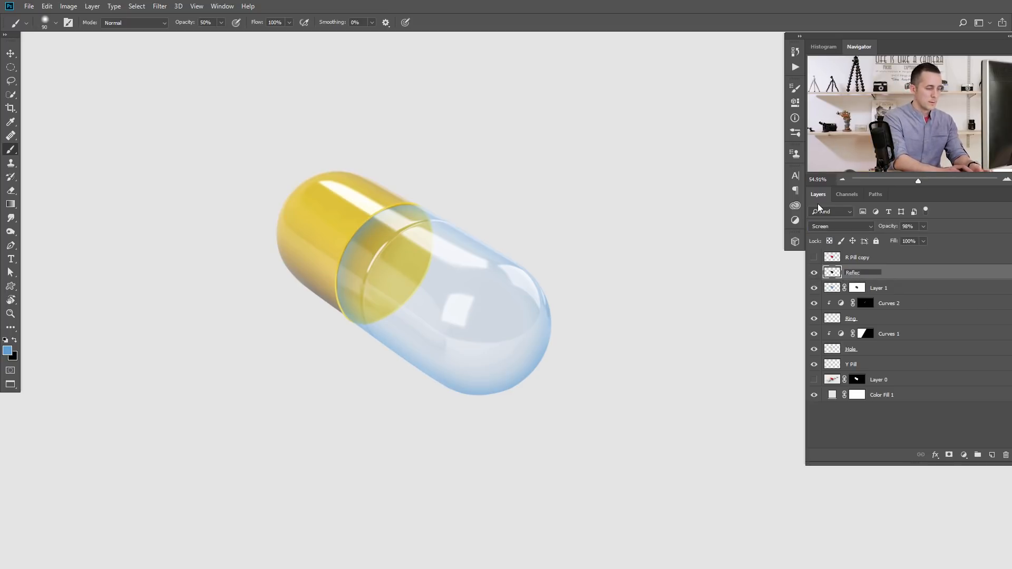
type("tions")
key("Return")
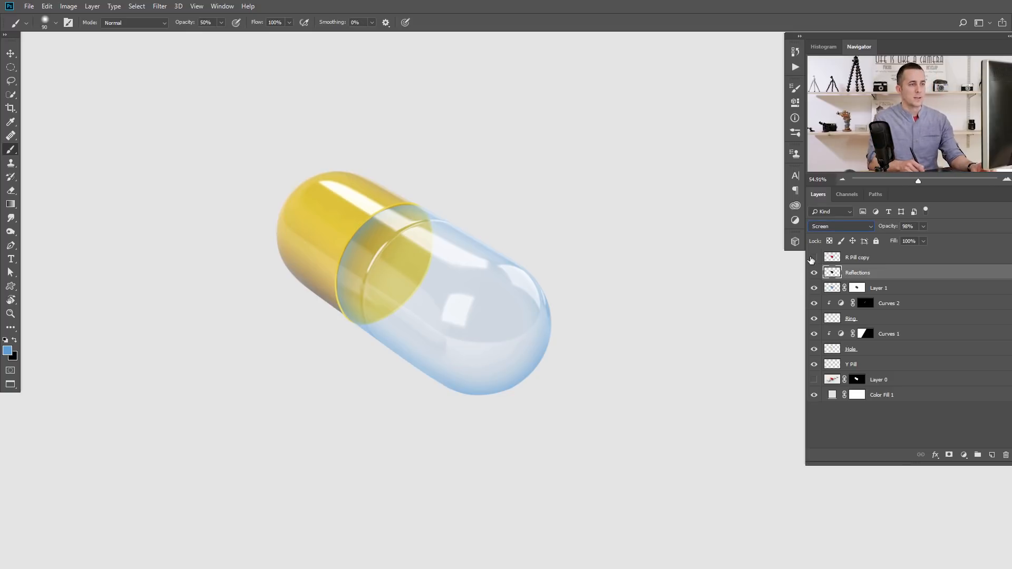
scroll(501, 297, "down", 5)
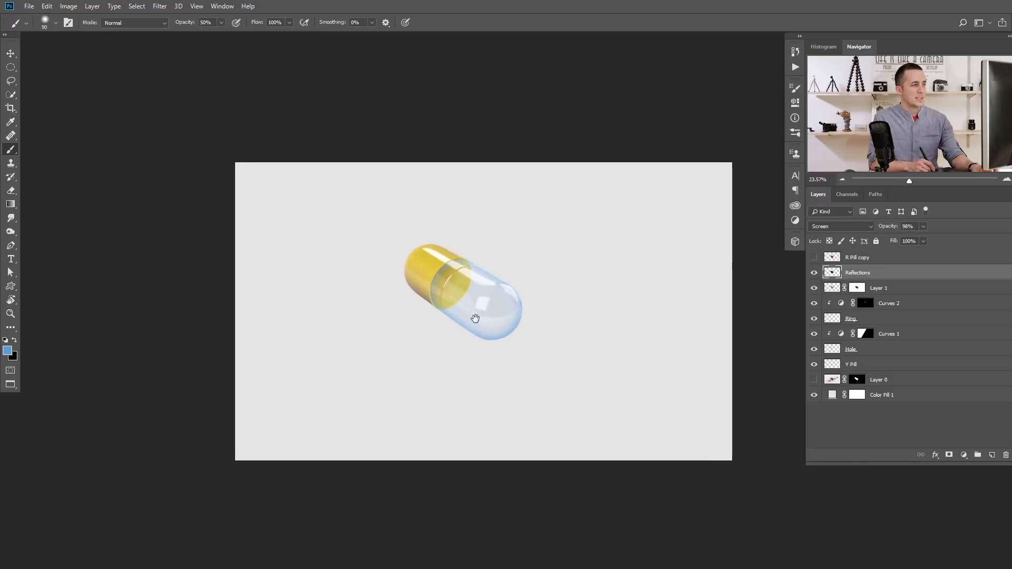
left_click_drag(465, 310, 515, 303)
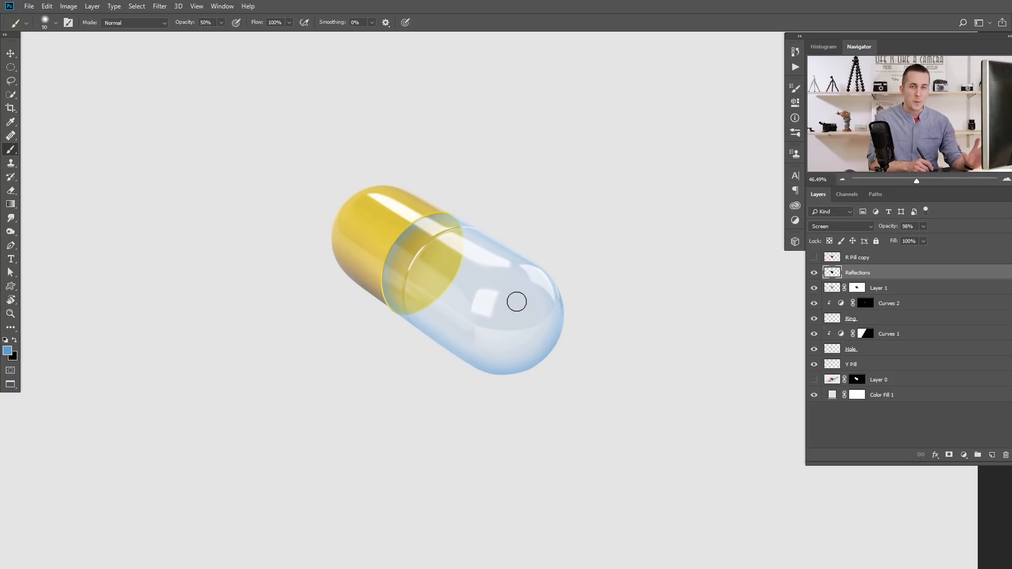
scroll(509, 302, "down", 3)
scroll(501, 295, "up", 5)
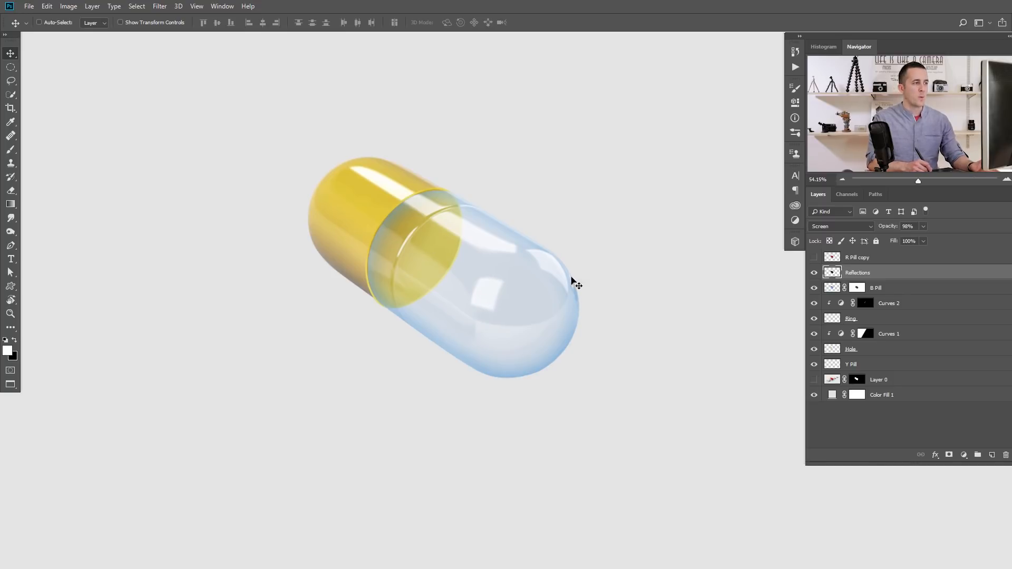
On a new layer above Reflections, sketch and hatch the water surface outline inside the transparent half with a white 15 px brush.
left_click(992, 455)
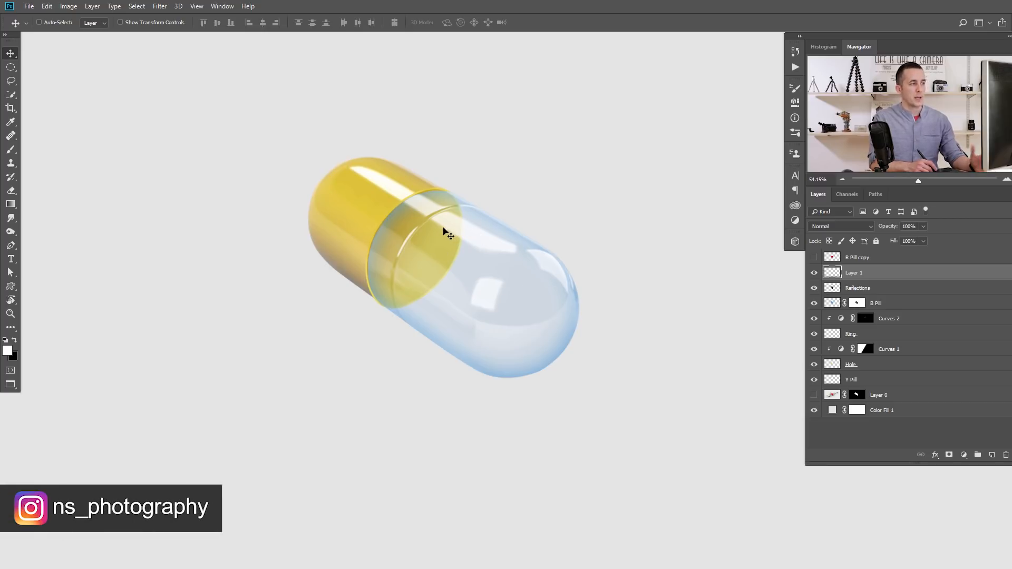
left_click(11, 151)
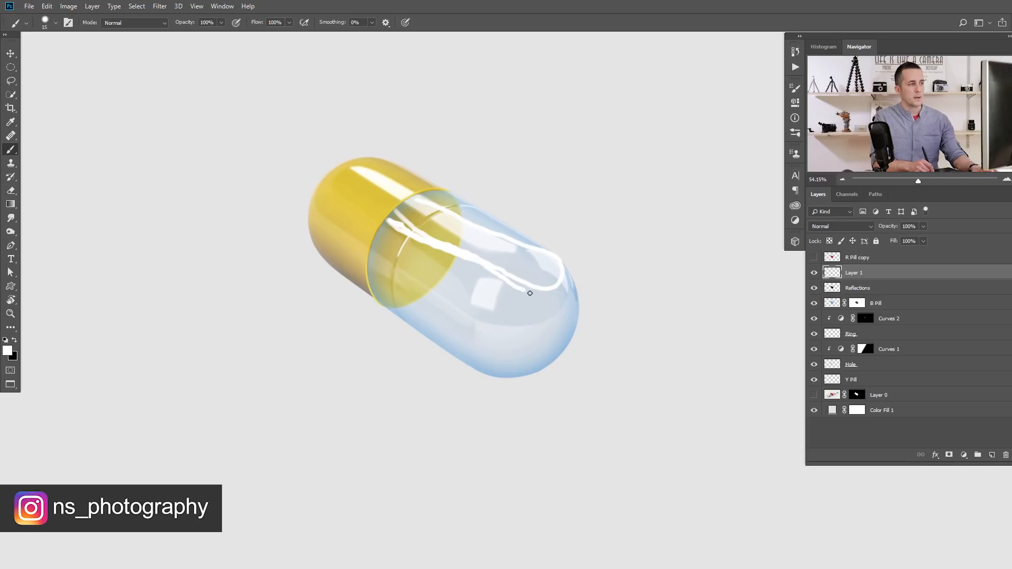
key("ctrl+z")
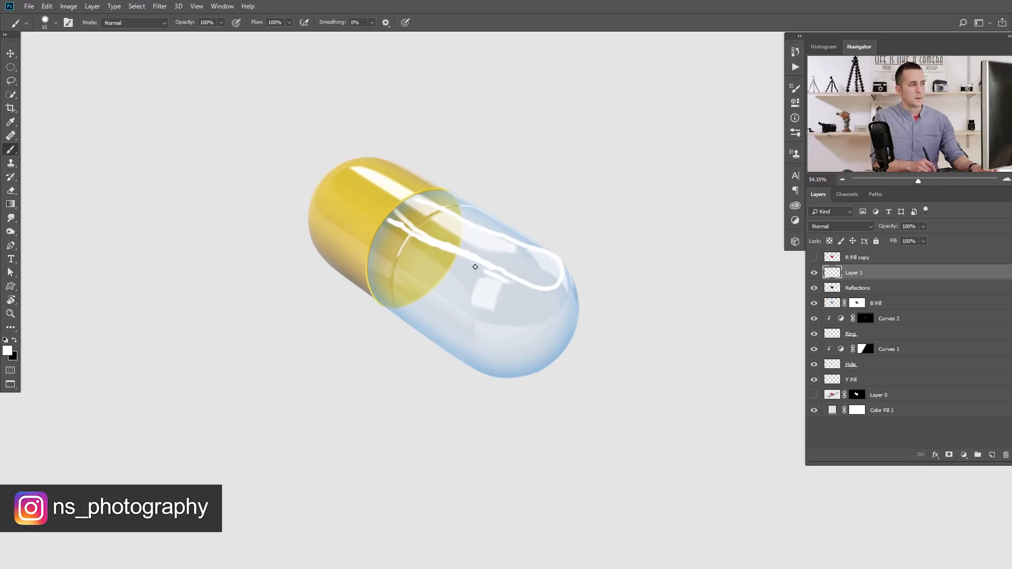
mouse_move(463, 257)
left_mouse_down()
mouse_move(522, 284)
mouse_move(510, 255)
mouse_move(406, 218)
mouse_move(457, 244)
left_mouse_up()
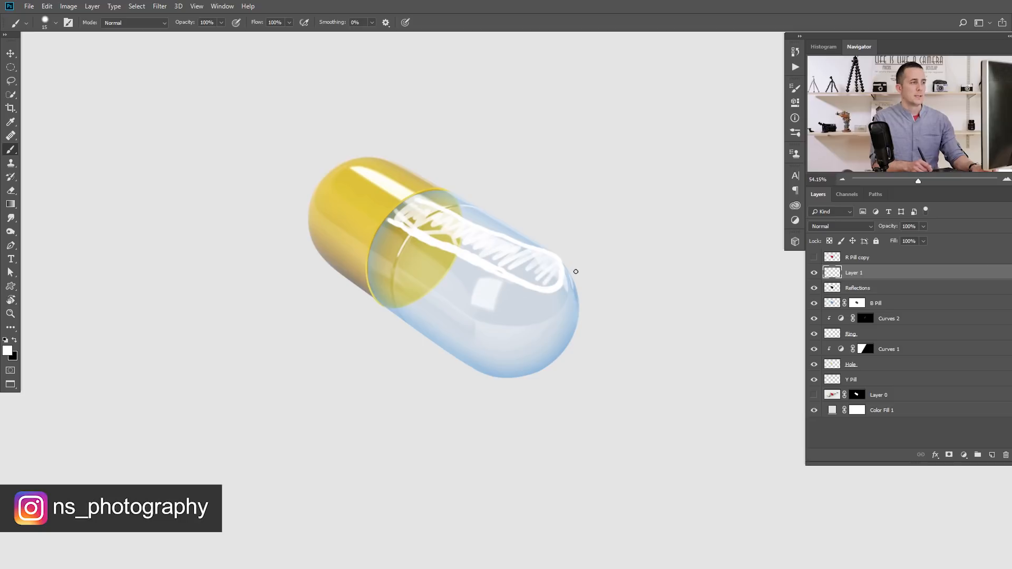
Distort the sketched water surface so its far end sits lower in the capsule, and add faint strokes marking the underwater area below it.
key("ctrl+t")
left_click_drag(563, 255, 565, 256)
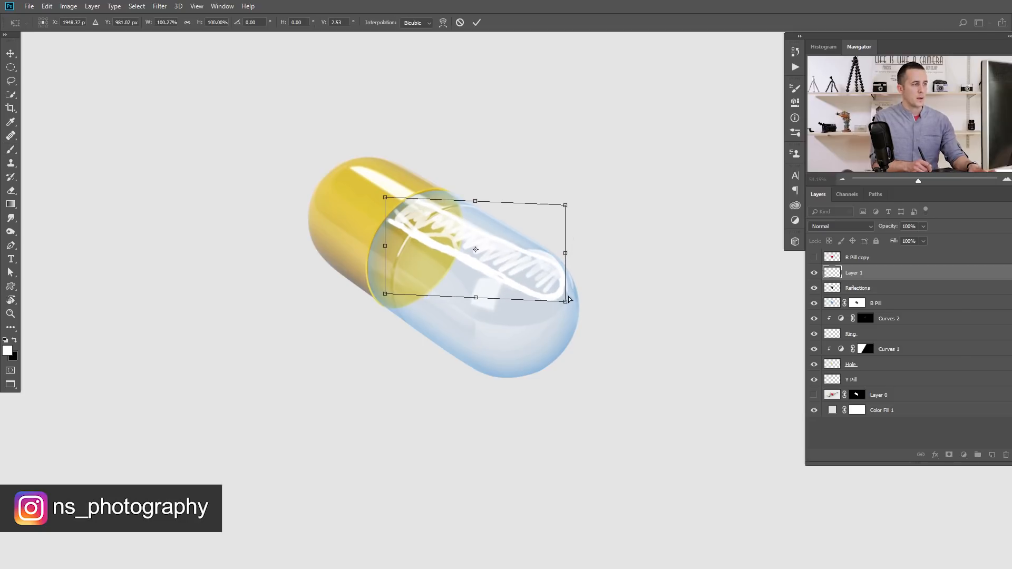
left_click_drag(565, 302, 556, 313)
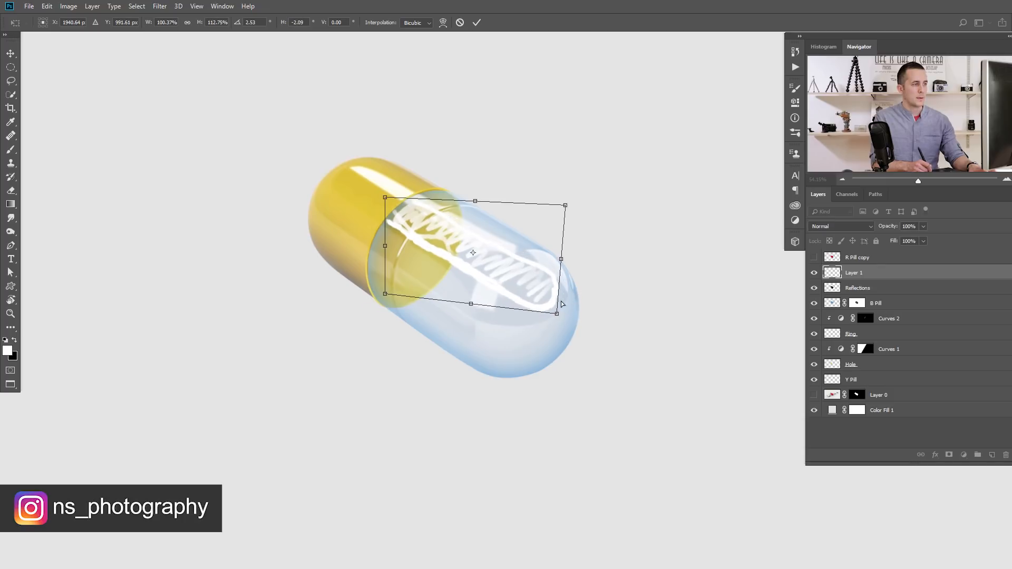
left_click_drag(569, 211, 592, 198)
left_click_drag(557, 314, 558, 309)
key("Return")
key("b")
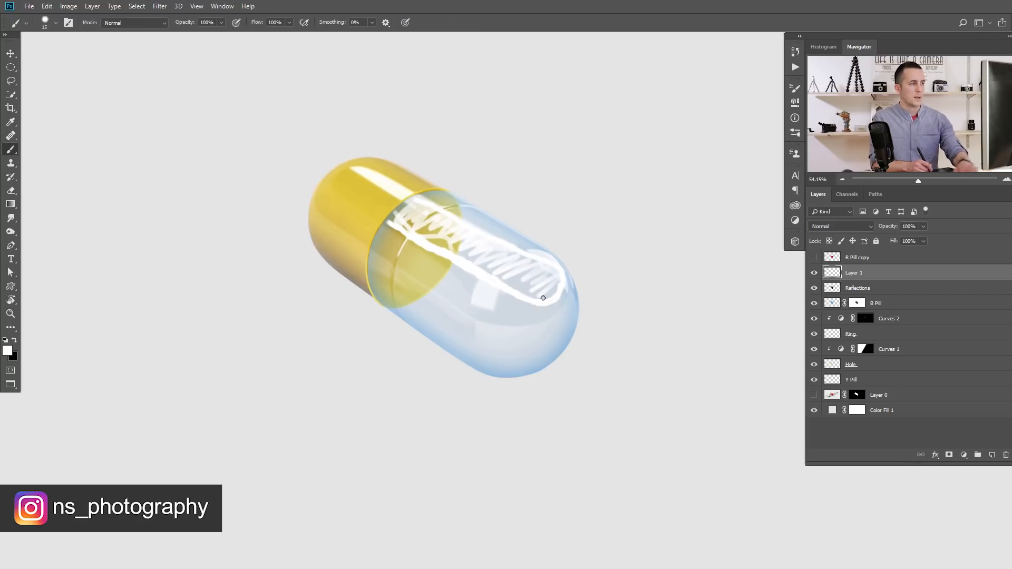
mouse_move(397, 251)
left_mouse_down()
mouse_move(394, 305)
mouse_move(452, 289)
mouse_move(463, 320)
mouse_move(523, 329)
mouse_move(561, 322)
mouse_move(544, 346)
mouse_move(508, 352)
left_mouse_up()
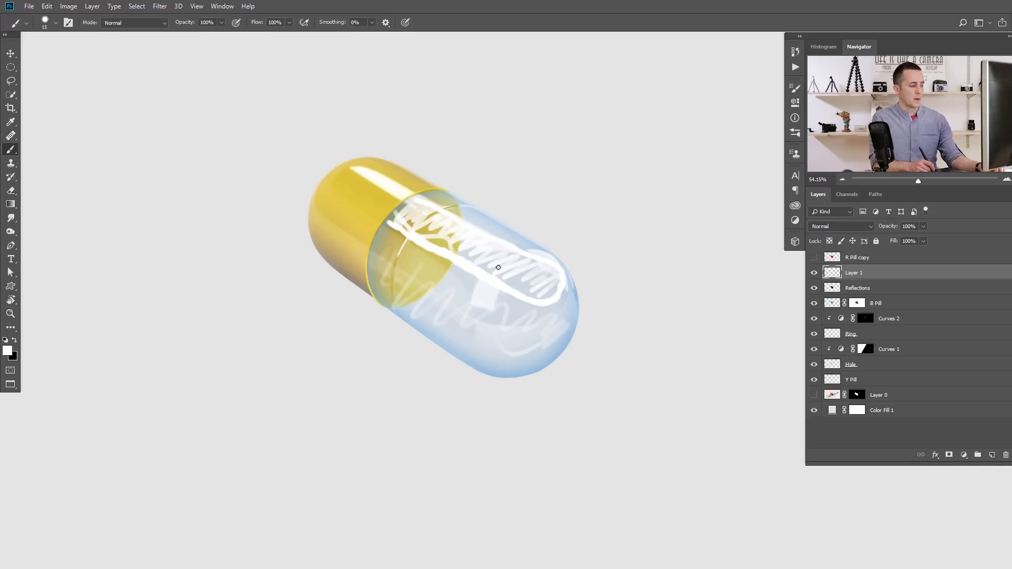
Switch to the foamy sea photo's document and back, and paste the photo above the Curves 2 layer as layer O S.
key("ctrl+Tab")
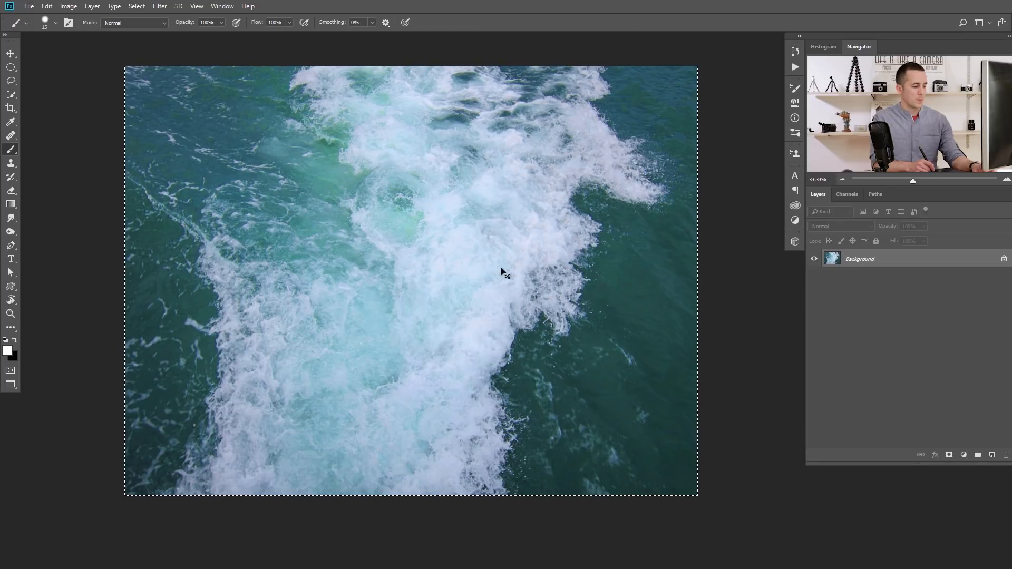
key("ctrl+Tab")
key("ctrl+Tab")
key("ctrl+Tab")
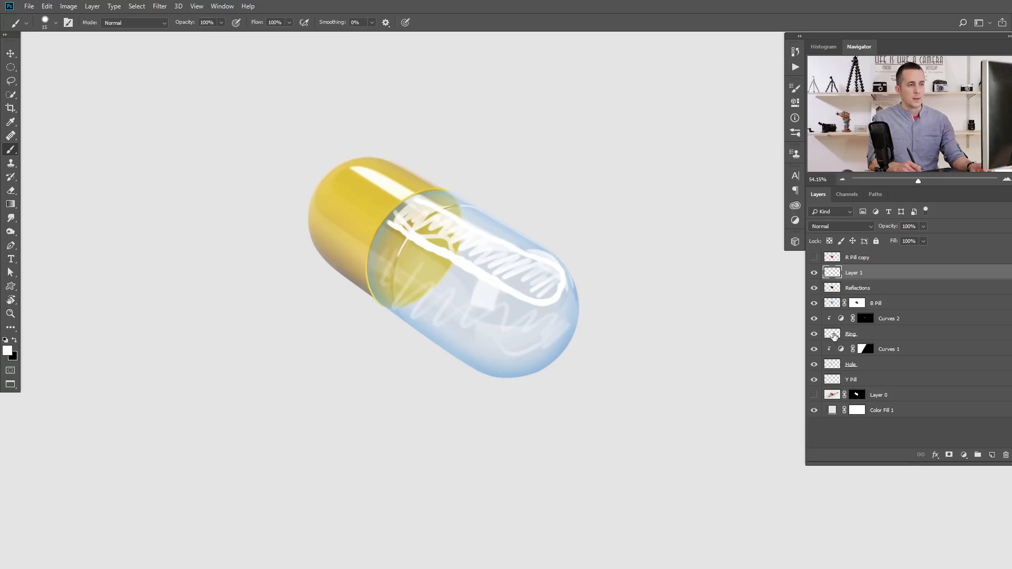
left_click(834, 294)
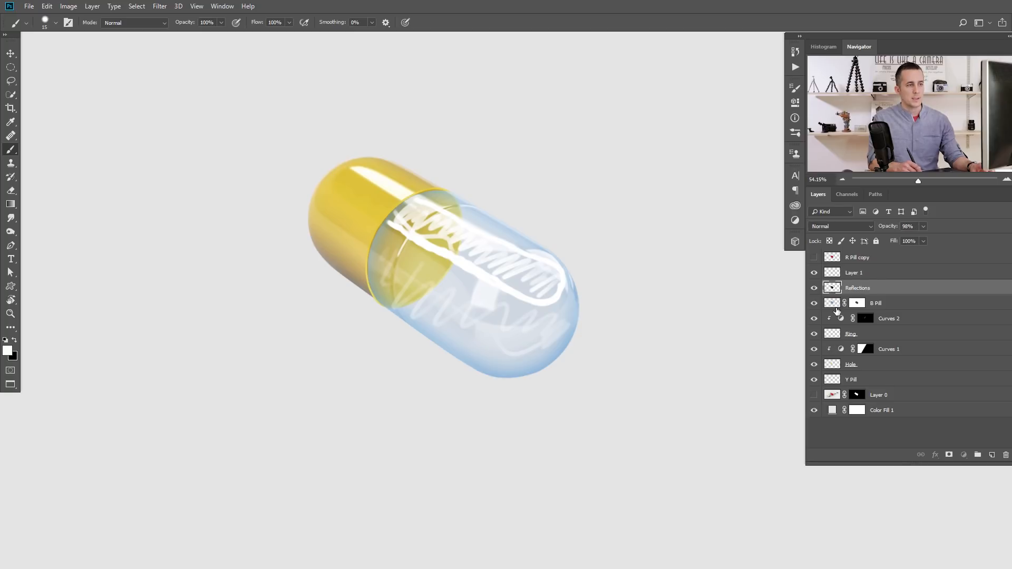
left_click(835, 308)
left_click(841, 322)
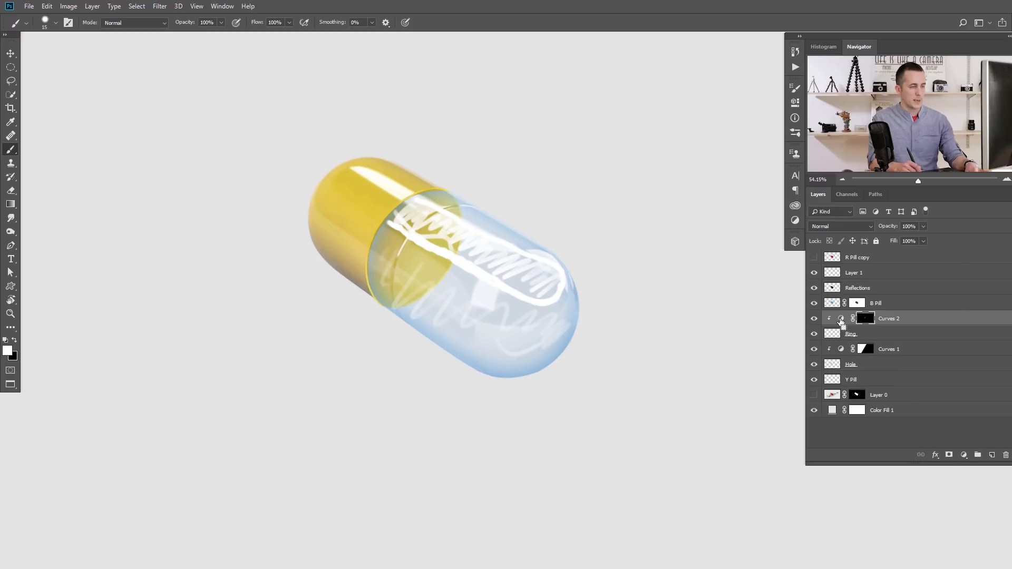
key("ctrl+v")
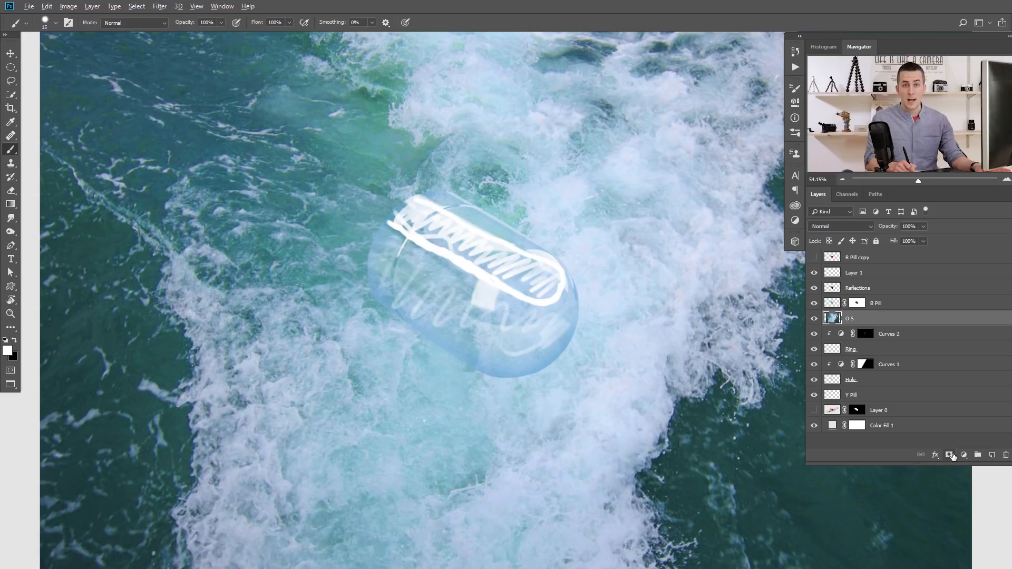
Hide the O S layer with a black mask, reveal the sketched water surface with a white 40 px brush, and hide the Layer 1 sketch.
left_click(949, 454, "alt")
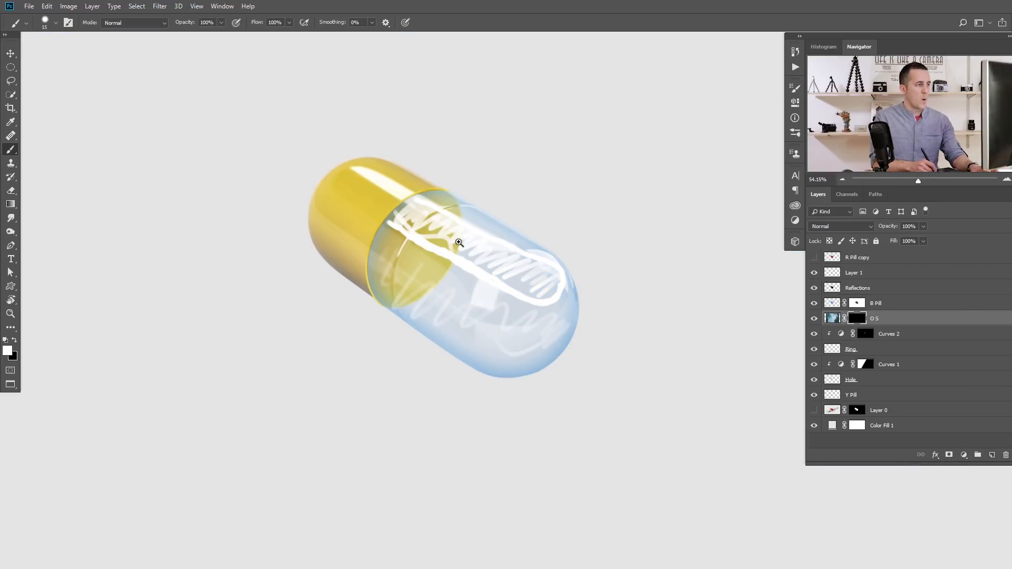
left_click_drag(458, 242, 488, 255)
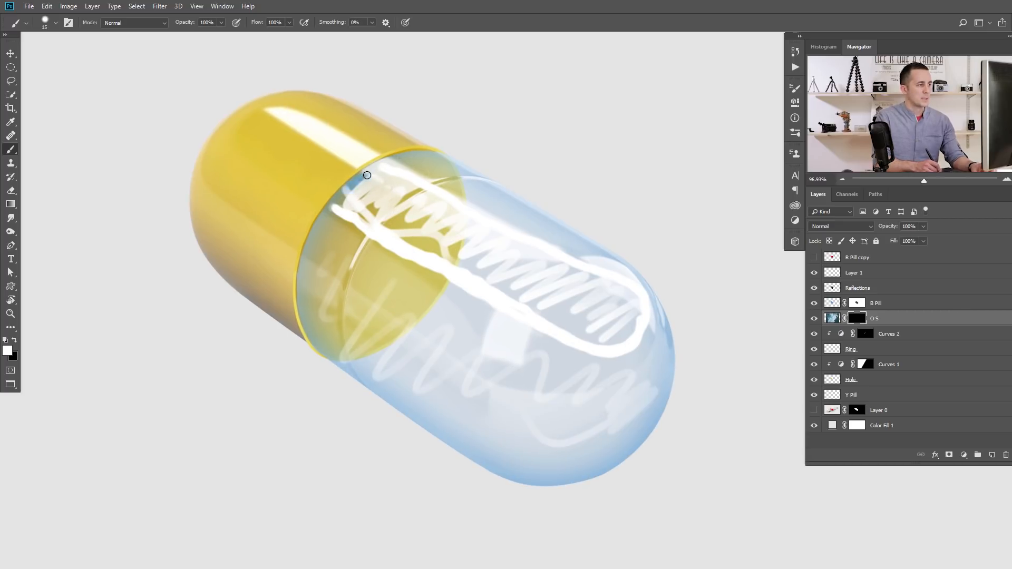
key("bracketright")
key("bracketright")
key("bracketright")
key("bracketright")
key("bracketright")
mouse_move(352, 185)
left_mouse_down()
mouse_move(341, 204)
mouse_move(379, 222)
left_mouse_up()
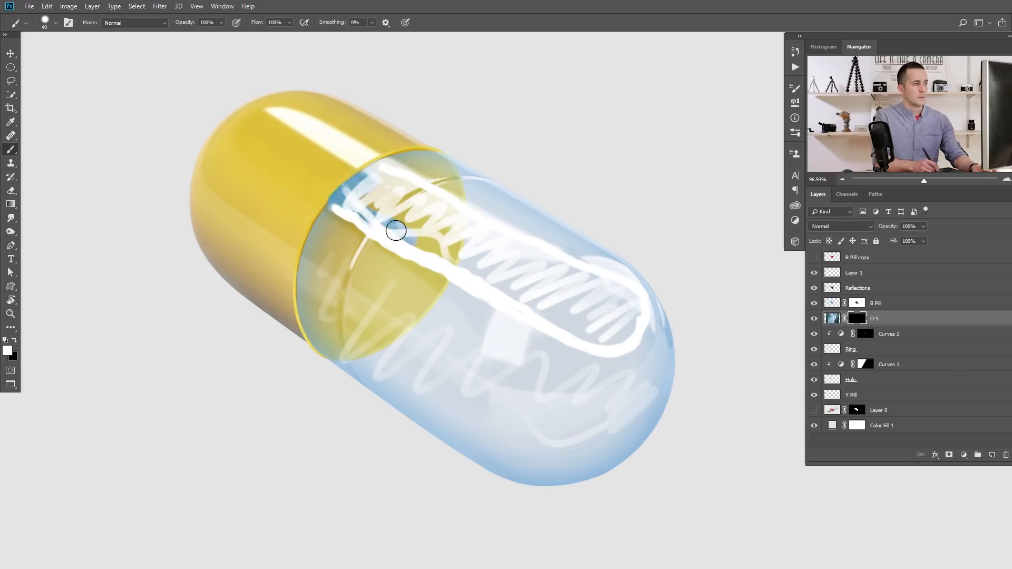
mouse_move(468, 280)
left_mouse_down()
mouse_move(587, 341)
mouse_move(630, 339)
mouse_move(636, 320)
mouse_move(613, 282)
mouse_move(373, 173)
mouse_move(380, 199)
mouse_move(409, 202)
mouse_move(406, 219)
mouse_move(431, 220)
mouse_move(427, 249)
mouse_move(461, 241)
mouse_move(475, 268)
mouse_move(509, 251)
mouse_move(554, 278)
mouse_move(531, 310)
mouse_move(537, 282)
mouse_move(541, 304)
mouse_move(583, 328)
mouse_move(614, 331)
mouse_move(630, 303)
mouse_move(573, 280)
mouse_move(598, 312)
mouse_move(539, 287)
mouse_move(622, 298)
left_mouse_up()
left_click(814, 272)
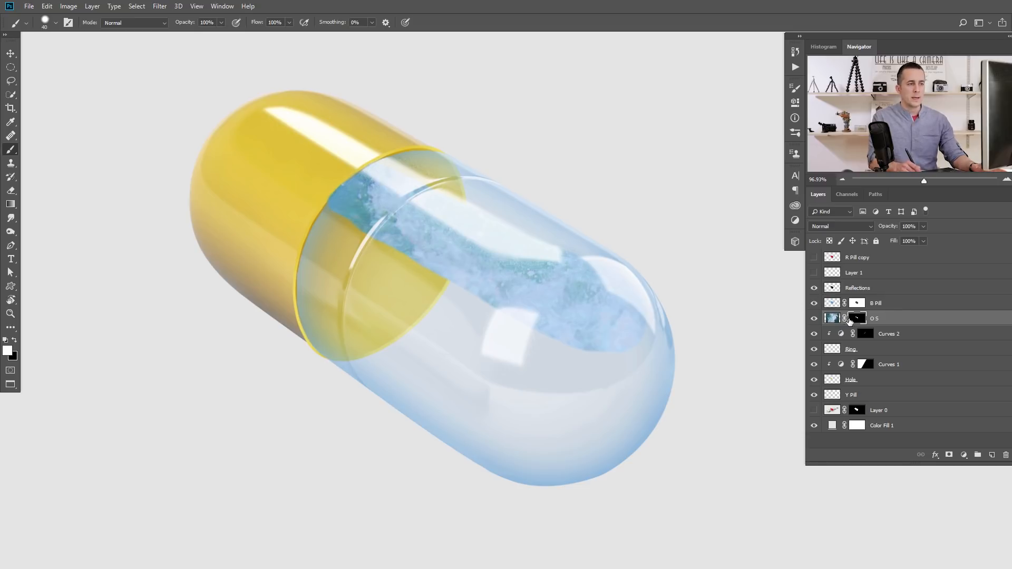
Unlink the O S image from its mask, scale it down to about 31%, and position the waves within the masked surface.
left_click(833, 321)
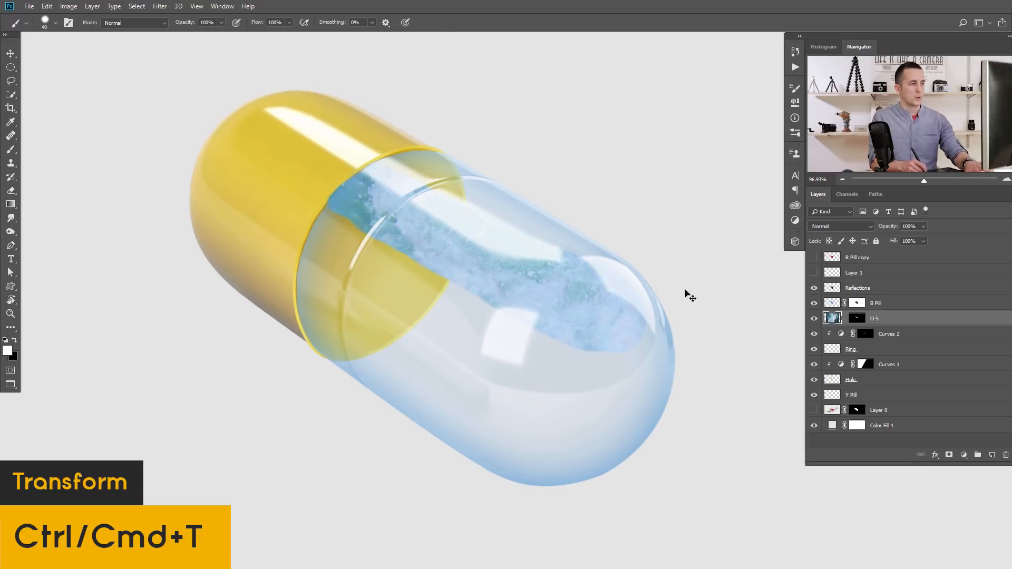
key("ctrl+t")
scroll(599, 267, "down", 5)
left_click_drag(725, 93, 559, 217)
scroll(507, 261, "up", 5)
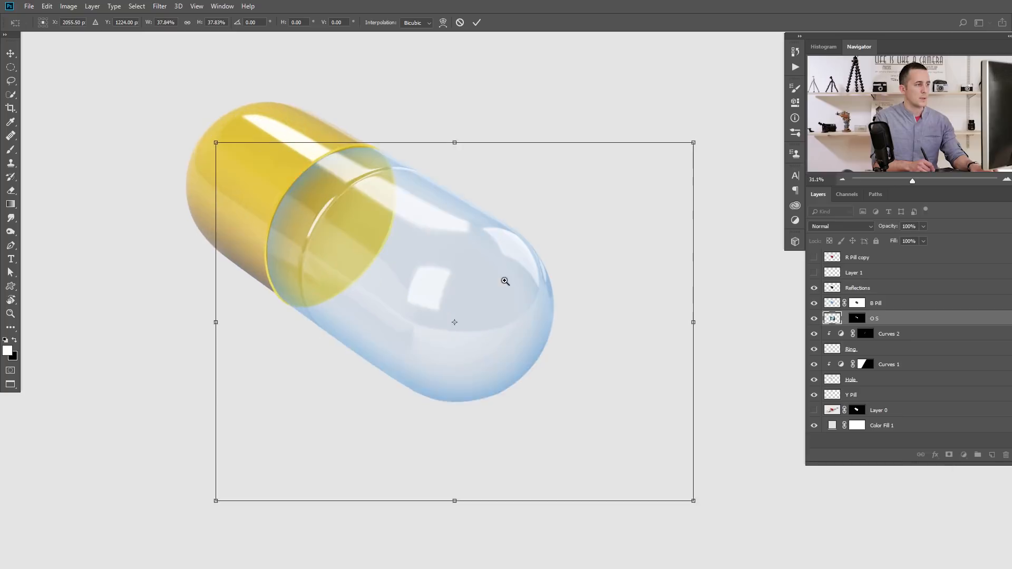
left_click_drag(518, 289, 559, 188)
left_click_drag(632, 53, 580, 145)
left_click_drag(505, 329, 532, 349)
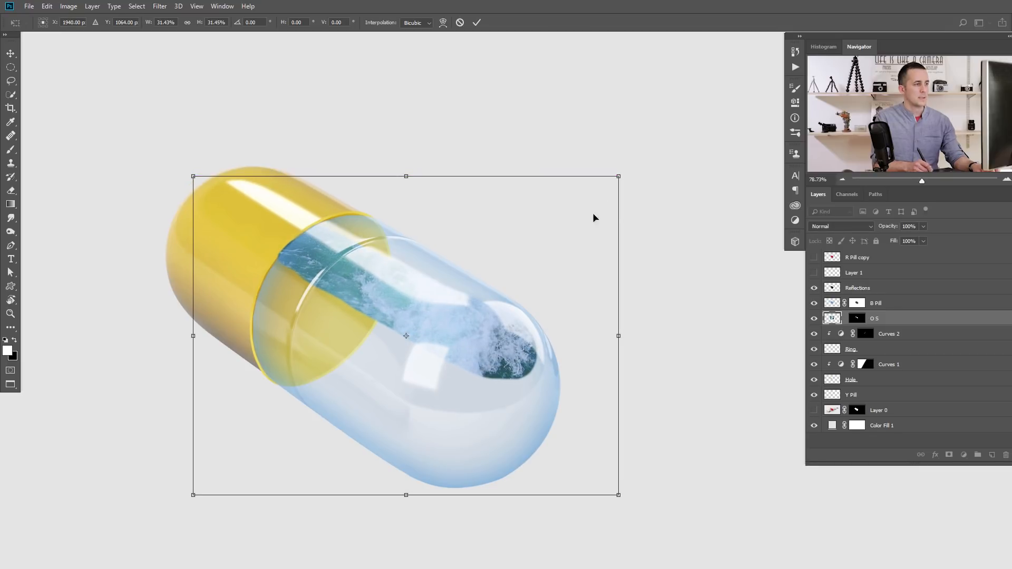
left_click_drag(619, 176, 612, 181)
left_click_drag(534, 296, 532, 293)
key("Return")
Load the B Pill outline as a selection, clean the O S mask along the yellow rim with black, and deselect.
left_click_drag(459, 326, 473, 314)
left_click_drag(301, 259, 380, 278)
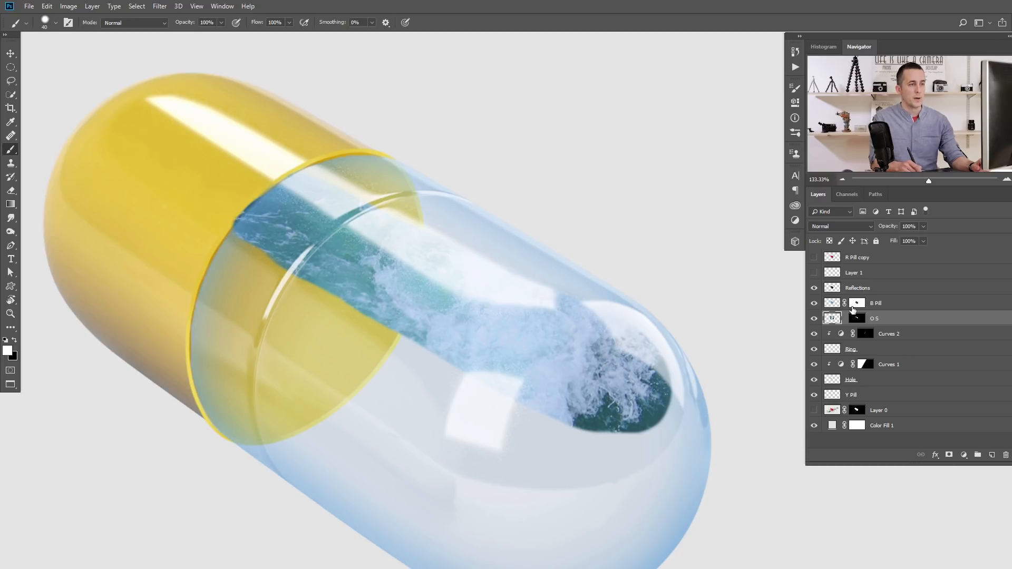
left_click(832, 303, "ctrl")
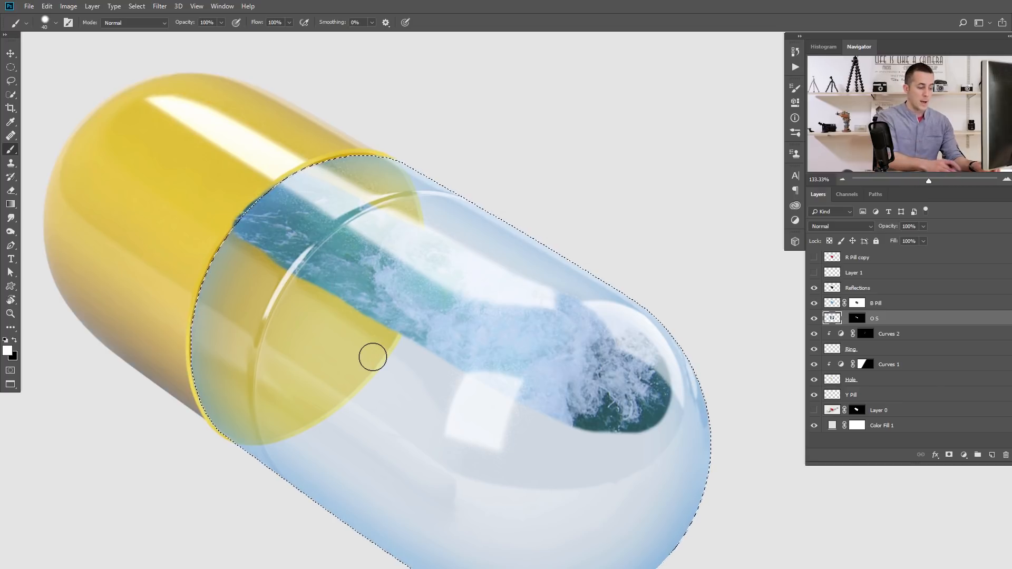
left_click(855, 318)
key("x")
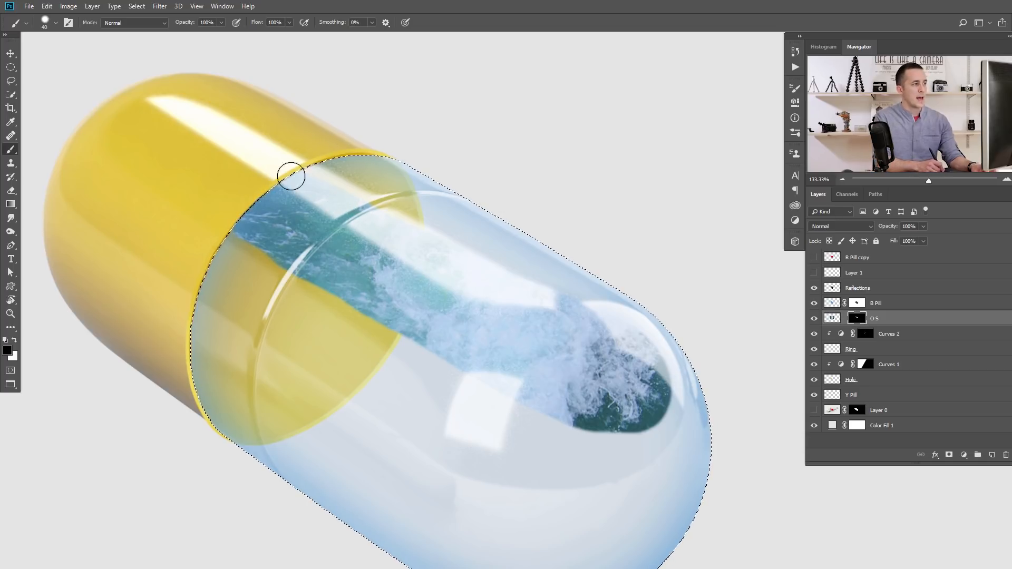
key("ctrl+d")
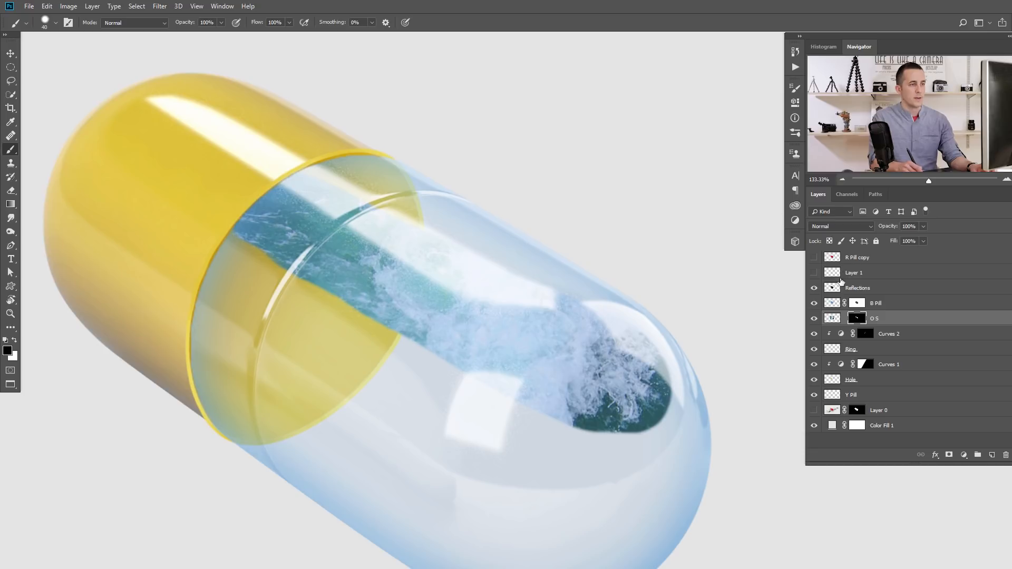
Hide the Reflections layer and refine the edges of the water surface by painting white on the O S mask.
left_click(814, 288)
left_click_drag(538, 337, 513, 329)
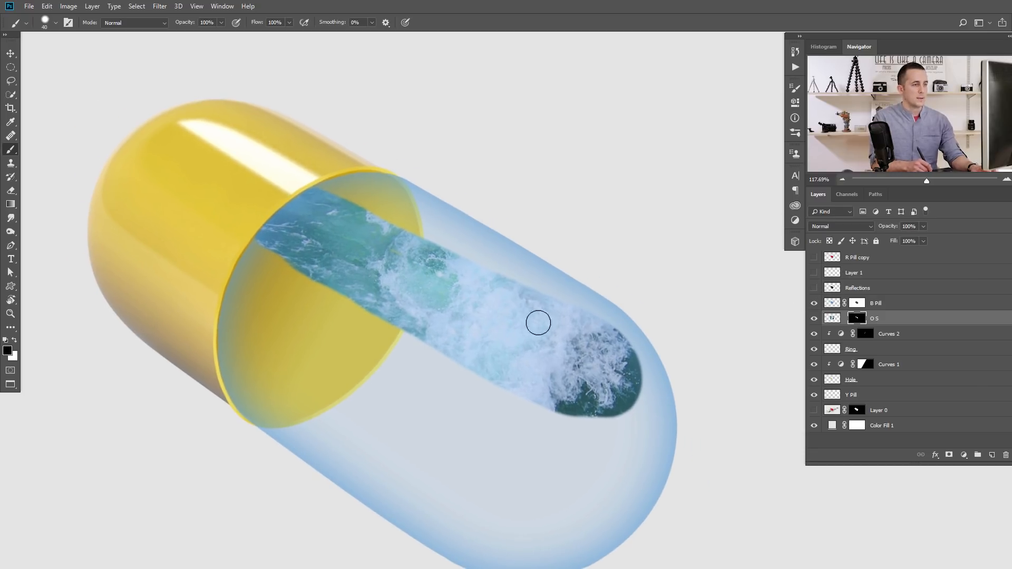
scroll(529, 324, "up", 2)
left_click_drag(396, 320, 409, 323)
key("ctrl+z")
key("x")
mouse_move(489, 377)
left_mouse_down()
mouse_move(542, 407)
mouse_move(616, 423)
mouse_move(642, 410)
mouse_move(649, 375)
mouse_move(636, 352)
left_mouse_up()
mouse_move(633, 394)
left_mouse_down()
mouse_move(594, 417)
mouse_move(561, 408)
mouse_move(579, 420)
mouse_move(557, 412)
mouse_move(622, 426)
mouse_move(644, 396)
mouse_move(632, 374)
left_mouse_up()
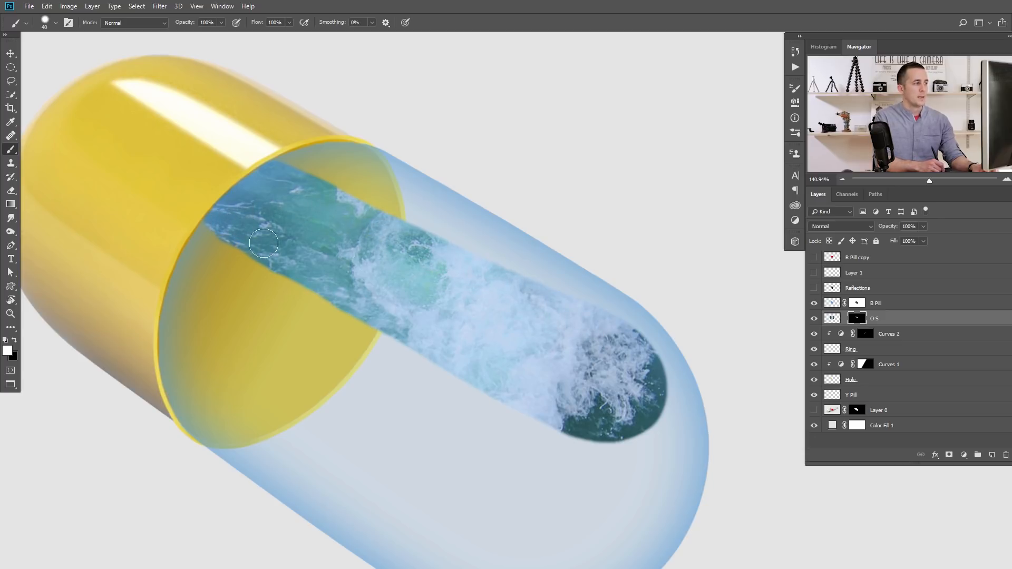
Touch up the O S mask at the water's corner beside the yellow rim with a smaller brush.
key("bracketleft")
key("bracketleft")
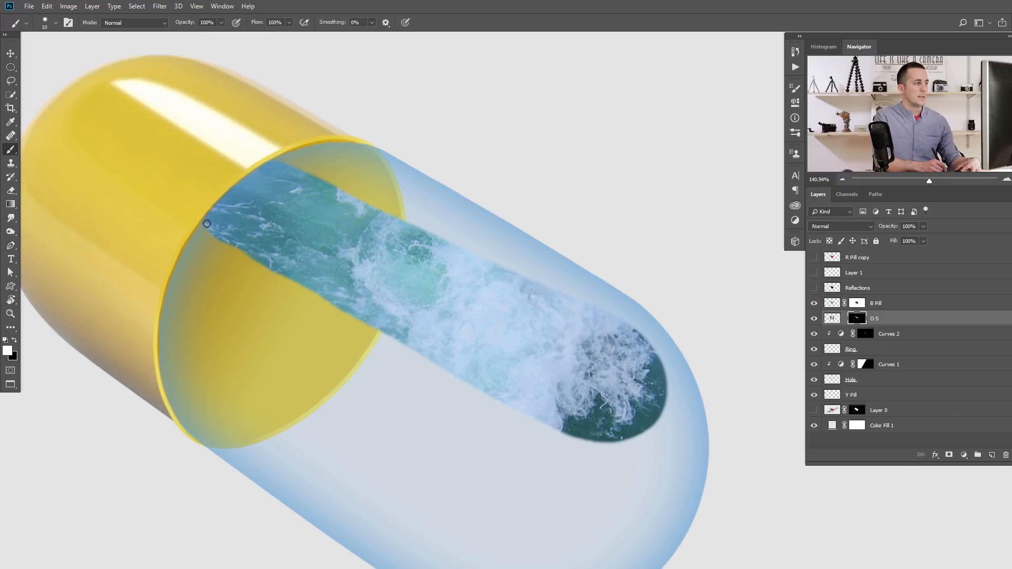
key("bracketright")
left_click_drag(516, 325, 476, 325)
mouse_move(538, 352)
left_mouse_down()
mouse_move(508, 323)
mouse_move(531, 335)
left_mouse_up()
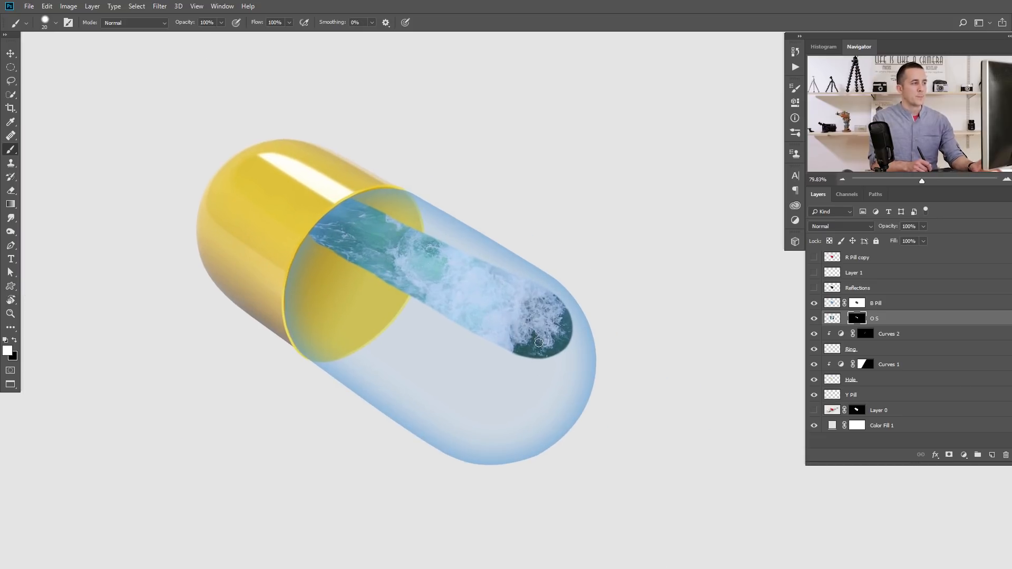
Paste the underwater photo above the Curves 2 layer and mask it to the outline of the B Pill layer.
key("ctrl+Tab")
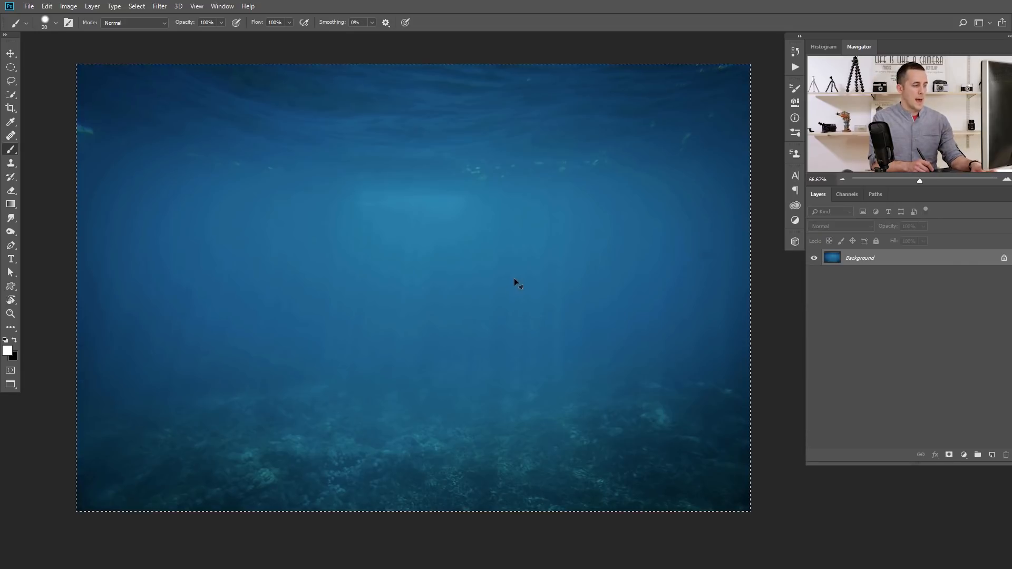
key("ctrl+Tab")
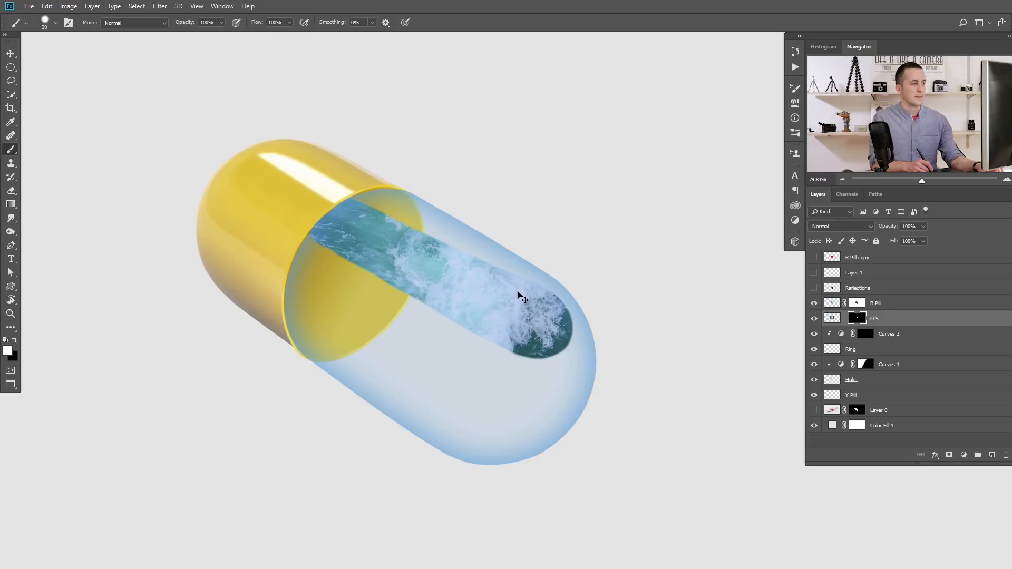
left_click(841, 334)
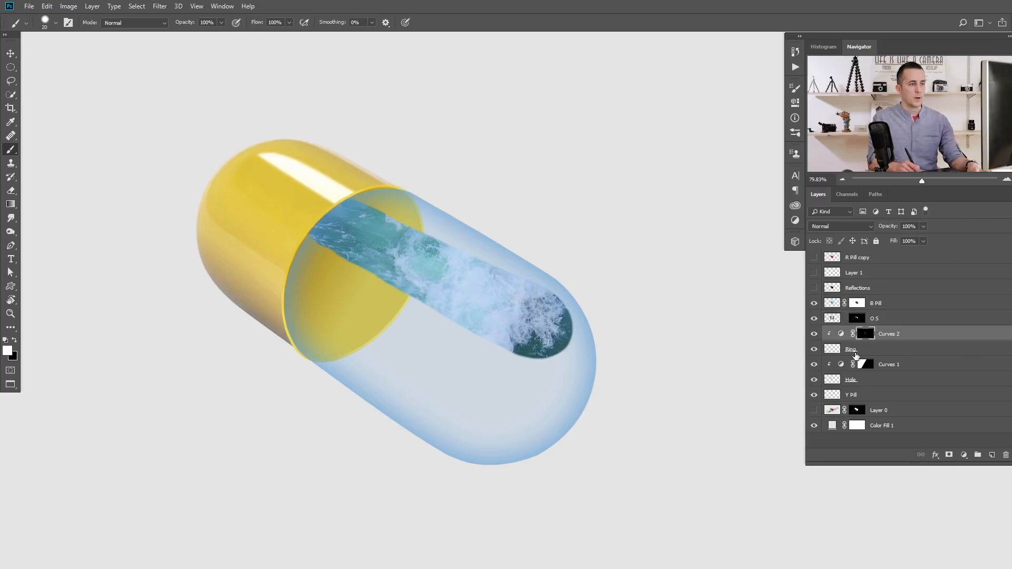
key("ctrl+v")
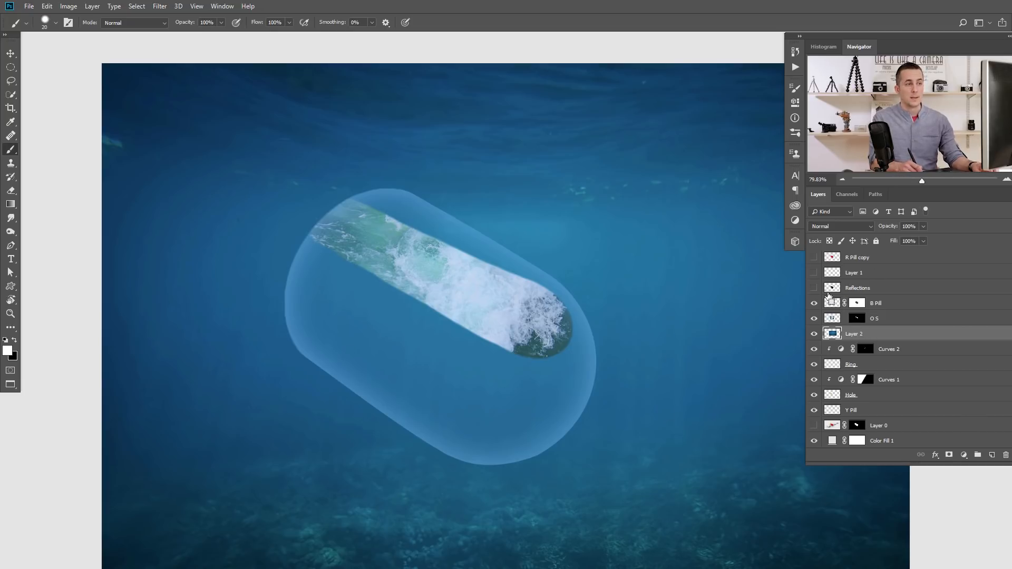
left_click(831, 304, "ctrl")
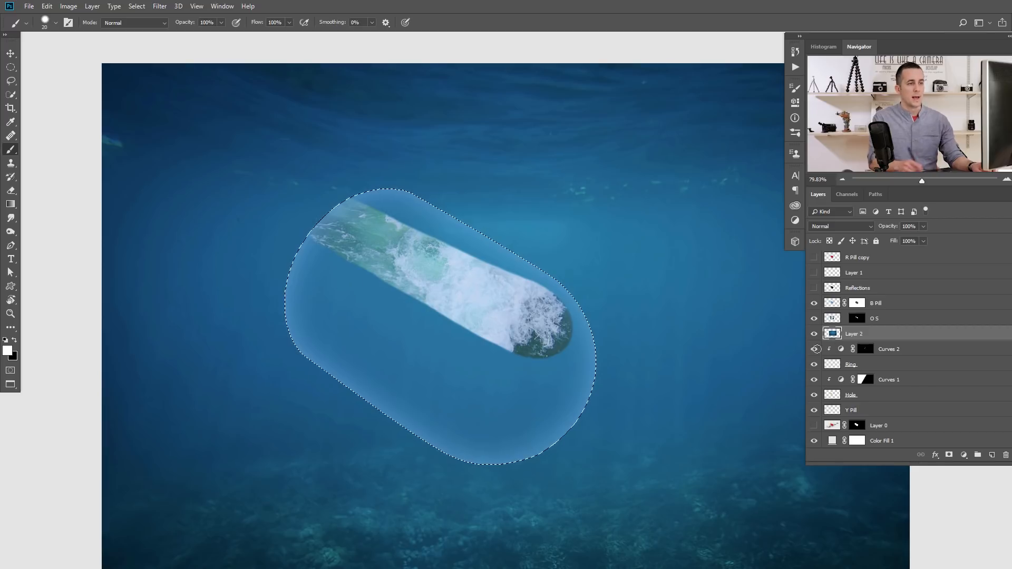
left_click(949, 454)
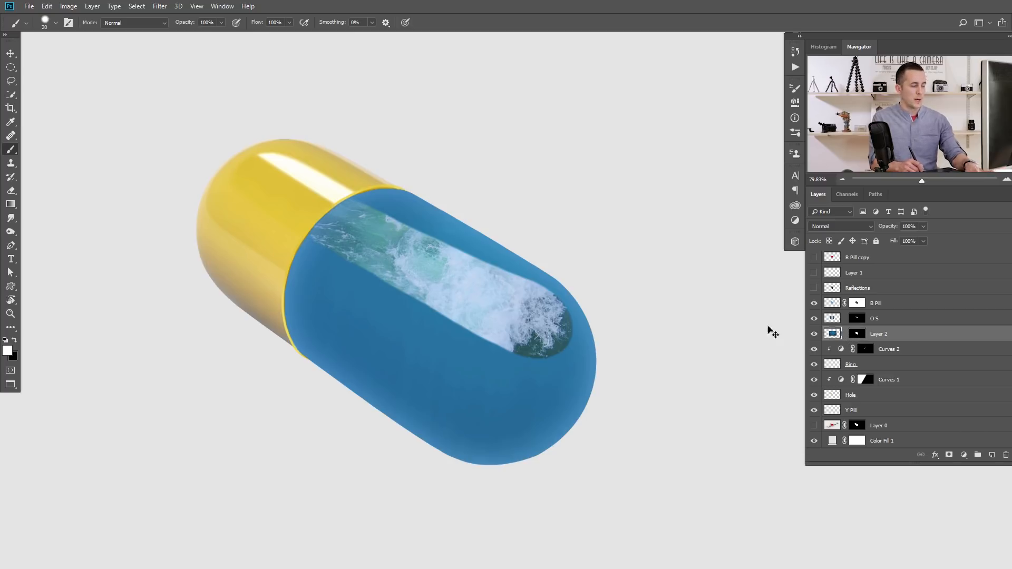
Scale the underwater photo down to about 46% and rotate it about 32.7° so it follows the tilt of the capsule.
key("ctrl+t")
left_click_drag(100, 64, 309, 190)
left_click_drag(616, 150, 676, 234)
left_click_drag(646, 295, 599, 279)
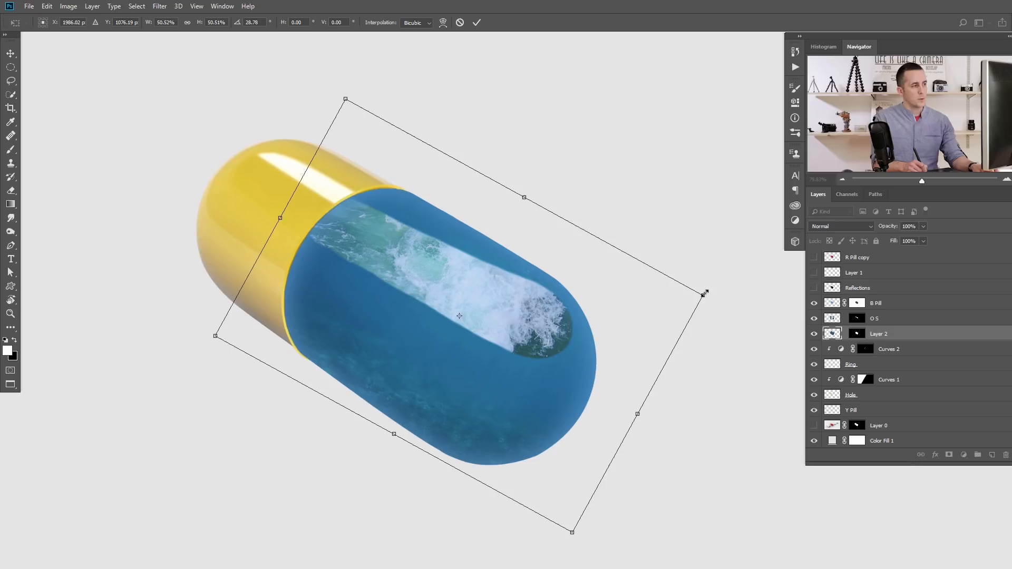
mouse_move(704, 295)
left_mouse_down()
mouse_move(689, 293)
mouse_move(715, 308)
left_mouse_up()
left_click_drag(632, 322, 627, 327)
mouse_move(729, 305)
left_mouse_down()
mouse_move(720, 291)
mouse_move(678, 319)
mouse_move(634, 326)
mouse_move(641, 331)
left_mouse_up()
key("Return")
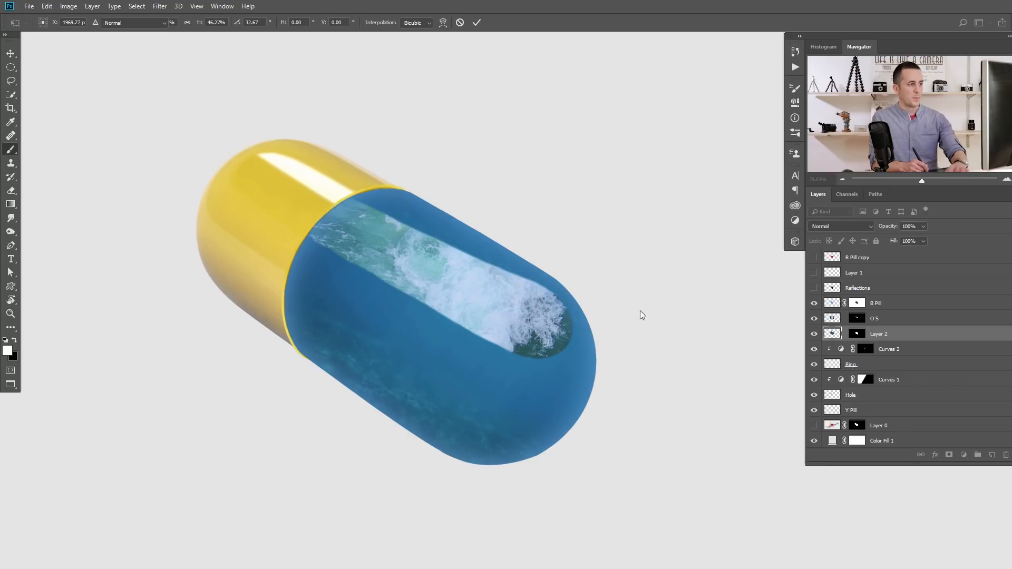
Paint black on the Layer 2 mask with a 70 px brush to remove the underwater photo above the water surface.
key("b")
left_click_drag(579, 331, 563, 348)
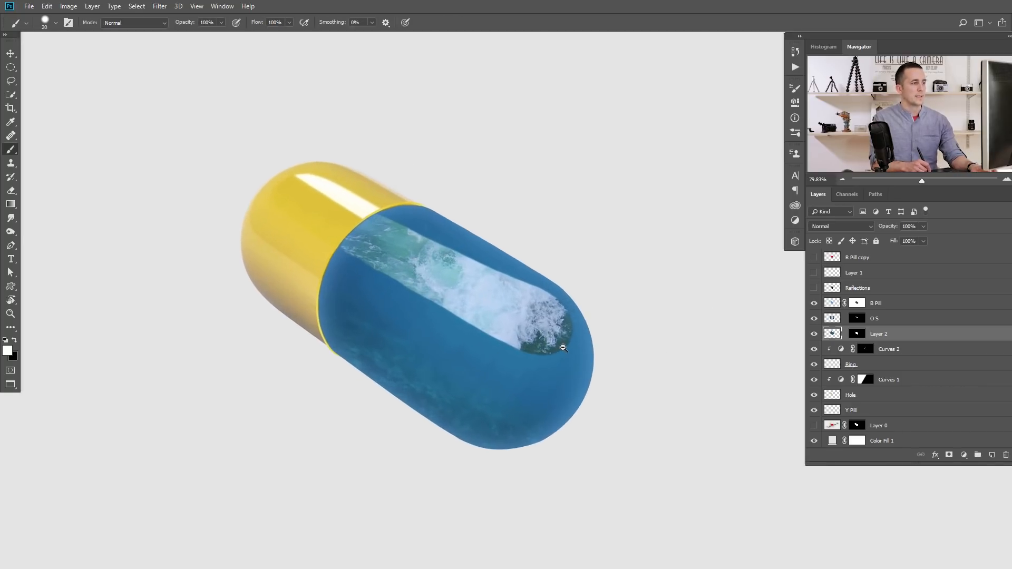
left_click(863, 335)
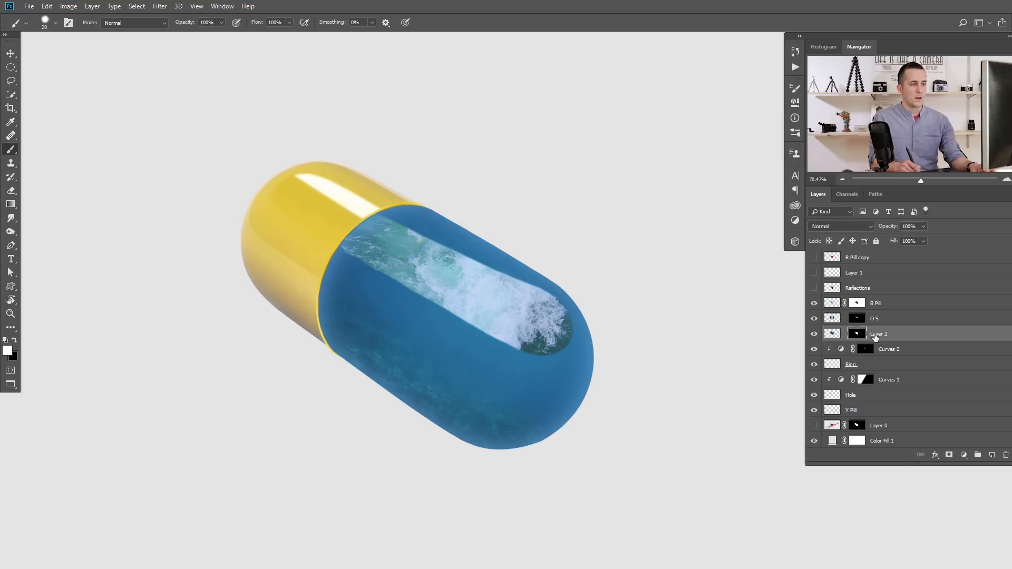
key("bracketright")
key("bracketright")
key("bracketright")
key("bracketright")
key("bracketright")
mouse_move(562, 280)
left_mouse_down()
mouse_move(493, 257)
mouse_move(537, 267)
mouse_move(499, 250)
left_mouse_up()
key("x")
mouse_move(542, 268)
left_mouse_down()
mouse_move(499, 250)
mouse_move(548, 271)
mouse_move(507, 270)
mouse_move(494, 249)
mouse_move(476, 254)
mouse_move(461, 225)
mouse_move(406, 218)
left_mouse_up()
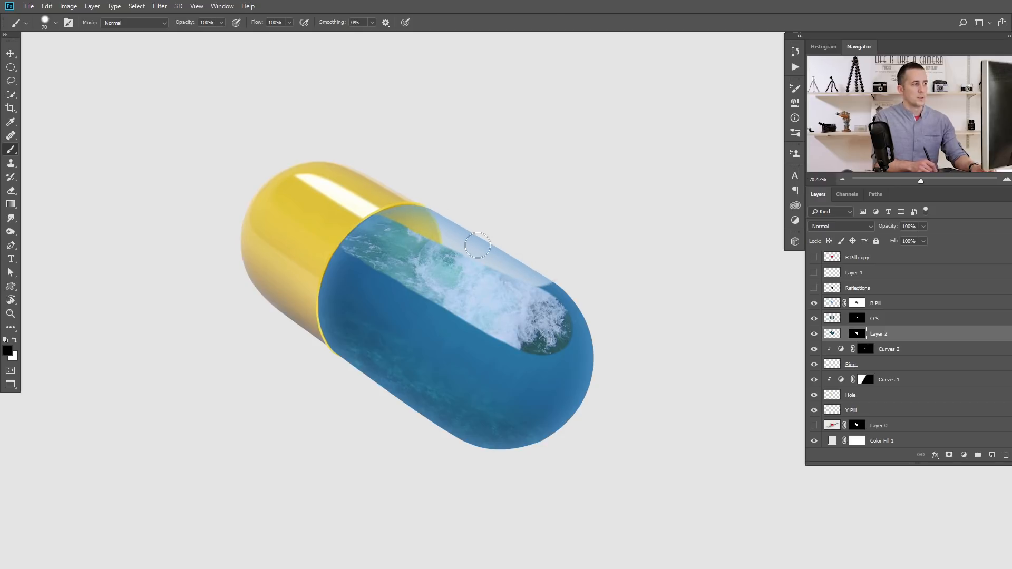
left_click_drag(538, 280, 608, 337)
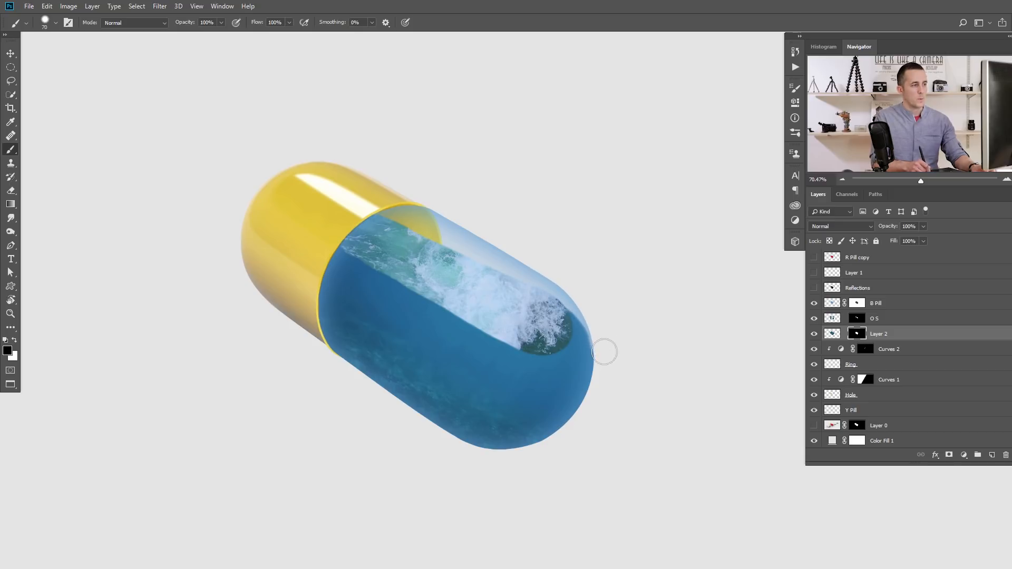
mouse_move(577, 321)
left_mouse_down()
mouse_move(618, 302)
mouse_move(574, 325)
left_mouse_up()
Restore the underwater photo along the rounded end of the shell by painting white on the Layer 2 mask with a 30 px brush.
key("x")
key("[")
key("[")
key("[")
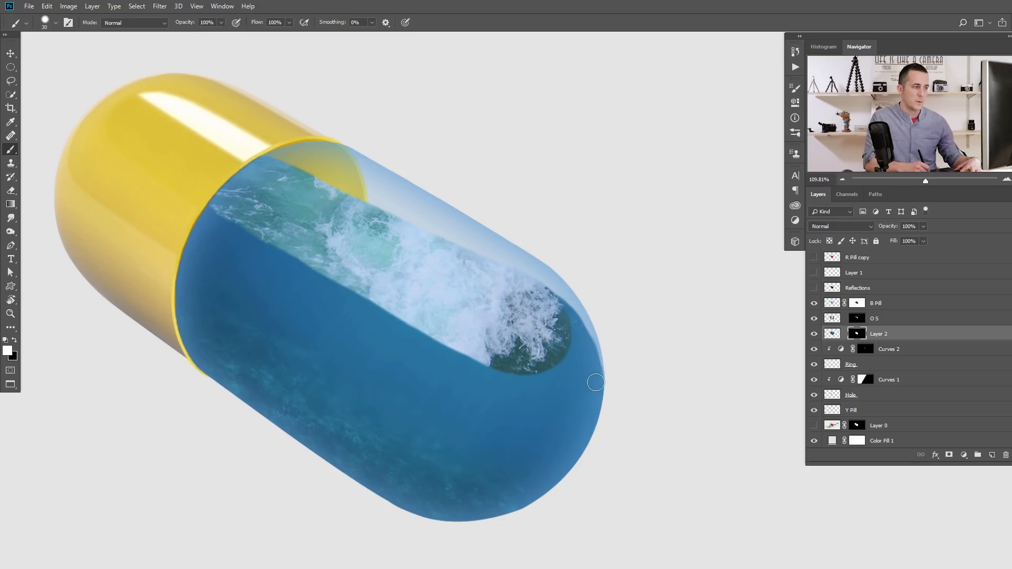
left_click_drag(605, 410, 602, 373)
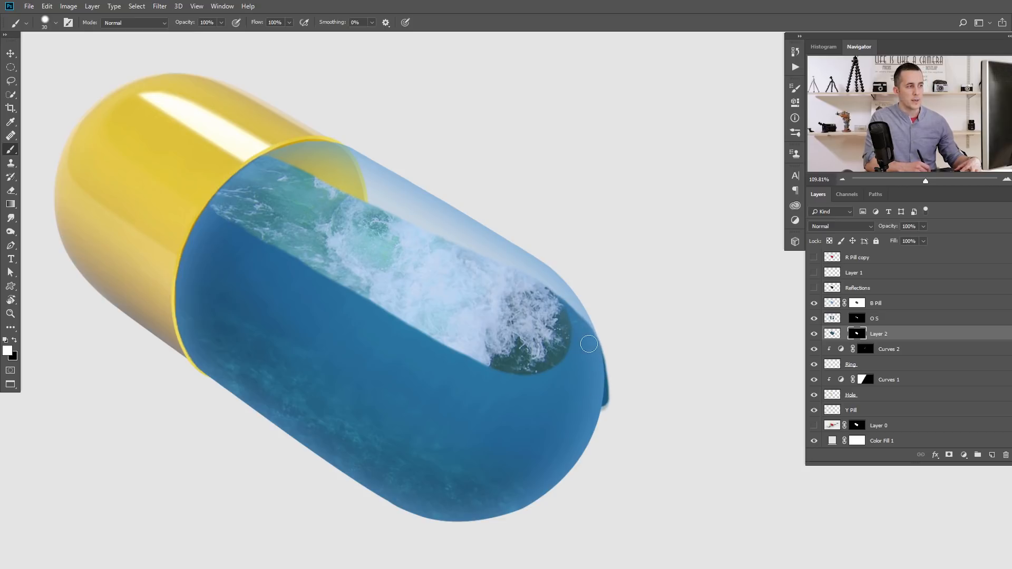
mouse_move(588, 321)
left_mouse_down()
mouse_move(597, 353)
mouse_move(602, 412)
mouse_move(606, 369)
left_mouse_up()
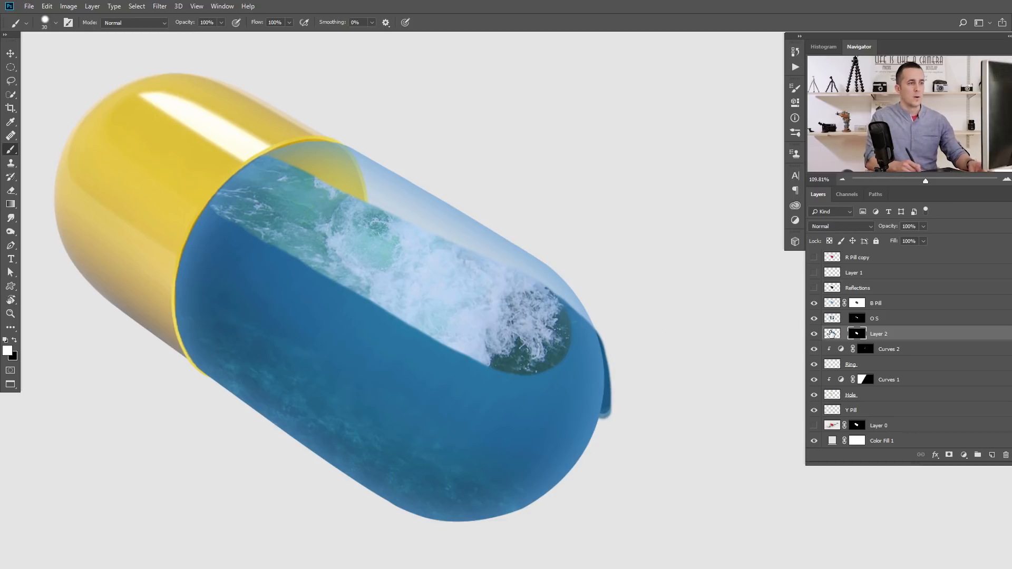
Using the B Pill outline as a selection, mask out the underwater spill outside the shell, deselect, and show the Reflections layer.
left_click(832, 303, "ctrl")
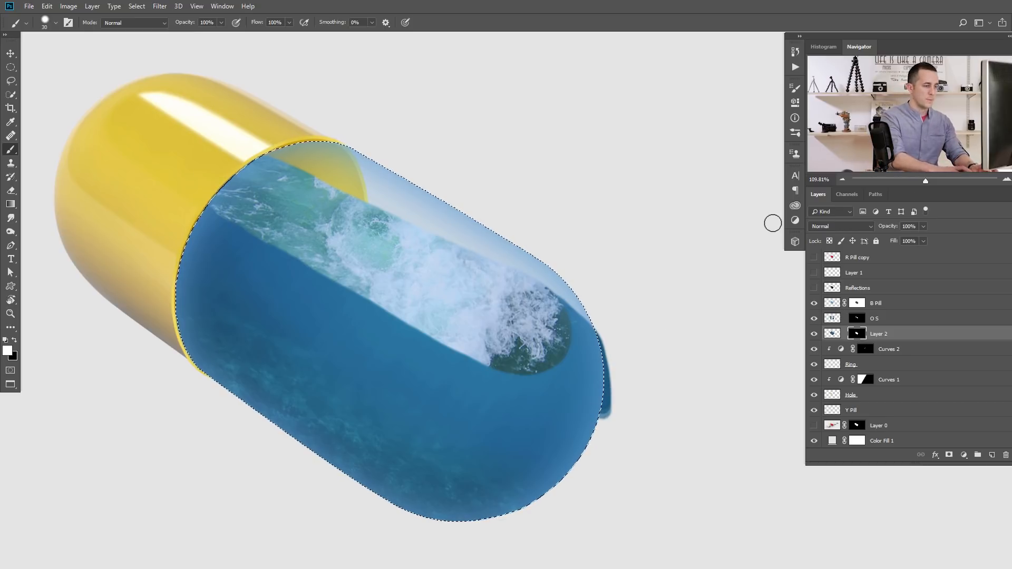
key("x")
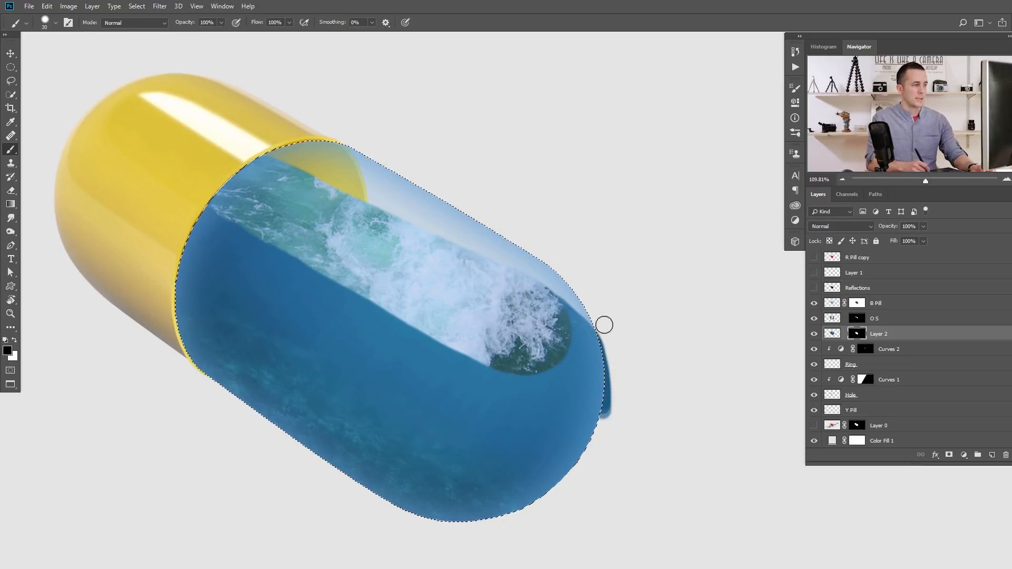
mouse_move(610, 393)
left_mouse_down()
mouse_move(601, 406)
mouse_move(599, 323)
mouse_move(591, 404)
mouse_move(617, 371)
left_mouse_up()
key("ctrl+d")
left_click(814, 289)
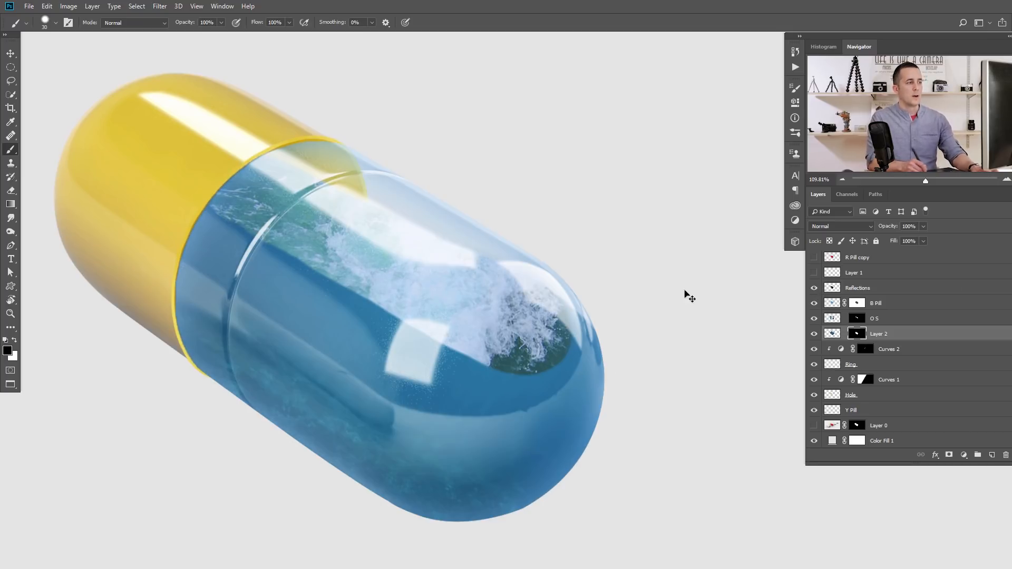
Paint out the square highlight in the middle of the Reflections layer with a soft black brush of about 45 px.
scroll(614, 298, "down", 5)
scroll(617, 337, "up", 5)
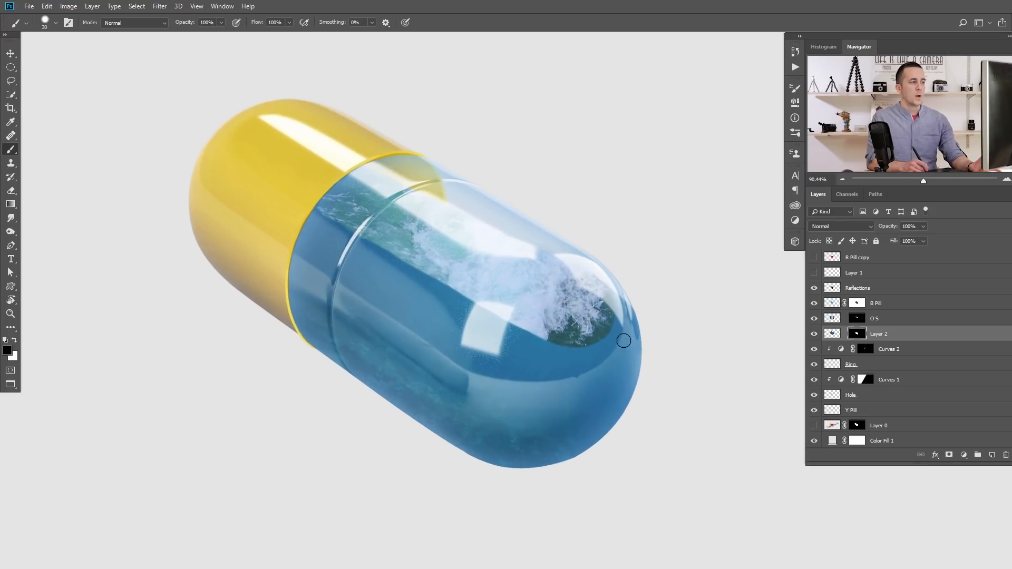
left_click(837, 287)
key("x")
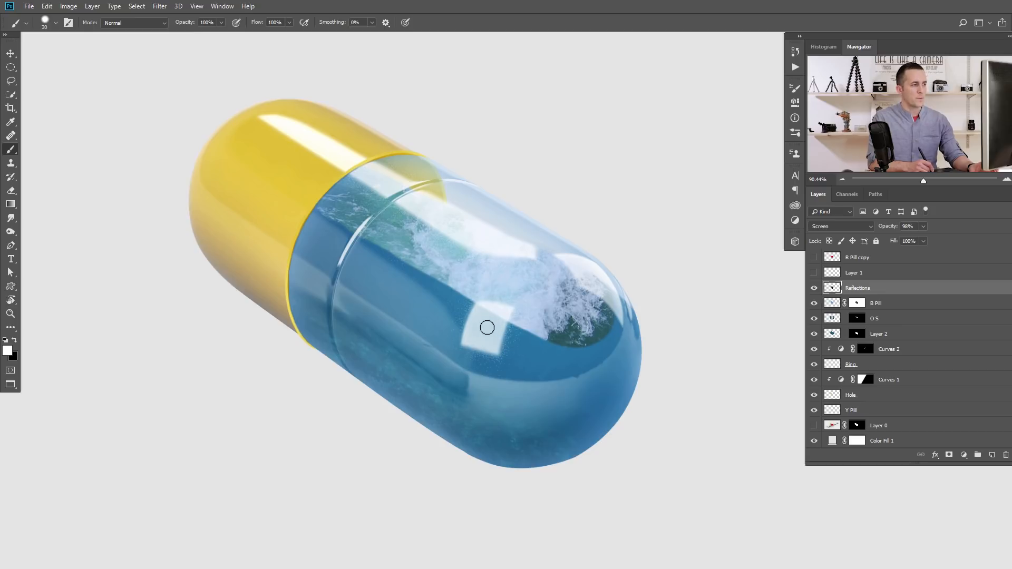
key("x")
key("bracketright")
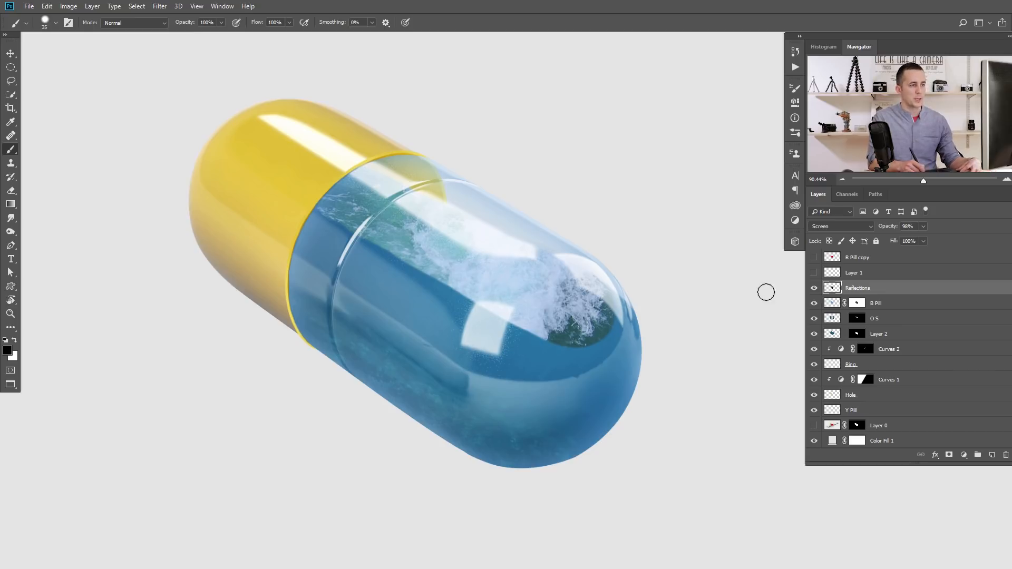
left_click(814, 288, "alt")
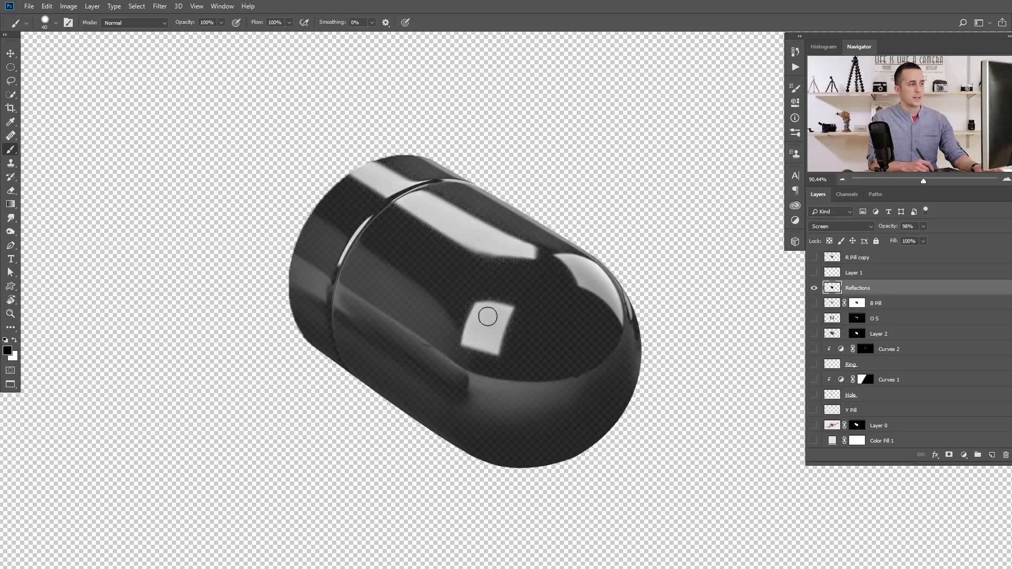
left_click(814, 292, "alt")
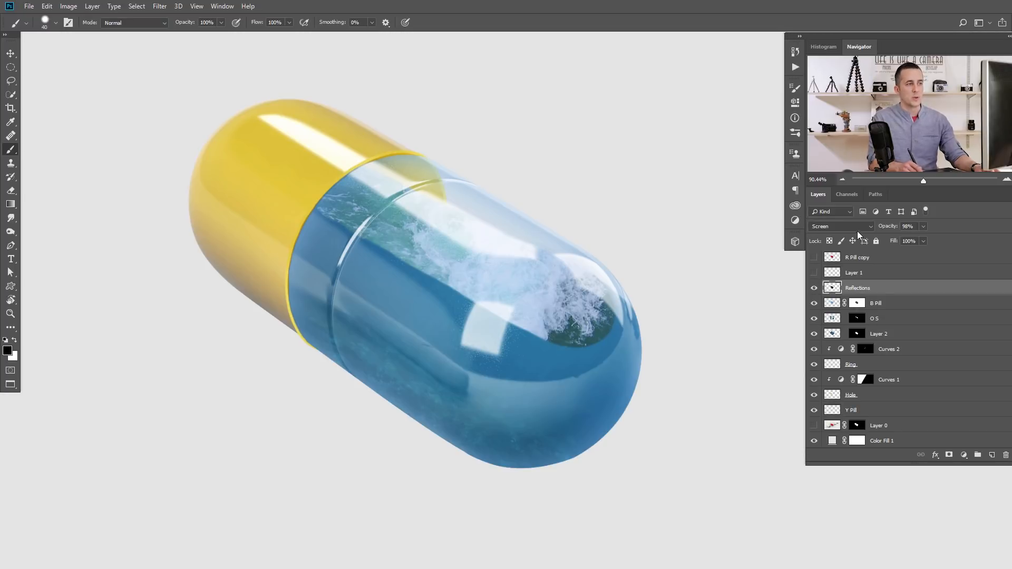
mouse_move(490, 331)
left_mouse_down()
mouse_move(498, 344)
mouse_move(508, 322)
left_mouse_up()
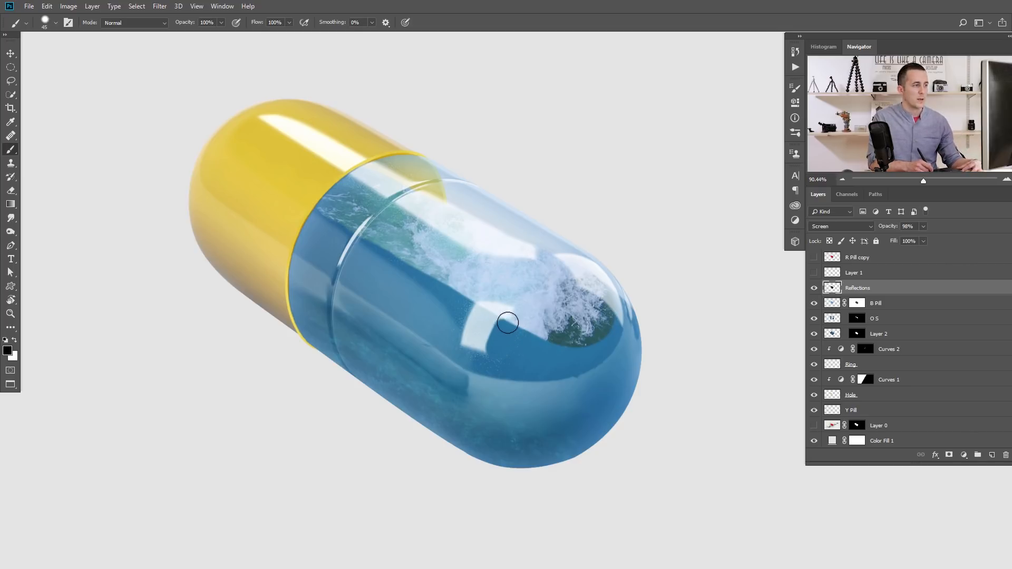
right_click(507, 323)
key("Escape")
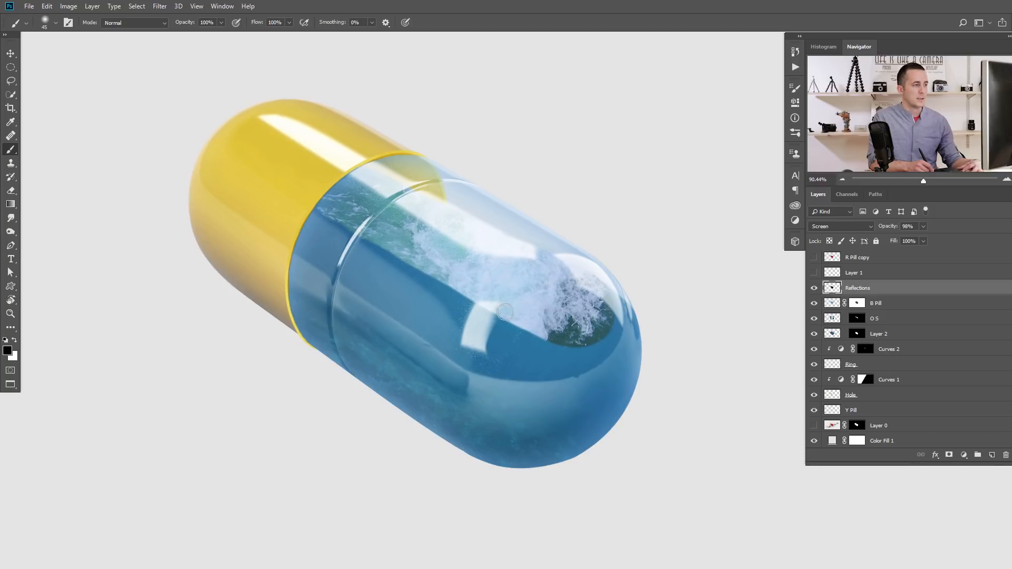
mouse_move(482, 306)
left_mouse_down()
mouse_move(474, 344)
mouse_move(491, 337)
left_mouse_up()
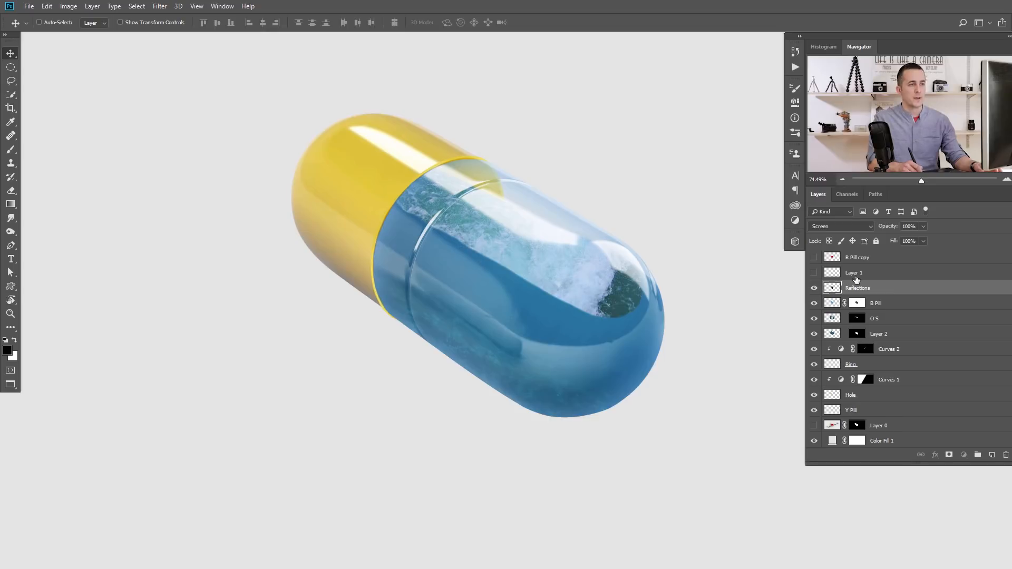
Lower the opacity of the Reflections layer to 81%.
mouse_move(888, 227)
left_mouse_down()
mouse_move(863, 232)
mouse_move(874, 232)
left_mouse_up()
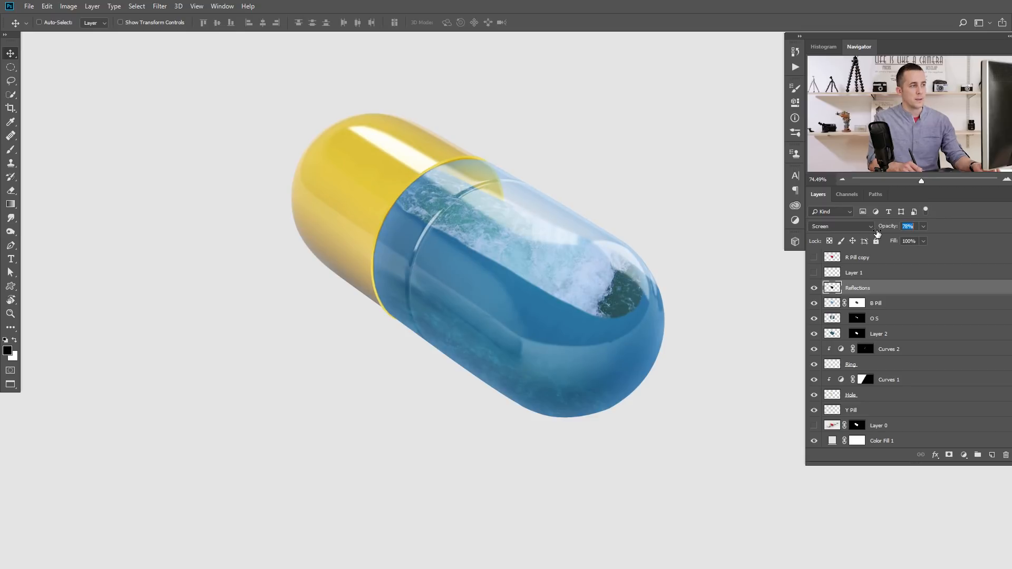
left_click_drag(879, 233, 877, 233)
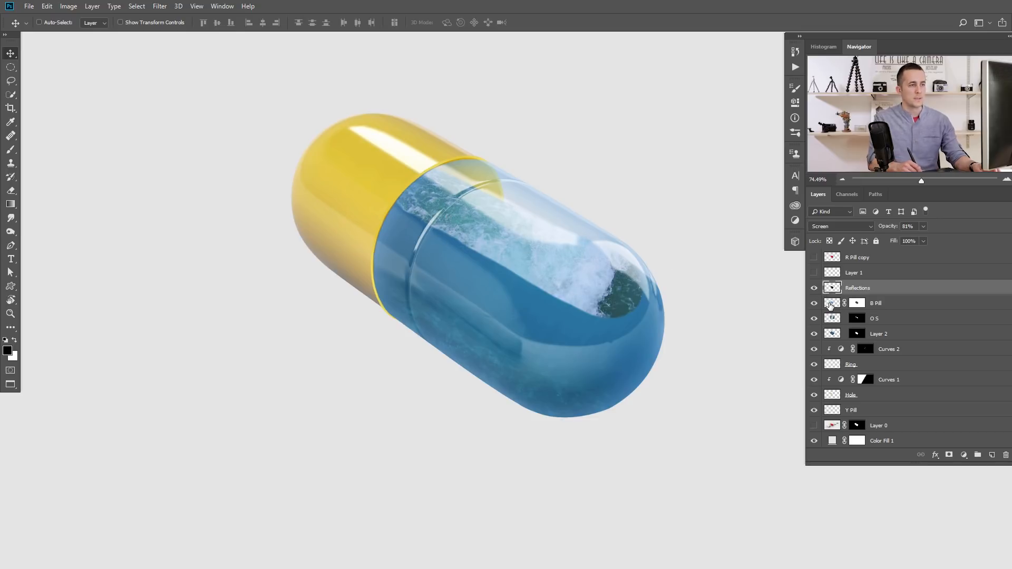
Scale the ocean surface photo on the O S layer to about 83% and slightly skew it to fit the water plane.
left_click(830, 305)
left_click(831, 319)
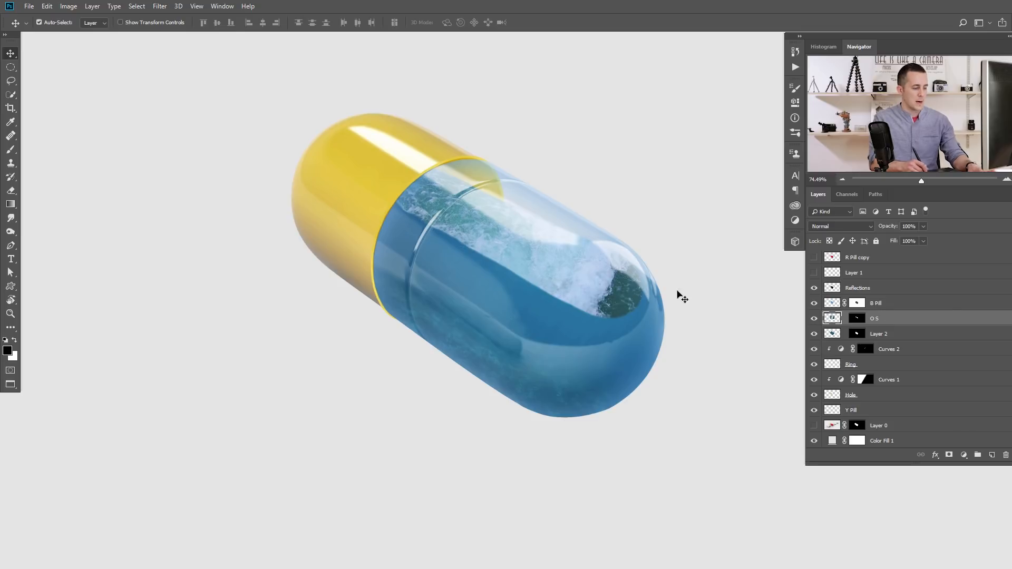
key("ctrl+t")
left_click_drag(739, 91, 701, 119)
left_click_drag(611, 274, 610, 267)
left_click_drag(703, 231, 706, 232)
left_click_drag(707, 350, 712, 358)
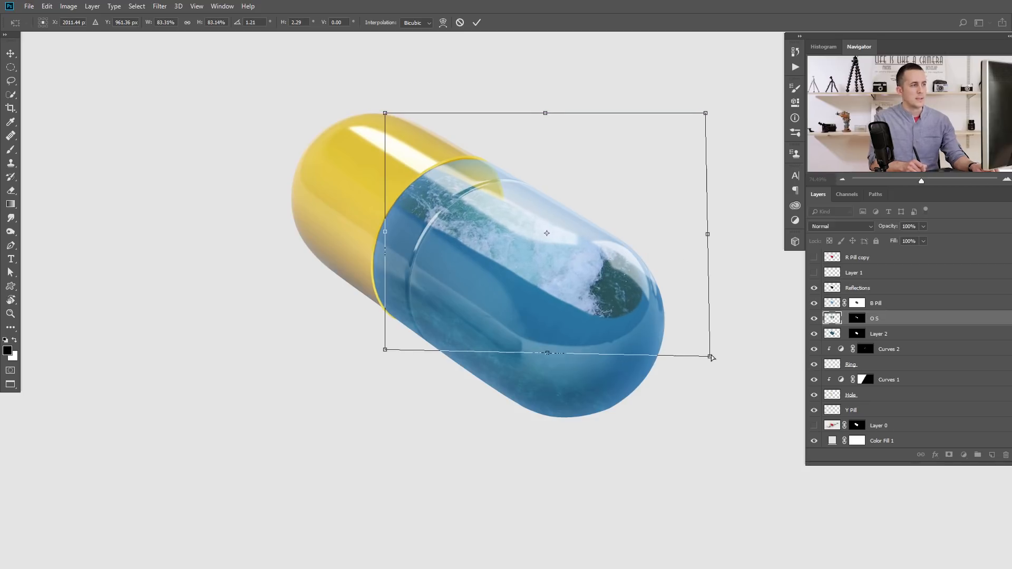
key("Return")
Extend the water surface along its far edge by painting white on the O S mask with a soft brush at 99% opacity.
left_click_drag(508, 211, 545, 218)
left_click(857, 318)
key("b")
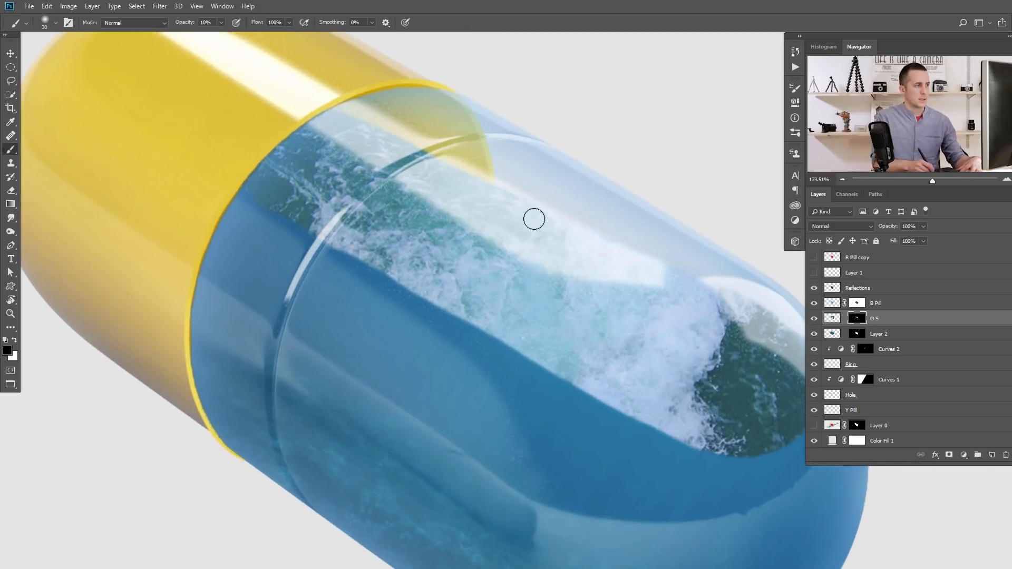
key("x")
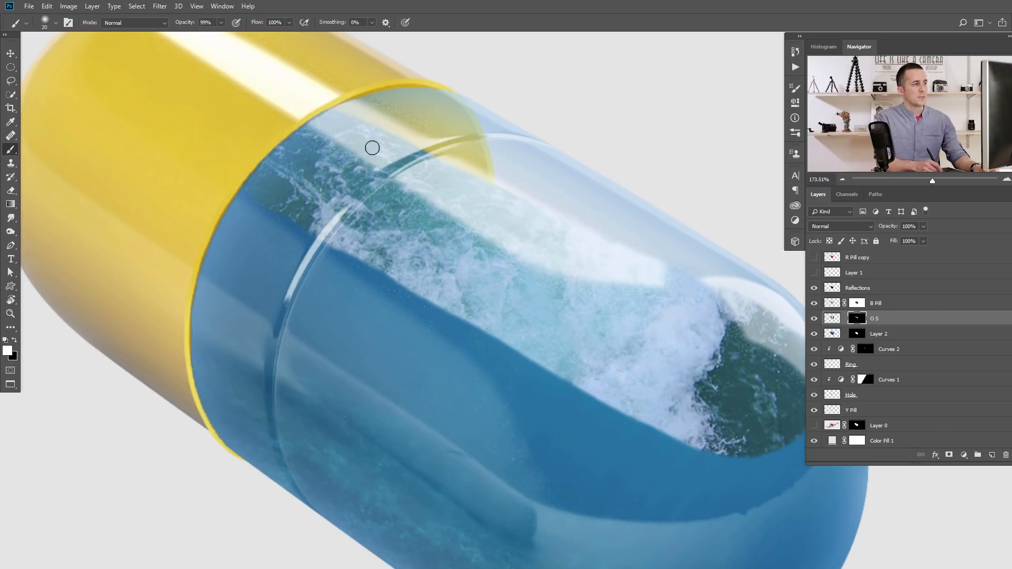
left_click_drag(412, 156, 714, 282)
mouse_move(764, 316)
left_mouse_down()
mouse_move(625, 280)
mouse_move(635, 280)
mouse_move(390, 136)
mouse_move(228, 78)
left_mouse_up()
key("]")
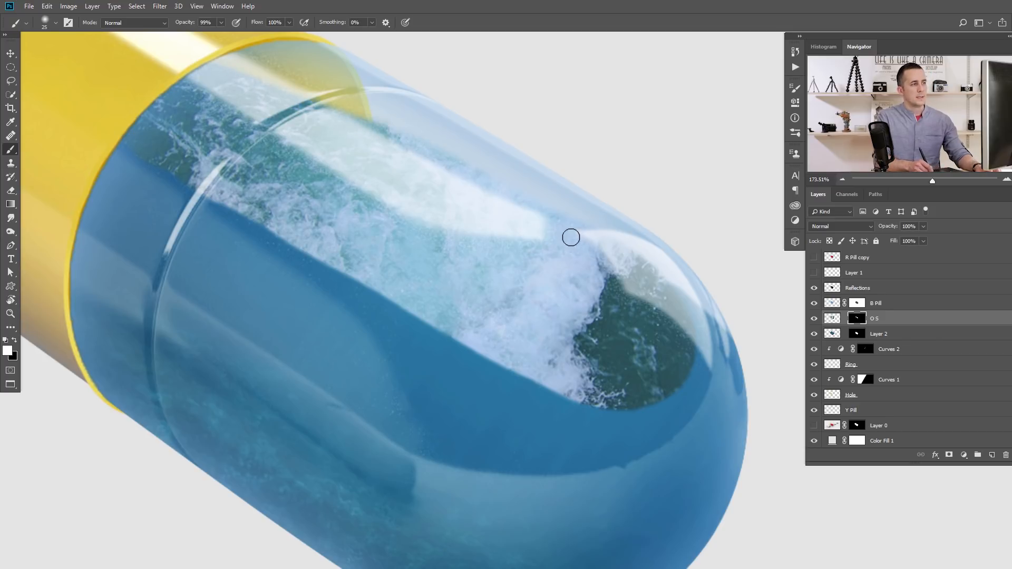
left_click_drag(632, 258, 680, 308)
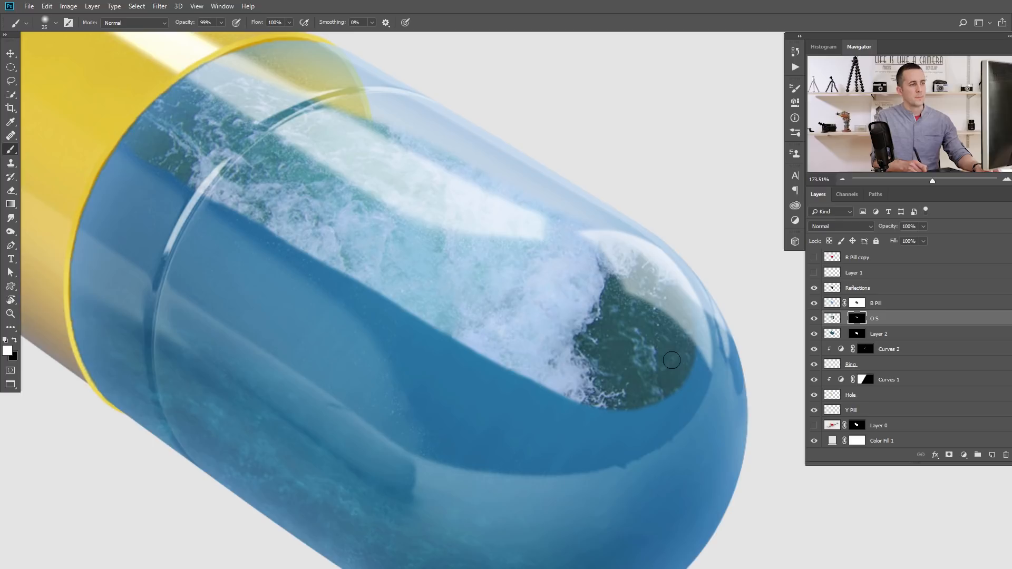
Create a new layer between O S and Layer 2 and name it Wave splash.
scroll(607, 401, "down", 5)
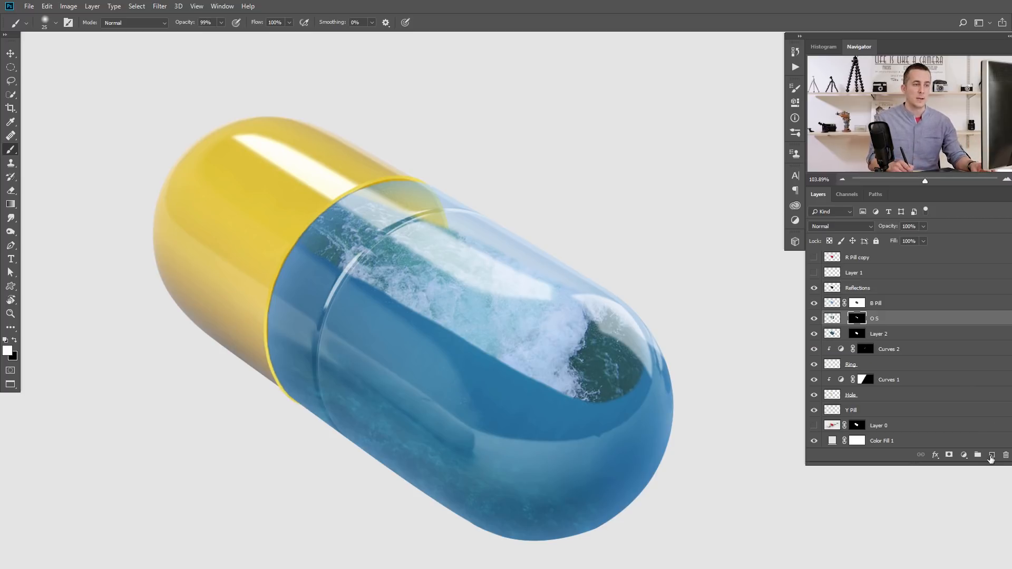
left_click(991, 455)
key("x")
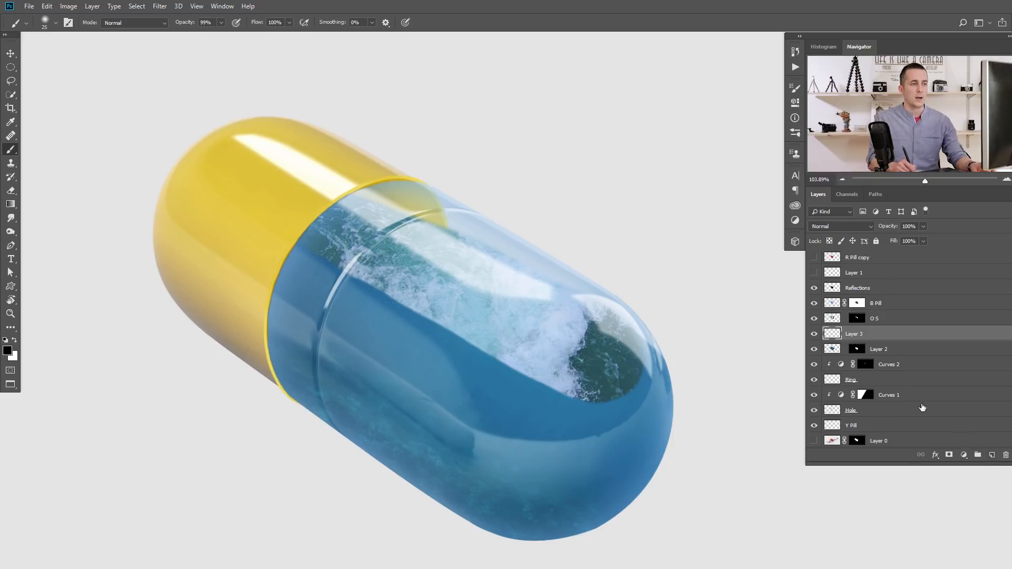
double_click(855, 337)
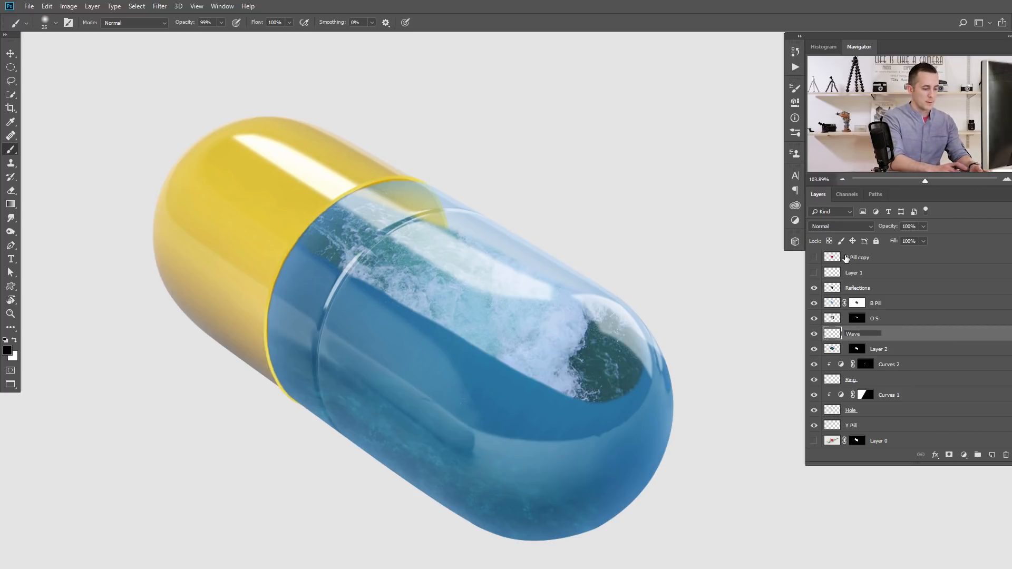
key("Return")
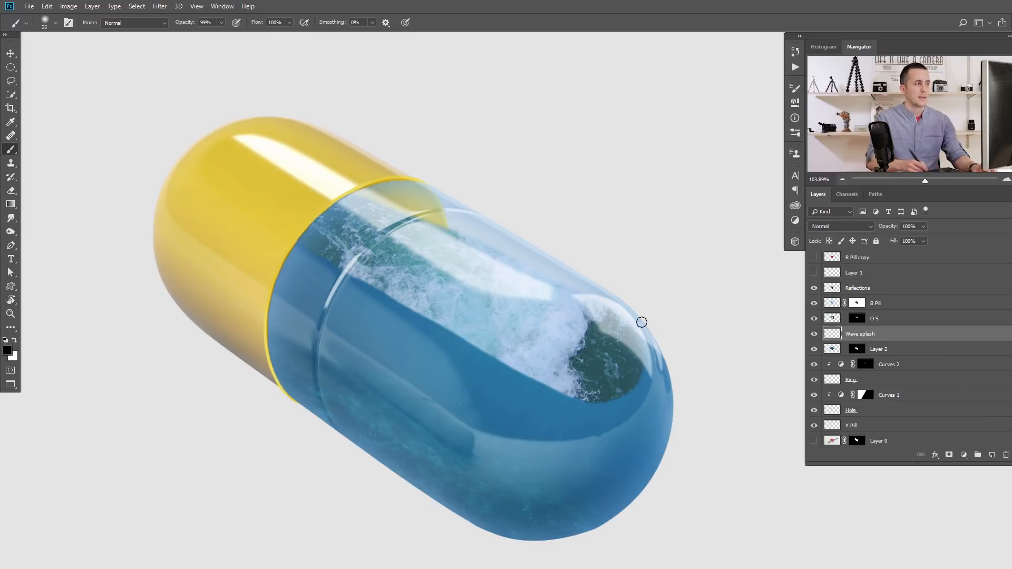
Set the brush to white with the Dissolve blending mode for painting splashes at the water surface.
left_click(477, 289)
key("x")
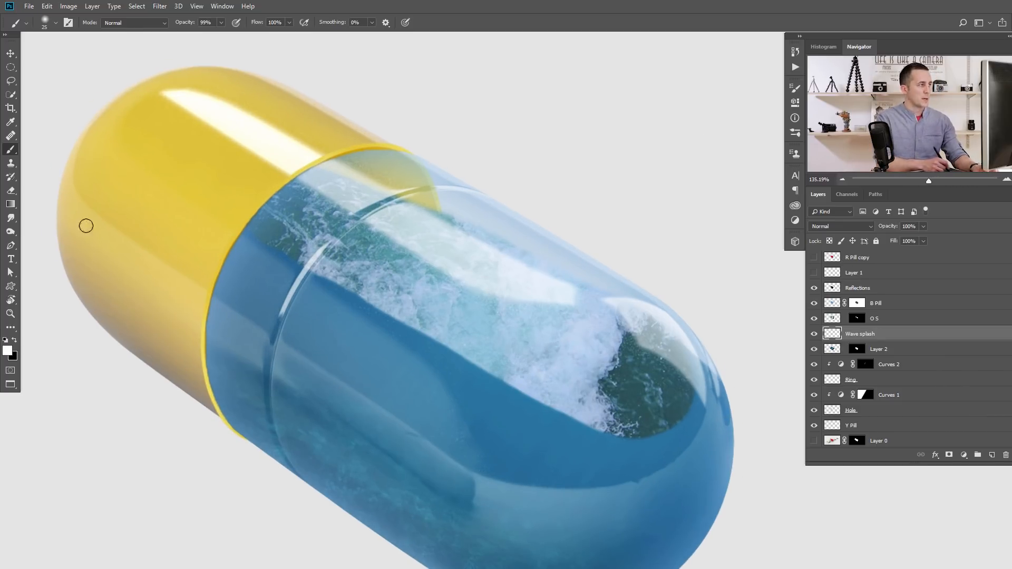
left_click(130, 24)
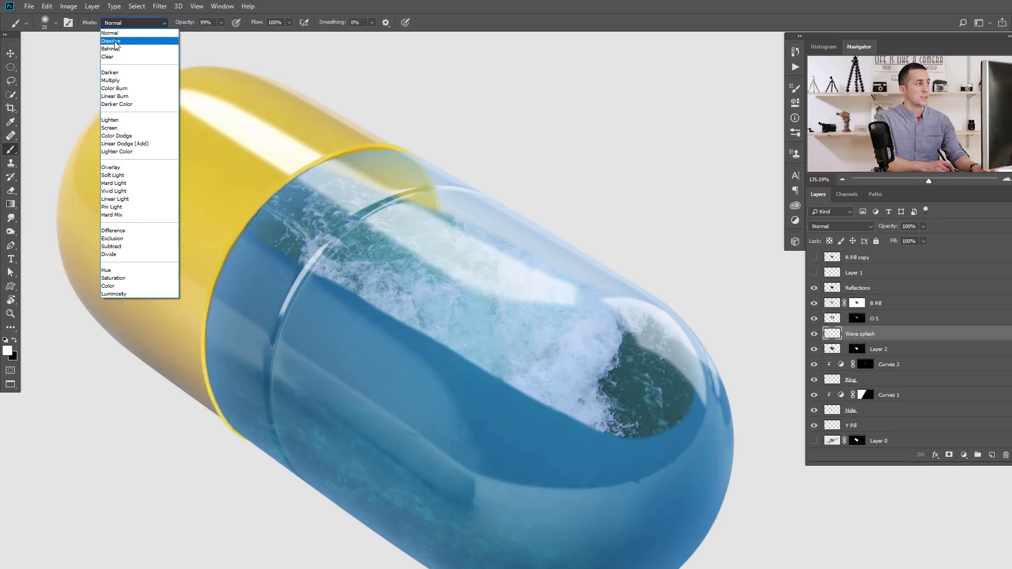
left_click(116, 41)
scroll(611, 335, "up", 1)
left_click_drag(625, 337, 574, 321)
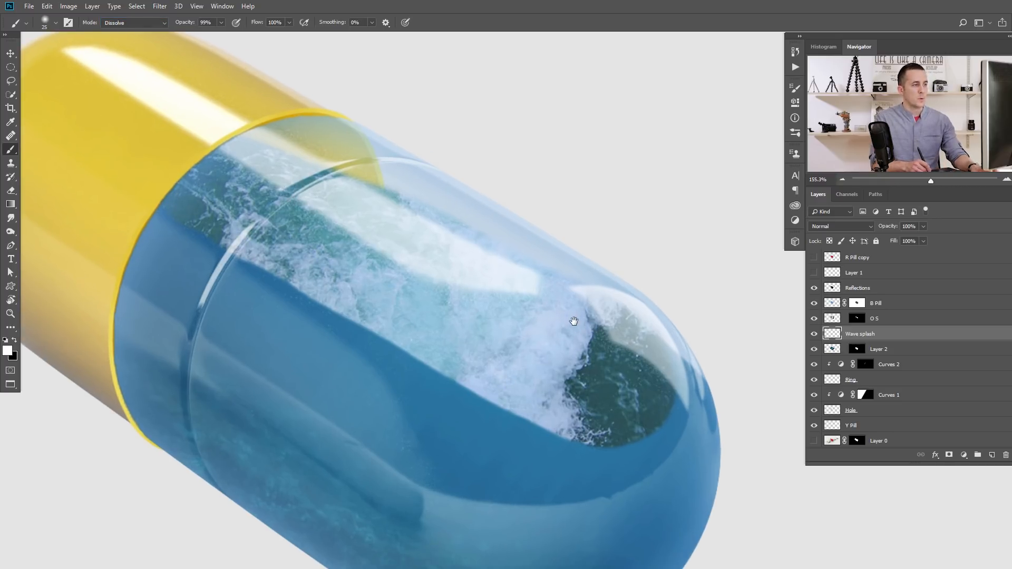
Paint splashes along the water surface's long edges on the Wave splash layer with a size 35 brush and blues sampled from the foam.
right_click(580, 325)
key("Return")
key("bracketright")
key("bracketright")
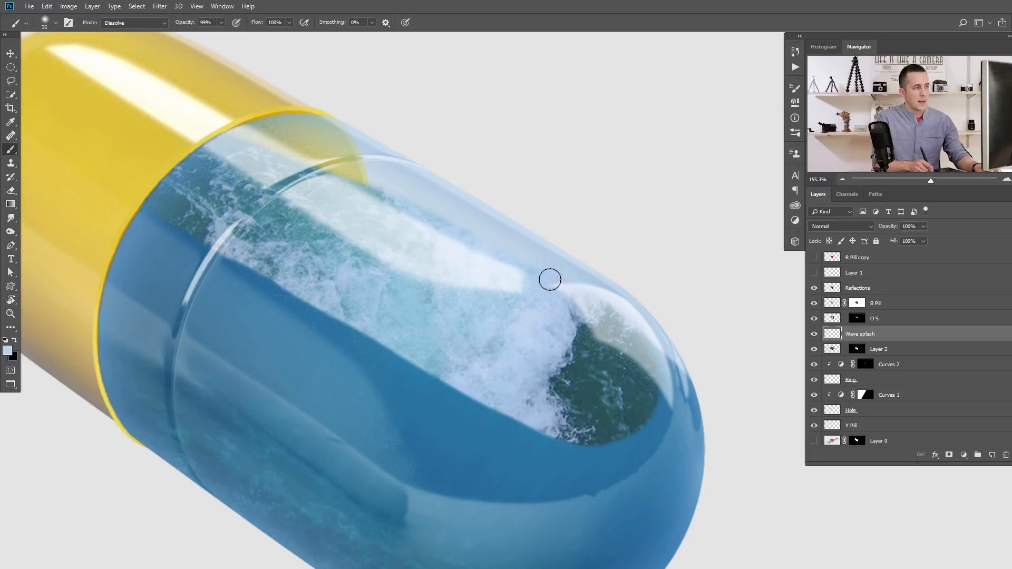
left_click(515, 355, "alt")
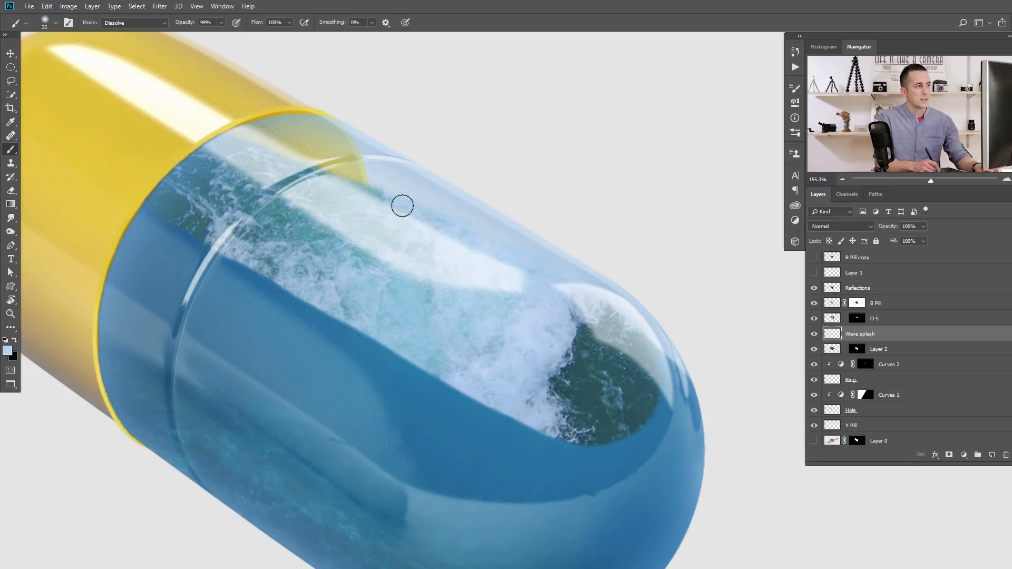
left_click_drag(427, 360, 544, 420)
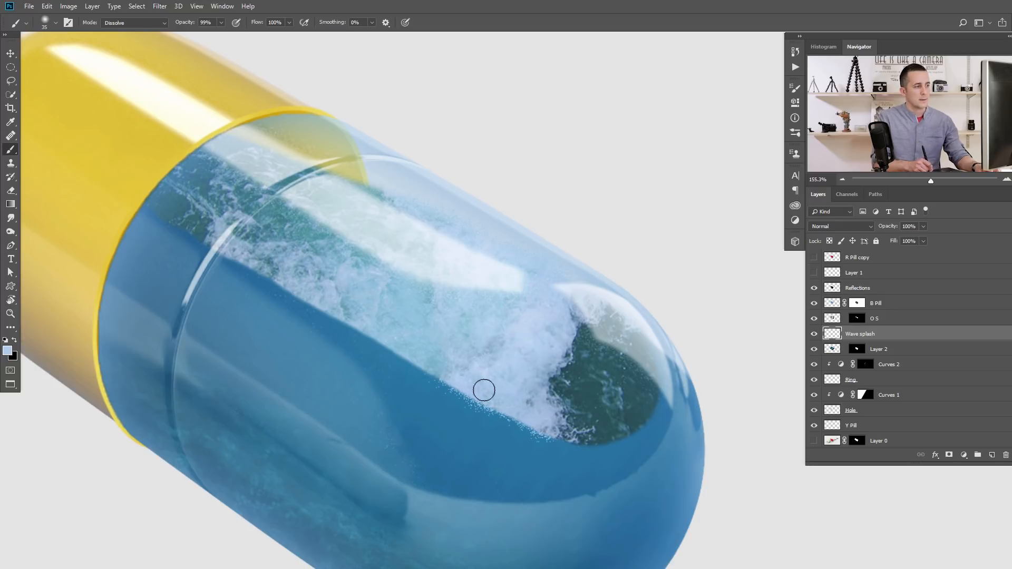
mouse_move(484, 390)
left_mouse_down()
mouse_move(323, 303)
mouse_move(338, 306)
mouse_move(251, 249)
mouse_move(225, 242)
left_mouse_up()
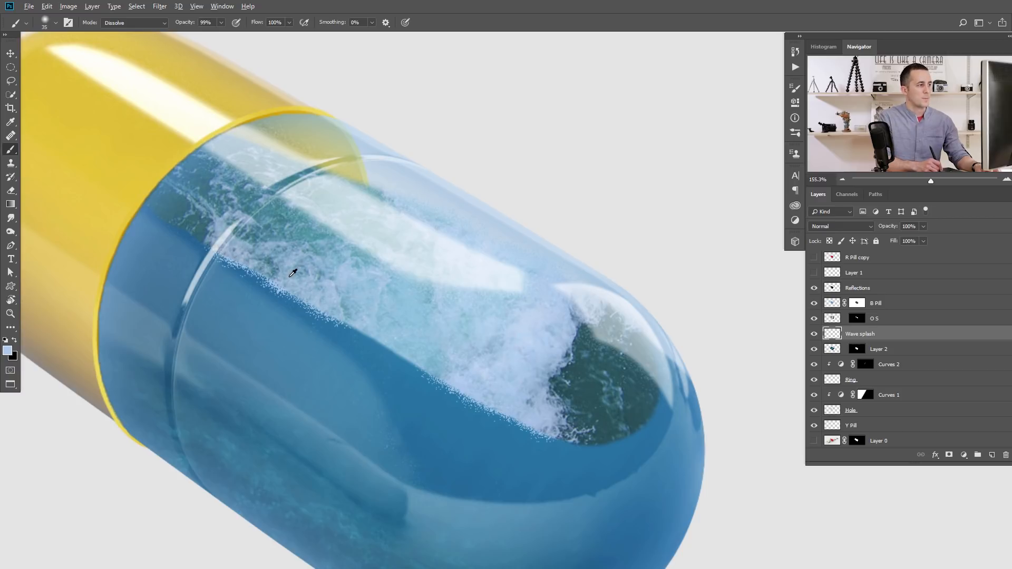
left_click(341, 303, "alt")
mouse_move(337, 314)
left_mouse_down()
mouse_move(306, 298)
mouse_move(401, 342)
left_mouse_up()
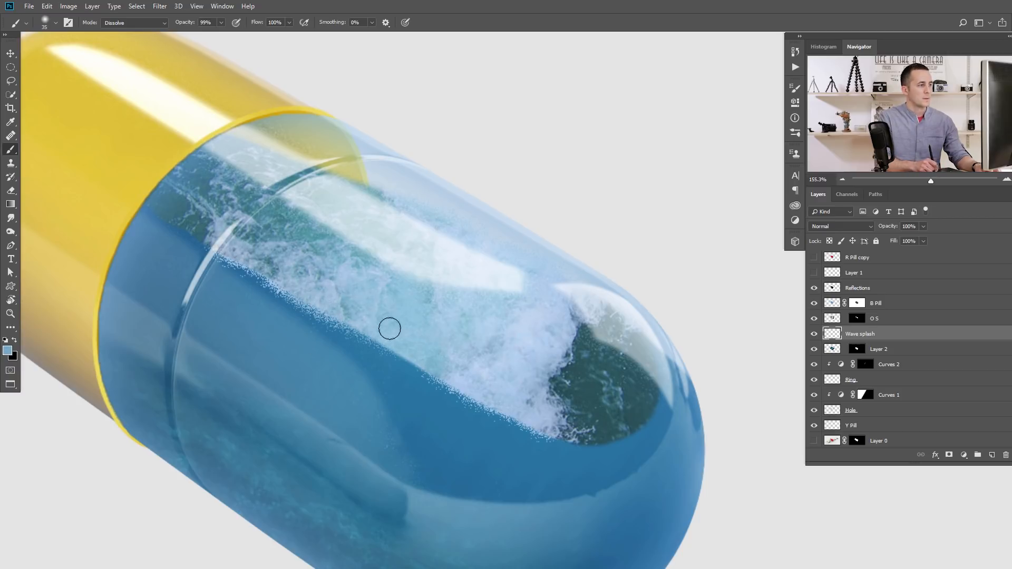
left_click_drag(236, 246, 190, 226)
Continue the splashes around the rounded end of the water surface, using lighter tones sampled from the water.
left_click(366, 196, "alt")
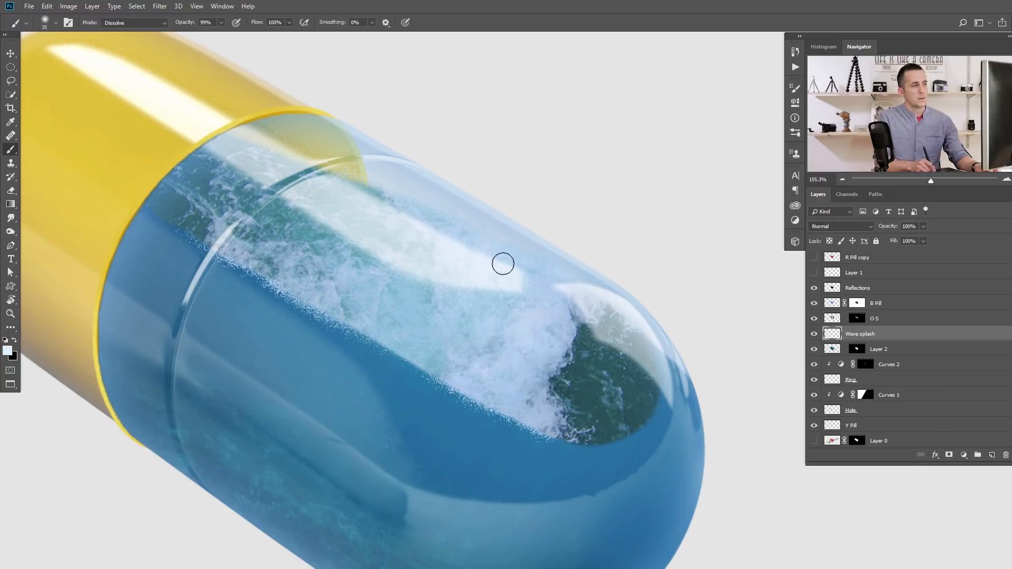
left_click_drag(651, 354, 653, 373)
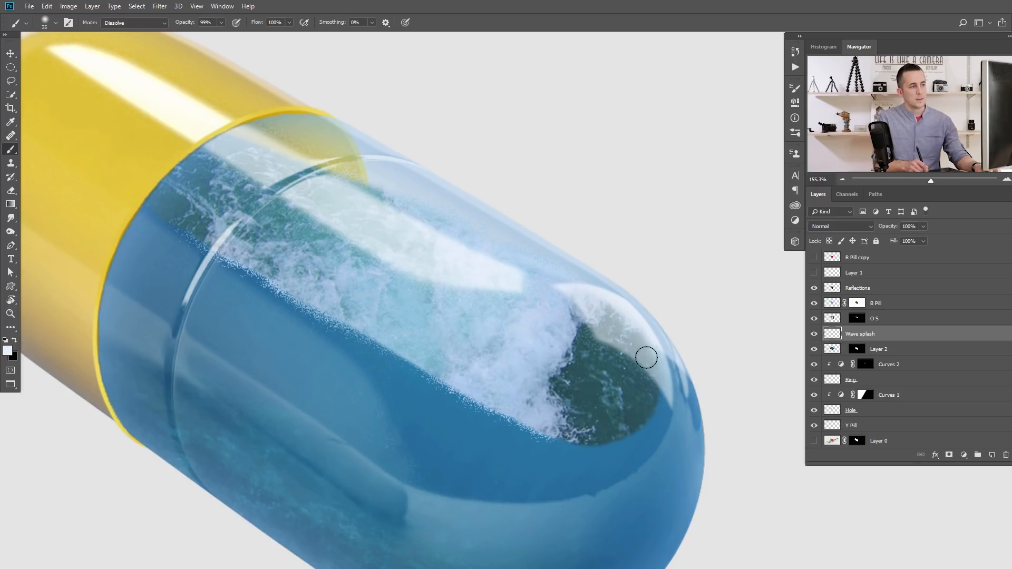
mouse_move(544, 428)
left_mouse_down()
mouse_move(577, 440)
mouse_move(667, 405)
left_mouse_up()
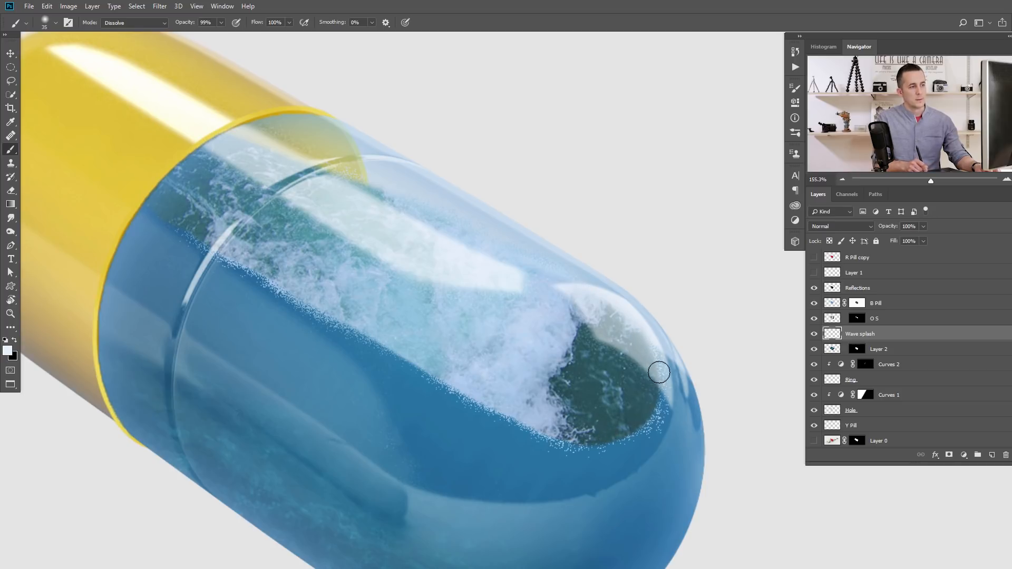
mouse_move(524, 323)
left_mouse_down()
mouse_move(493, 335)
mouse_move(535, 336)
left_mouse_up()
left_click(451, 317, "alt")
mouse_move(451, 317)
left_mouse_down()
mouse_move(486, 327)
mouse_move(463, 321)
left_mouse_up()
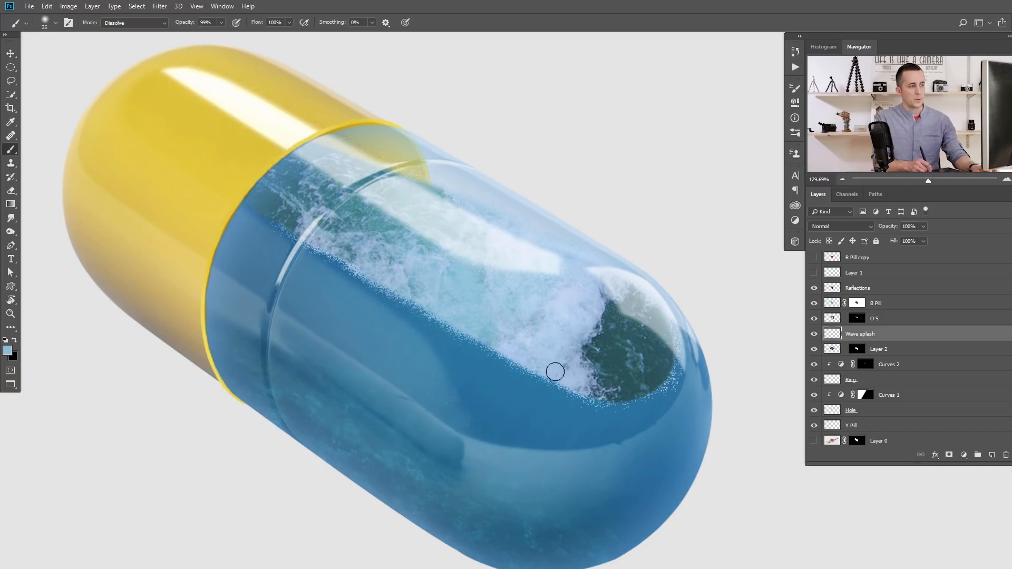
left_click_drag(550, 333, 490, 372)
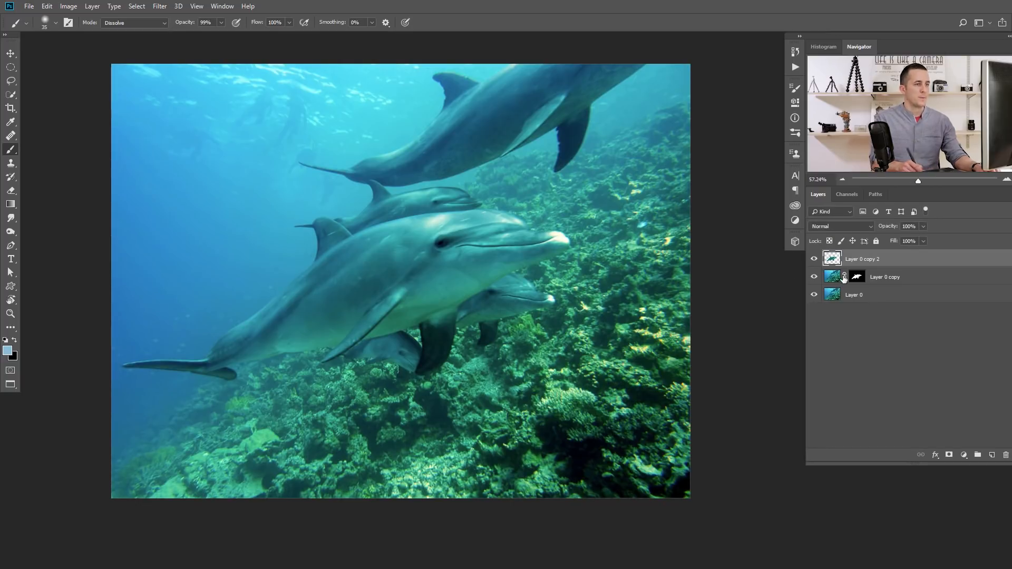
Switch to the dolphin image and isolate the cut-out dolphin, hiding the original Layer 0 and showing Layer 0 copy 2.
left_click(814, 261)
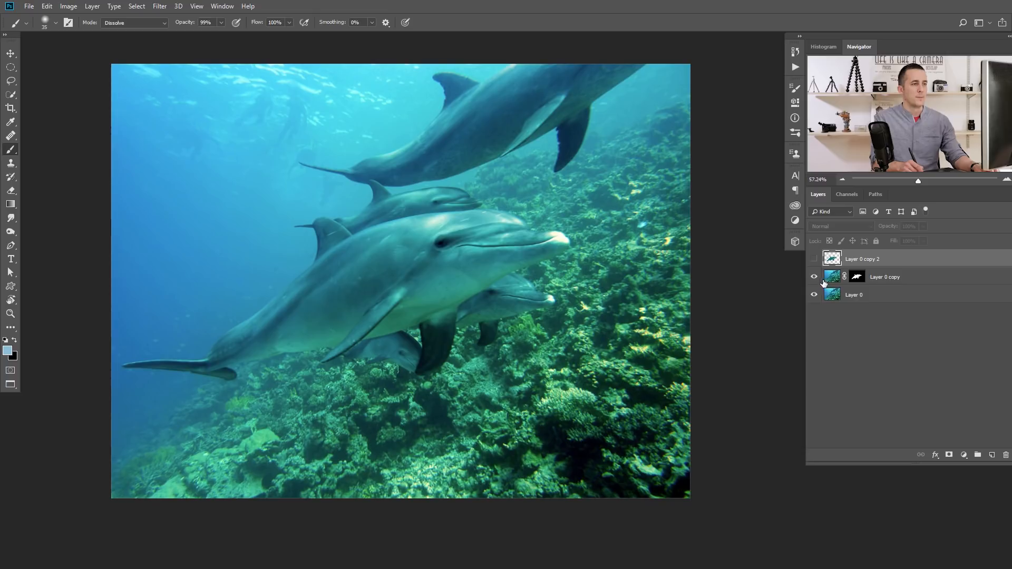
left_click(856, 278, "shift")
left_click(856, 276, "shift")
left_click(813, 294)
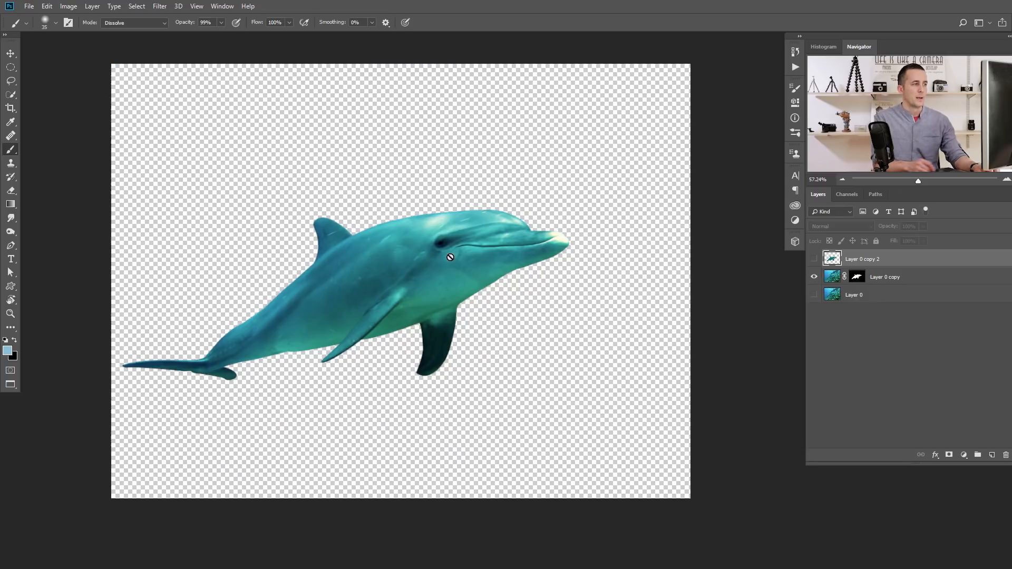
left_click(816, 260)
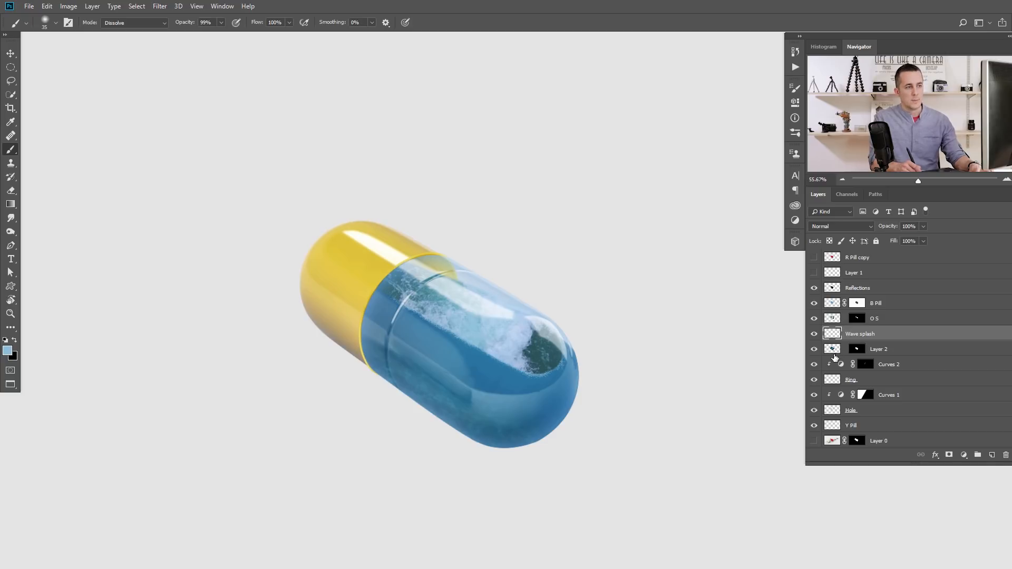
Paste the cut-out dolphin into the capsule document directly above Layer 2 and start a free transform on it.
left_click(835, 351)
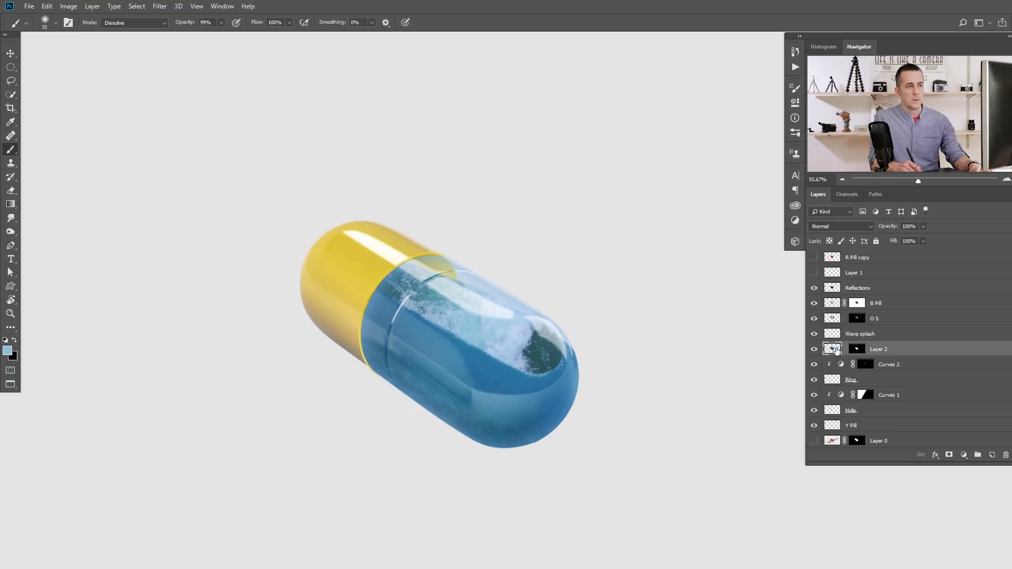
key("ctrl+v")
key("ctrl+t")
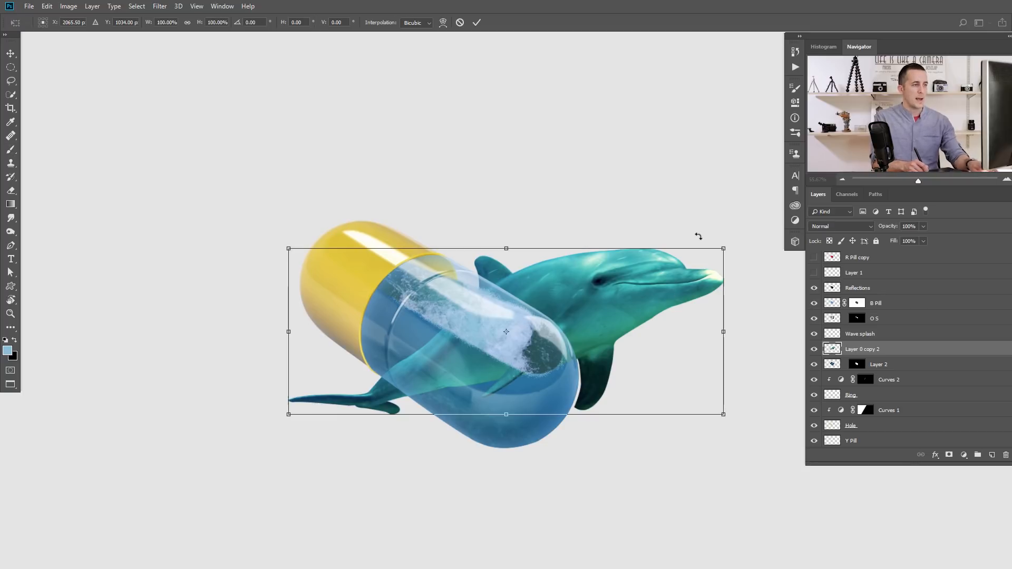
Scale the dolphin to about 20% and place it in the water near the rounded end of the blue capsule half.
left_click_drag(722, 247, 557, 376)
left_click_drag(546, 308, 616, 338)
scroll(611, 335, "down", 5)
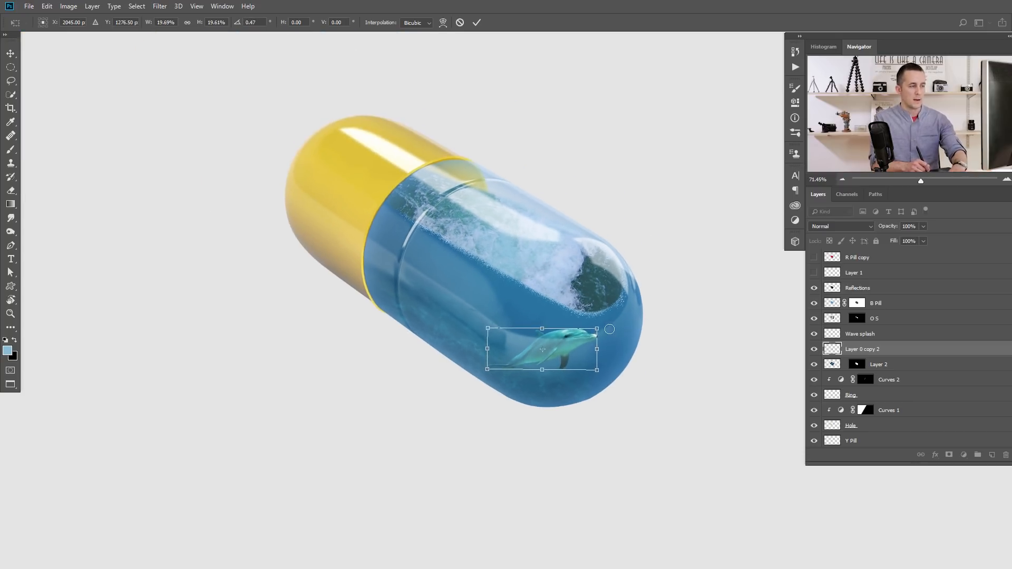
key("Return")
key("b")
scroll(544, 334, "up", 3)
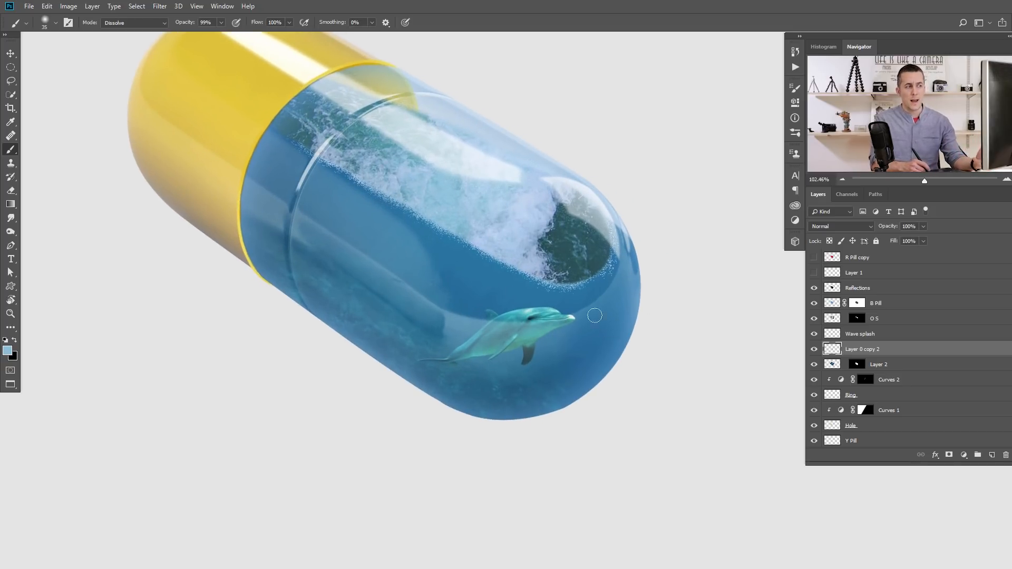
Add a Hue/Saturation adjustment clipped to the dolphin layer, with Colorize on, hue 202 and saturation 52.
left_click(964, 454)
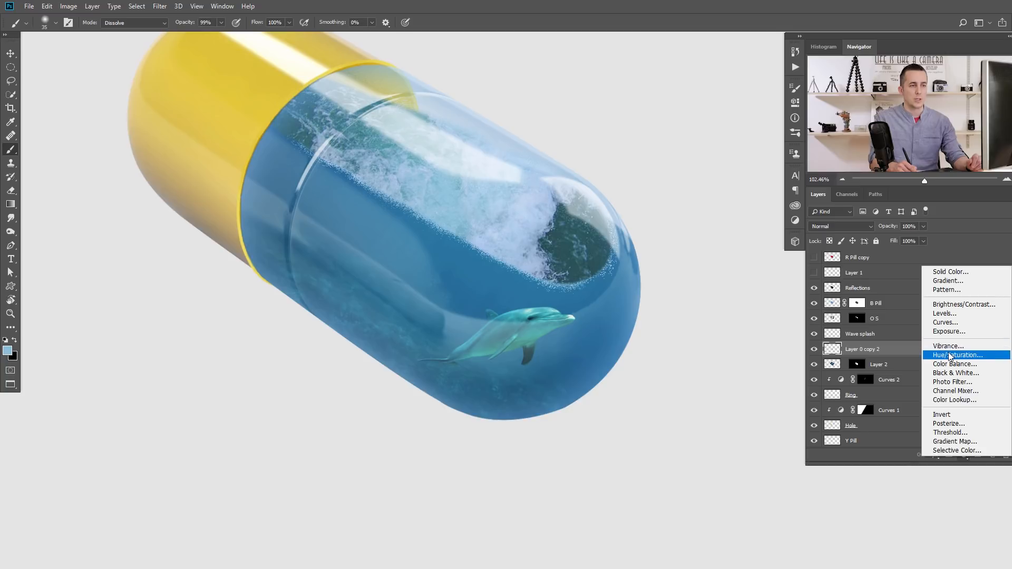
left_click(871, 350)
left_click(704, 290)
left_click_drag(700, 156, 687, 179)
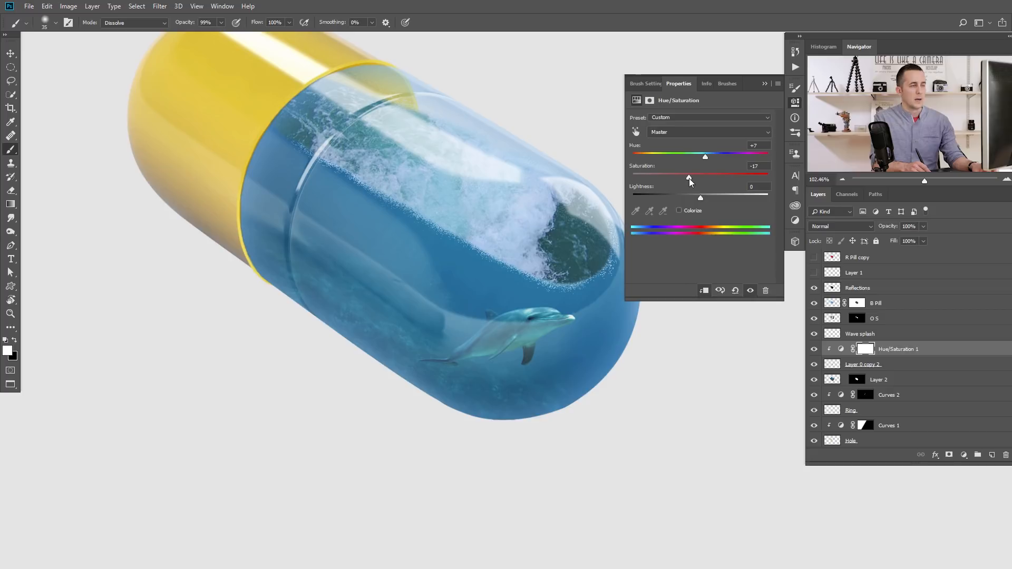
left_click(679, 210)
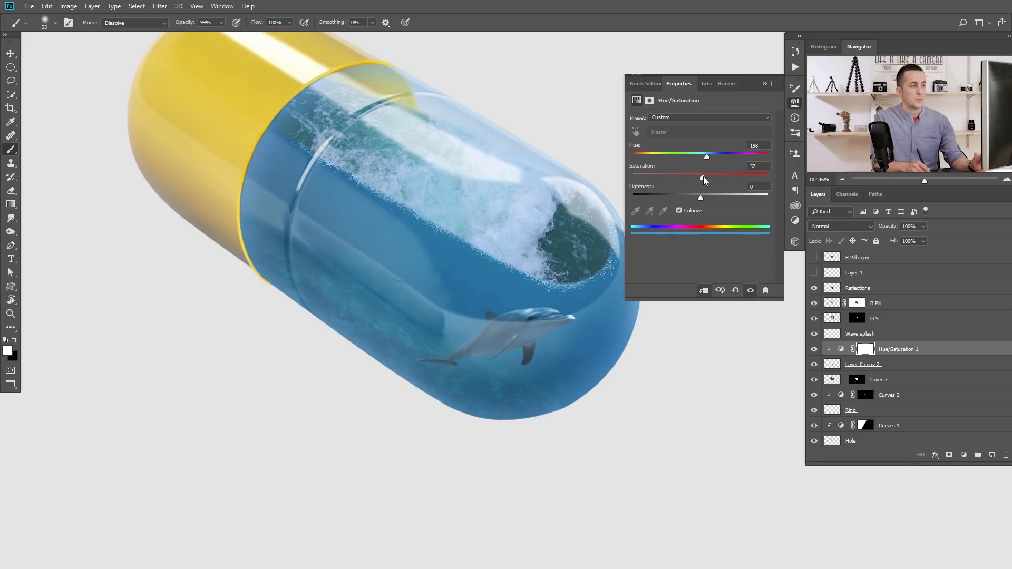
left_click_drag(706, 155, 706, 156)
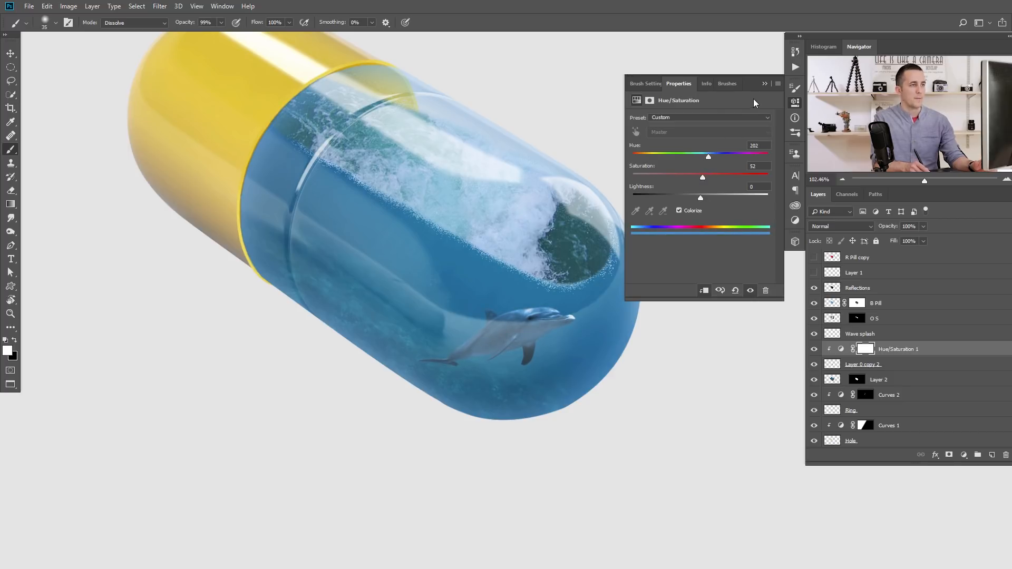
left_click(764, 84)
Rotate the dolphin about 4.4° clockwise, nudging it into place, and rename its layer D.
mouse_move(553, 293)
left_mouse_down()
mouse_move(541, 331)
mouse_move(560, 330)
left_mouse_up()
key("ctrl+t")
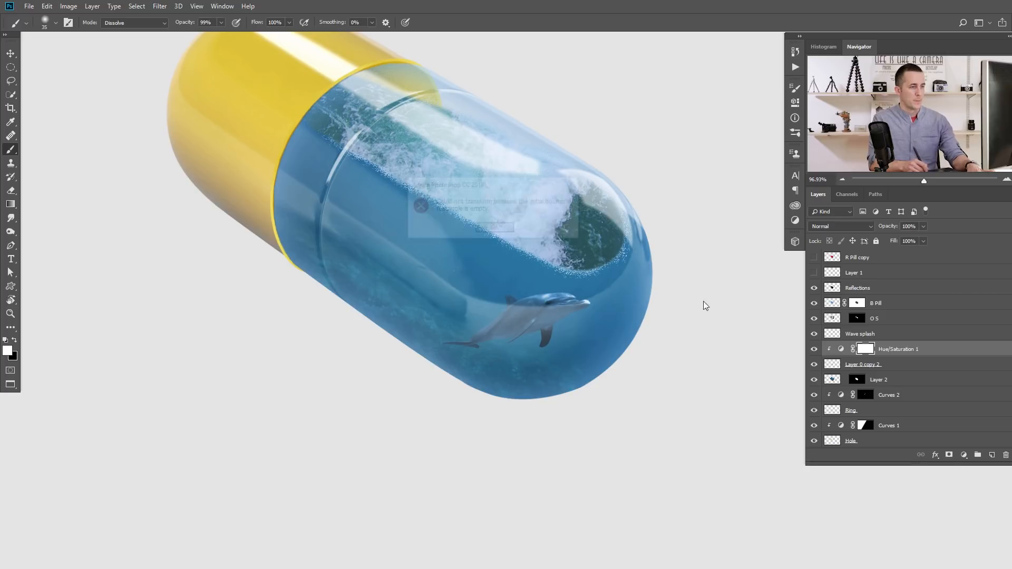
key("Return")
left_click(829, 363)
key("ctrl+t")
left_click_drag(612, 269, 617, 276)
left_click_drag(570, 323, 570, 318)
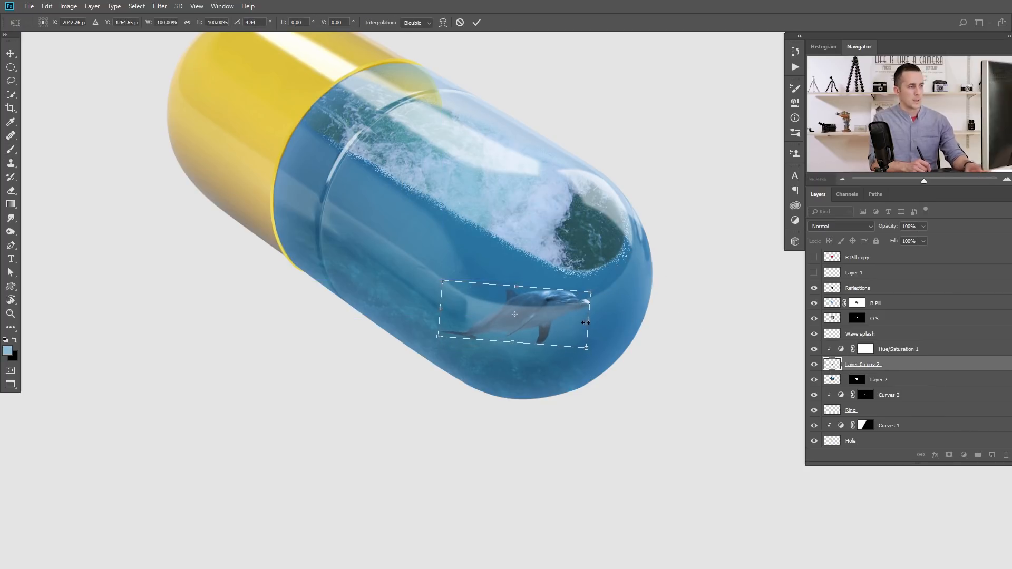
key("Return")
key("b")
double_click(863, 363)
type("D")
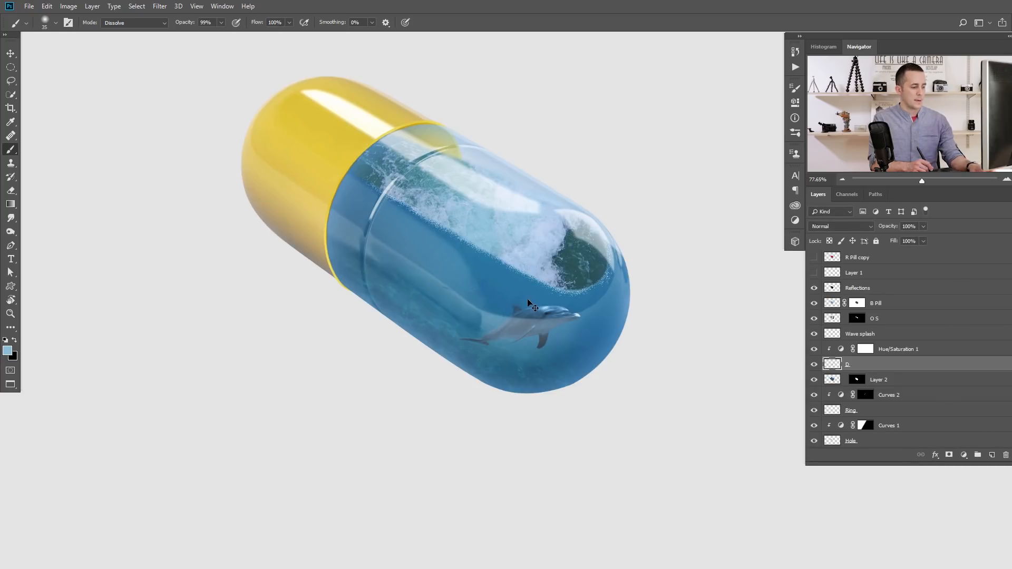
Paste the jellyfish image as a layer above Hue/Saturation 1 and release it from the clipping mask.
key("ctrl+v")
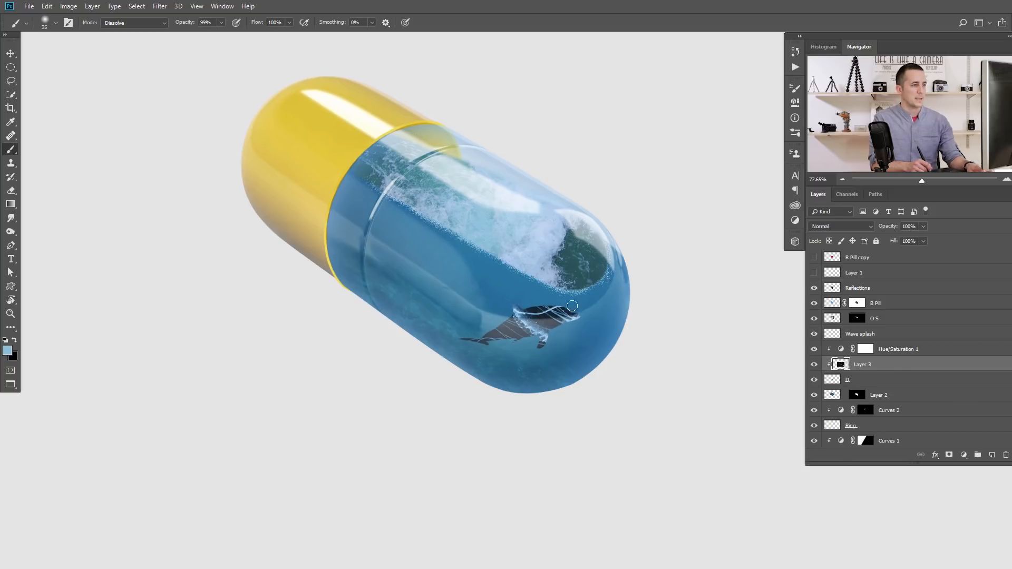
left_click_drag(872, 367, 850, 339)
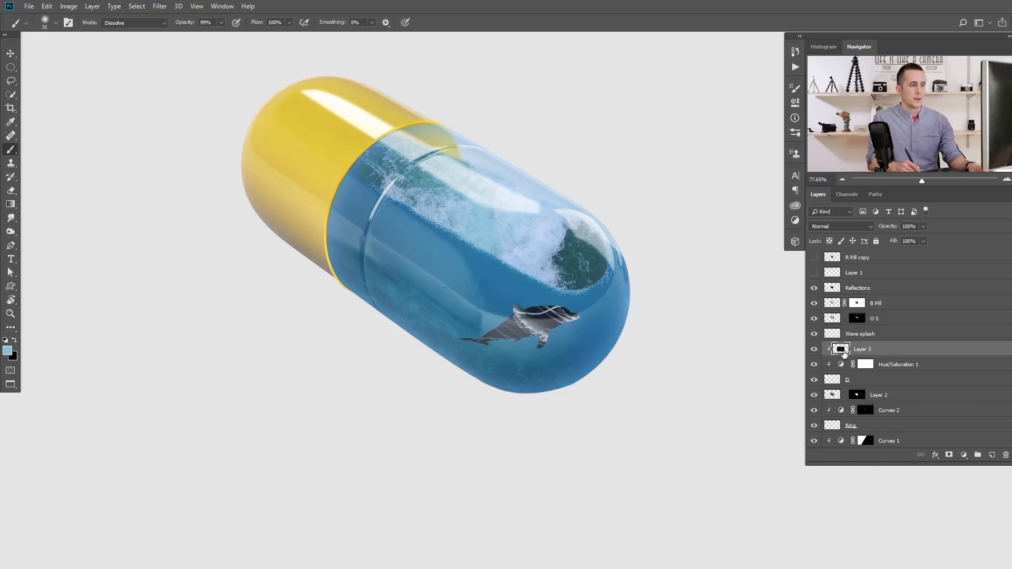
left_click(843, 356, "alt")
Scale the jellyfish image to about 16% and place it in the water beside the dolphin, overlapping its body.
key("ctrl+t")
left_click_drag(106, 70, 400, 260)
left_click_drag(501, 275, 470, 236)
left_click_drag(579, 226, 539, 252)
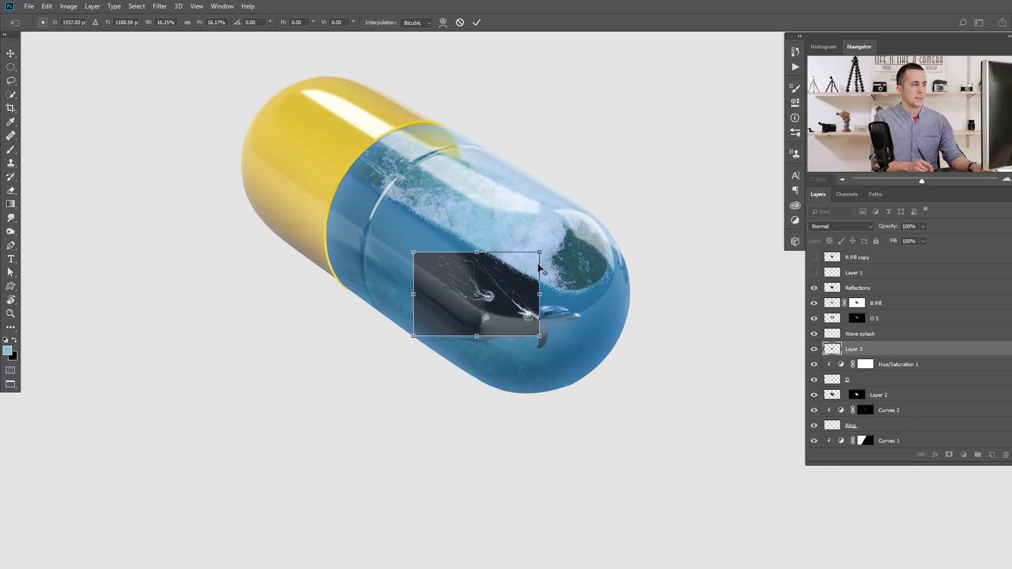
key("Return")
key("b")
Set the jellyfish layer's blend mode to Screen and its Levels black input to 16.
left_click(832, 231)
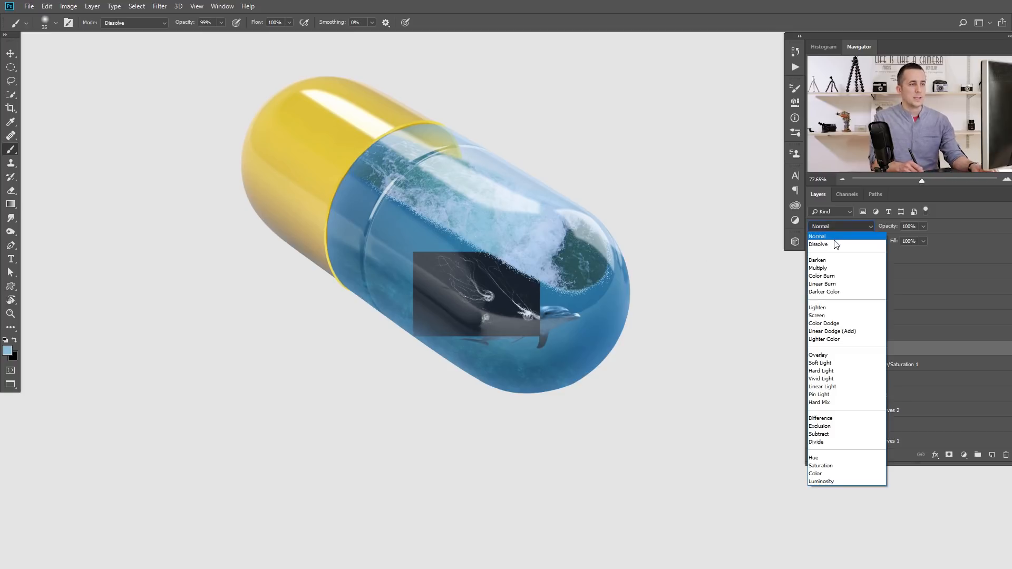
left_click(824, 316)
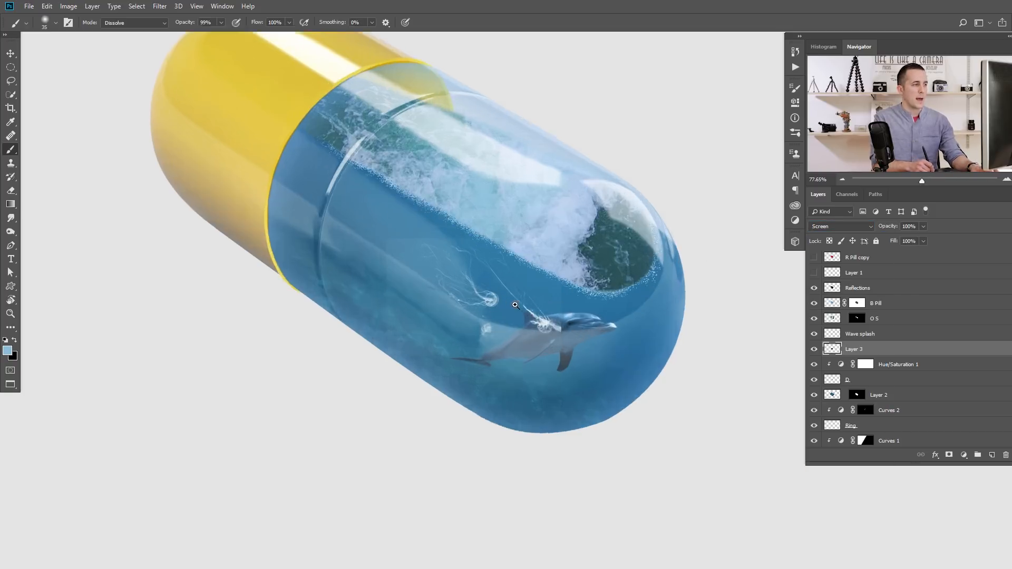
scroll(485, 290, "up", 5)
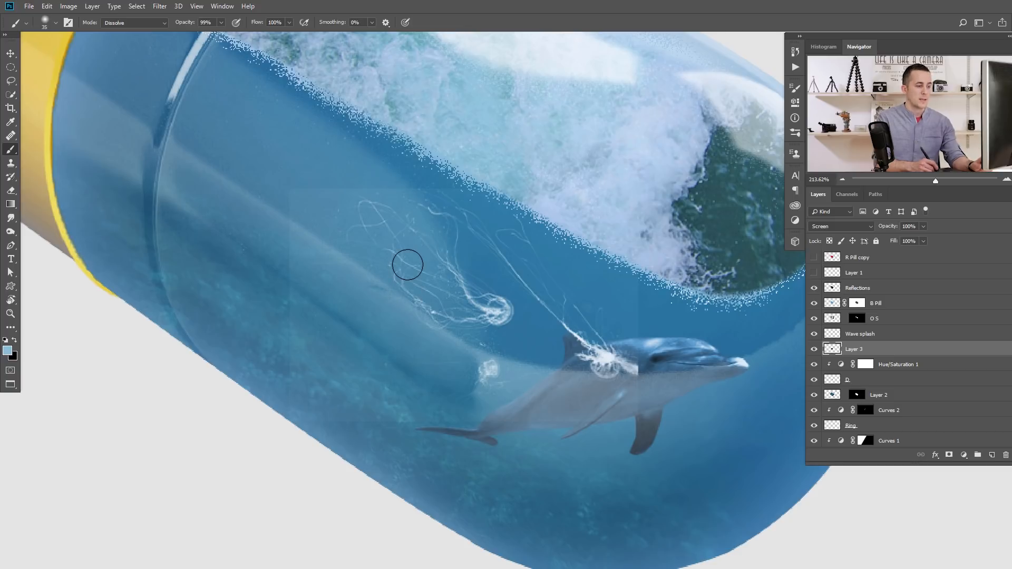
key("ctrl+l")
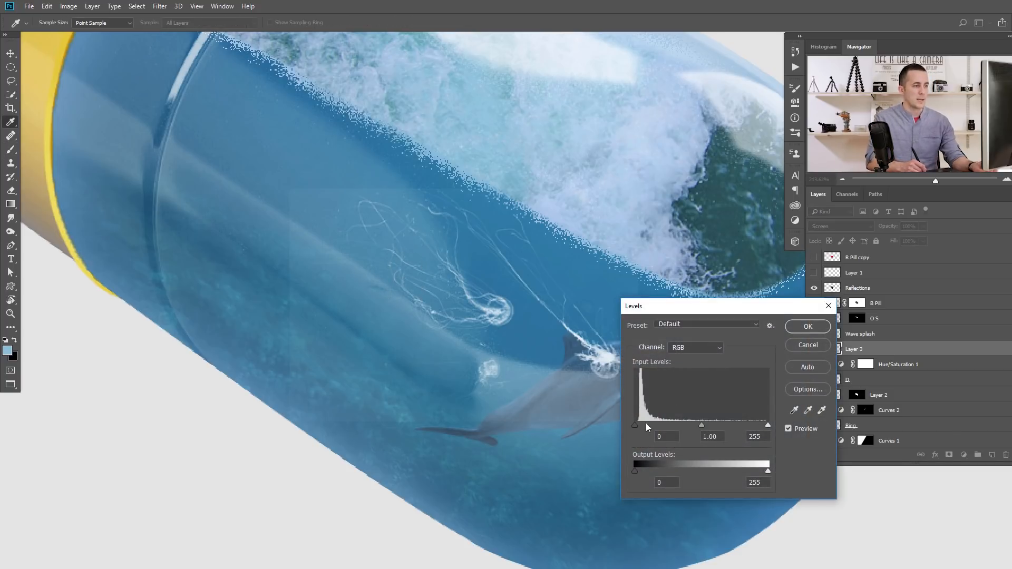
left_click_drag(635, 425, 642, 425)
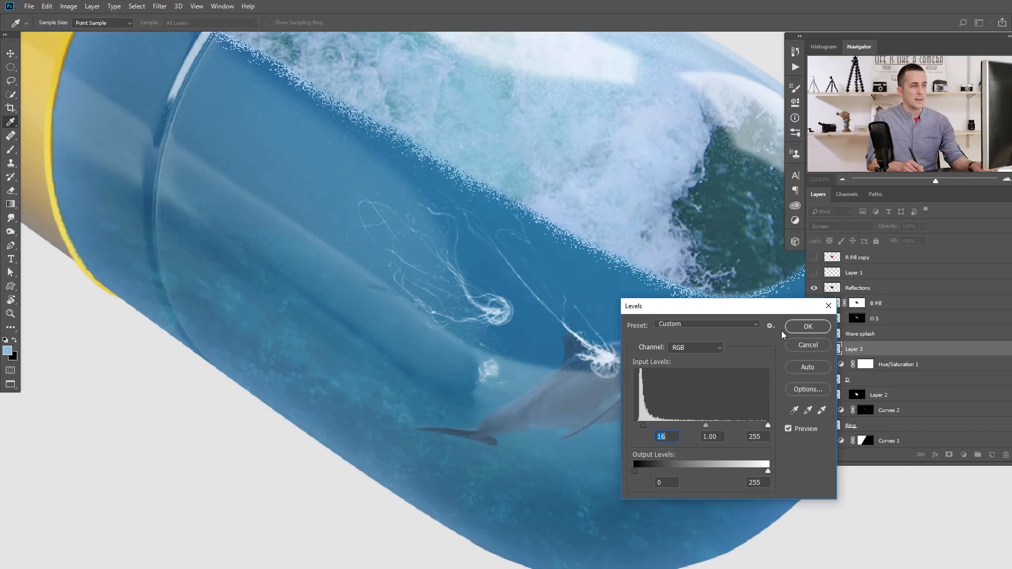
left_click(795, 327)
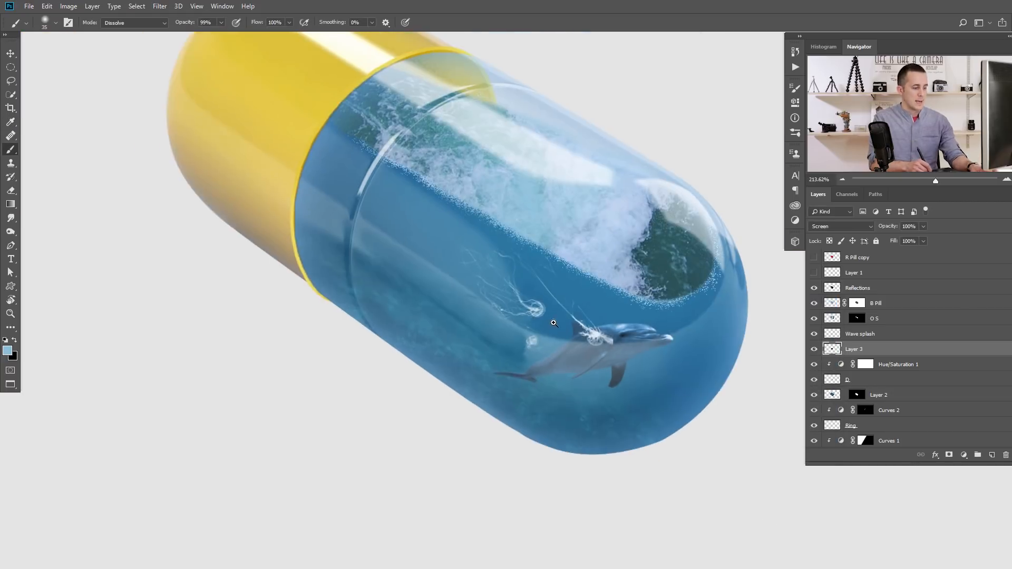
Shrink the jellyfish and move them away from the dolphin, towards the yellow half of the capsule.
key("ctrl+t")
left_click_drag(606, 244, 564, 276)
left_click_drag(530, 305, 445, 282)
mouse_move(480, 254)
left_mouse_down()
mouse_move(470, 260)
mouse_move(501, 248)
mouse_move(506, 262)
mouse_move(493, 245)
mouse_move(485, 266)
mouse_move(351, 218)
mouse_move(336, 176)
mouse_move(342, 200)
left_mouse_up()
key("Return")
Duplicate the jellyfish layer, leaving one small group mid-water and another just below the waterline near the yellow half.
key("v")
key("ctrl+t")
key("Return")
key("ctrl+t")
left_click_drag(342, 192, 347, 162)
key("Return")
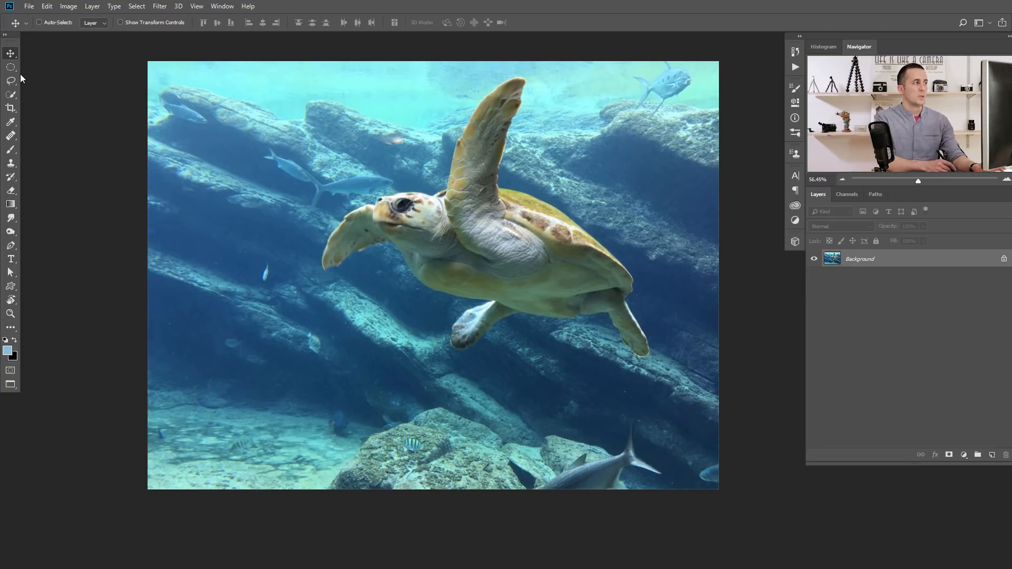
Select the sea turtle in its underwater photo with Select Subject.
left_click(10, 94)
mouse_move(425, 224)
left_mouse_down()
mouse_move(462, 241)
mouse_move(497, 117)
mouse_move(512, 231)
mouse_move(558, 252)
mouse_move(522, 217)
mouse_move(603, 283)
mouse_move(476, 267)
mouse_move(497, 301)
mouse_move(467, 330)
left_mouse_up()
key("ctrl+d")
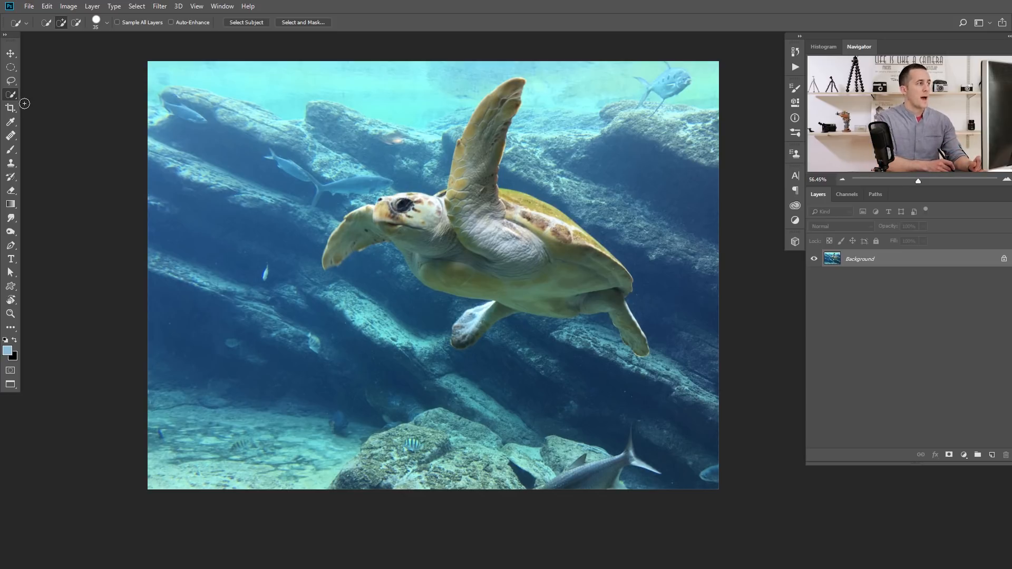
left_click(249, 22)
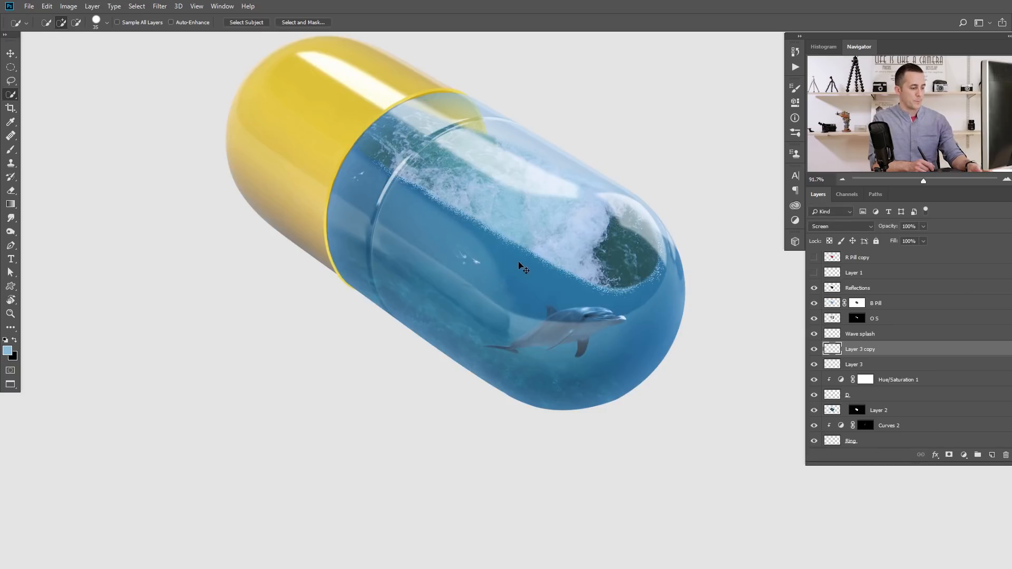
Paste the cut-out turtle into the capsule composition, scale it to about 8% and move it into the water near the ring.
key("ctrl+v")
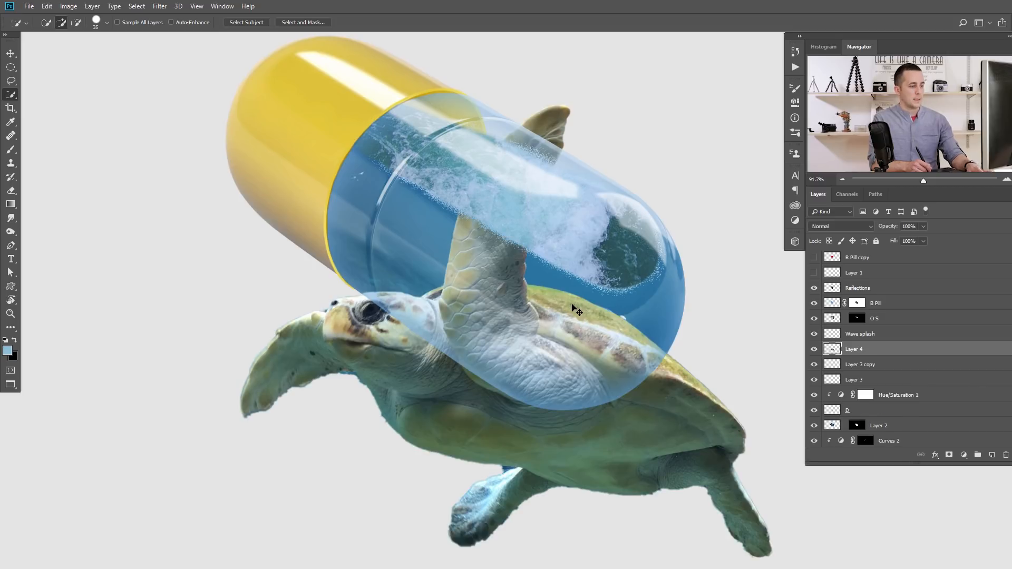
key("ctrl+t")
left_click_drag(242, 101, 485, 313)
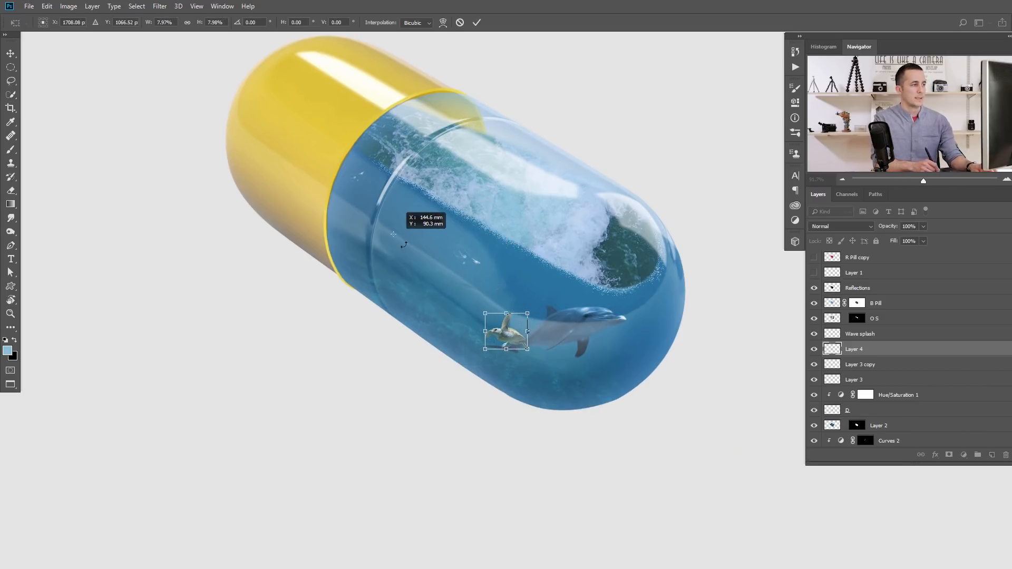
key("Return")
key("v")
left_click_drag(519, 330, 429, 227)
Transform the turtle to about 79% size, mirrored horizontally, and lower its layer opacity to 56%.
key("ctrl+t")
right_click(420, 239)
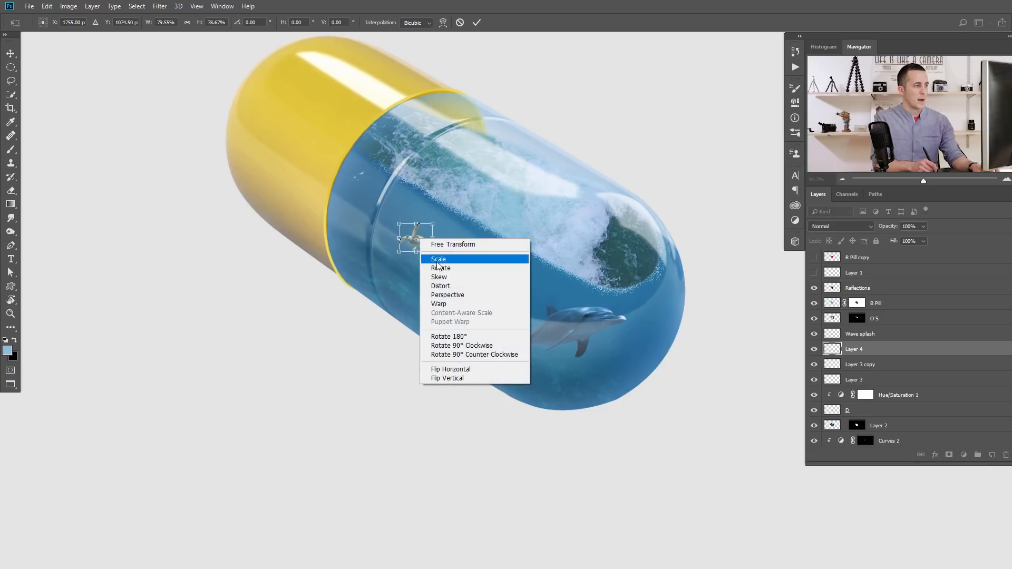
left_click(456, 368)
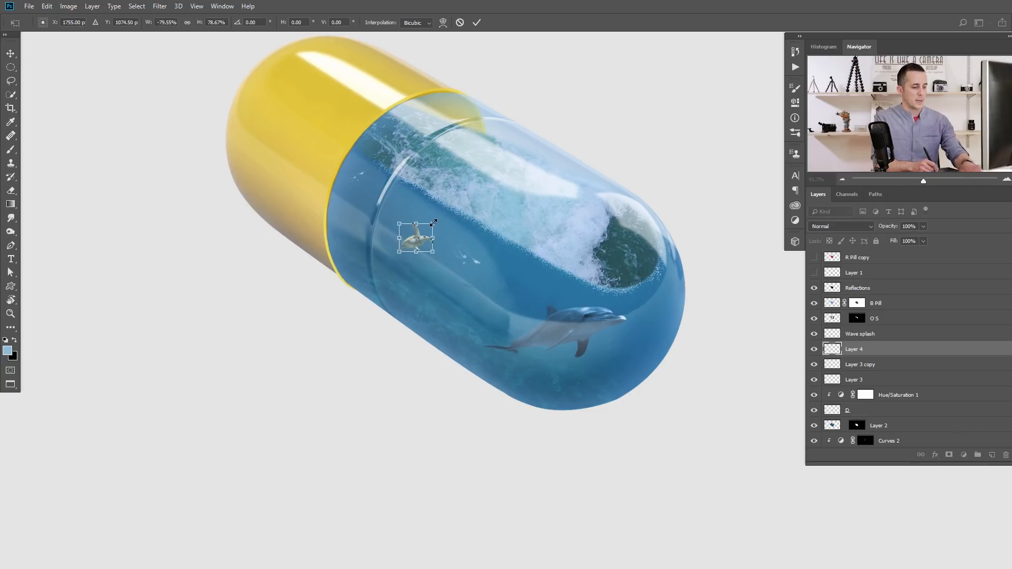
key("Return")
left_click_drag(882, 230, 869, 232)
left_click_drag(428, 253, 445, 275)
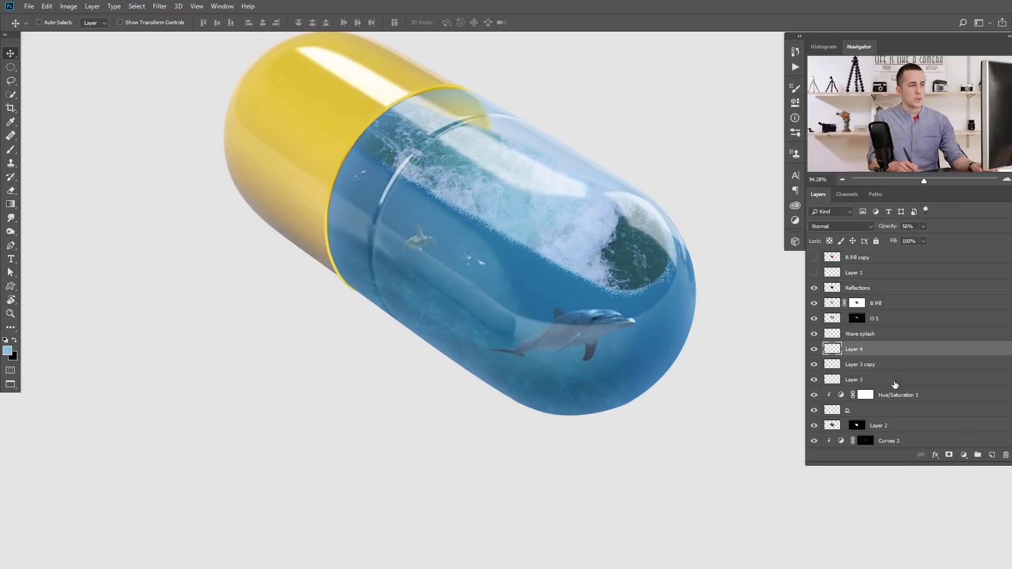
Add a Hue/Saturation adjustment clipped to the turtle layer, with Colorize on, hue 189 and saturation 28.
left_click(963, 454)
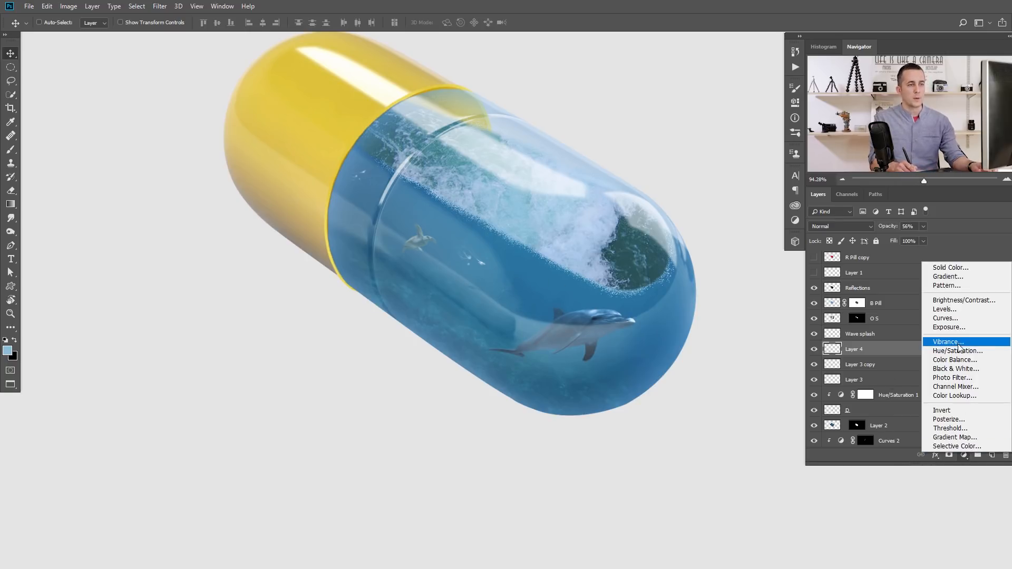
left_click(945, 350)
left_click(679, 210)
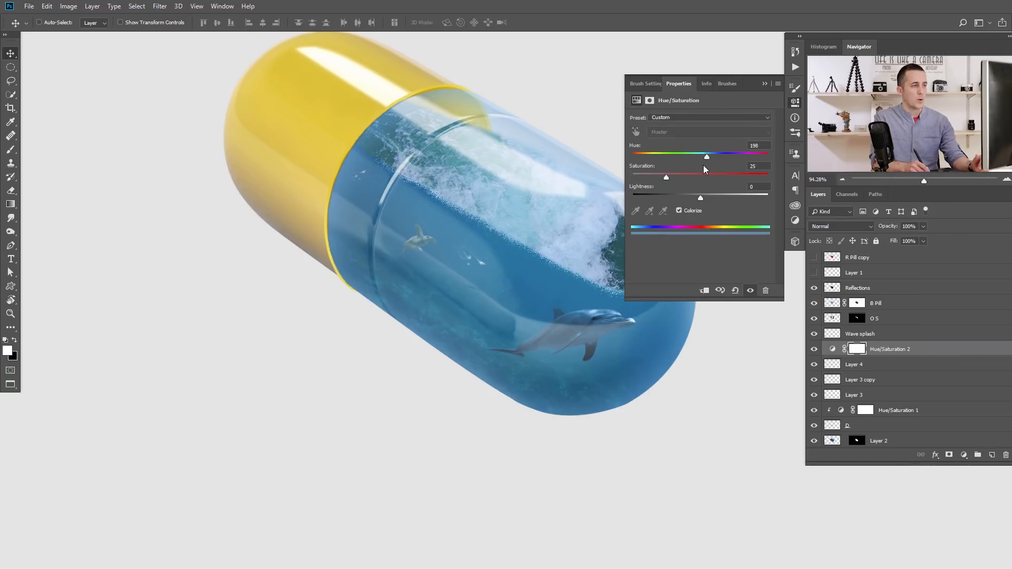
left_click(704, 290)
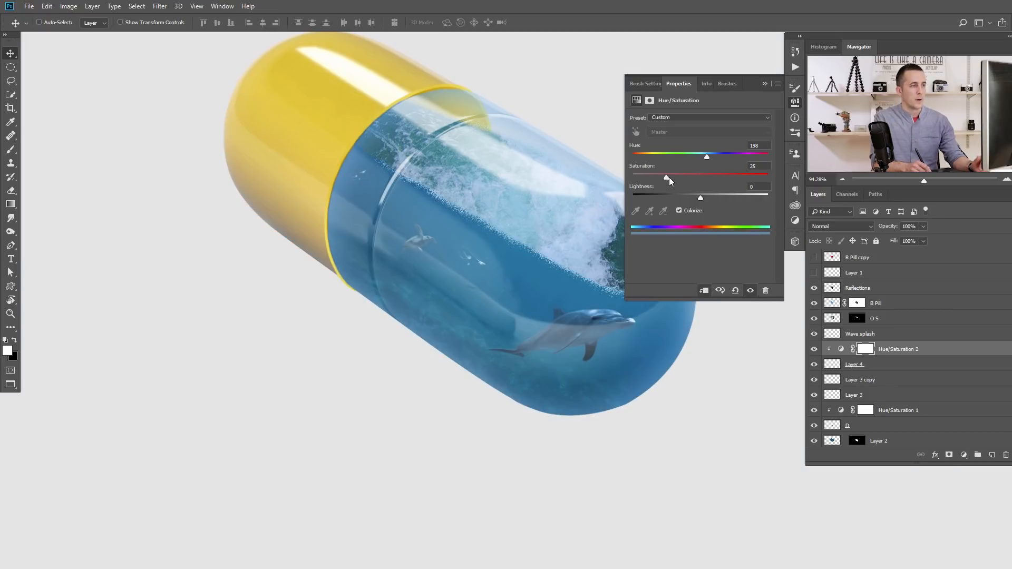
left_click_drag(668, 179, 669, 179)
left_click_drag(706, 157, 697, 156)
left_click(764, 84)
scroll(560, 250, "down", 3)
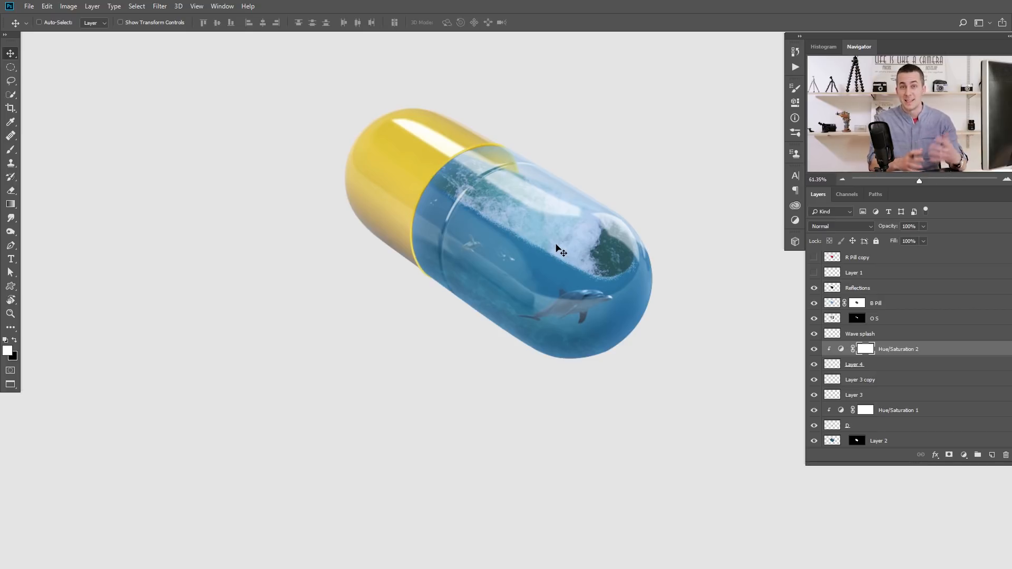
Try the turtle's Hue/Saturation adjustment without Colorize, at hue +2 and saturation -37.
left_click_drag(475, 233, 487, 265)
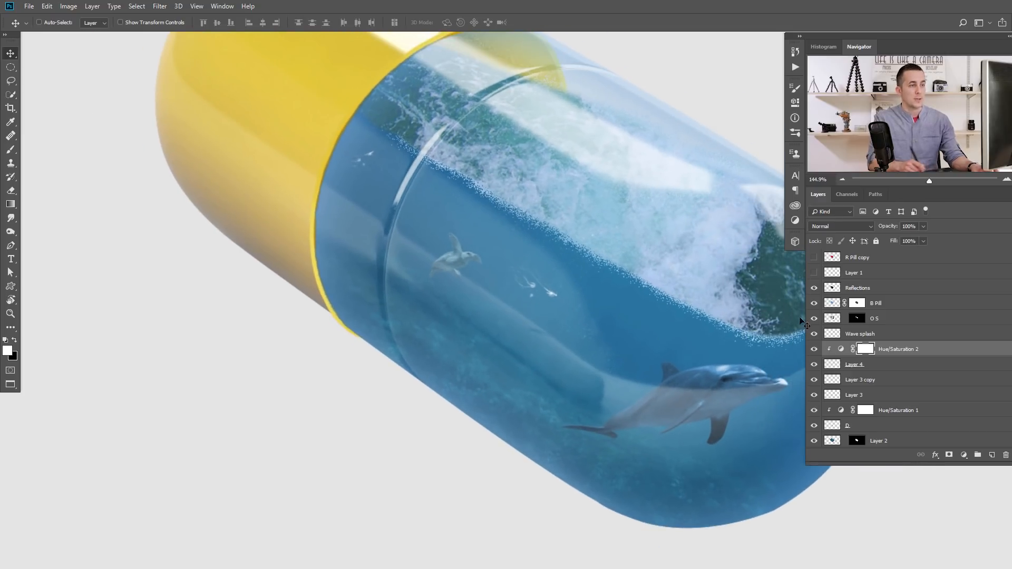
double_click(841, 351)
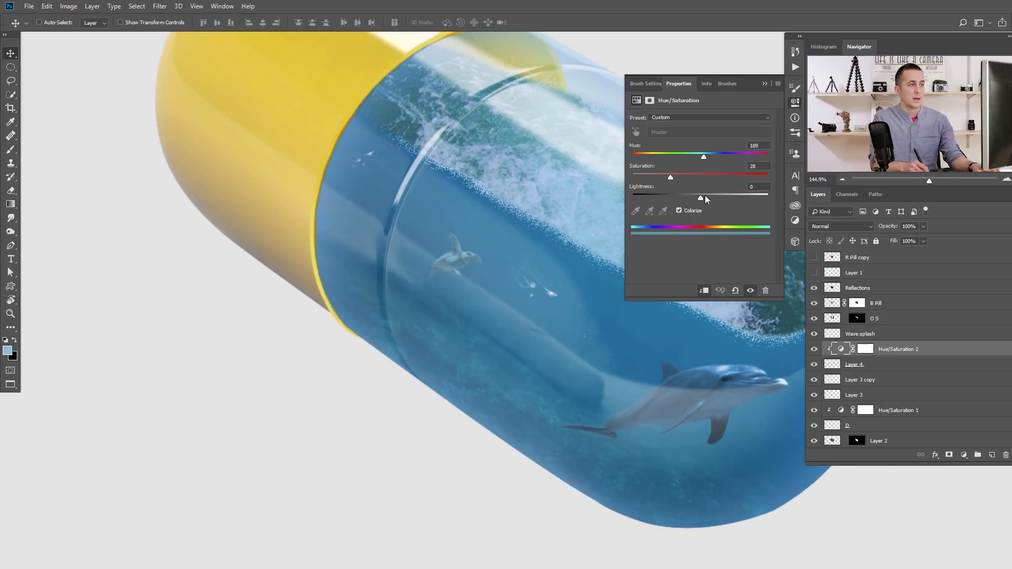
left_click(679, 211)
left_click_drag(700, 156, 654, 181)
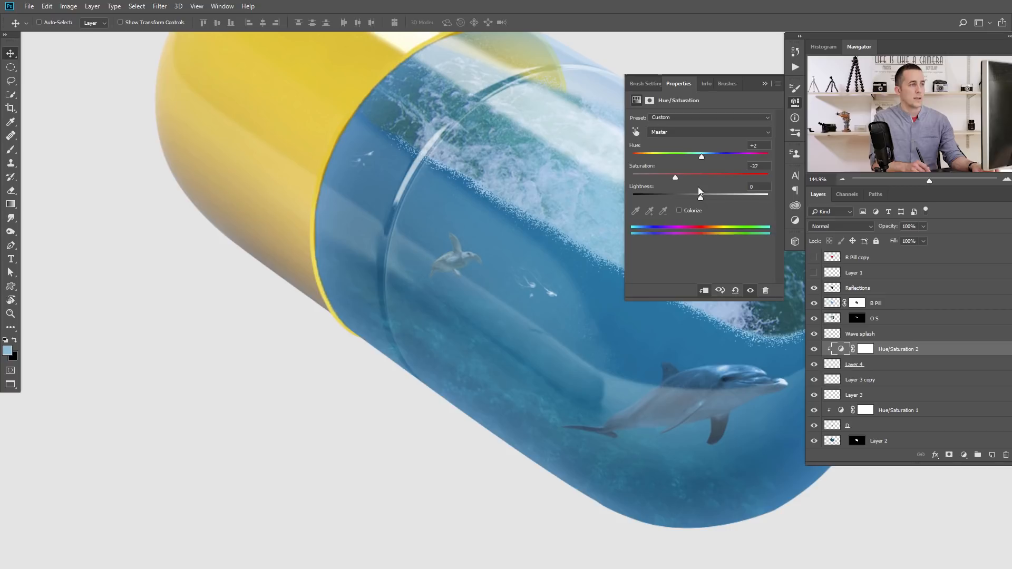
left_click(683, 207)
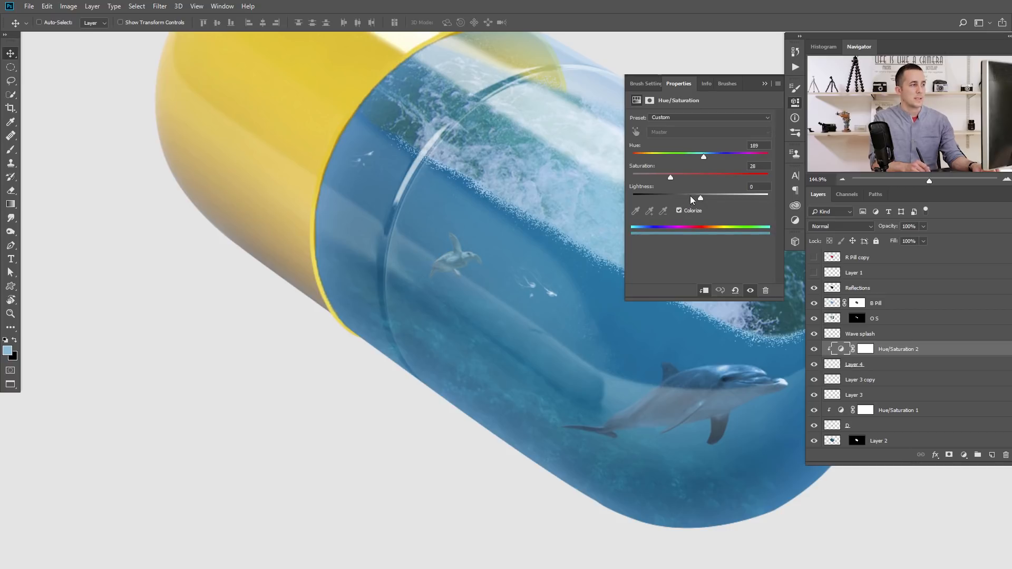
Adjust the saturation of the turtle's colorized Hue/Saturation adjustment.
left_click_drag(654, 180, 706, 180)
left_click(764, 83)
left_click_drag(619, 230, 549, 280)
key("ctrl+1")
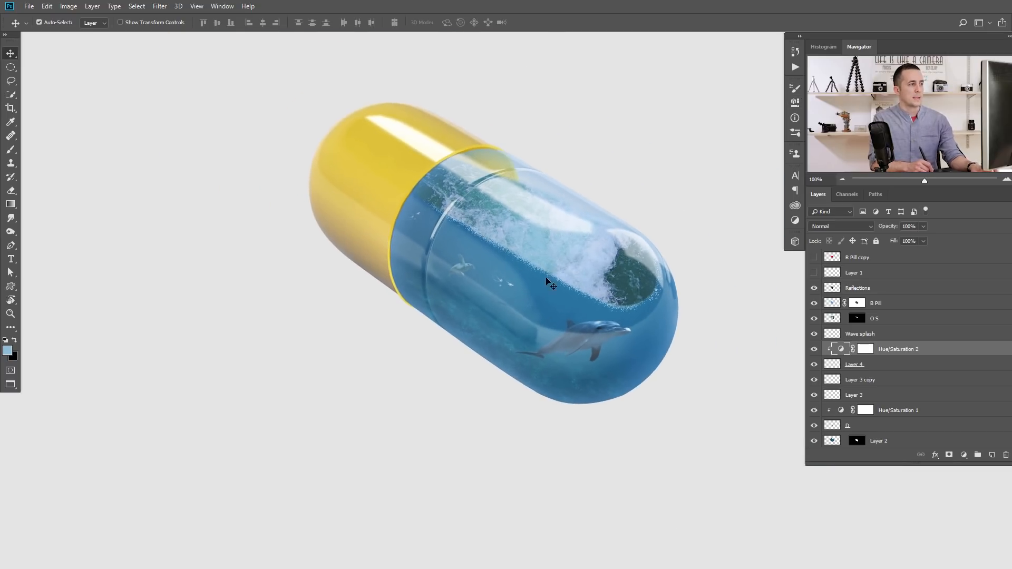
Copy the entire lionfish image and paste it into the capsule document directly above the Wave splash layer.
key("ctrl+Tab")
key("ctrl+Tab")
key("ctrl+Tab")
key("ctrl+Tab")
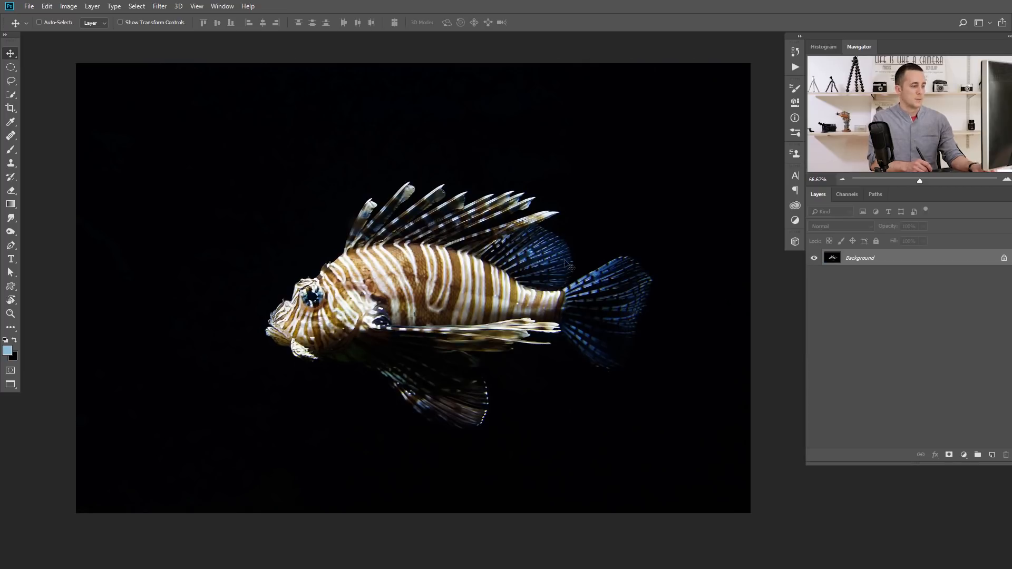
key("ctrl+a")
key("ctrl+Tab")
key("ctrl+Tab")
key("ctrl+Tab")
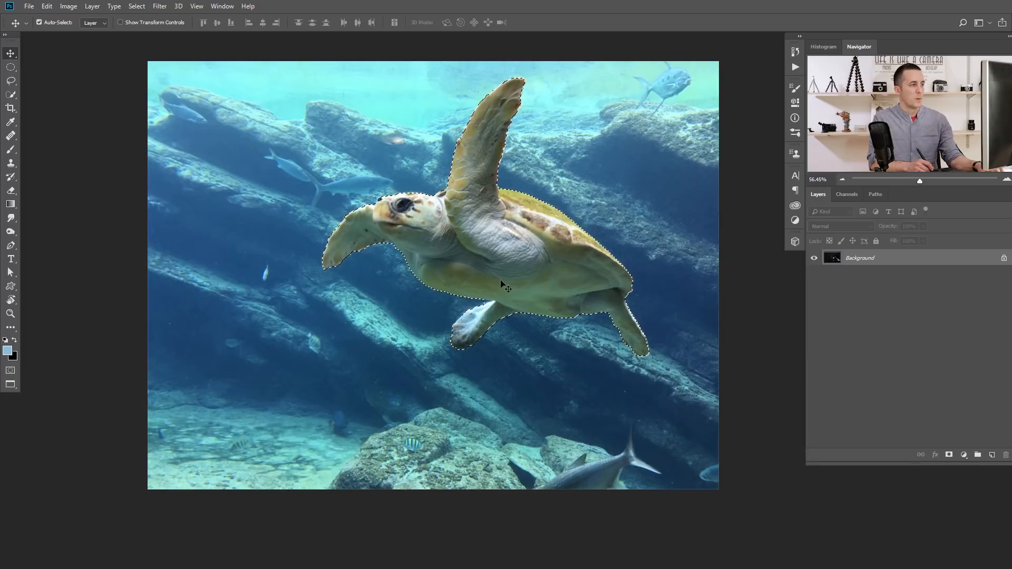
key("ctrl+t")
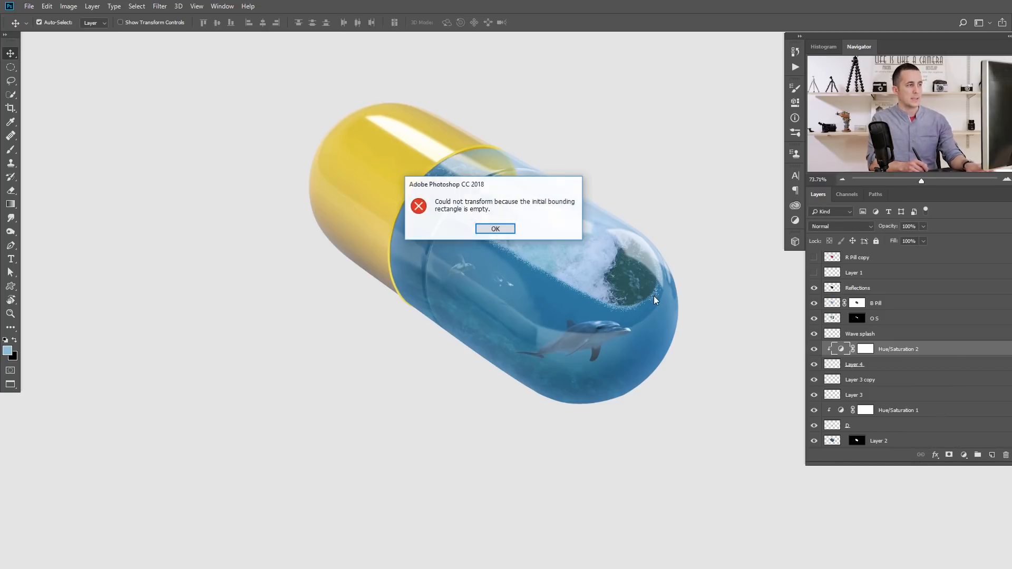
key("Return")
left_click(841, 334)
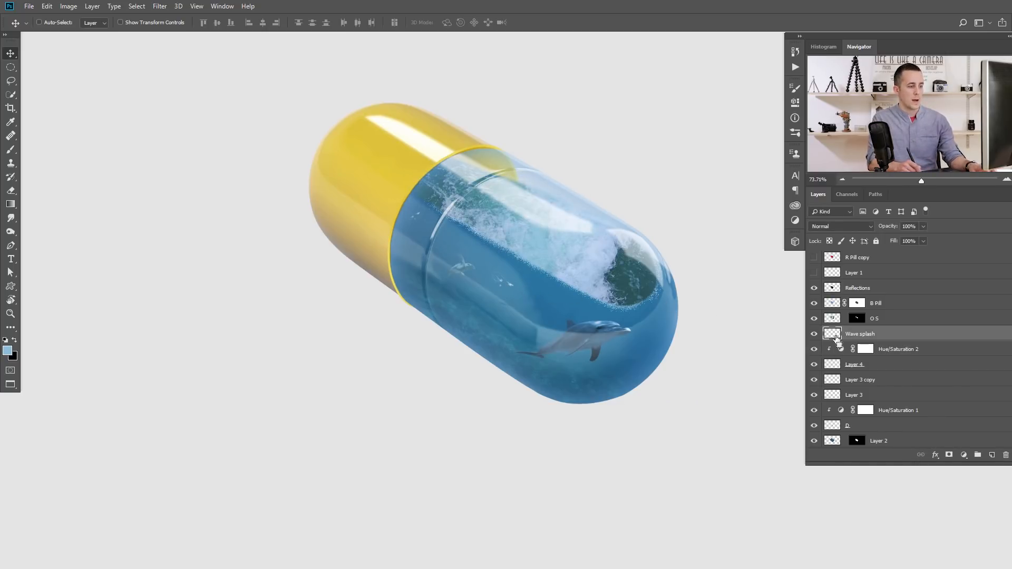
key("ctrl+v")
Scale the lionfish image down to a small rectangle above the dolphin and set its blend mode to Screen.
key("ctrl+t")
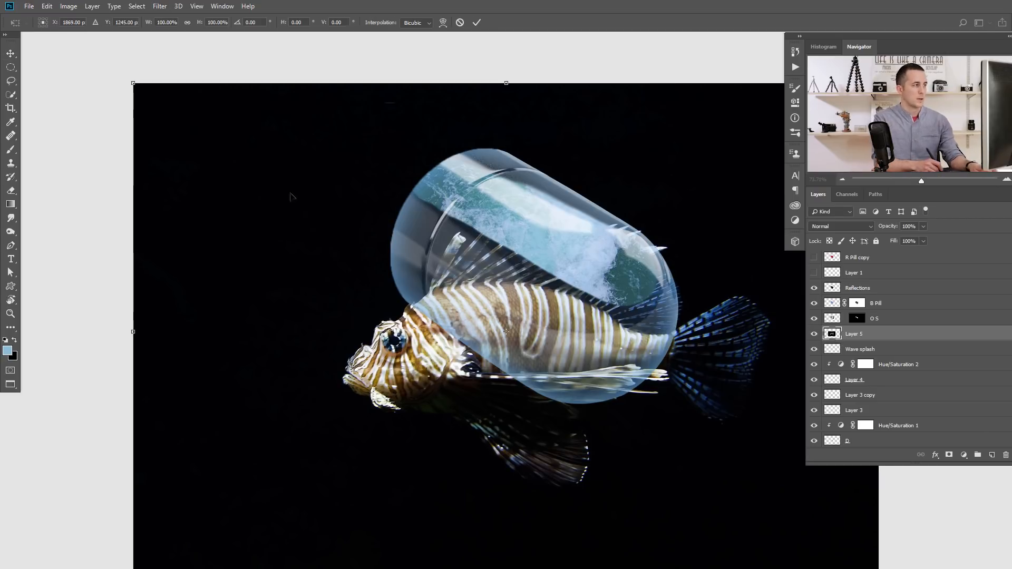
left_click_drag(188, 123, 500, 280)
left_click_drag(536, 312, 577, 287)
key("Return")
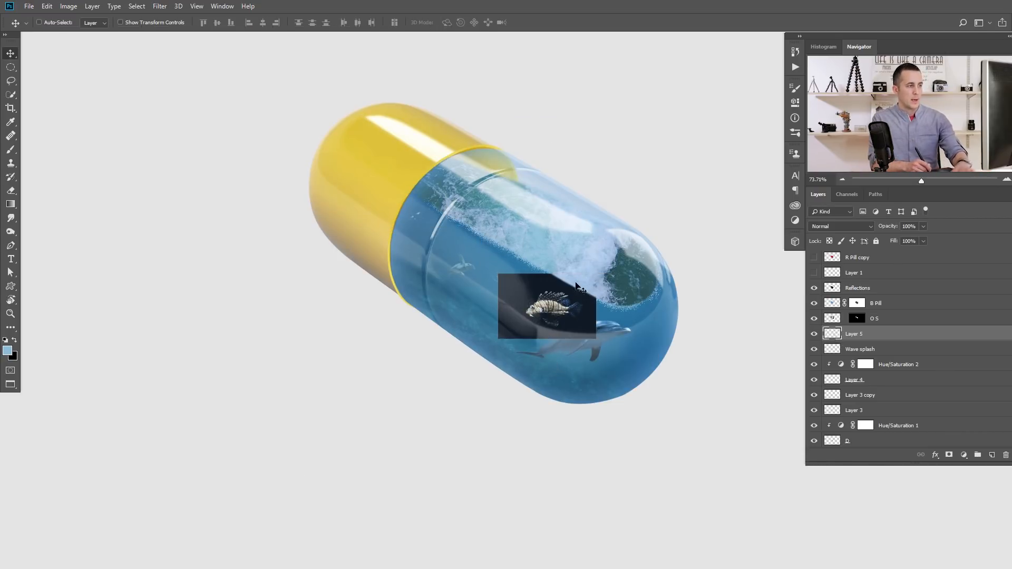
left_click(839, 226)
left_click(831, 306)
Shrink the lionfish further and place it in the water just ahead of the dolphin's snout.
key("ctrl+t")
scroll(606, 319, "up", 5)
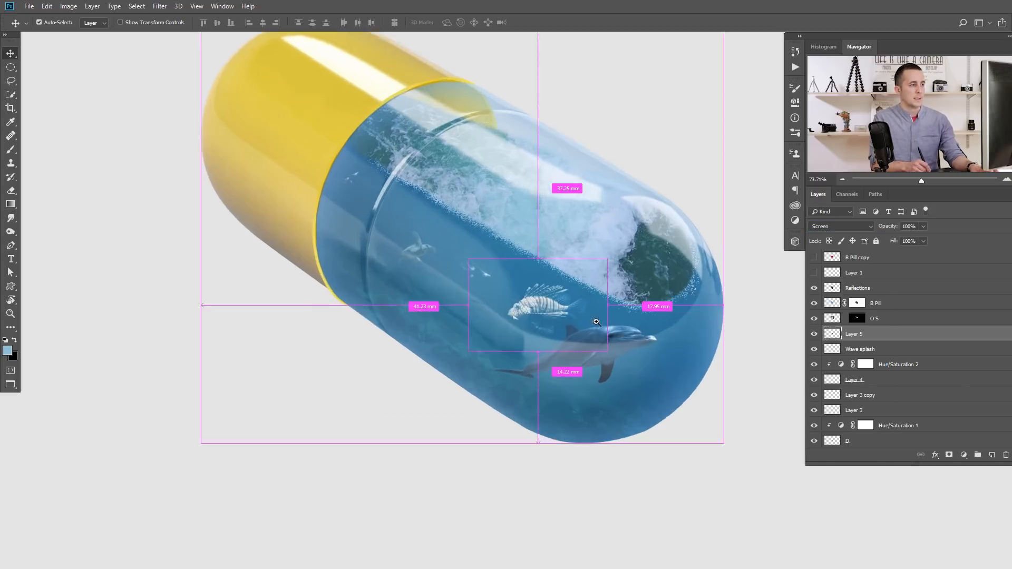
left_click_drag(619, 243, 554, 287)
key("Return")
left_click_drag(544, 322, 721, 340)
key("ctrl")
key("ctrl+t")
left_click_drag(737, 293, 723, 332)
key("Return")
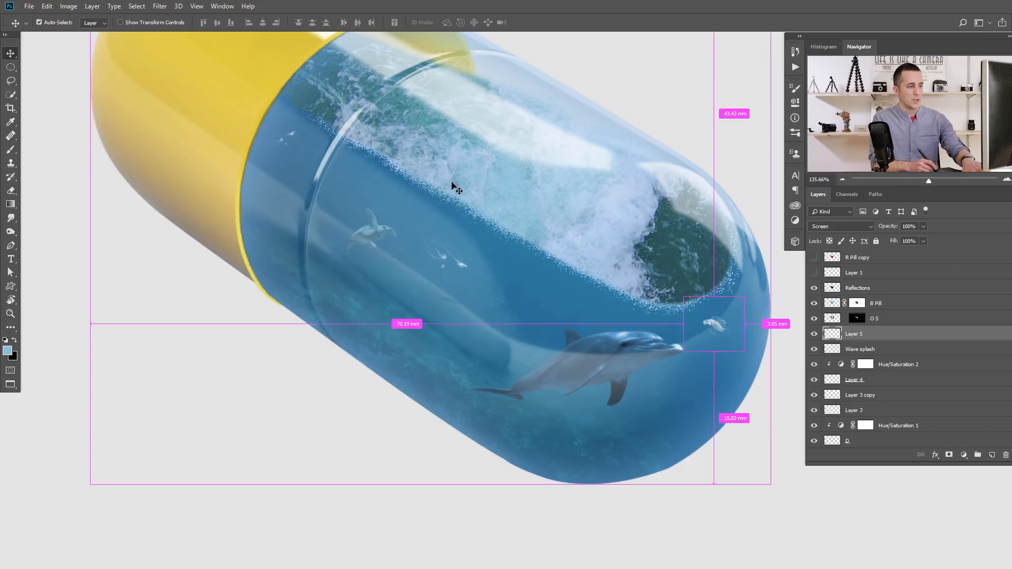
Apply Hue/Saturation directly to the lionfish layer with saturation +62.
key("ctrl+u")
left_click_drag(765, 199, 833, 266)
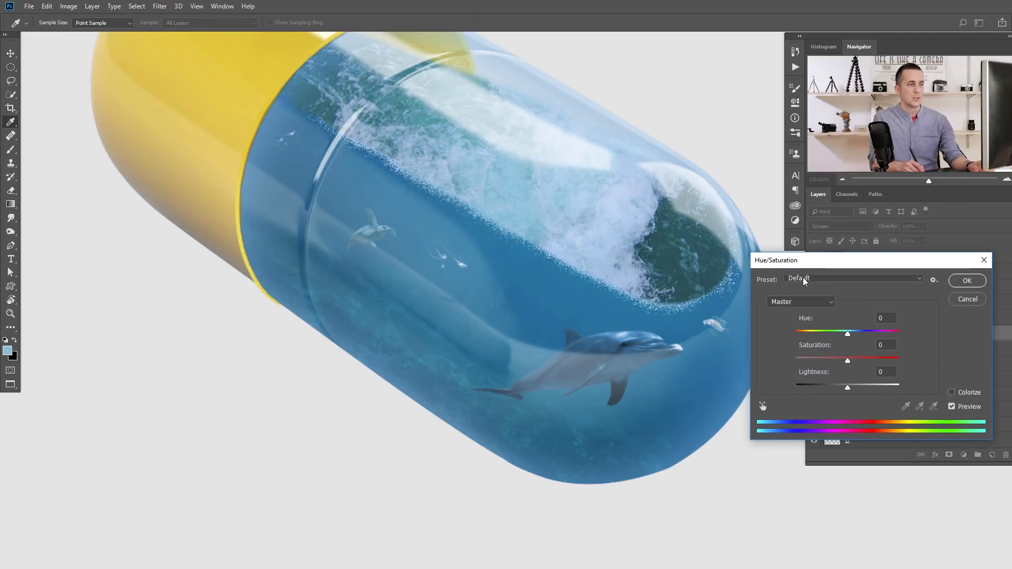
left_click(880, 363)
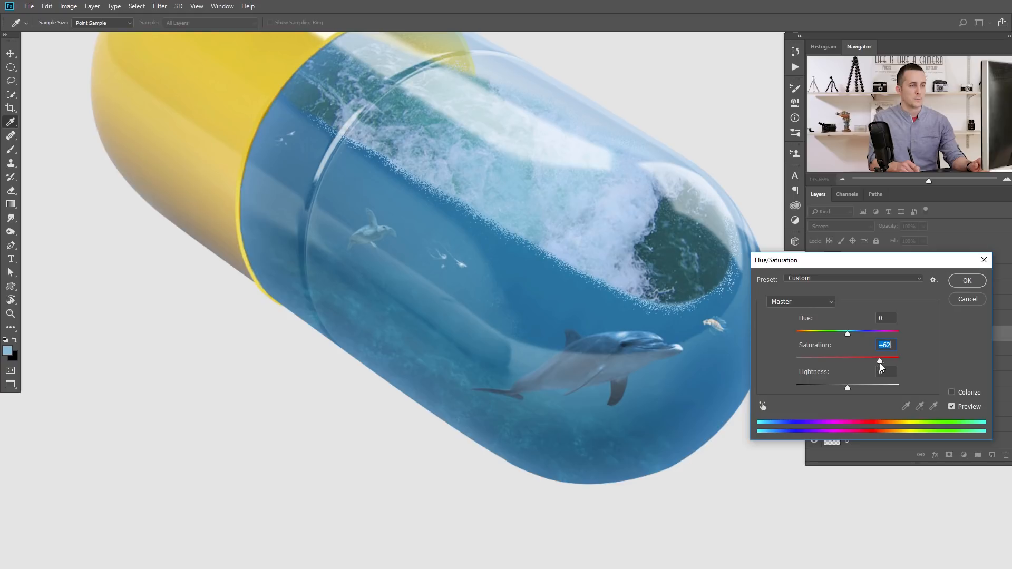
left_click(967, 281)
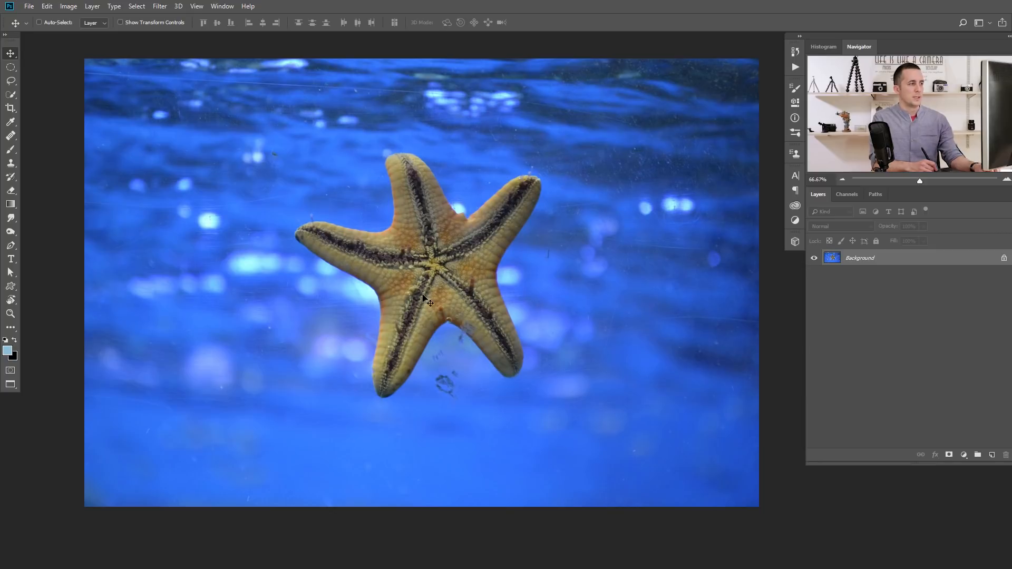
Cut out the starfish with Quick Selection, paste it into the capsule document, scale it to about 24% and flip it horizontally.
key("w")
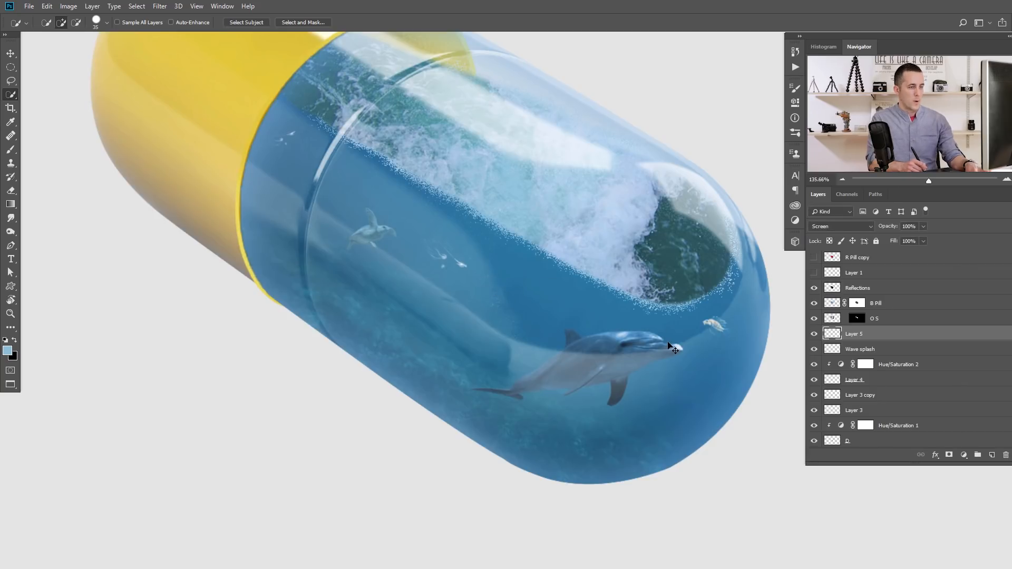
key("ctrl+v")
key("ctrl+t")
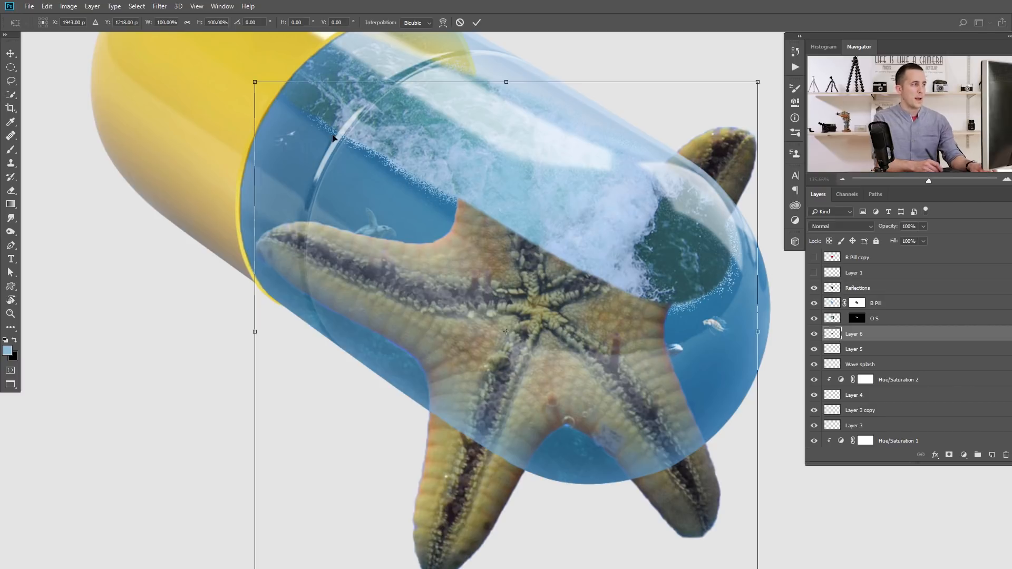
left_click_drag(253, 85, 446, 271)
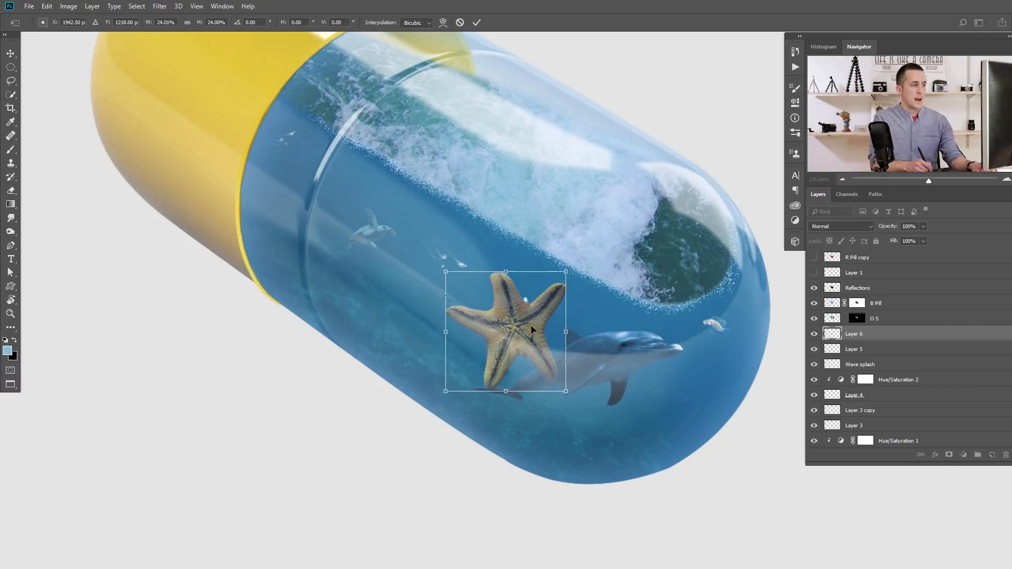
right_click(530, 325)
left_click(569, 458)
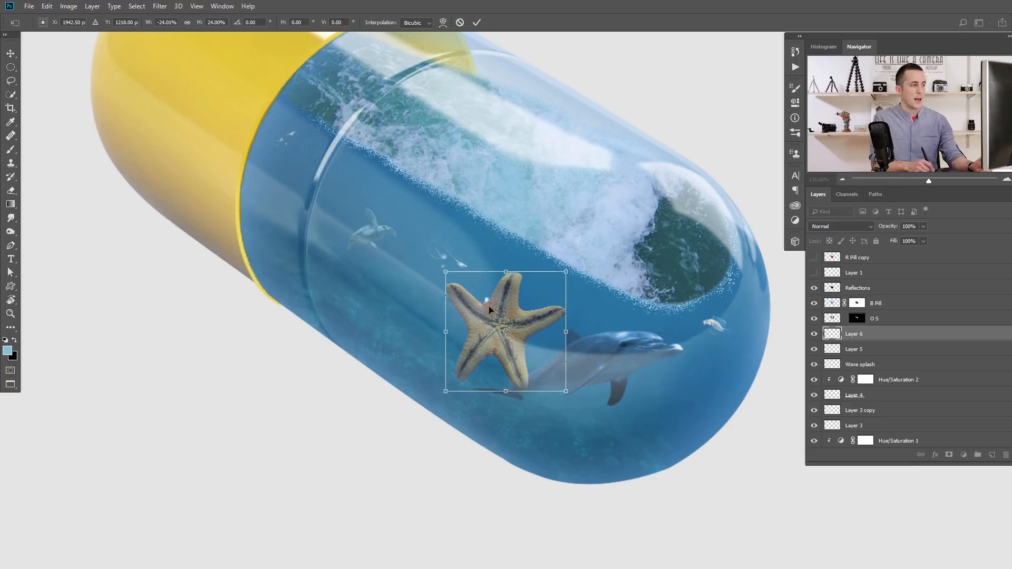
Move the starfish below the jellyfish and shrink it to roughly the size of the turtle.
left_click_drag(489, 310, 441, 285)
left_click_drag(495, 266, 426, 288)
key("Return")
key("w")
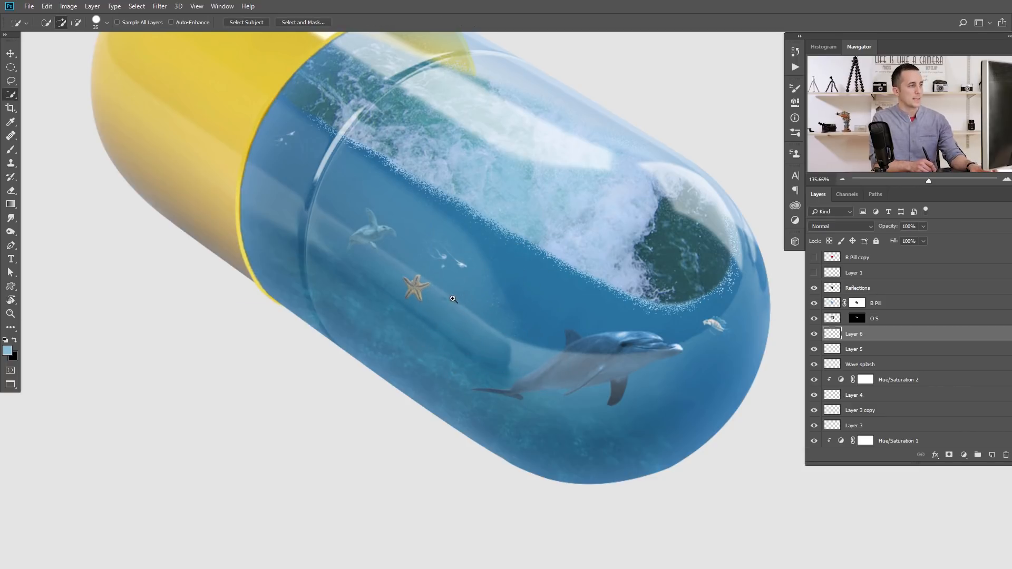
scroll(456, 293, "down", 3)
scroll(462, 308, "up", 3)
key("ctrl+t")
left_click_drag(440, 248, 444, 254)
key("Return")
scroll(414, 280, "up", 4)
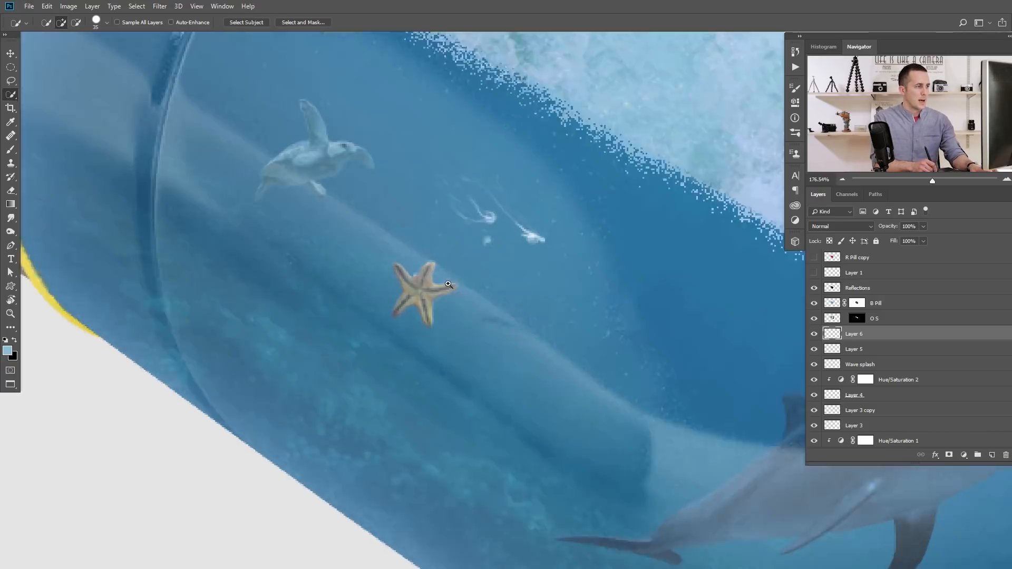
key("e")
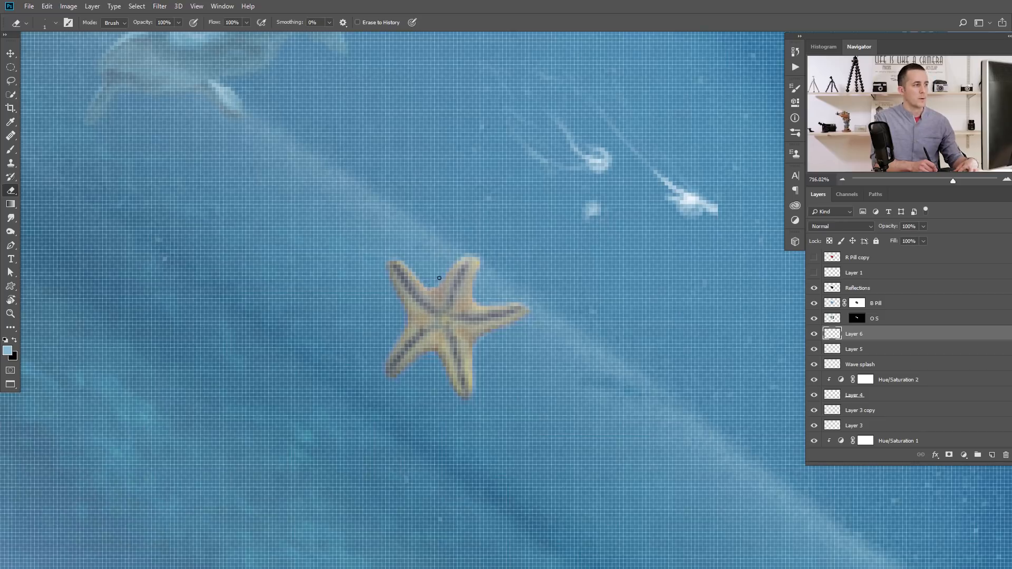
scroll(452, 278, "down", 4)
scroll(481, 320, "up", 3)
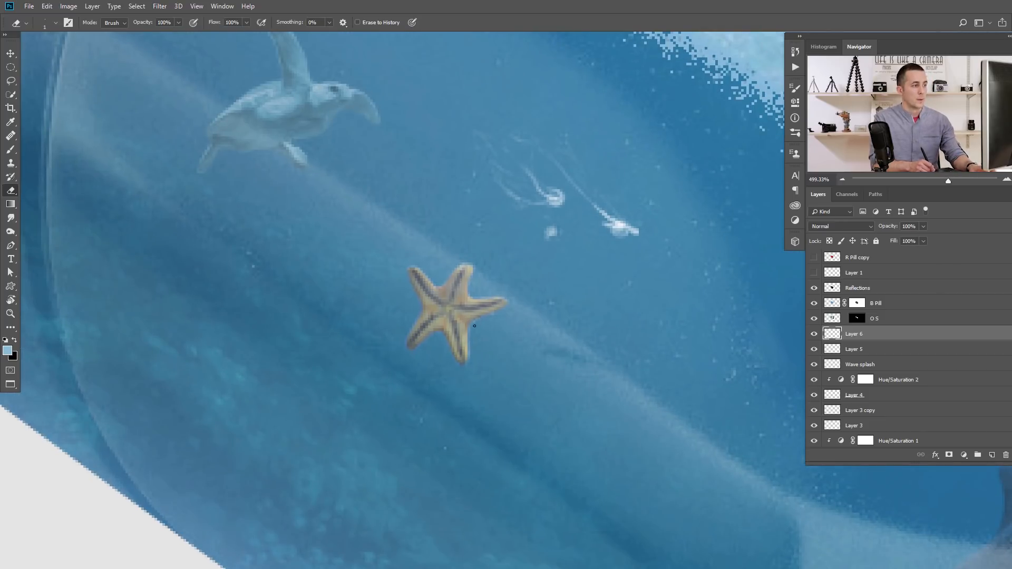
scroll(488, 320, "down", 8)
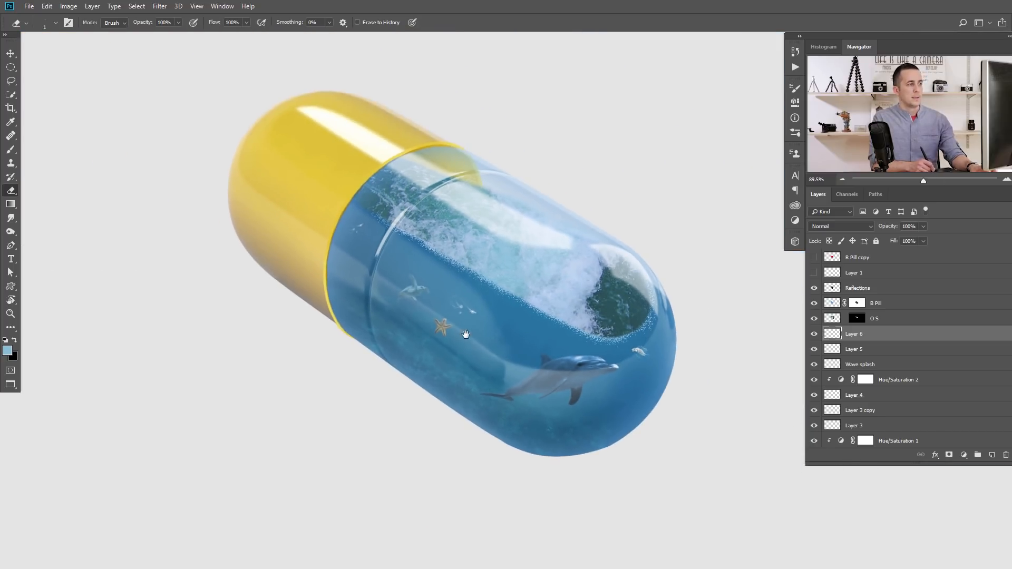
left_click_drag(458, 329, 417, 339)
Copy the selected stingray from its photo into the capsule document on a new layer above the starfish.
key("v")
key("ctrl+Tab")
key("ctrl+Tab")
key("ctrl+Tab")
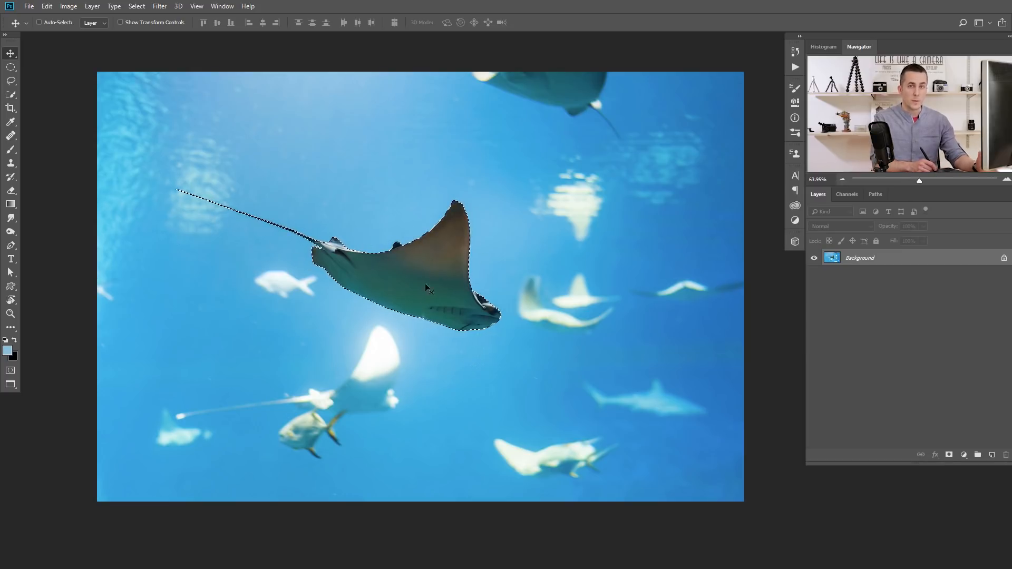
key("ctrl+shift+Tab")
key("ctrl+shift+Tab")
key("ctrl+shift+Tab")
left_click_drag(434, 313, 532, 298)
Scale the stingray to about 14% and flip it horizontally.
key("ctrl+t")
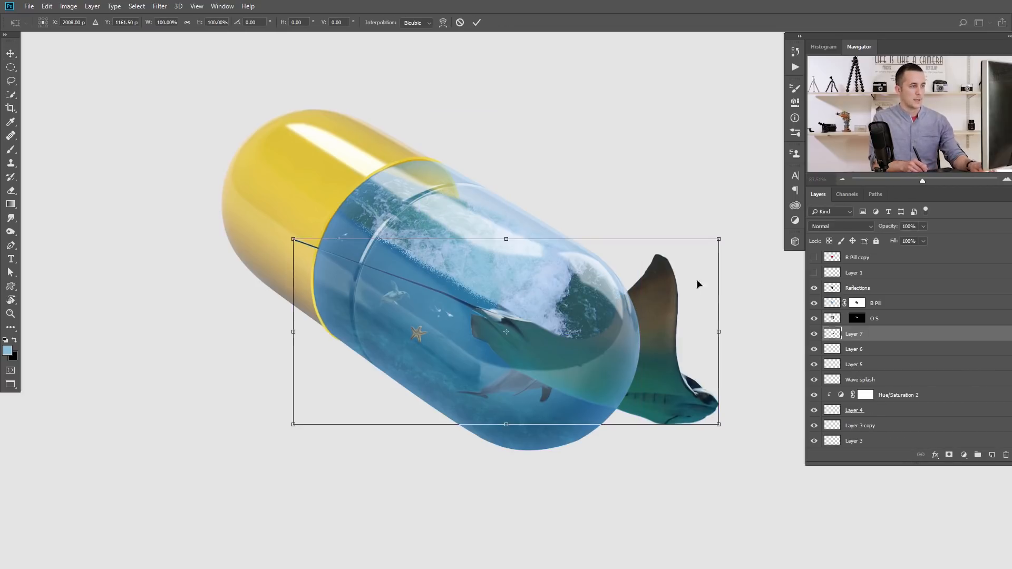
left_click_drag(719, 239, 498, 340)
left_click(516, 353)
left_click_drag(530, 334, 510, 333)
right_click(484, 339)
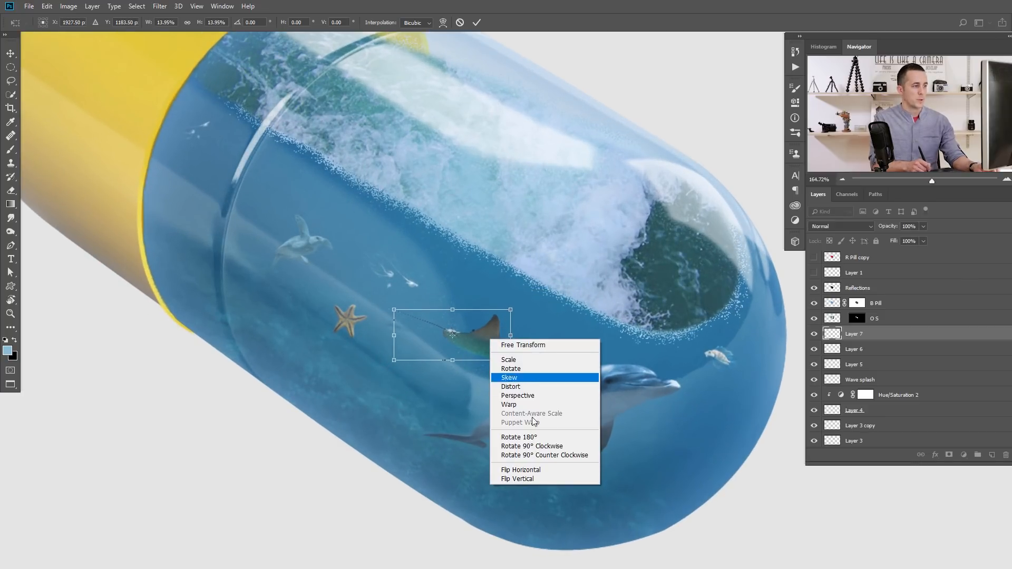
left_click(529, 469)
Move the stingray into the water beside the yellow half, below the small jellyfish, and rotate it.
left_click_drag(517, 293, 268, 222)
left_click_drag(219, 148, 194, 166)
key("Return")
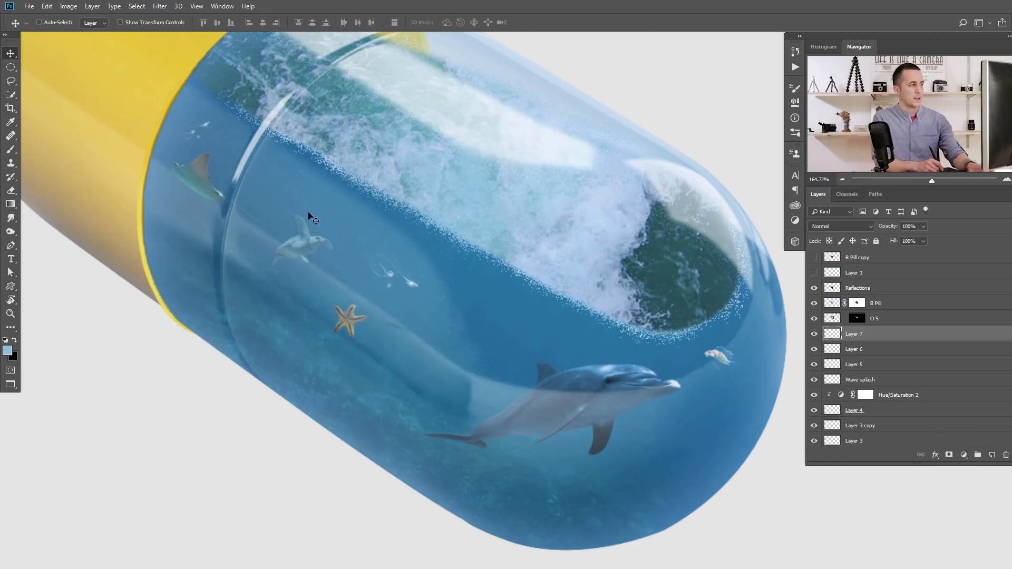
key("ctrl+0")
key("ctrl+t")
left_click_drag(298, 174, 316, 175)
key("Return")
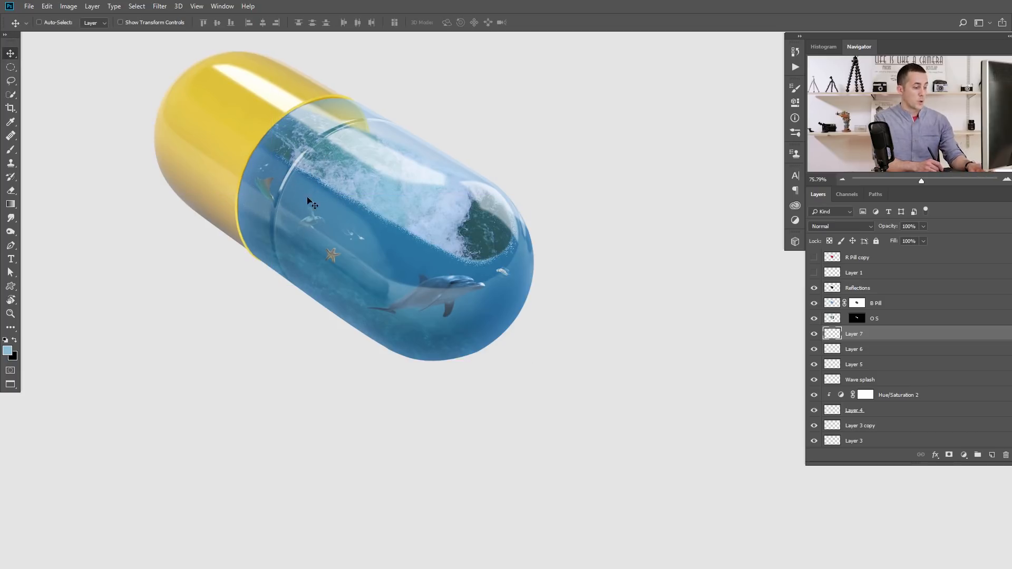
Apply Hue/Saturation directly to the stingray layer with hue +16.
key("ctrl")
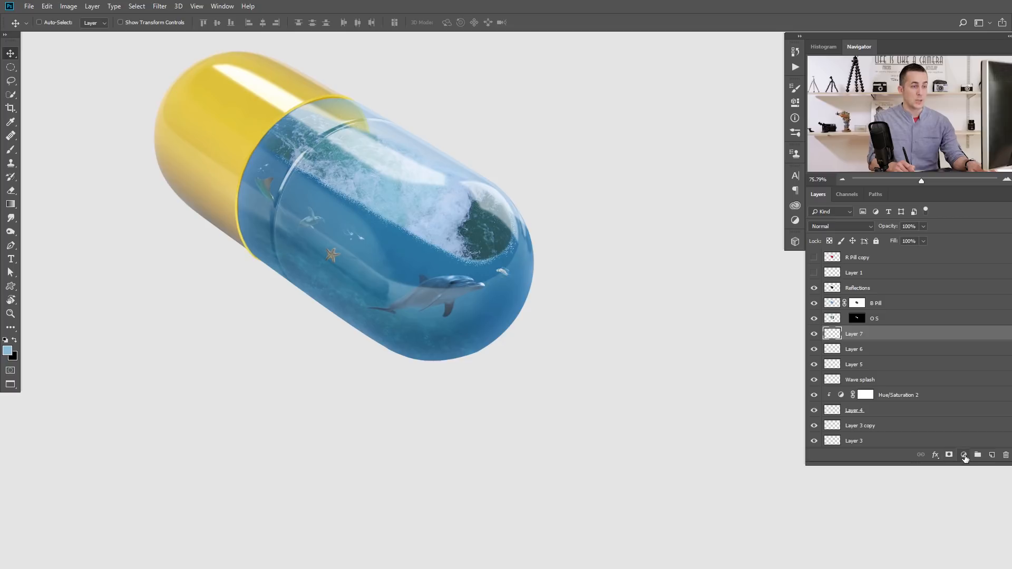
key("ctrl")
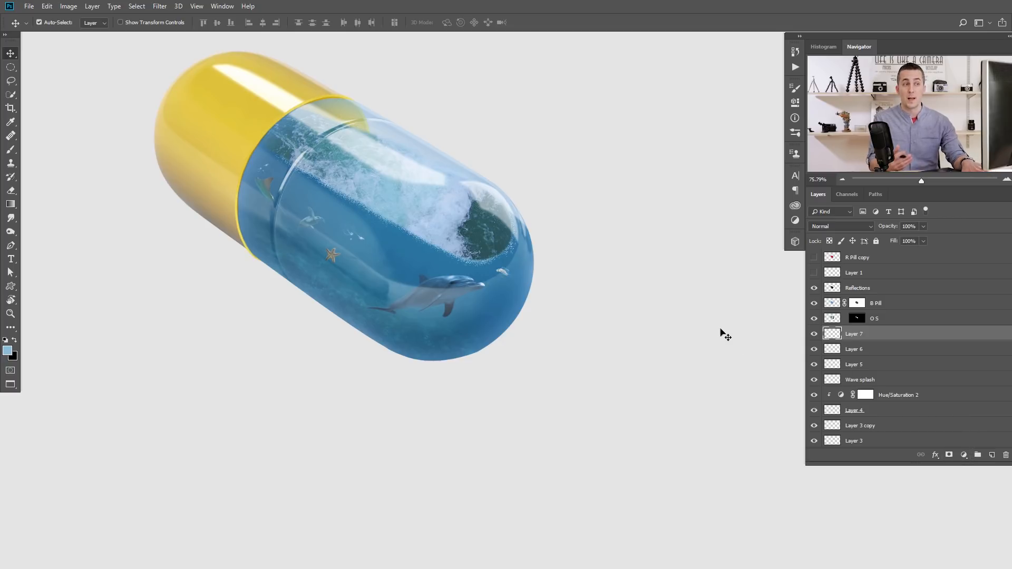
key("ctrl+u")
left_click_drag(848, 269, 701, 255)
left_click_drag(693, 320, 707, 318)
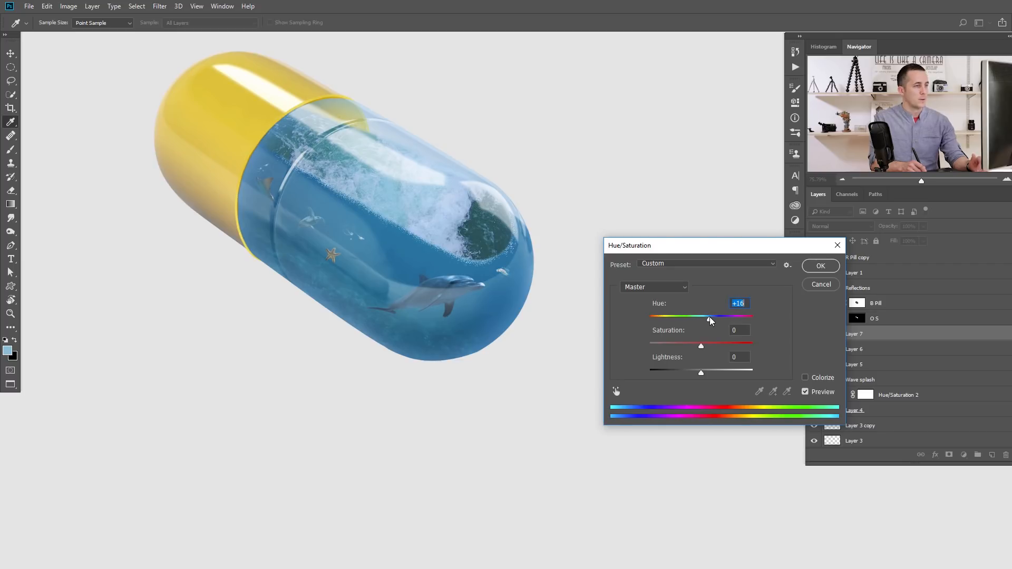
left_click(820, 266)
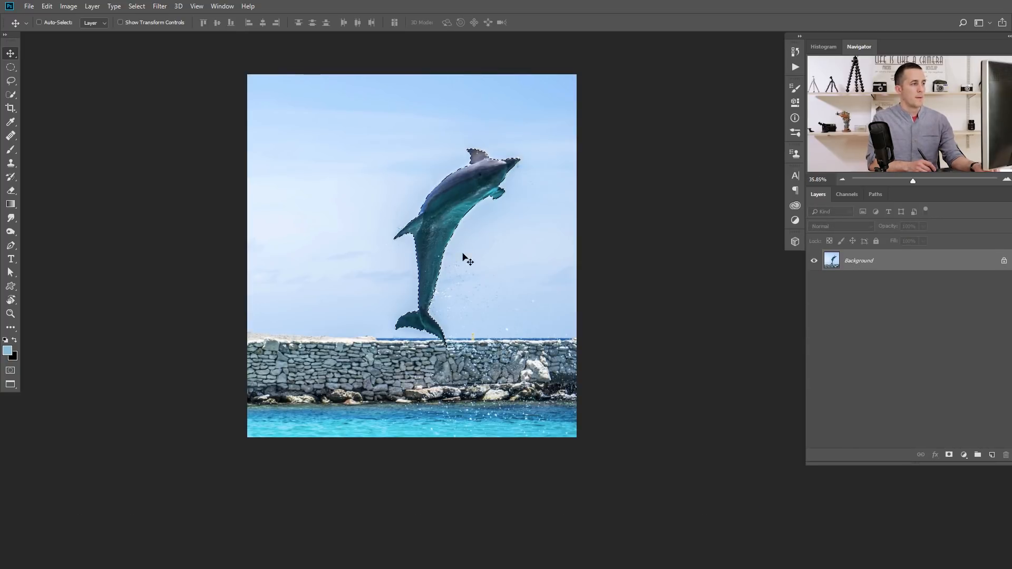
Bring the selected leaping dolphin into the capsule document and scale it to about 11.5%.
key("ctrl")
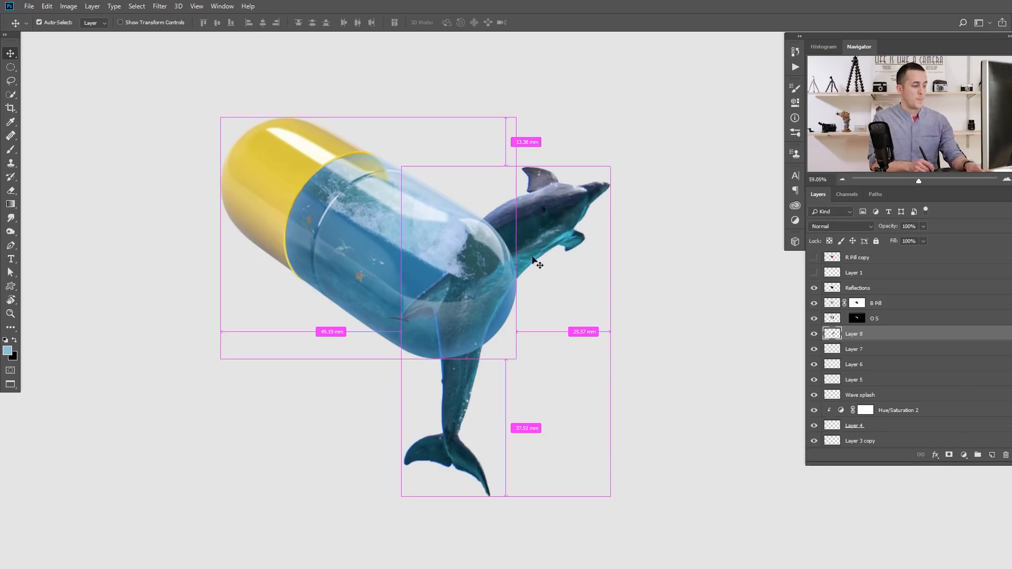
key("ctrl+t")
left_click_drag(611, 167, 589, 175)
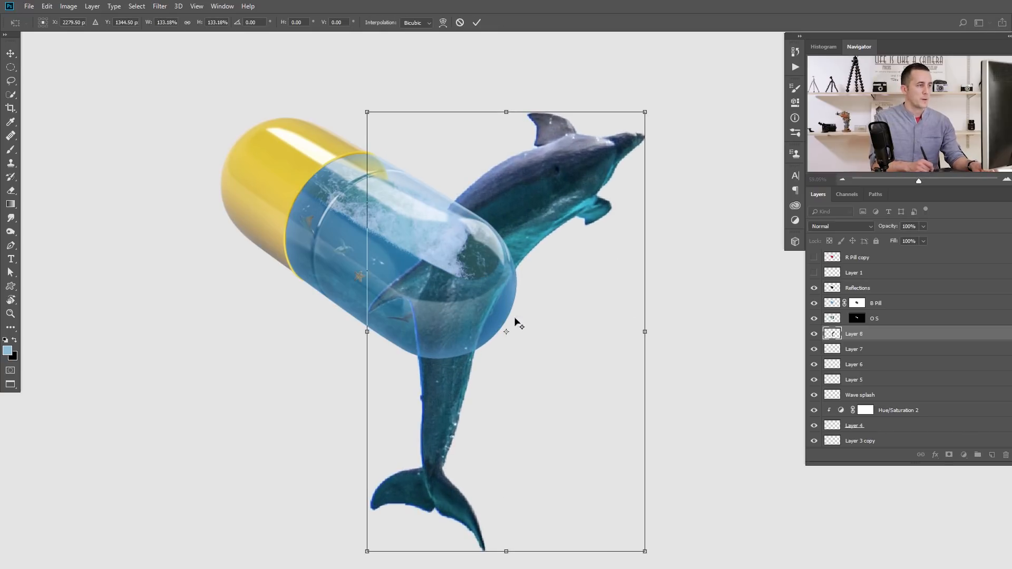
left_click_drag(645, 112, 388, 260)
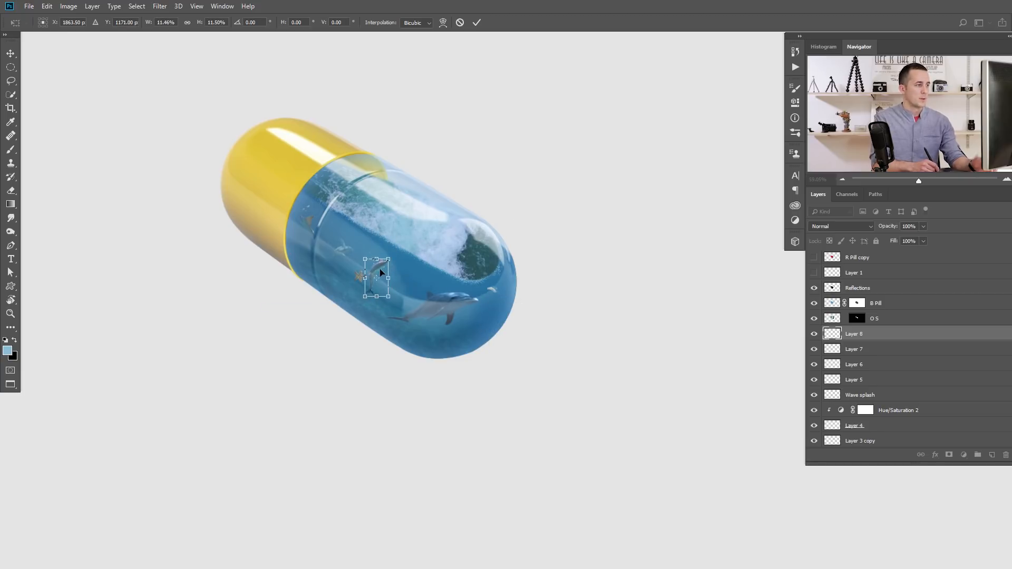
Flip the small dolphin horizontally and rotate it to about -45° so its head points towards the yellow half.
right_click(383, 281)
left_click(422, 407)
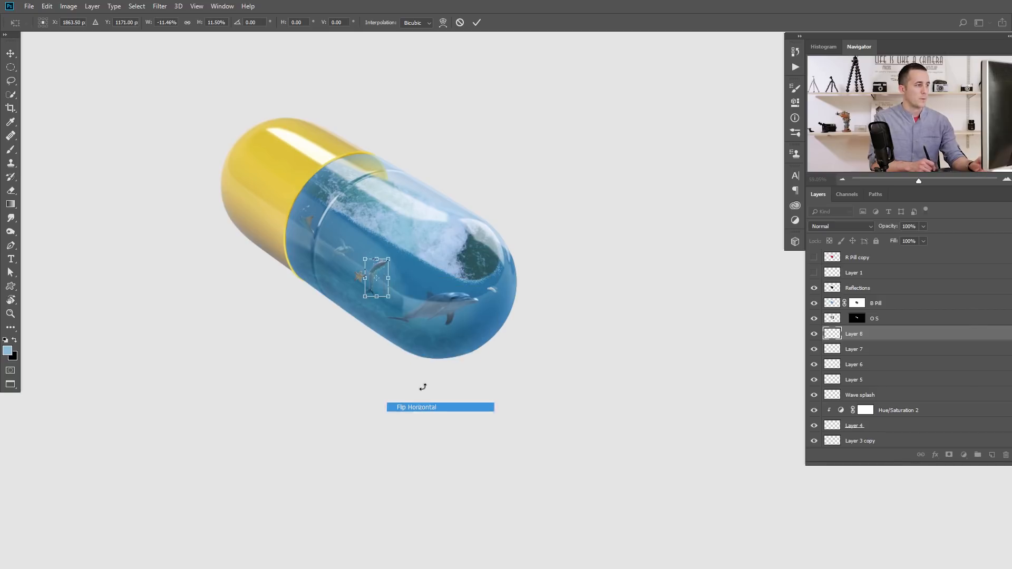
left_click_drag(392, 254, 369, 247)
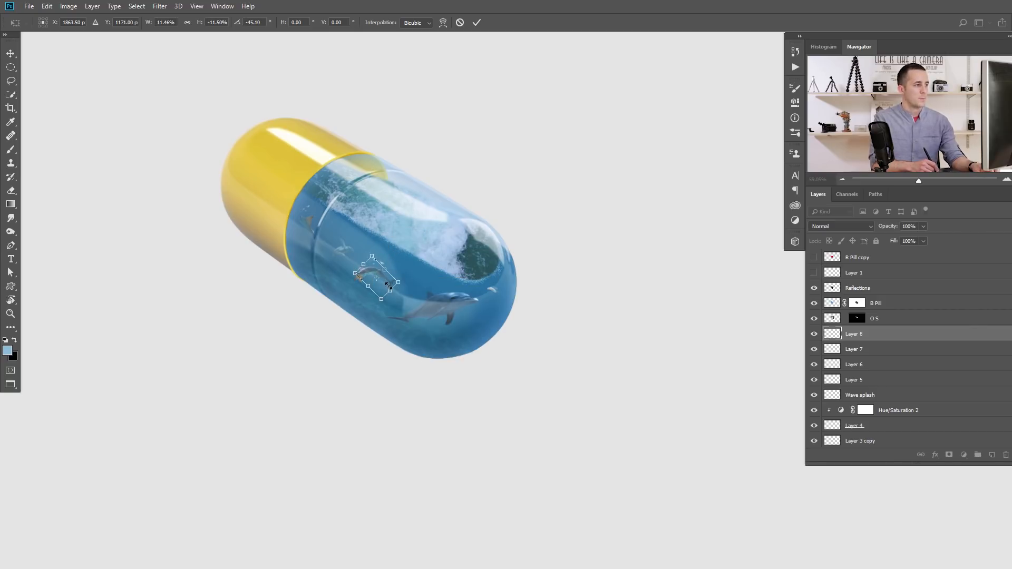
key("Return")
Move the small dolphin into the open water above the large dolphin and set its layer opacity to 54%.
left_click_drag(390, 290, 433, 289)
left_click_drag(893, 228, 867, 230)
left_click_drag(426, 285, 471, 295)
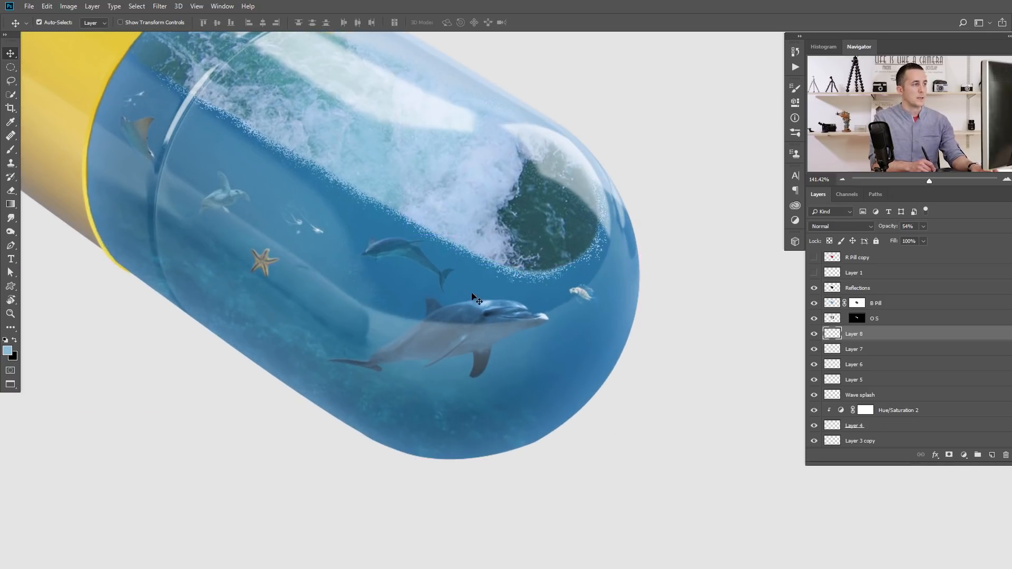
Rotate the small dolphin counter-clockwise until its body lies nearly level above the large dolphin.
key("ctrl+t")
left_click_drag(464, 251, 493, 213)
double_click(431, 266)
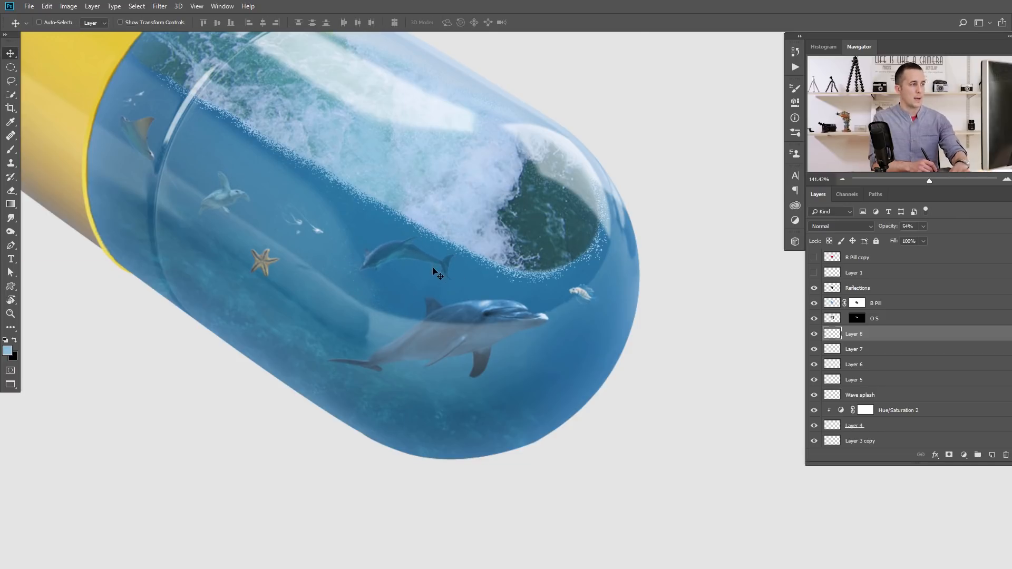
Darken the small dolphin with a clipped Curves adjustment and lower its layer opacity to about 32%.
scroll(486, 252, "down", 5)
left_click(963, 455)
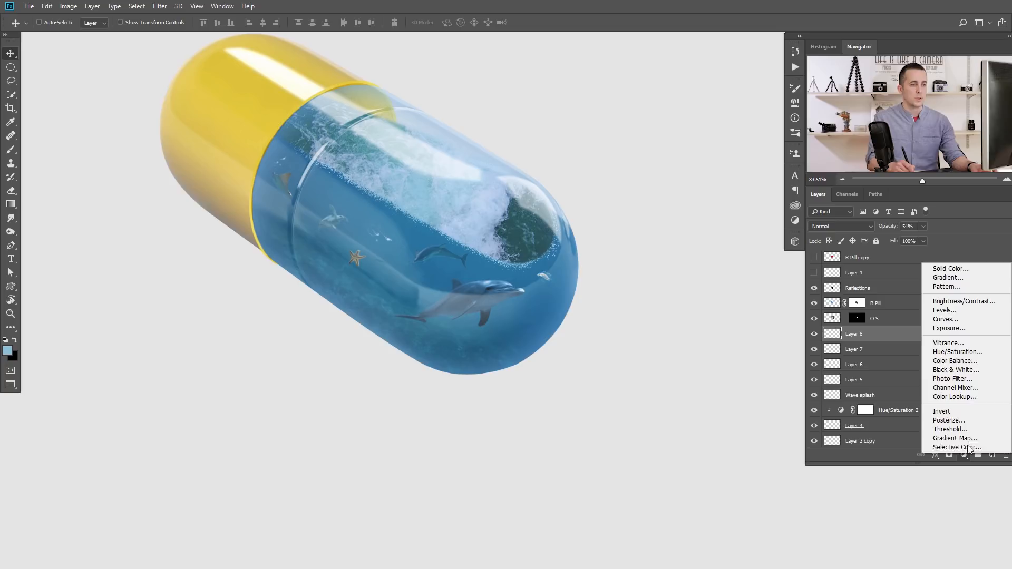
left_click(949, 320)
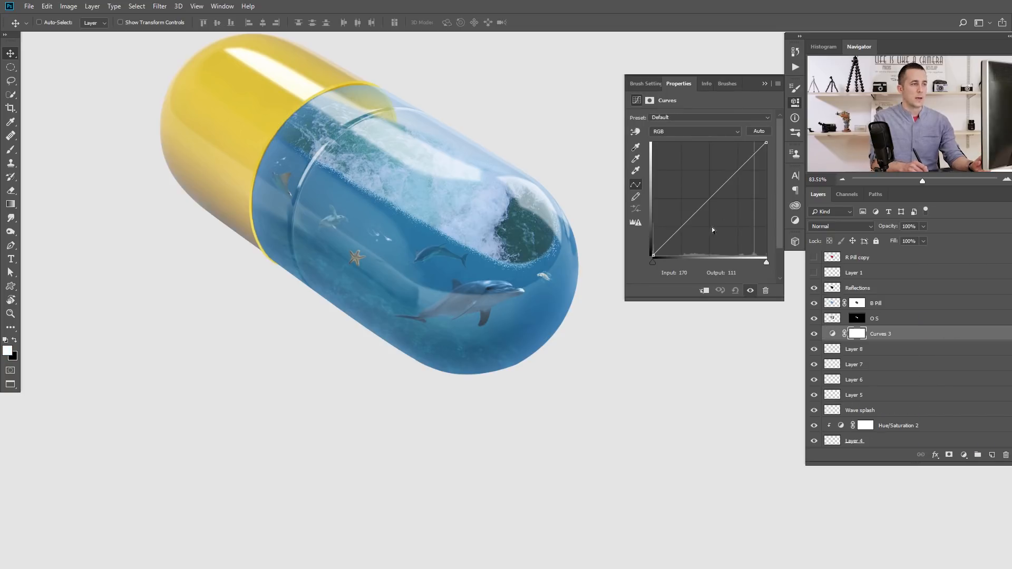
left_click_drag(711, 198, 719, 207)
left_click(831, 349)
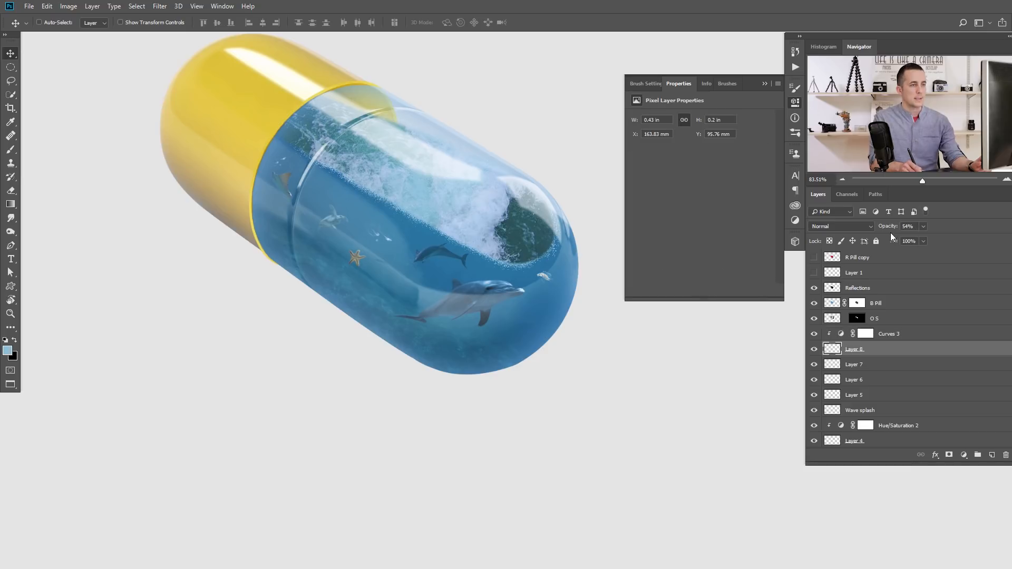
left_click_drag(890, 228, 883, 228)
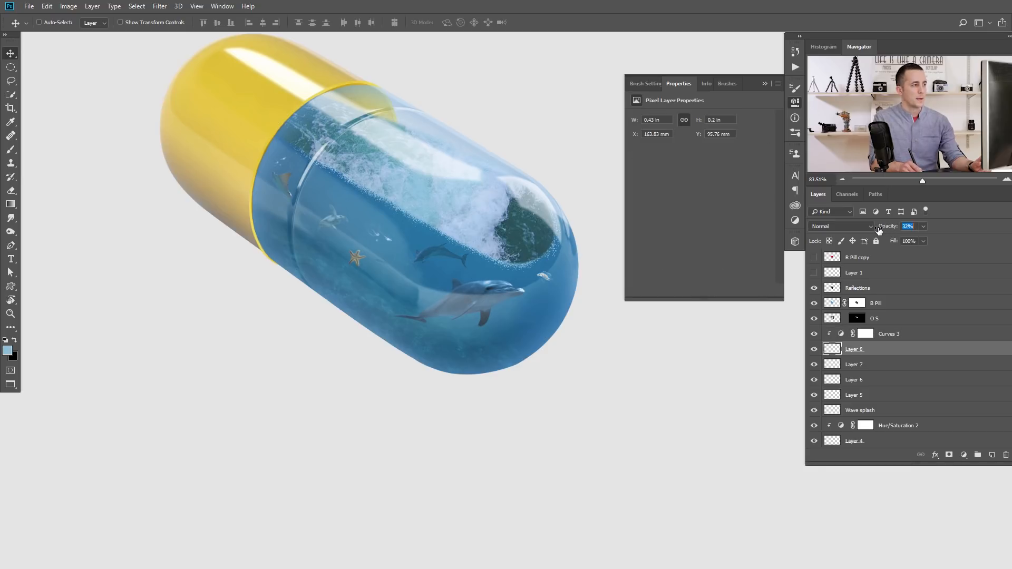
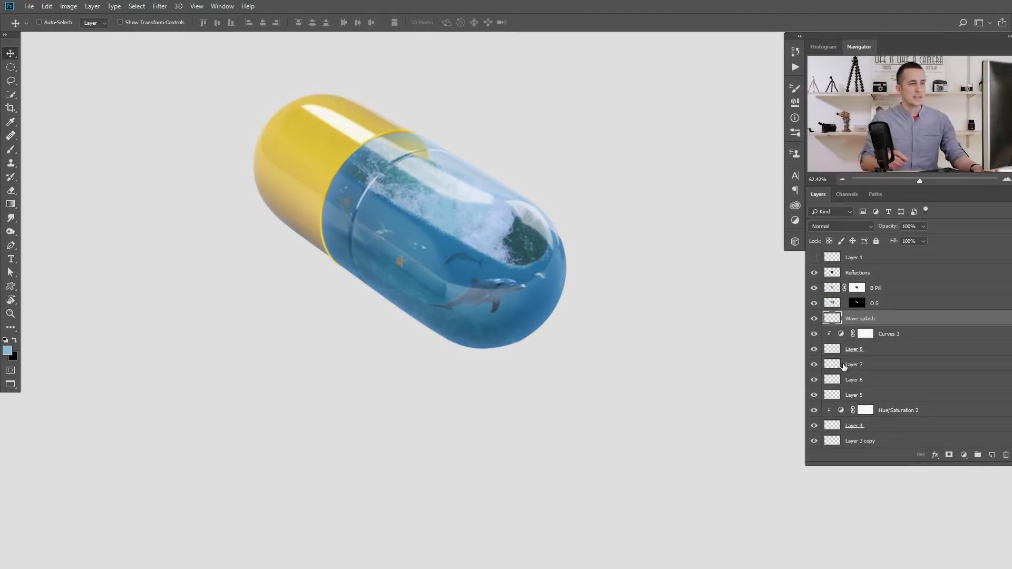
Group the animal layers and their adjustments, from Curves 3 down to layer D, and name the group Animals.
scroll(843, 359, "down", 2)
left_click(838, 307)
scroll(836, 337, "down", 3)
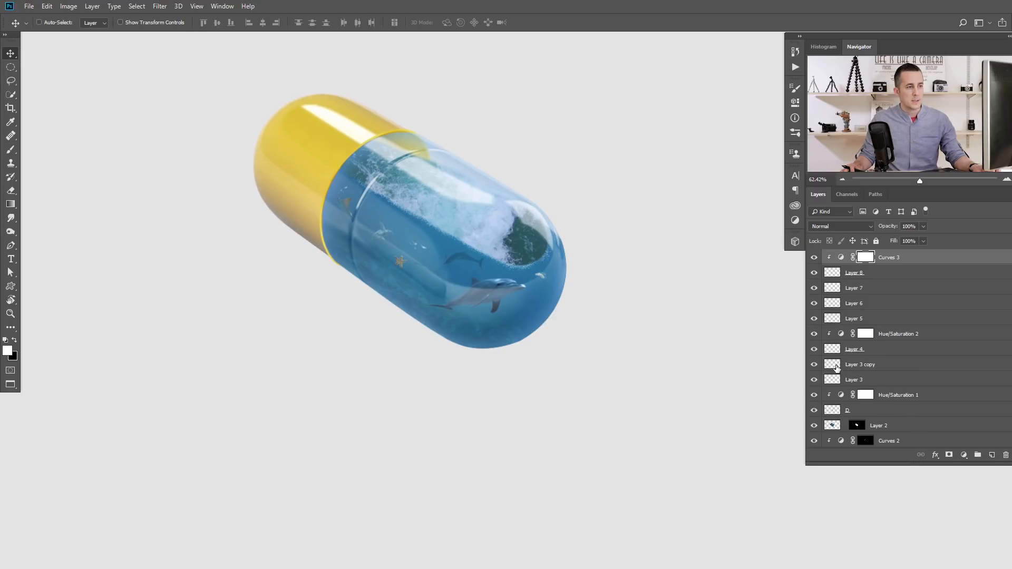
left_click(814, 410)
left_click(815, 410)
left_click(831, 410, "shift")
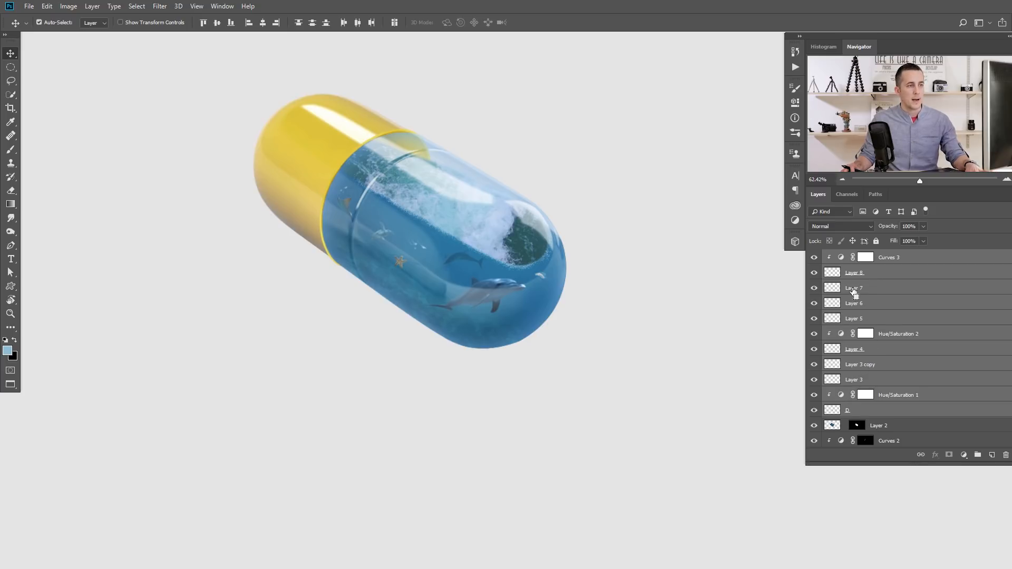
key("ctrl+g")
double_click(850, 319)
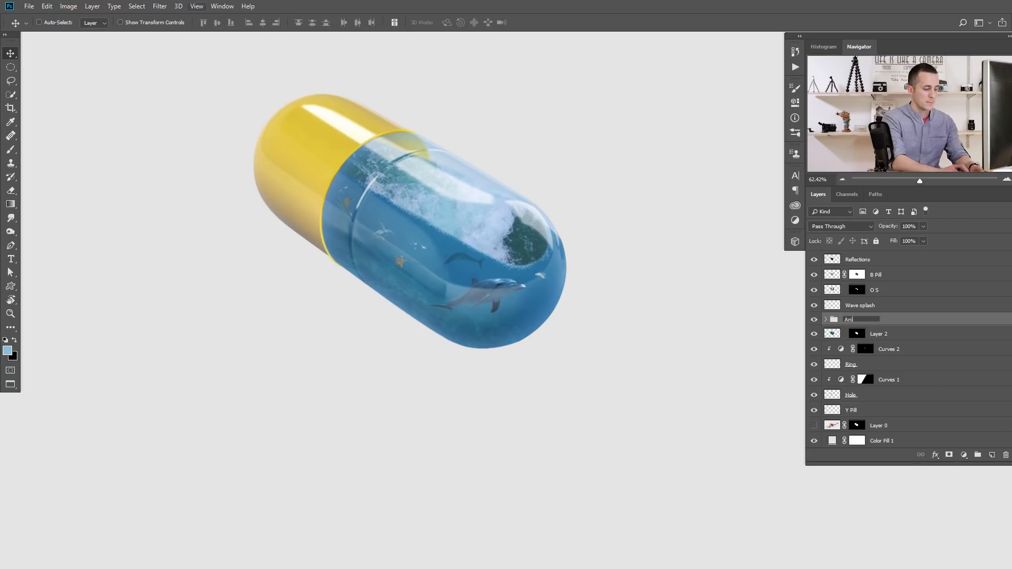
type("Animals")
key("Return")
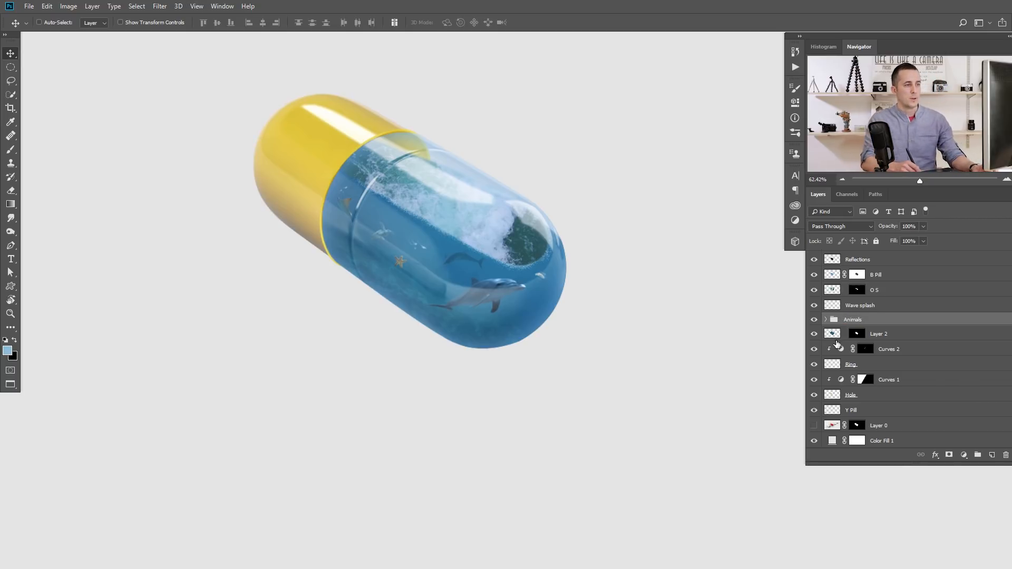
Rename Layer 2, the water image below the Animals group, as Ocean.
left_click(814, 320)
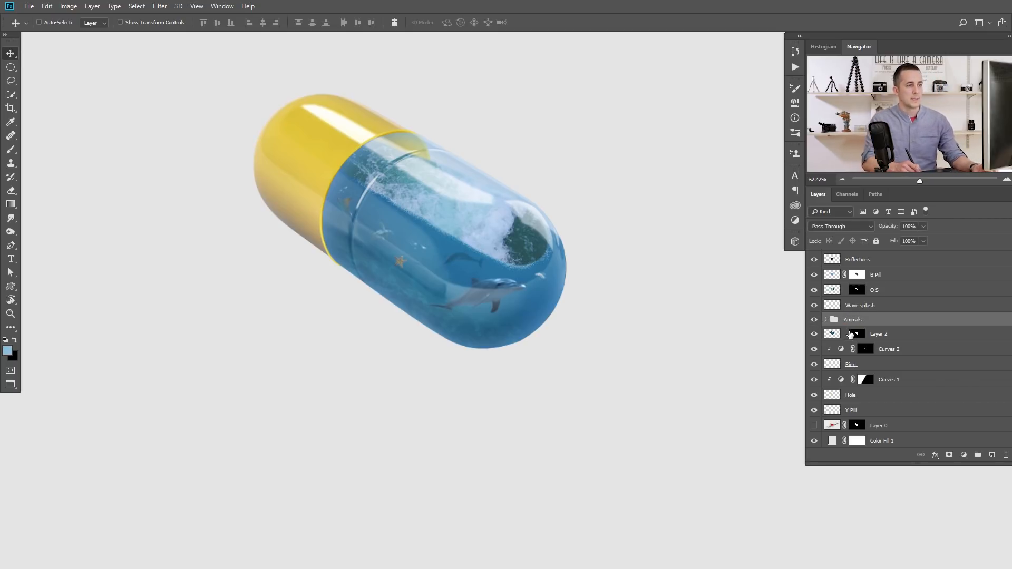
left_click(814, 334)
left_click(814, 334)
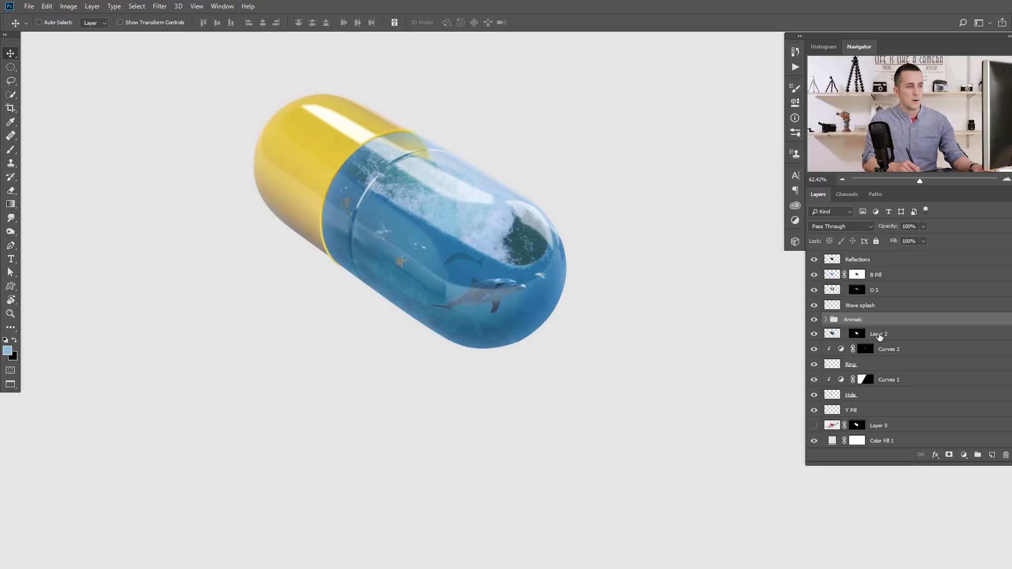
left_click(879, 337)
double_click(879, 335)
type("Ocean")
key("Return")
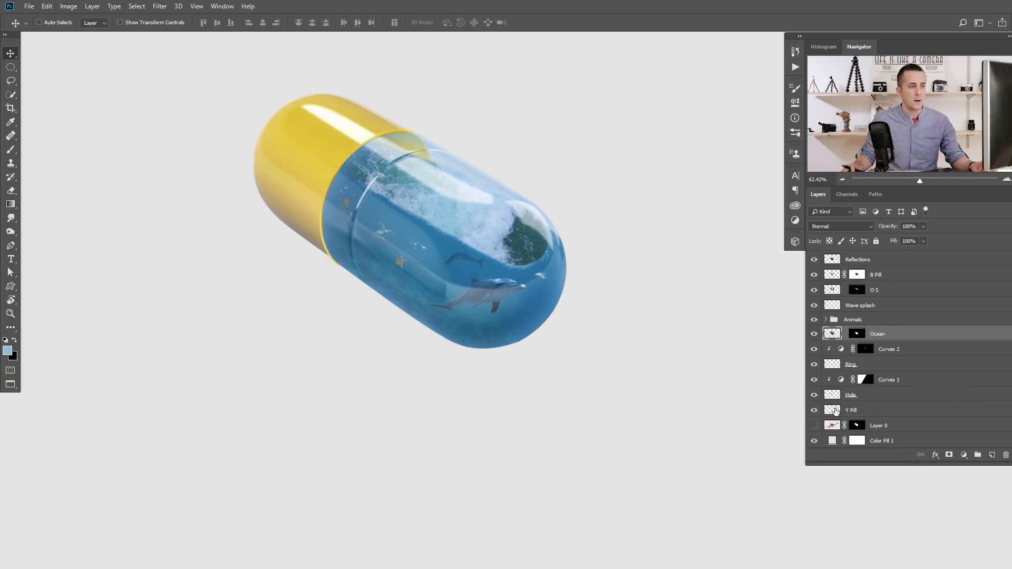
Create a new layer above Layer 0 and fill it with black in the capsule shape taken from Layer 0's mask.
left_click(831, 425)
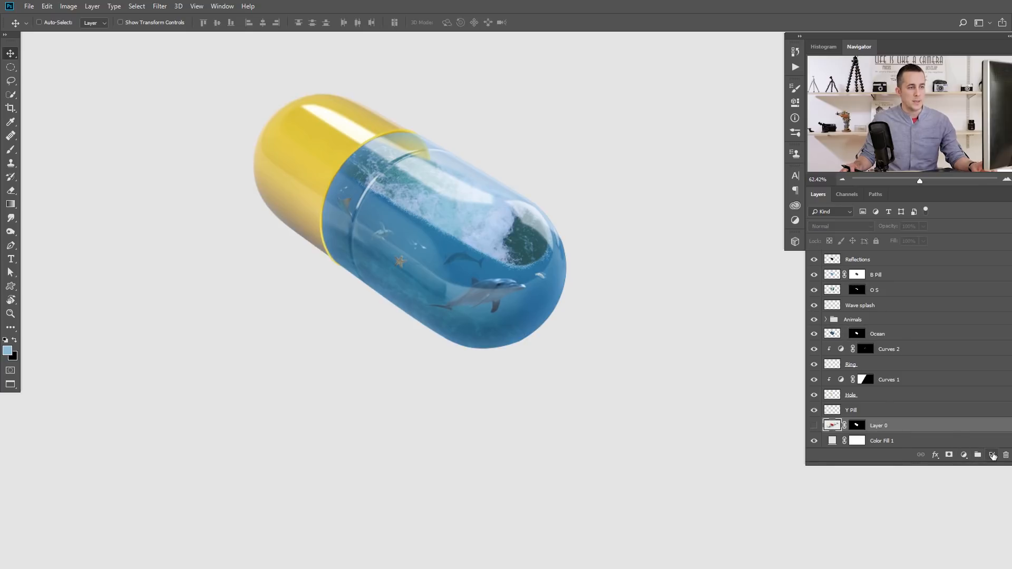
left_click(991, 455)
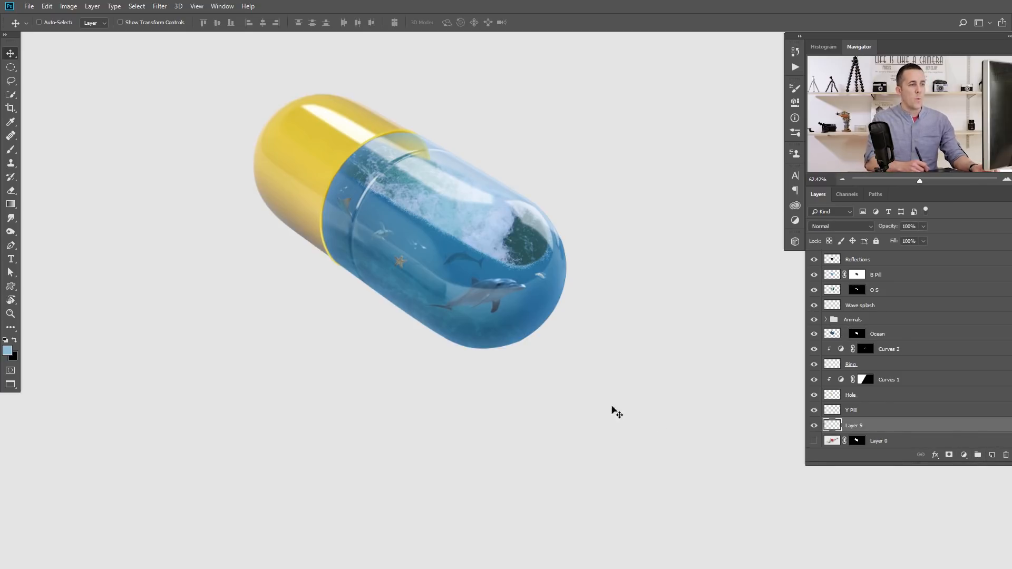
left_click_drag(576, 290, 494, 329)
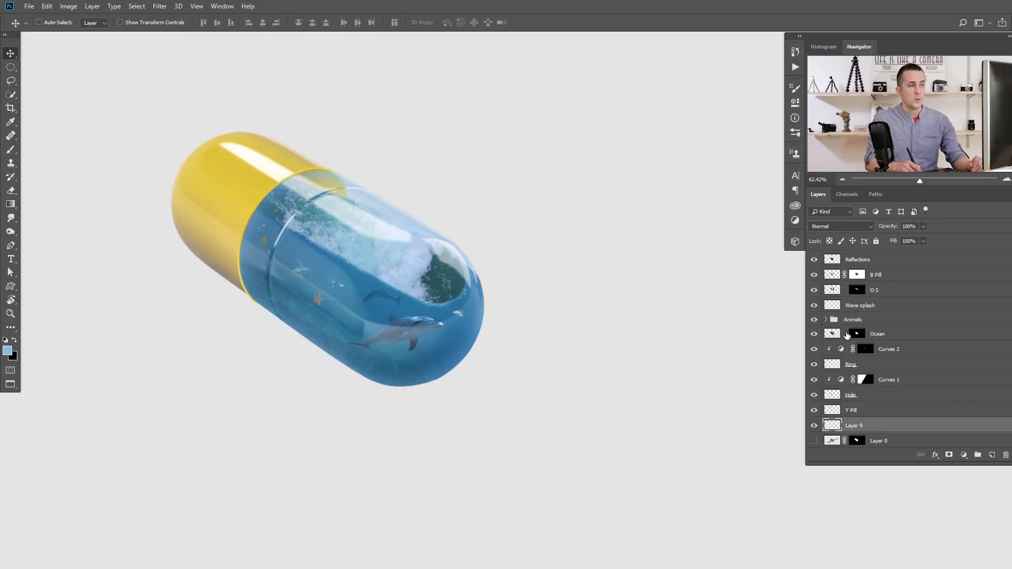
scroll(859, 430, "down", 1)
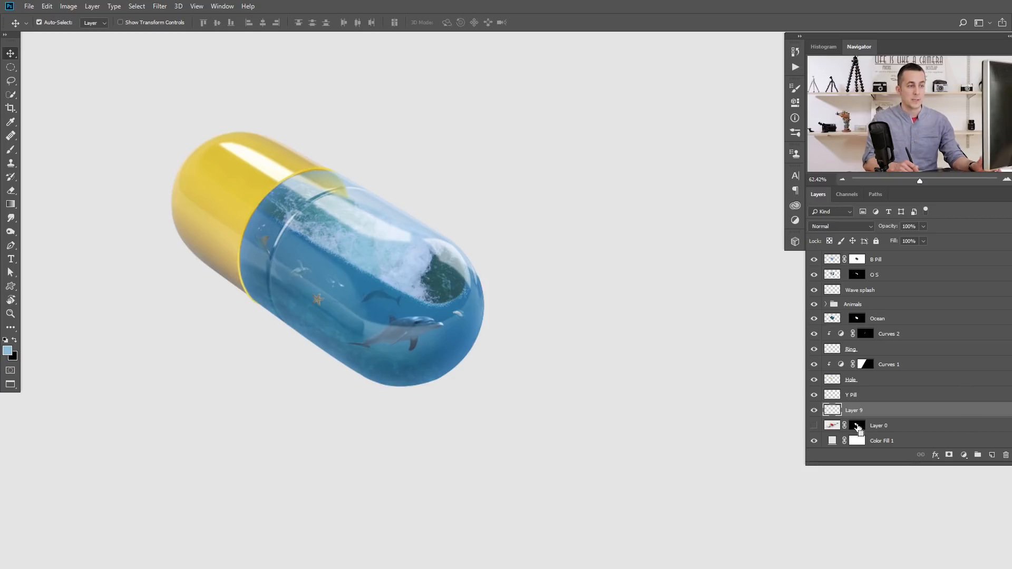
left_click(856, 427, "ctrl")
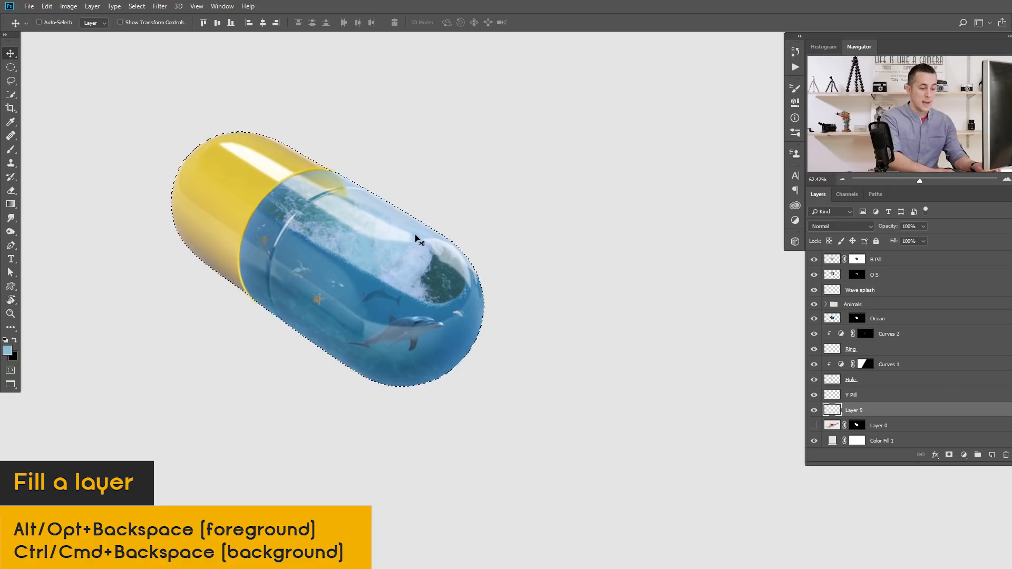
key("ctrl+BackSpace")
key("ctrl+d")
Move the black capsule shape into the empty space beside the capsule and rotate it about 56.7° so it stands upright.
left_click_drag(418, 271, 627, 300)
key("ctrl+t")
left_click_drag(383, 143, 587, 138)
key("Return")
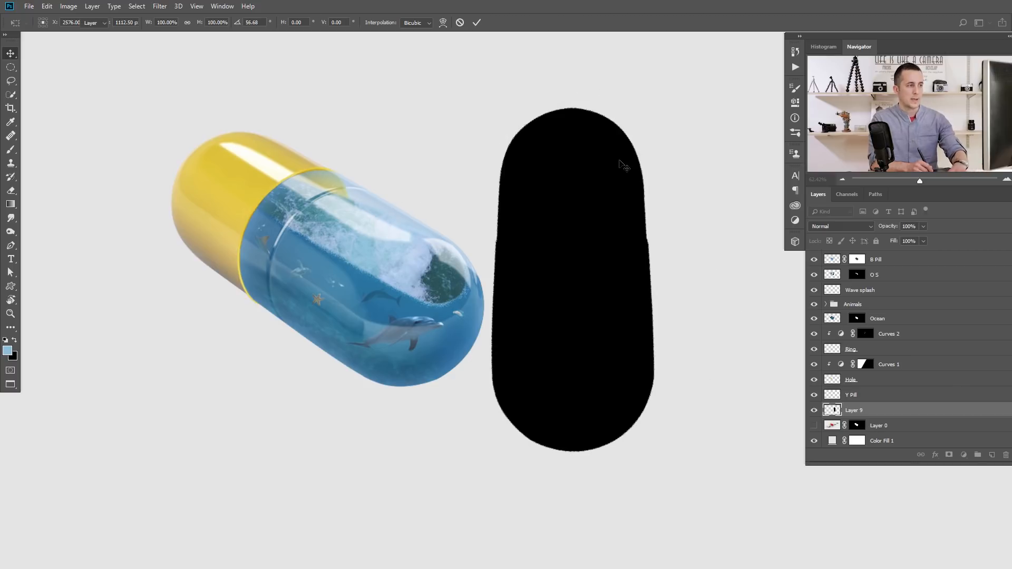
Distort the black shape into a flattened, slanted cast shadow lying beneath the capsule and extending past its blue end.
key("ctrl+t")
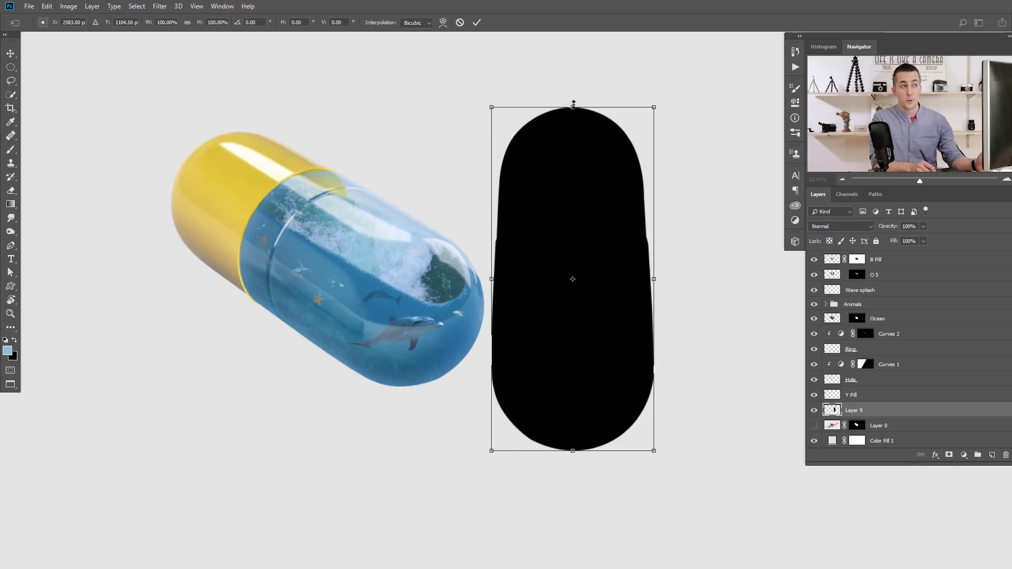
left_click_drag(573, 107, 214, 238)
left_click_drag(653, 451, 605, 374)
left_click_drag(467, 452, 490, 393)
left_click_drag(273, 332, 291, 326)
left_click_drag(576, 368, 576, 359)
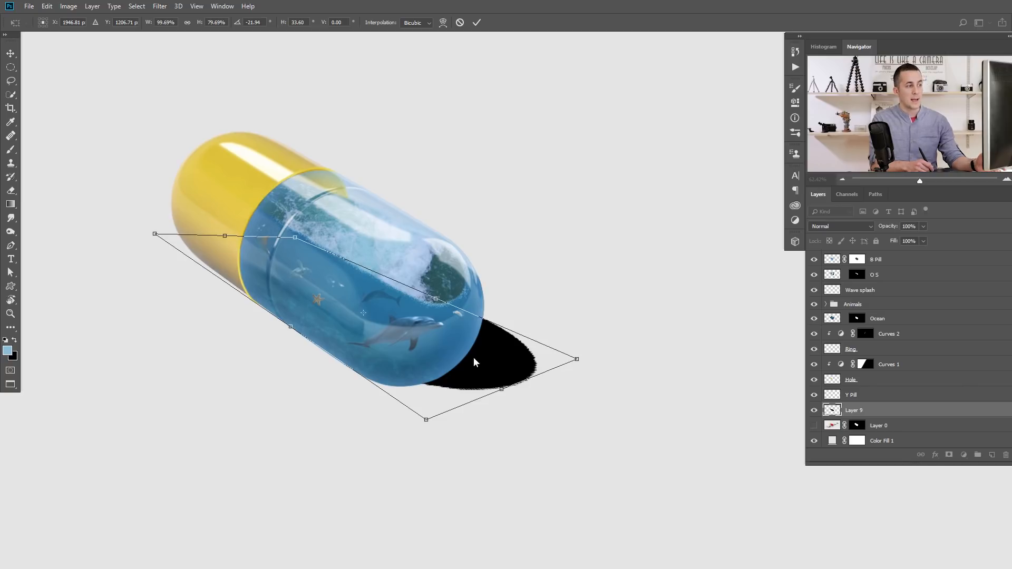
Warp the black shadow so its lower edge bulges out below the rounded blue end of the capsule.
right_click(475, 362)
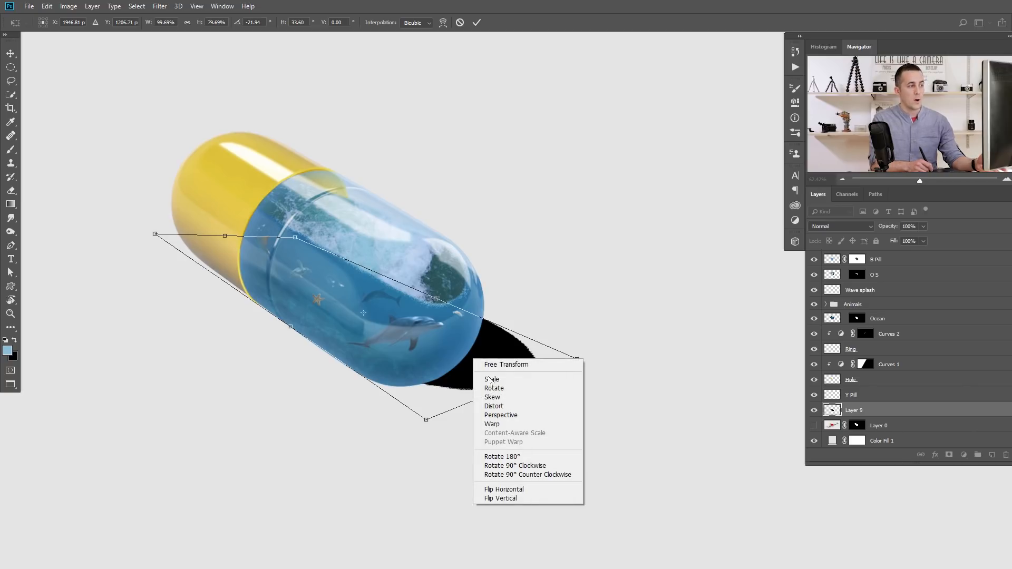
left_click(499, 425)
left_click_drag(378, 361, 401, 383)
left_click_drag(512, 390, 516, 392)
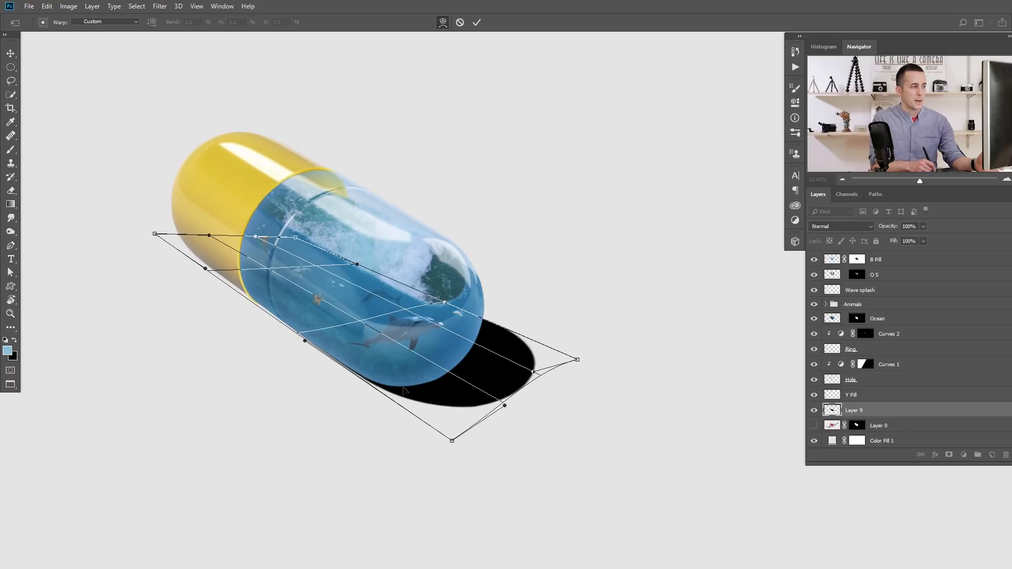
Distort the shadow's corners and edges to widen it beyond the blue end and tuck its other end under the yellow half.
right_click(444, 389)
left_click(452, 392)
left_click_drag(451, 437, 452, 442)
left_click_drag(598, 368, 595, 363)
left_click_drag(444, 300, 470, 294)
left_click_drag(325, 239, 316, 224)
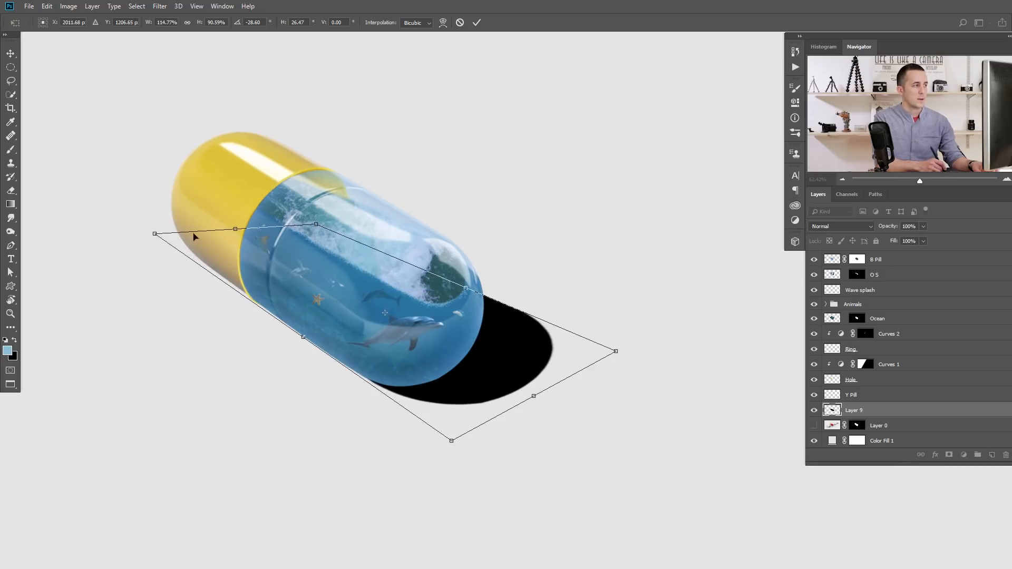
left_click_drag(154, 234, 157, 241)
left_click_drag(318, 225, 315, 224)
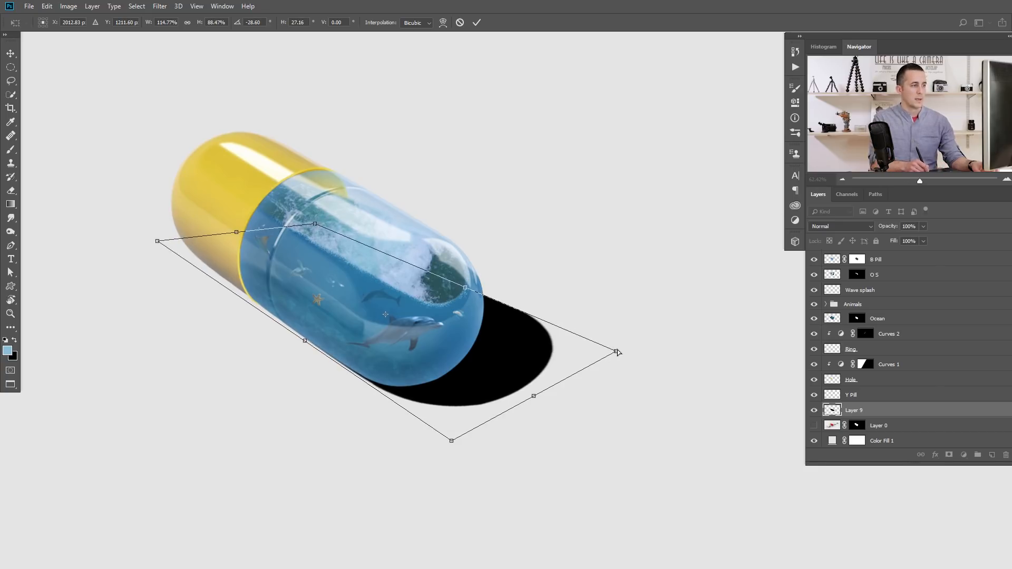
left_click_drag(465, 285, 475, 279)
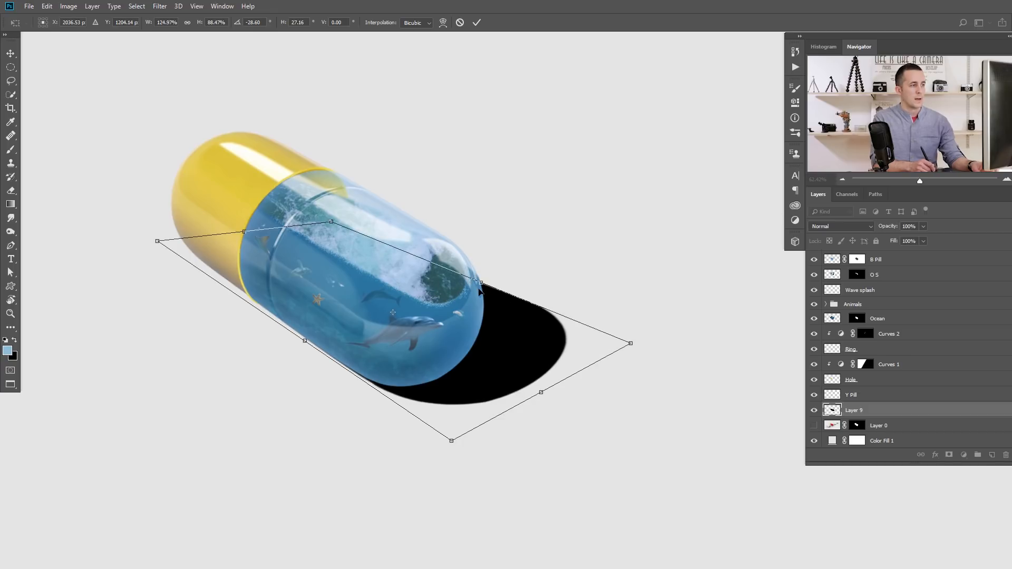
key("Return")
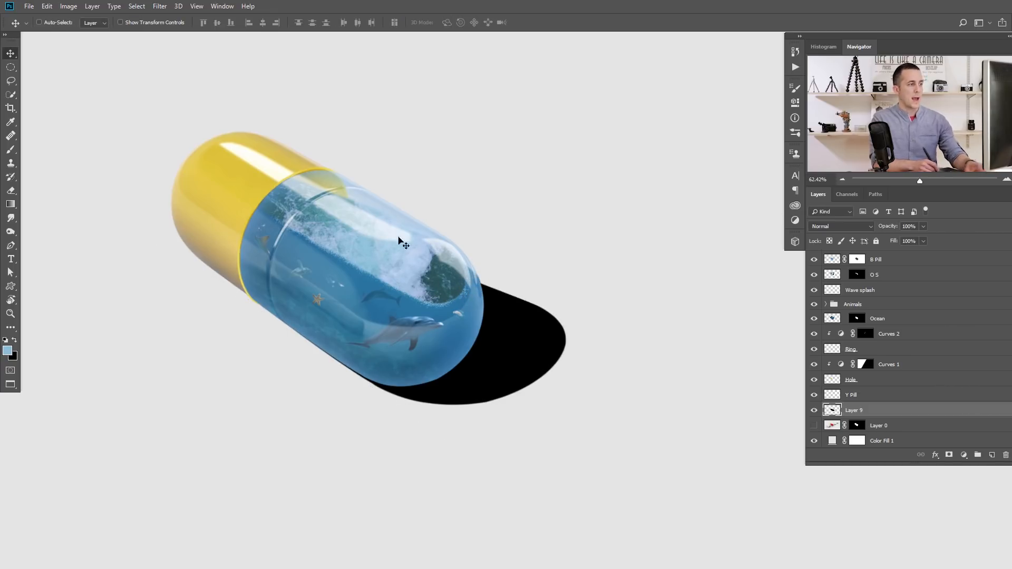
Soften the shadow with a Gaussian Blur of 18.0 pixels radius.
left_click(160, 6)
mouse_move(175, 128)
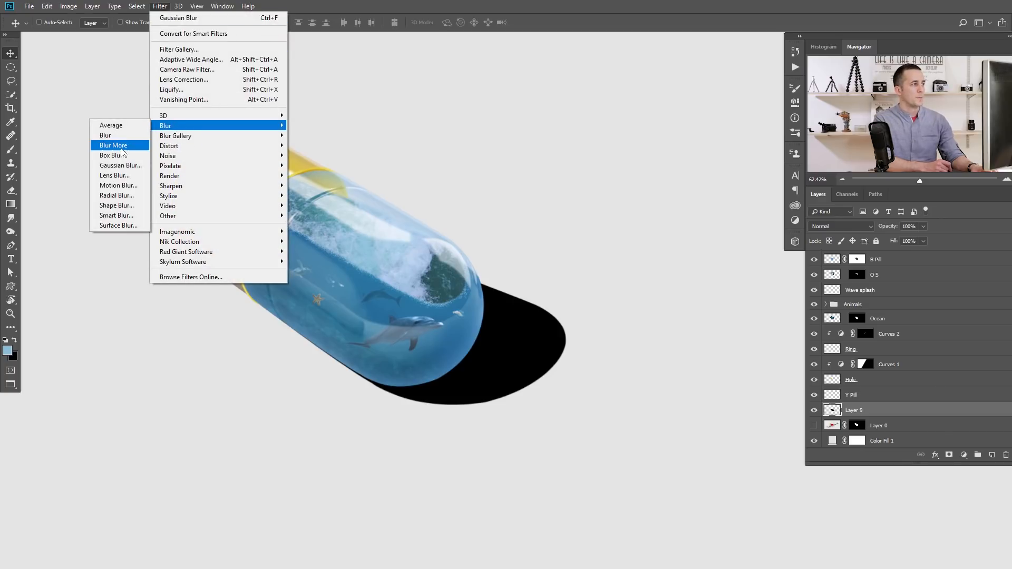
left_click(124, 165)
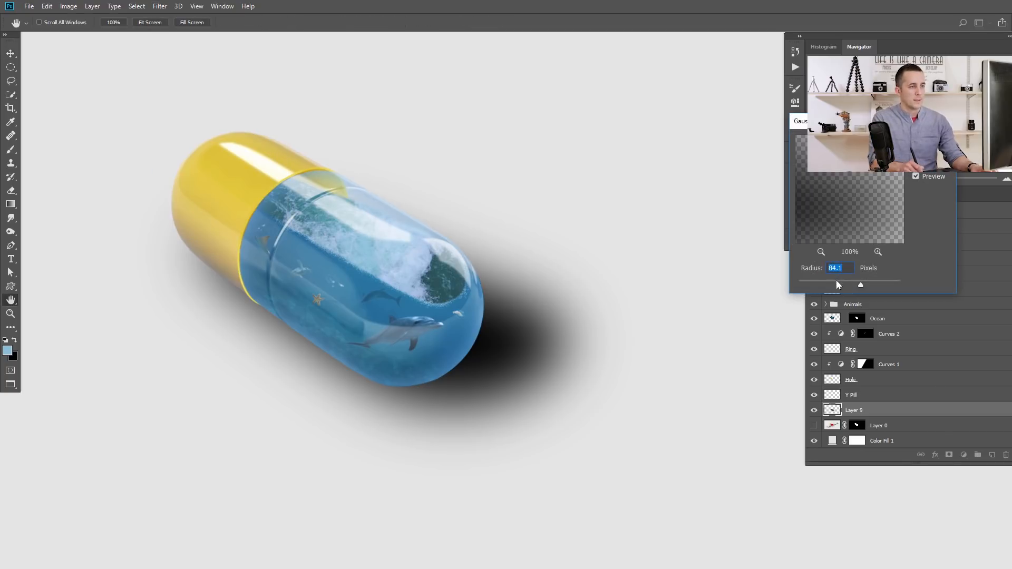
left_click(836, 281)
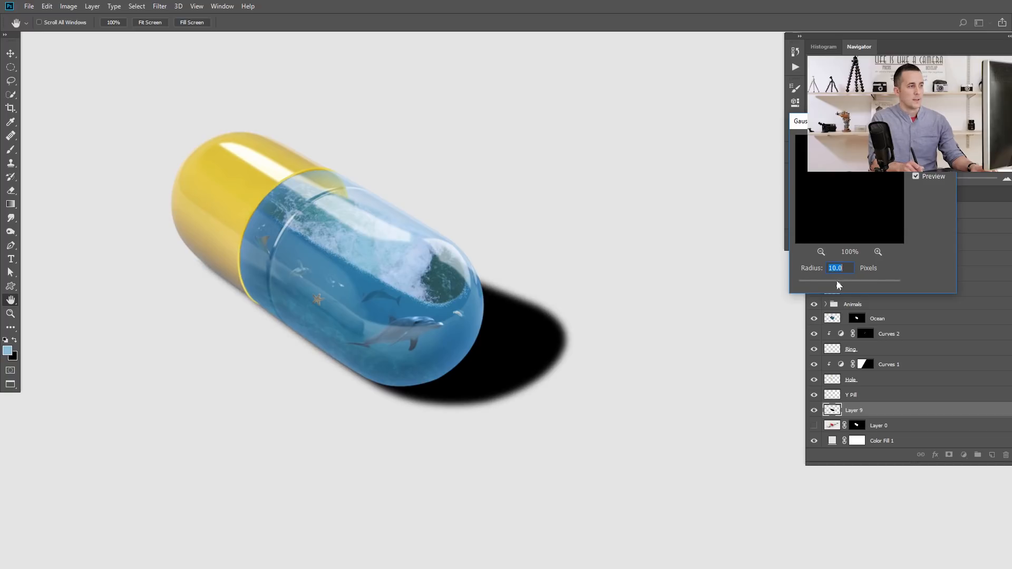
left_click_drag(836, 281, 841, 281)
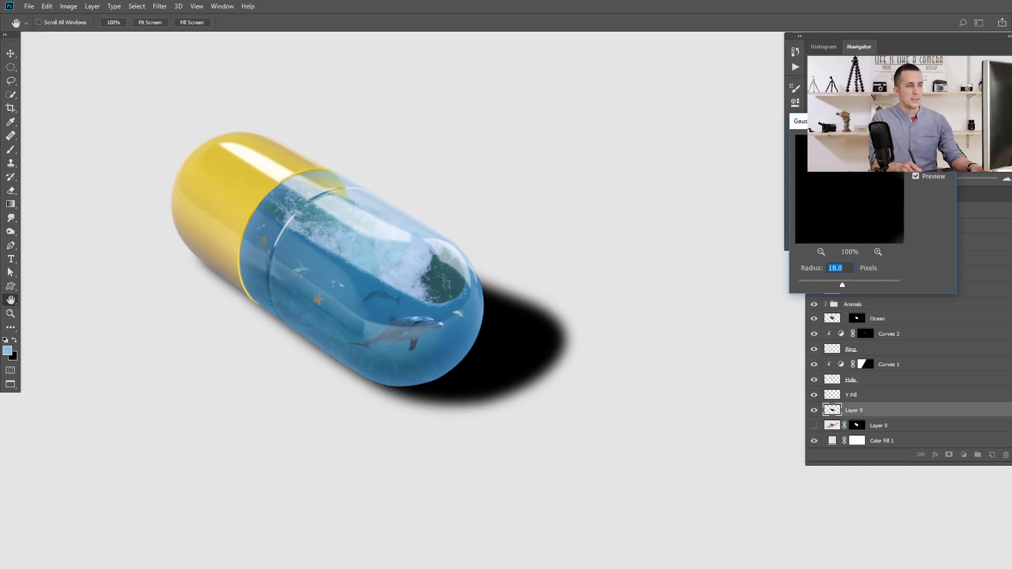
left_click(929, 140)
Set the shadow layer's opacity to 39% and shift the shadow closer beneath the capsule.
left_click_drag(890, 227, 853, 234)
left_click_drag(519, 316, 500, 345)
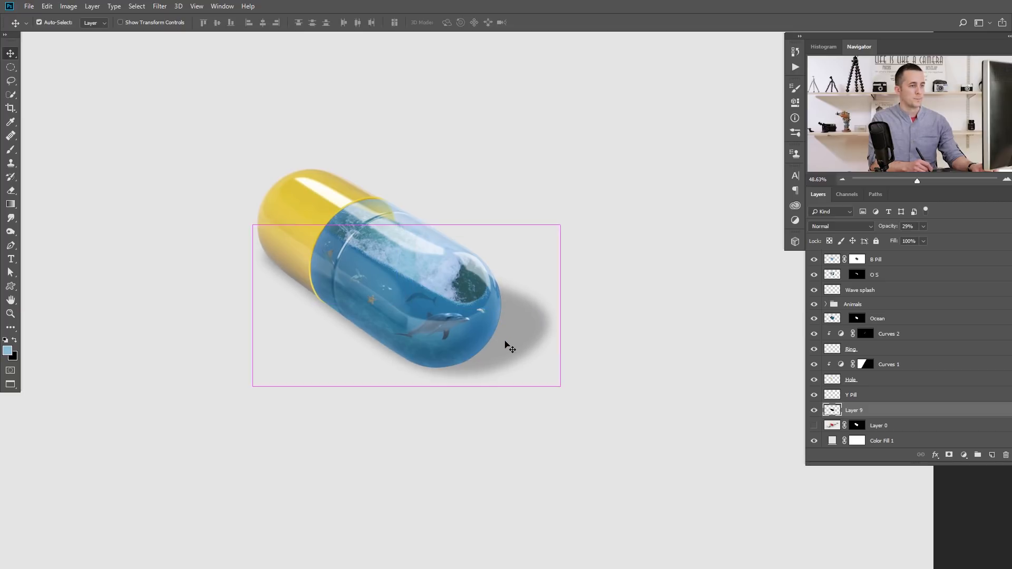
left_click_drag(887, 228, 892, 230)
Distort the shadow slightly by pulling its upper corner near the yellow half inward under the capsule.
key("ctrl+t")
left_click_drag(253, 228, 259, 224)
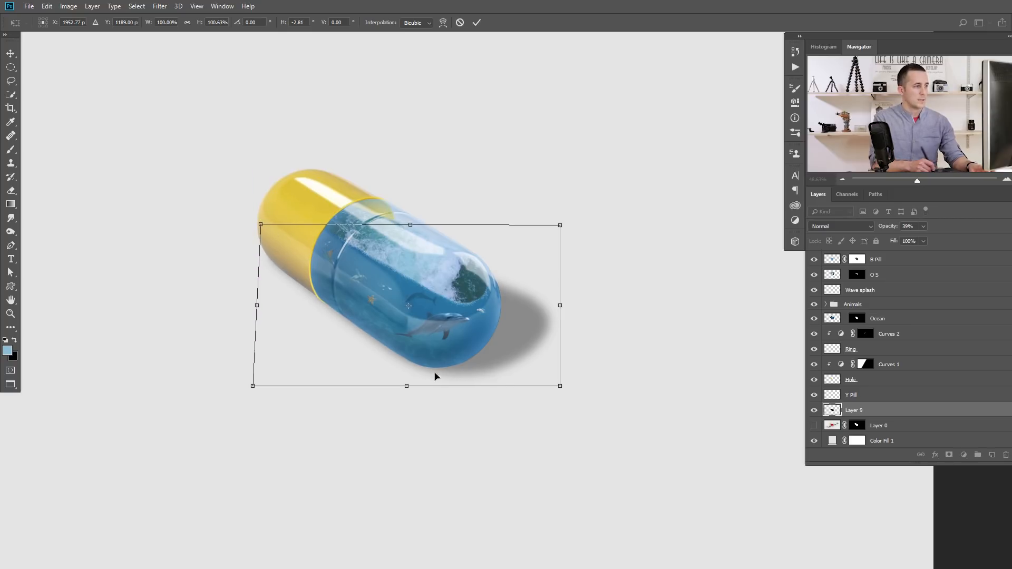
key("Return")
Add a layer mask to the shadow layer and apply a black-and-white linear gradient across the capsule's blue end.
left_click(948, 454)
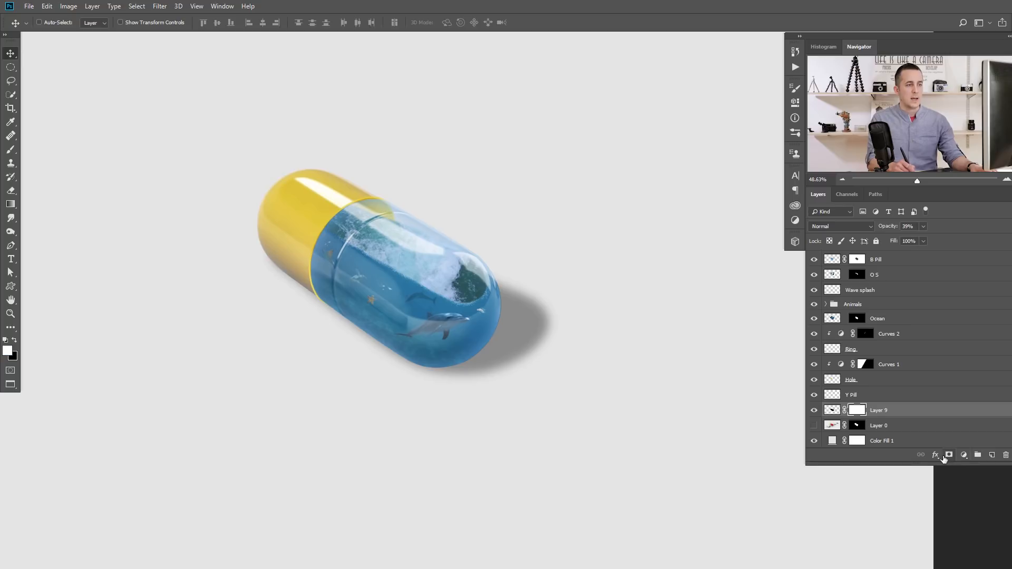
left_click(11, 206)
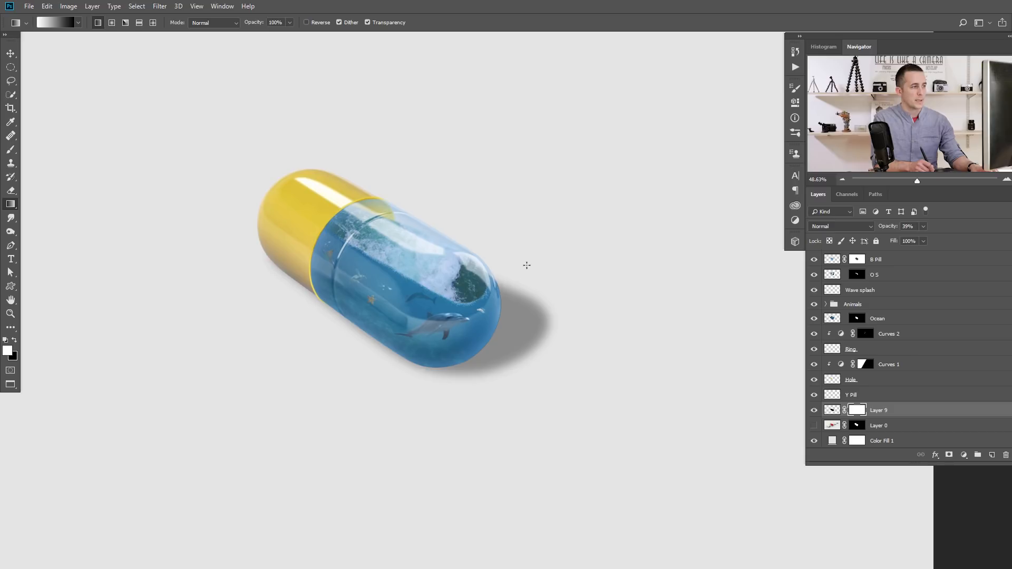
left_click_drag(599, 225, 599, 225)
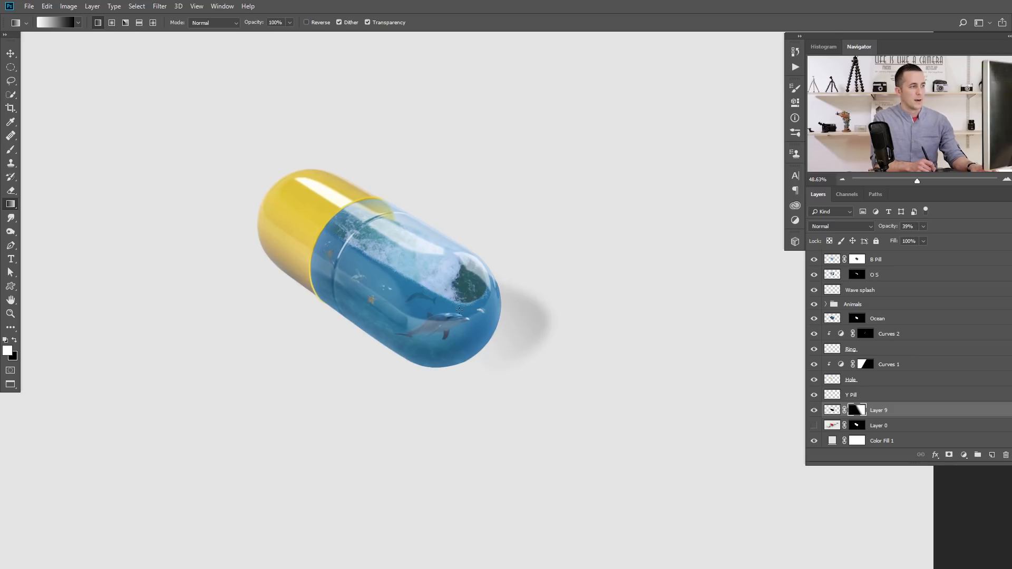
key("ctrl+z")
key("x")
left_click_drag(454, 304, 496, 277)
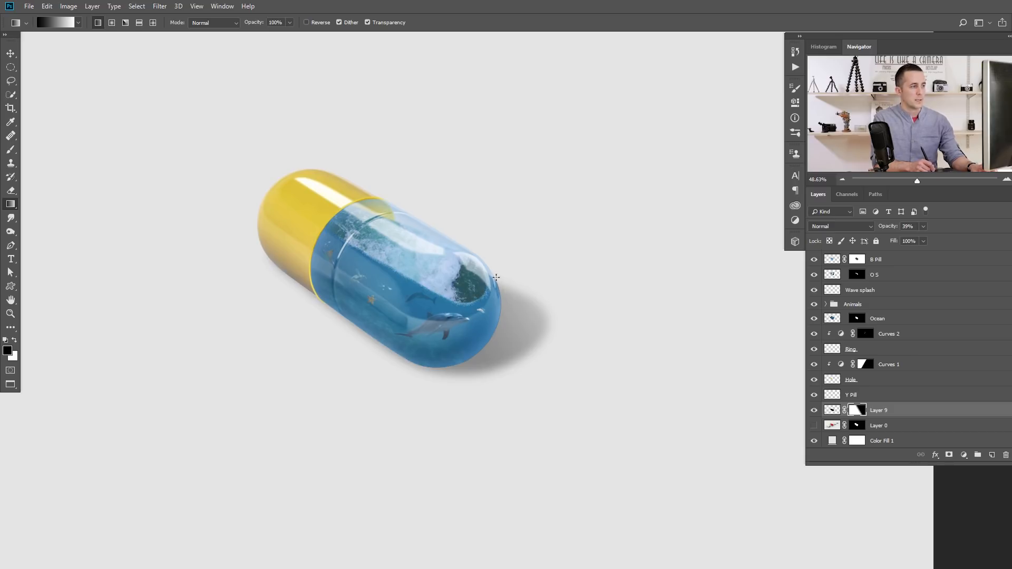
Redraw the shadow's mask gradient so the shadow fades out gradually away from the blue end.
left_click_drag(510, 217, 511, 217)
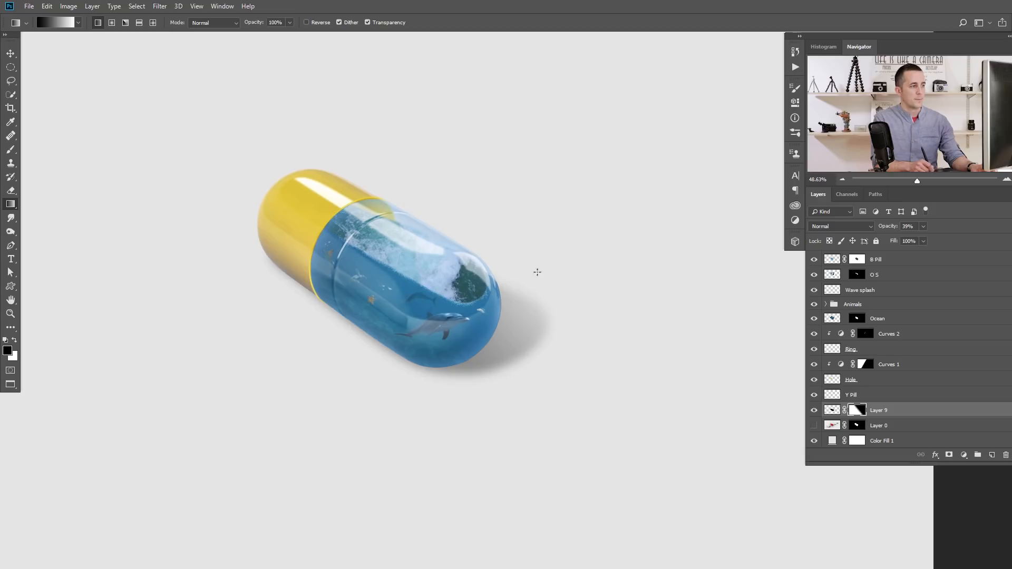
key("ctrl+z")
left_click_drag(574, 248, 480, 283)
left_click_drag(418, 305, 471, 297)
key("ctrl+z")
left_click_drag(541, 233, 420, 295)
mouse_move(482, 288)
left_mouse_down()
mouse_move(460, 299)
mouse_move(472, 299)
left_mouse_up()
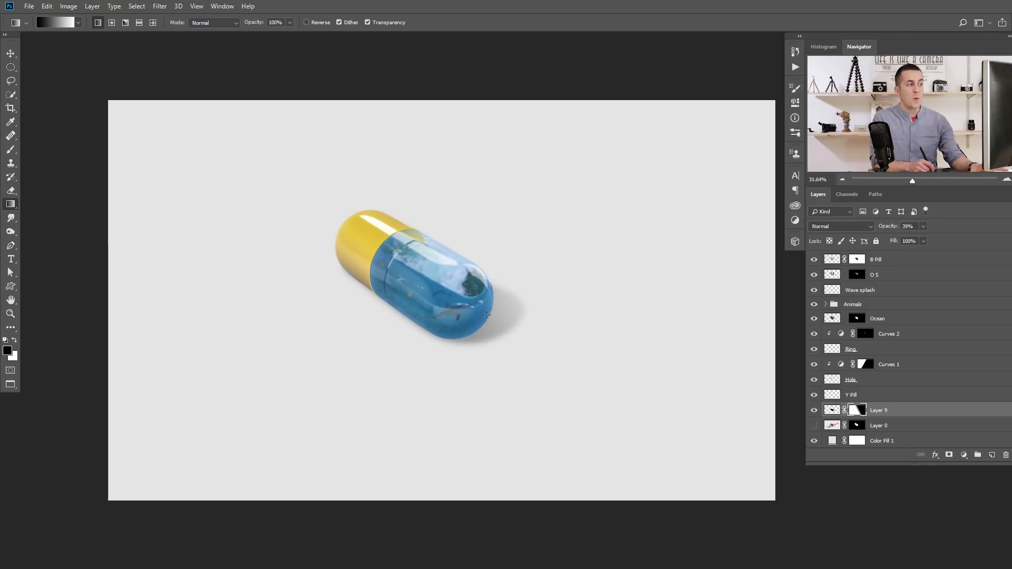
Duplicate the shadow layer, rename the original Shadow and name the copy Shadow 2.
left_click(833, 411)
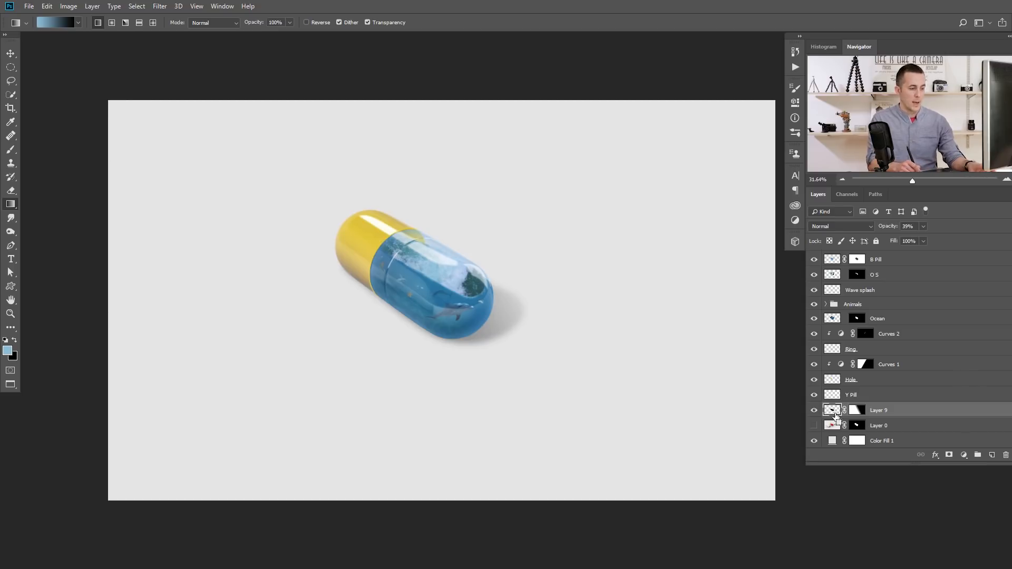
key("ctrl+j")
double_click(878, 426)
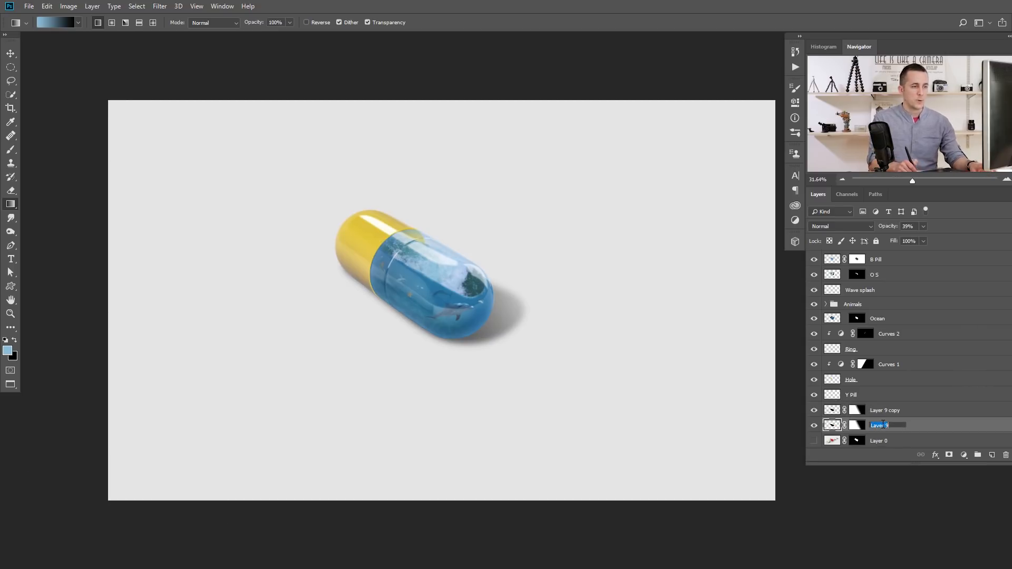
type("Shadow")
key("Return")
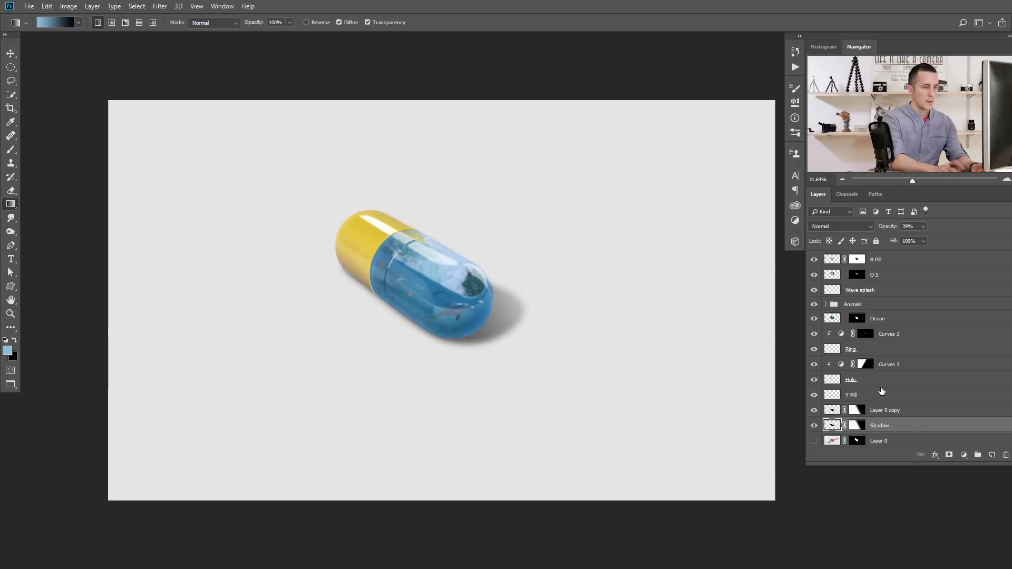
double_click(885, 410)
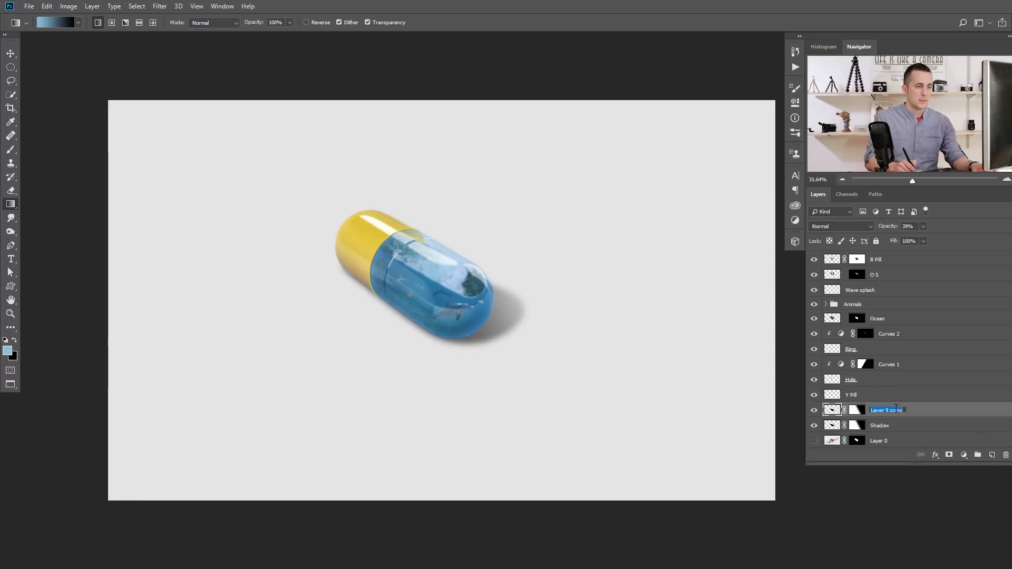
type("Shadow 2")
key("Return")
Offset Shadow 2 to the capsule's lower-left side and delete its layer mask.
key("v")
left_click_drag(416, 297, 380, 316)
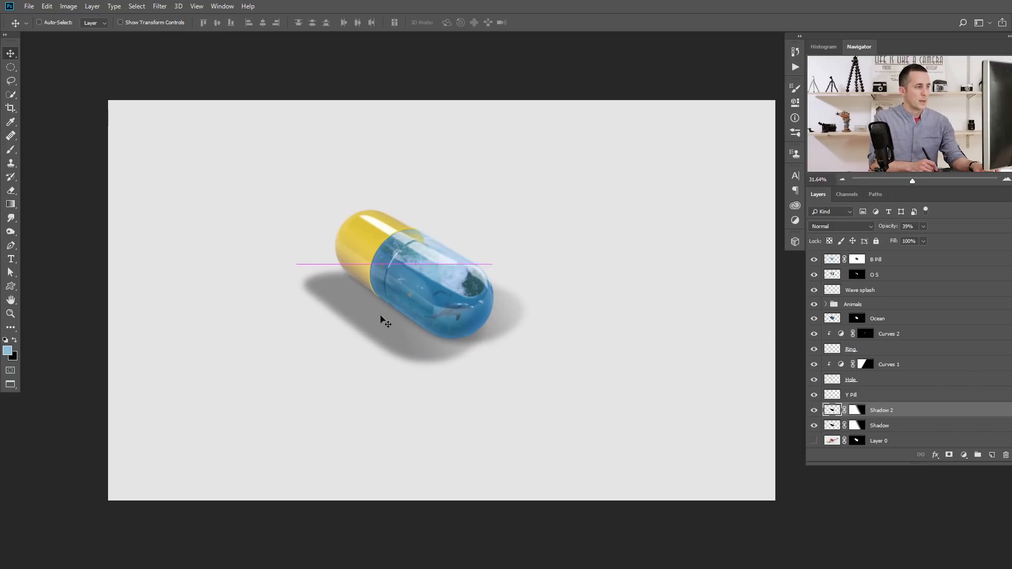
double_click(856, 410)
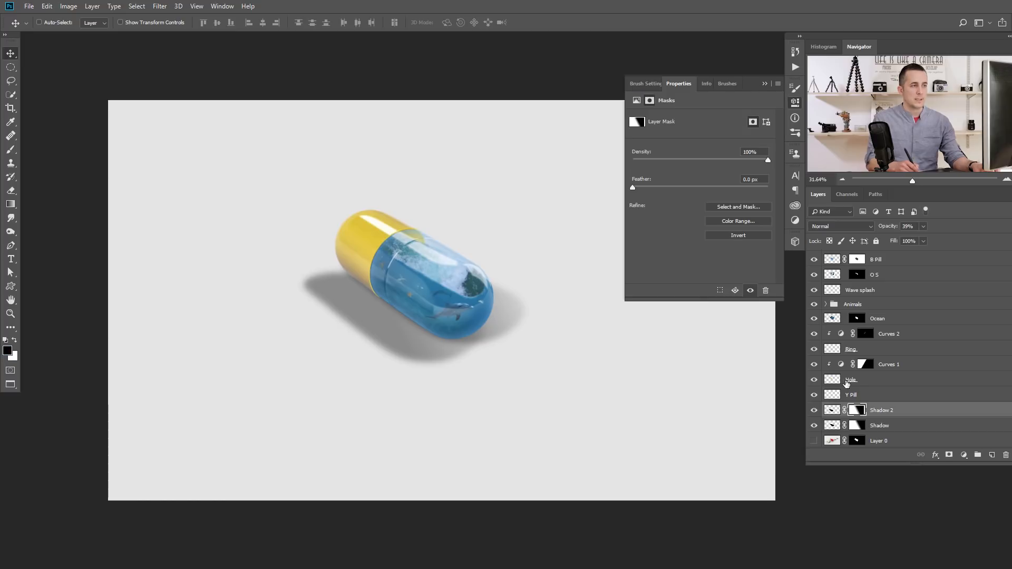
right_click(858, 416)
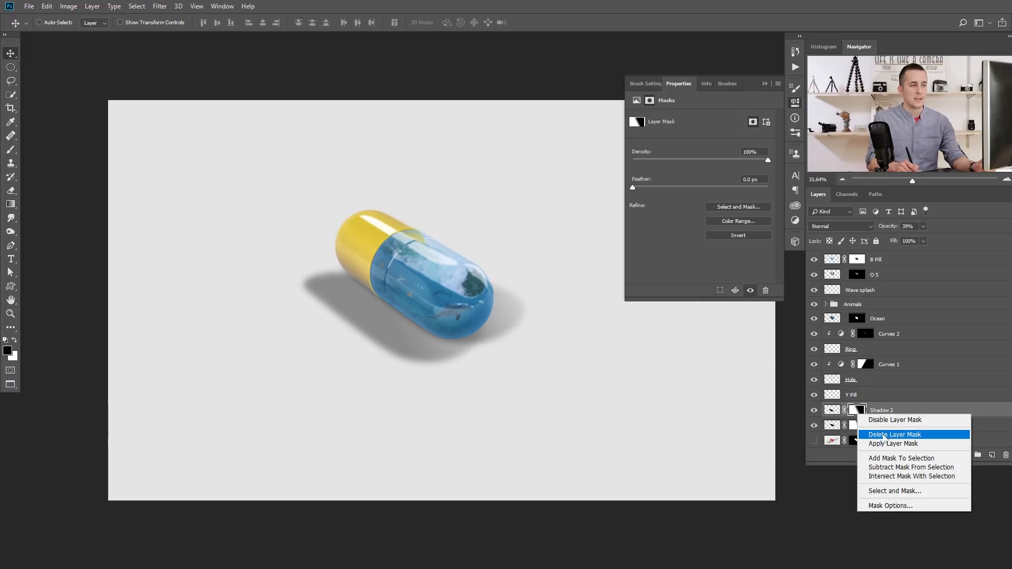
left_click(892, 435)
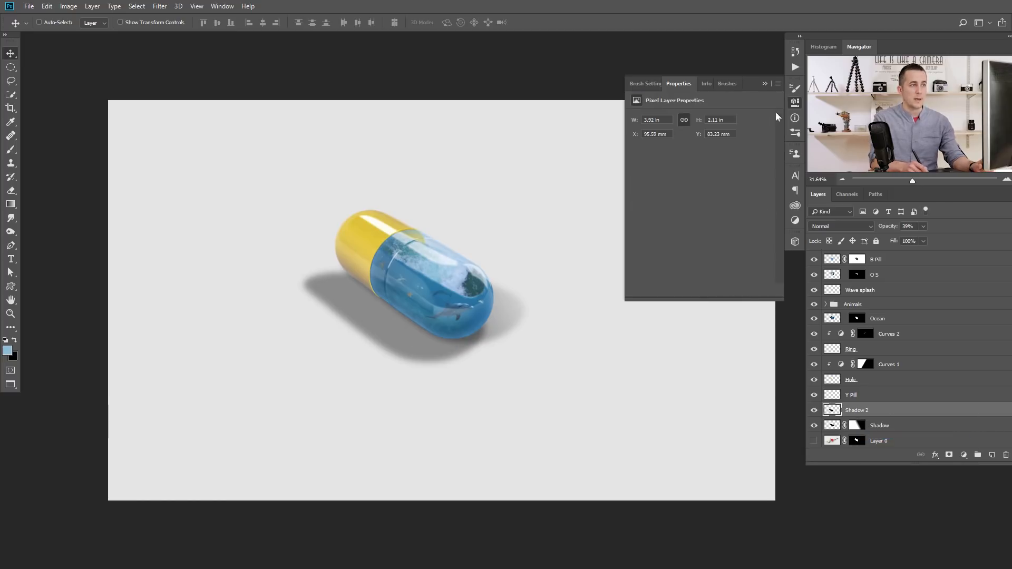
left_click(764, 83)
Soften Shadow 2 with a strong Gaussian Blur, set its opacity to 7% and nudge it into place.
left_click_drag(892, 227, 876, 229)
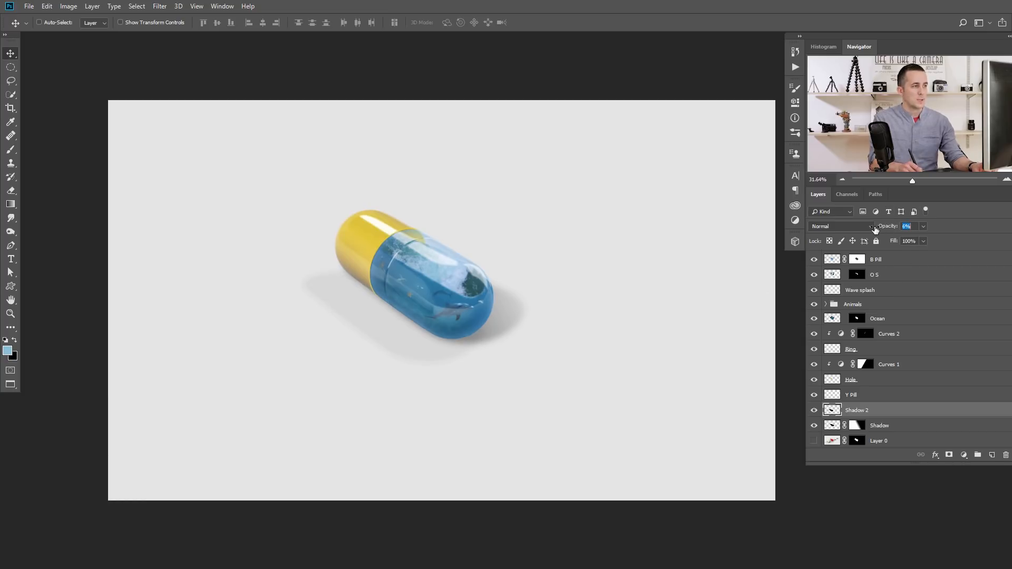
left_click(159, 5)
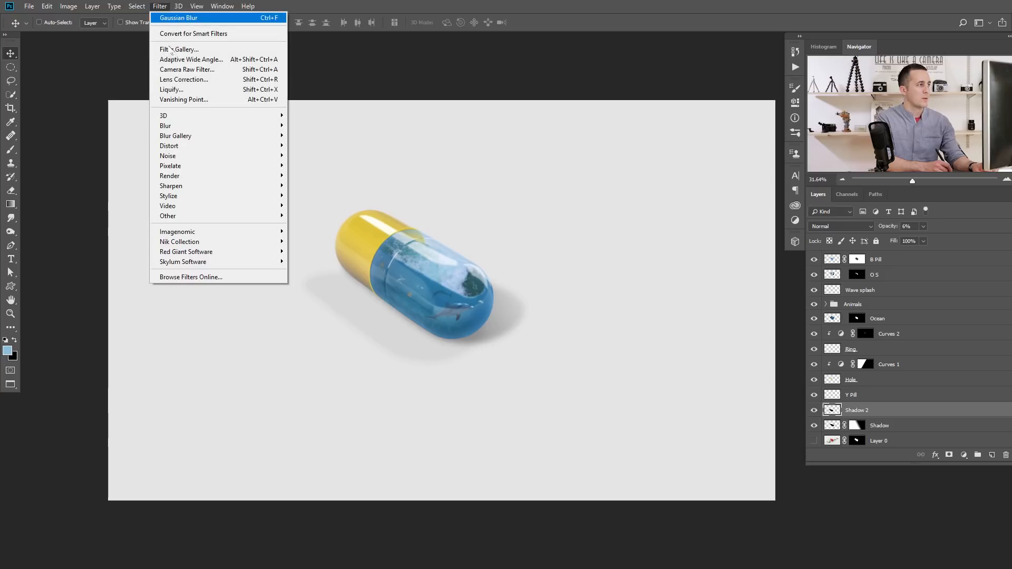
mouse_move(180, 125)
left_click(119, 166)
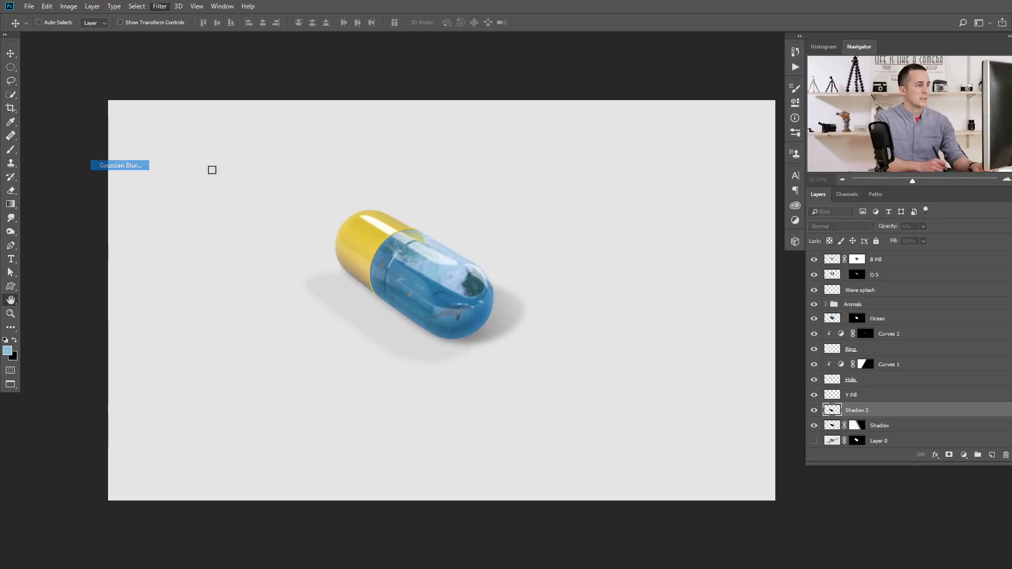
left_click_drag(844, 286, 859, 285)
left_click(928, 140)
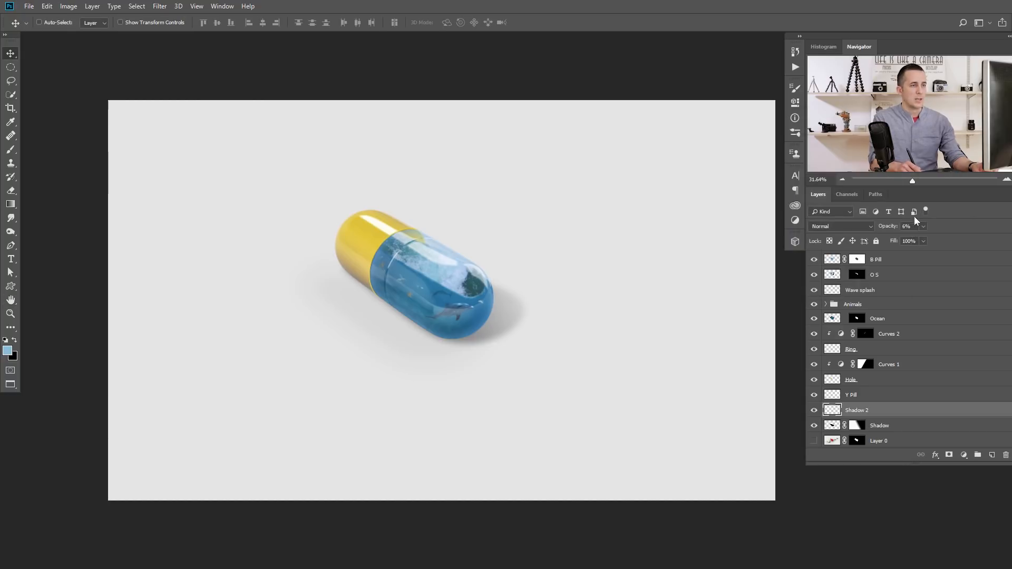
left_click_drag(888, 230, 888, 231)
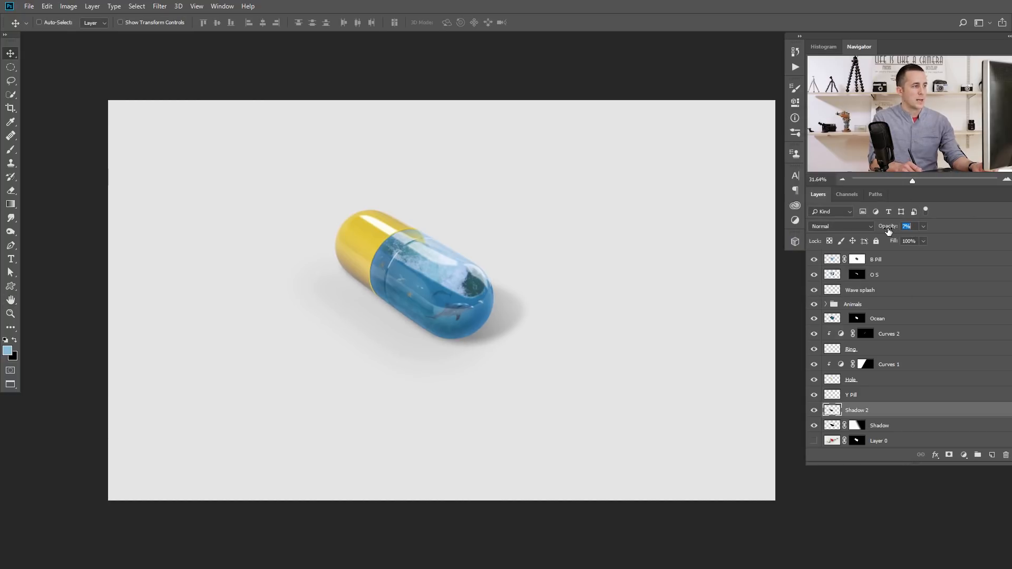
mouse_move(416, 325)
left_mouse_down()
mouse_move(433, 324)
mouse_move(415, 324)
left_mouse_up()
Scale down the pool-water image, place it behind the capsule's blue half and start skewing its corners.
left_click_drag(500, 335, 545, 349)
left_click_drag(511, 290, 466, 340)
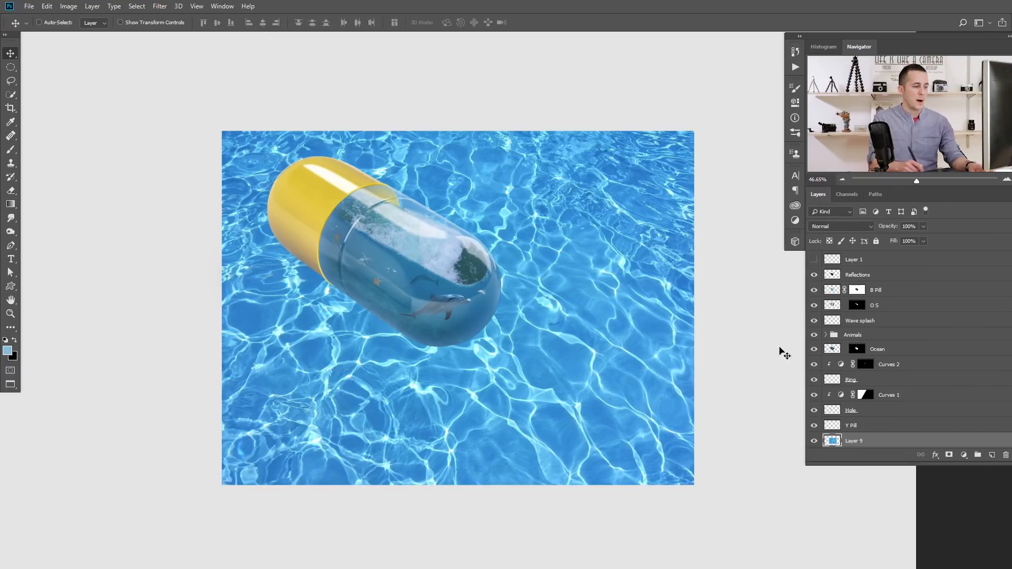
key("ctrl+t")
left_click_drag(694, 131, 579, 215)
left_click_drag(540, 266, 469, 201)
left_click_drag(507, 334, 530, 353)
left_click_drag(504, 260, 528, 291)
left_click_drag(533, 184, 556, 205)
left_click_drag(270, 184, 334, 184)
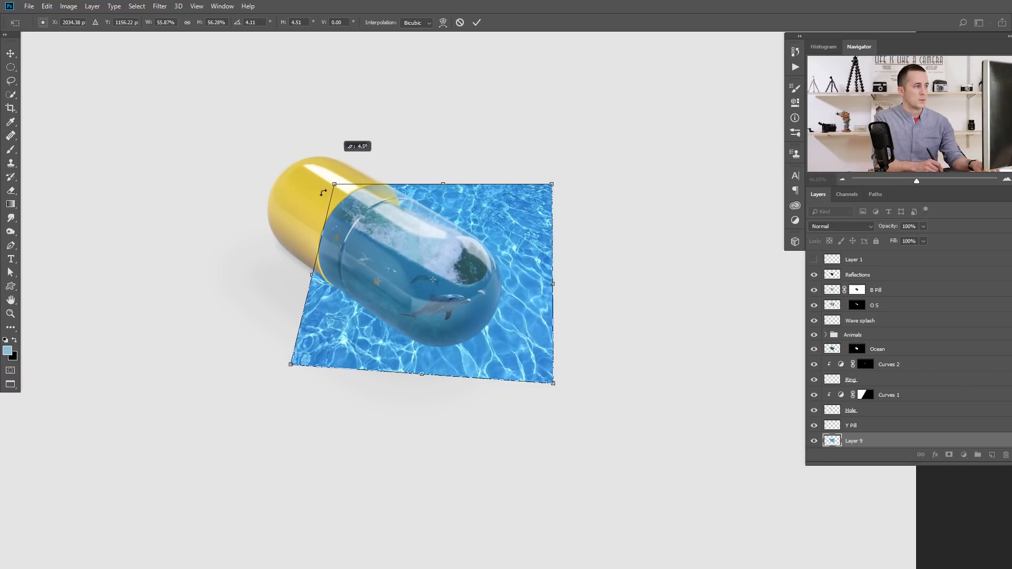
Distort the water image's corners so it lies flat on the floor beneath the capsule, parallel to its length.
left_click_drag(290, 364, 335, 306)
left_click_drag(552, 383, 487, 396)
left_click_drag(551, 185, 573, 295)
left_click_drag(500, 362, 463, 378)
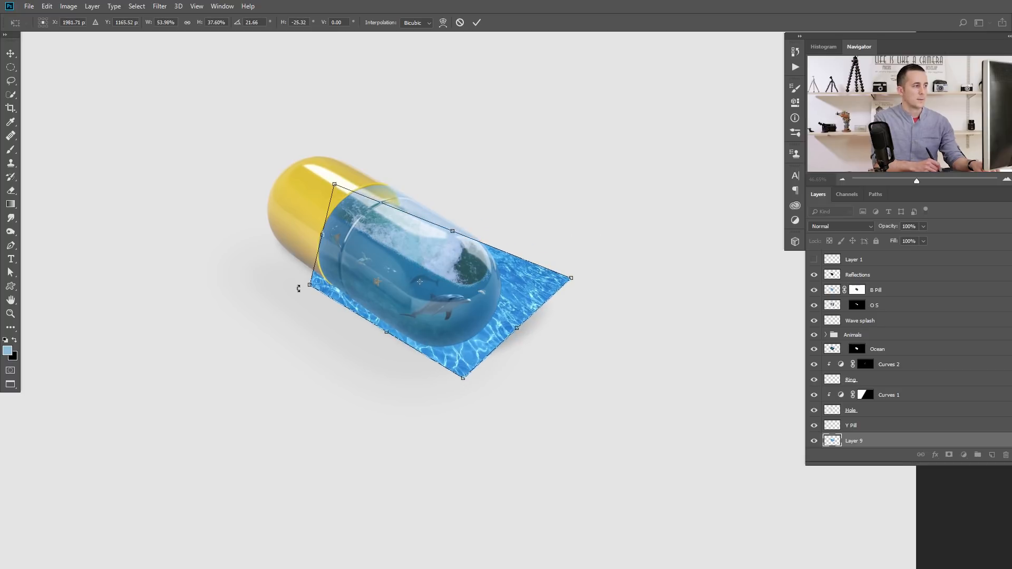
left_click_drag(309, 283, 267, 252)
left_click_drag(334, 185, 377, 200)
left_click_drag(573, 279, 581, 307)
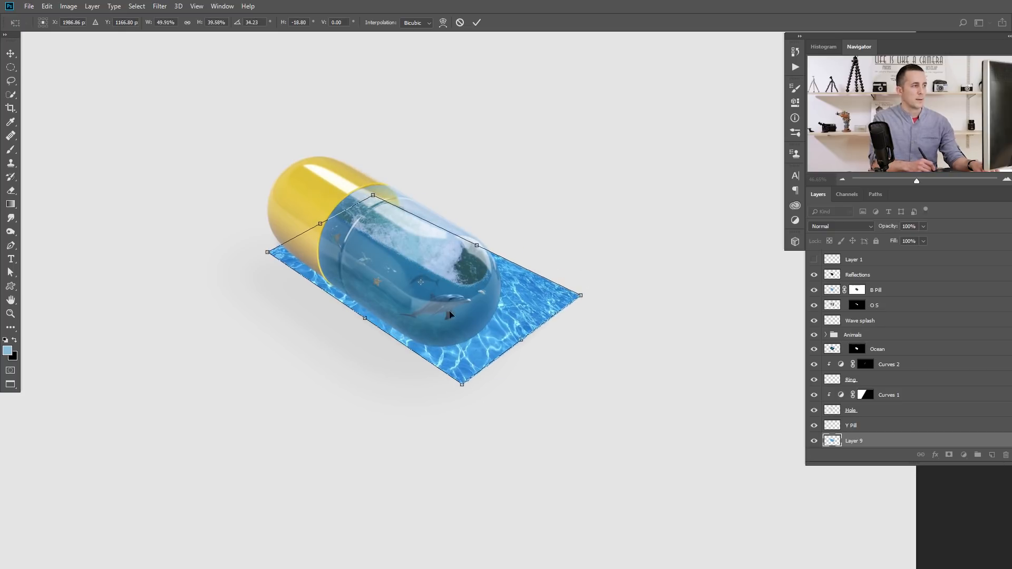
left_click_drag(267, 252, 269, 240)
left_click_drag(372, 195, 378, 199)
key("Return")
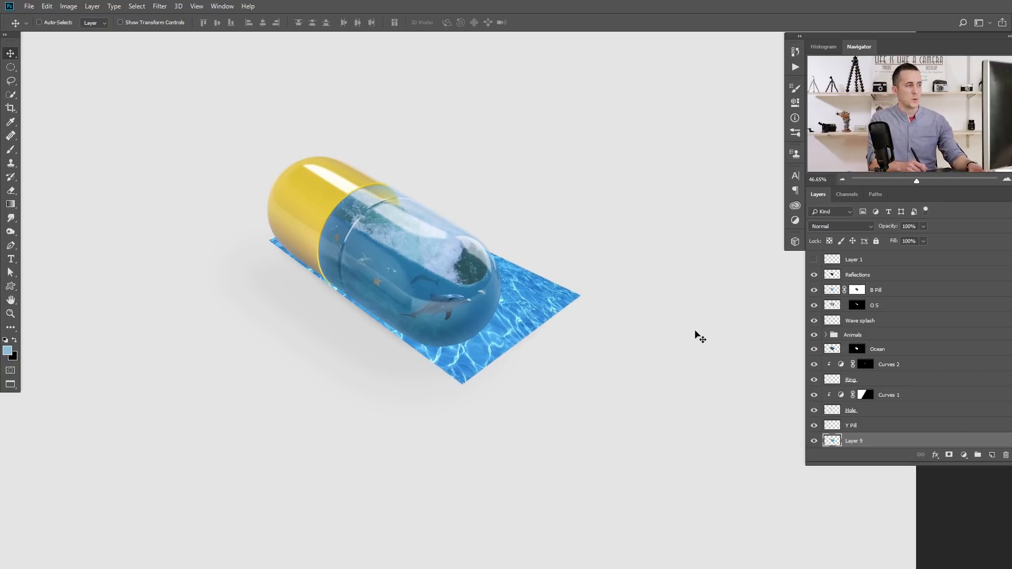
Add a layer mask to the water layer and paint black over its outer corner with a 250 px Dissolve-mode brush.
left_click(949, 457)
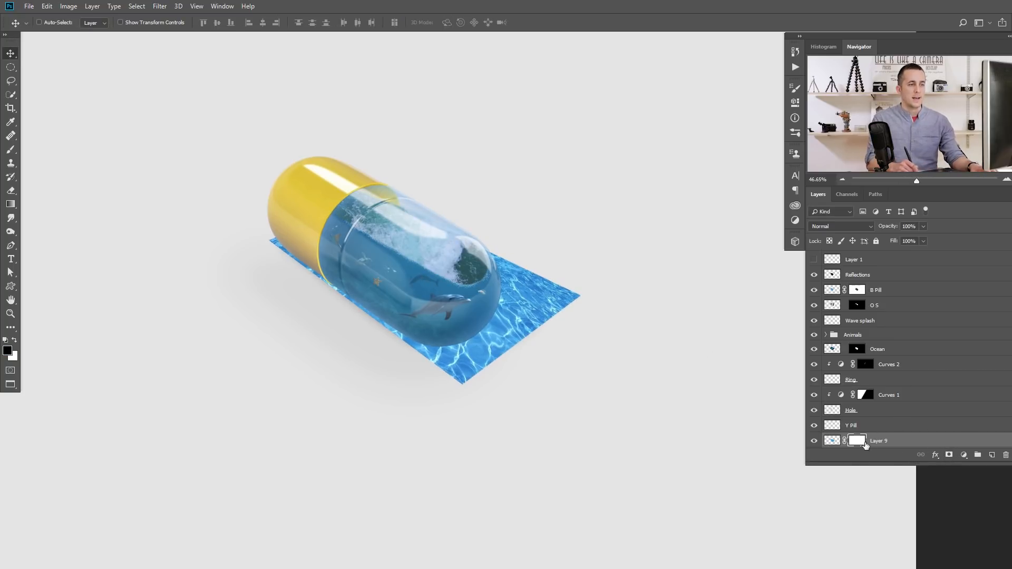
left_click(11, 150)
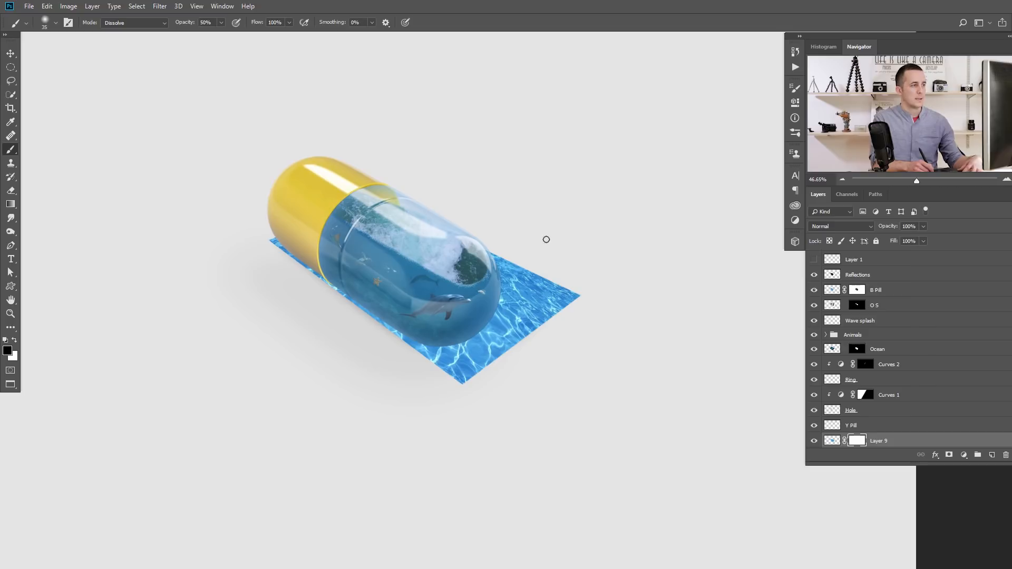
right_click(570, 232)
key("Return")
key("]")
key("]")
key("]")
key("]")
key("]")
key("]")
key("]")
key("]")
key("]")
key("]")
key("]")
key("]")
key("]")
key("]")
key("]")
key("]")
key("]")
key("]")
key("]")
key("]")
left_click(607, 294)
key("[")
key("[")
key("[")
key("[")
key("[")
key("[")
left_click(600, 280)
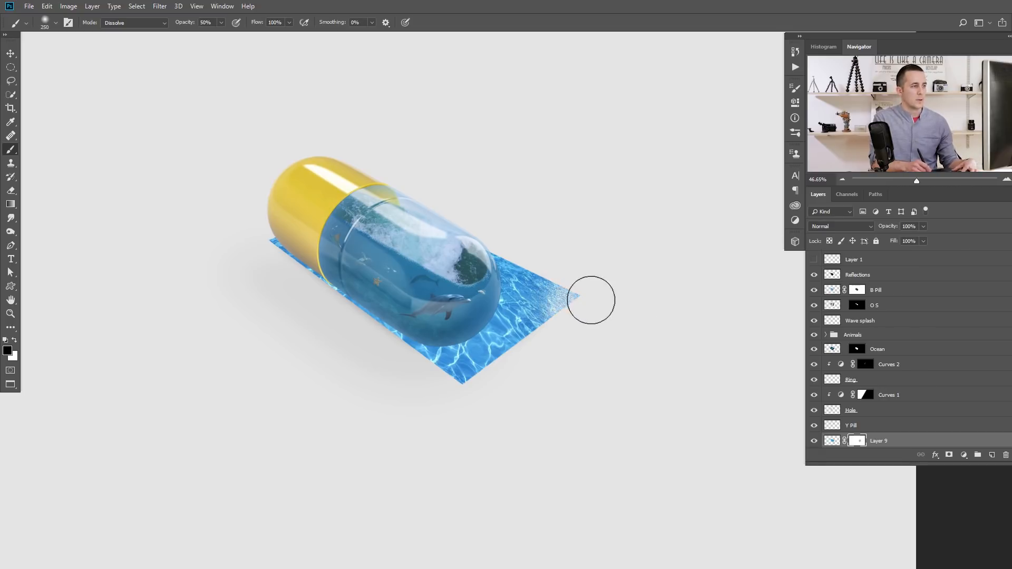
With the brush in Normal mode at 100% opacity, mask out the water outside the shadow at the blue end.
left_click(120, 24)
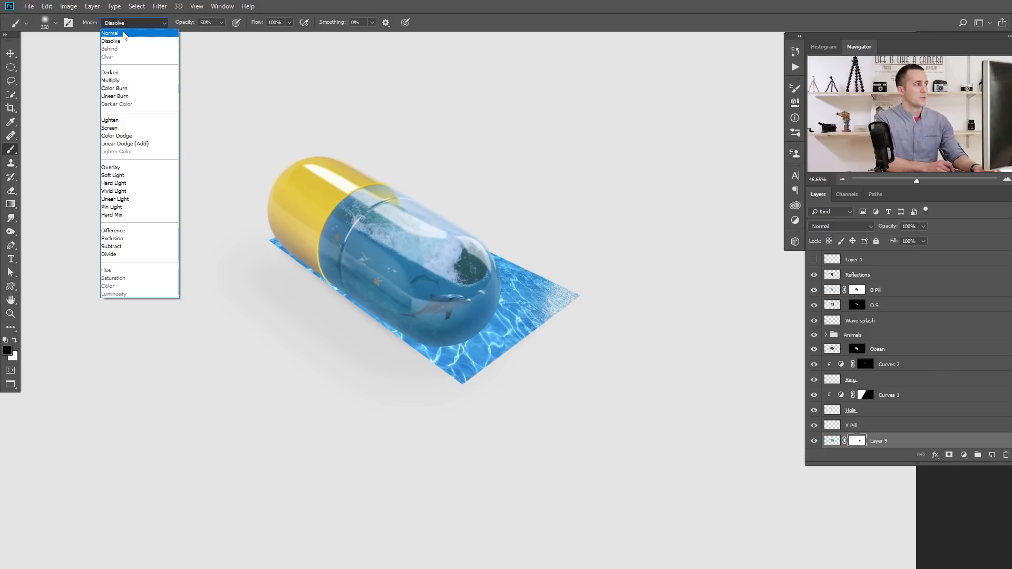
left_click(124, 33)
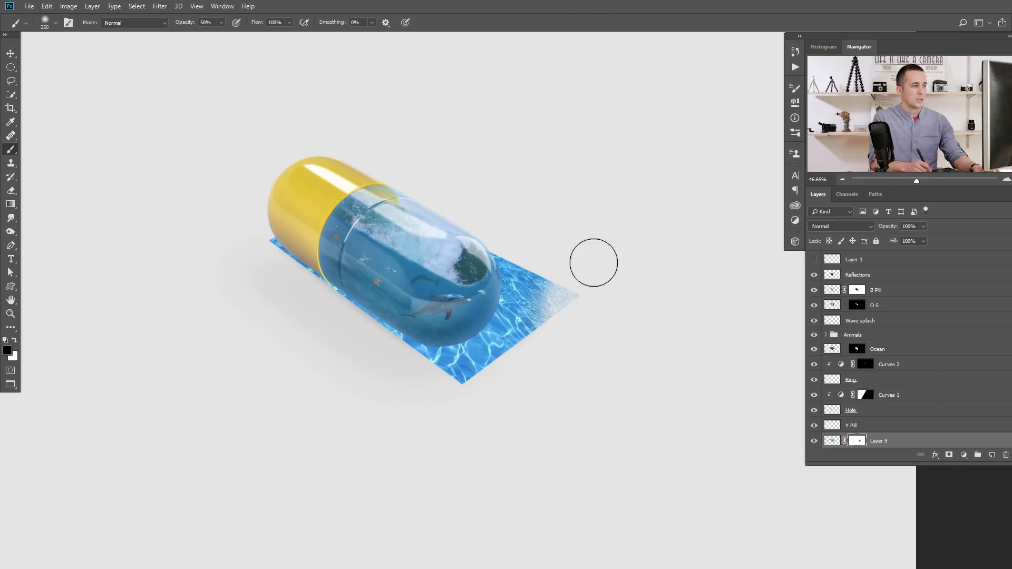
left_click_drag(570, 255, 586, 289)
key("]")
key("0")
mouse_move(574, 275)
left_mouse_down()
mouse_move(571, 334)
mouse_move(458, 386)
mouse_move(349, 351)
mouse_move(321, 303)
mouse_move(261, 246)
left_mouse_up()
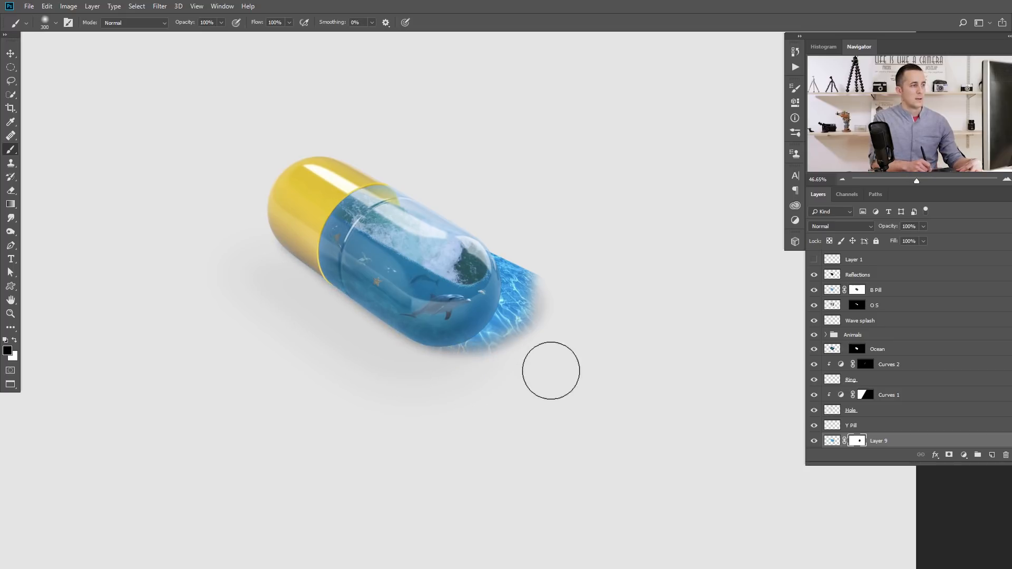
left_click_drag(553, 255, 515, 235)
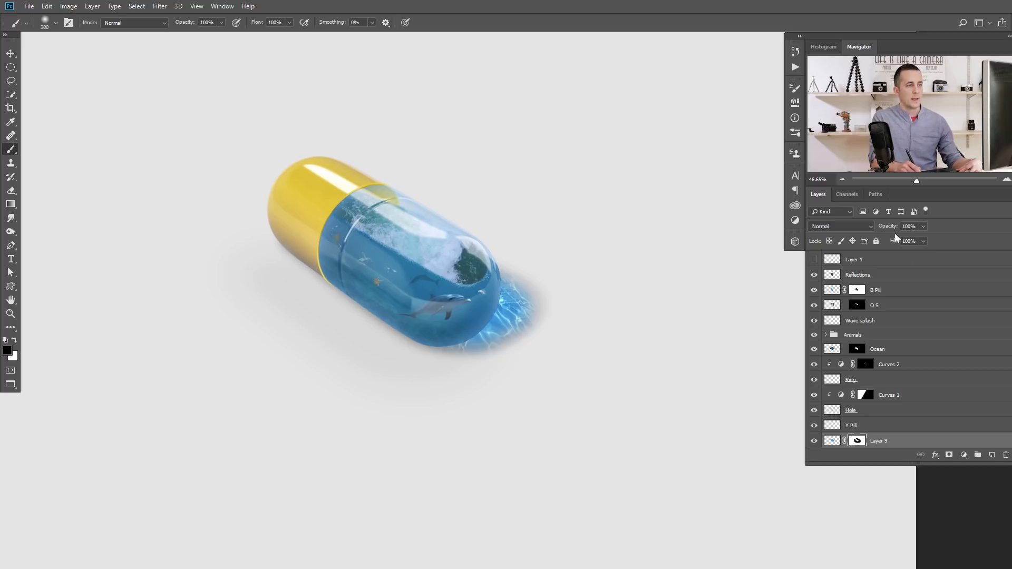
Fade the water's edges on the mask at 20% brush opacity and set the water layer's opacity to 72%.
key("2")
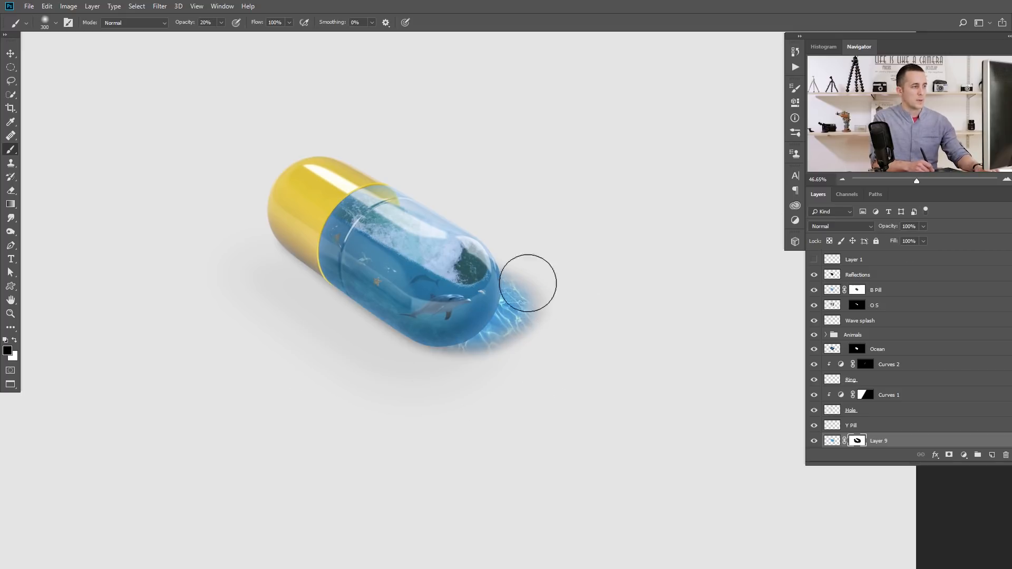
mouse_move(525, 257)
left_mouse_down()
mouse_move(542, 267)
mouse_move(514, 350)
mouse_move(579, 327)
mouse_move(488, 229)
left_mouse_up()
left_click_drag(488, 297, 495, 304)
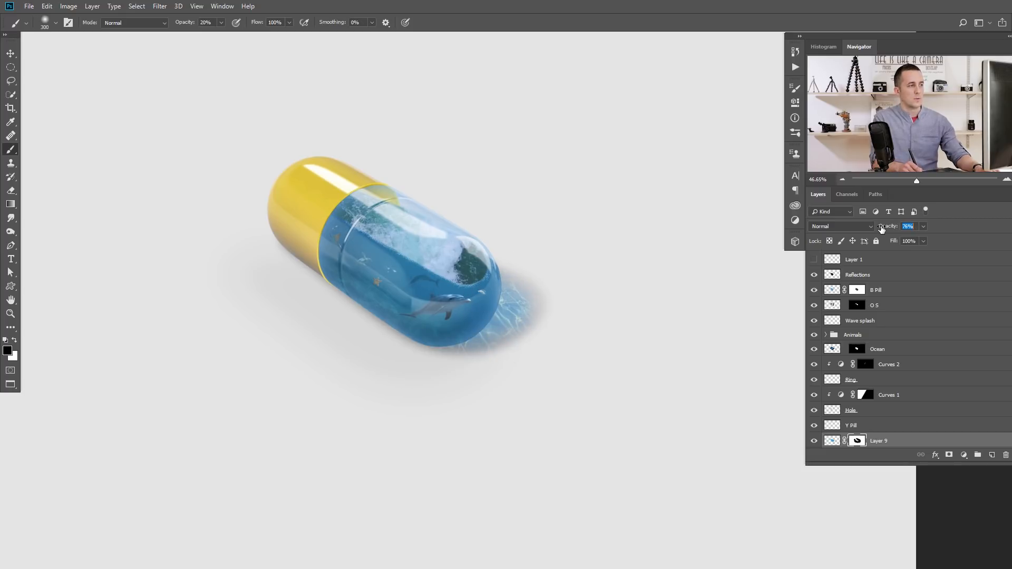
key("x")
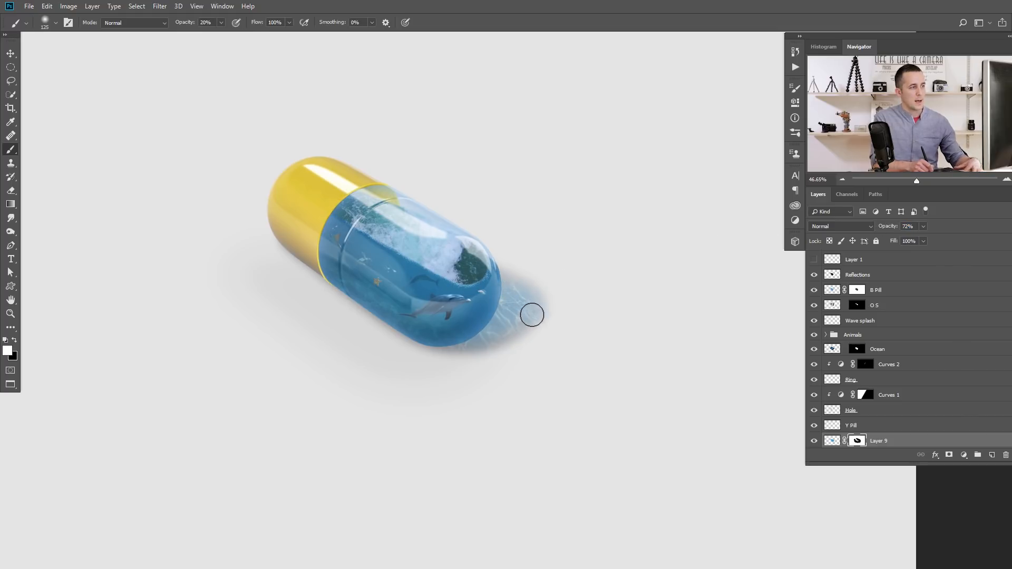
key("x")
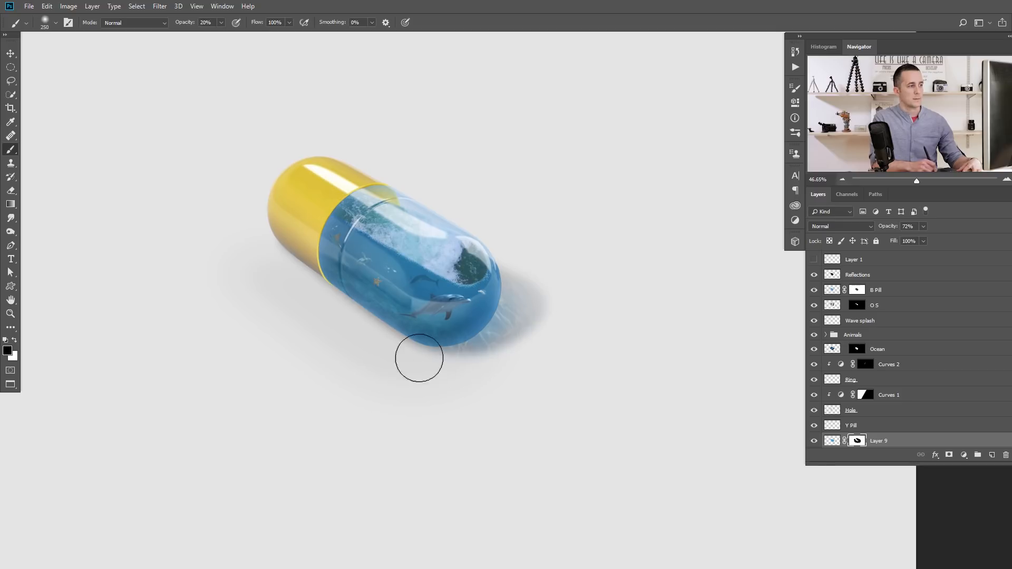
left_click_drag(384, 279, 377, 316)
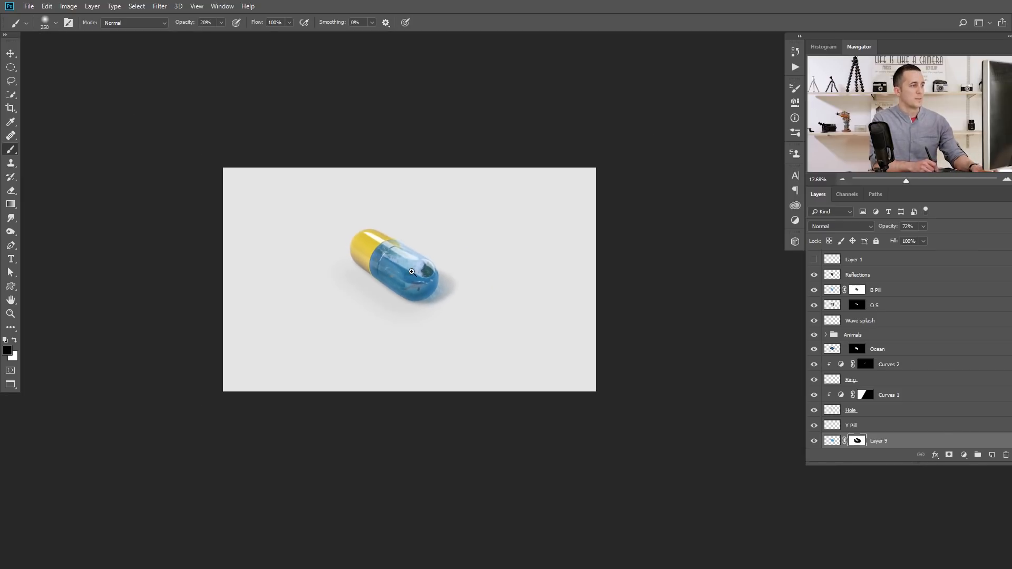
left_click_drag(390, 271, 448, 279)
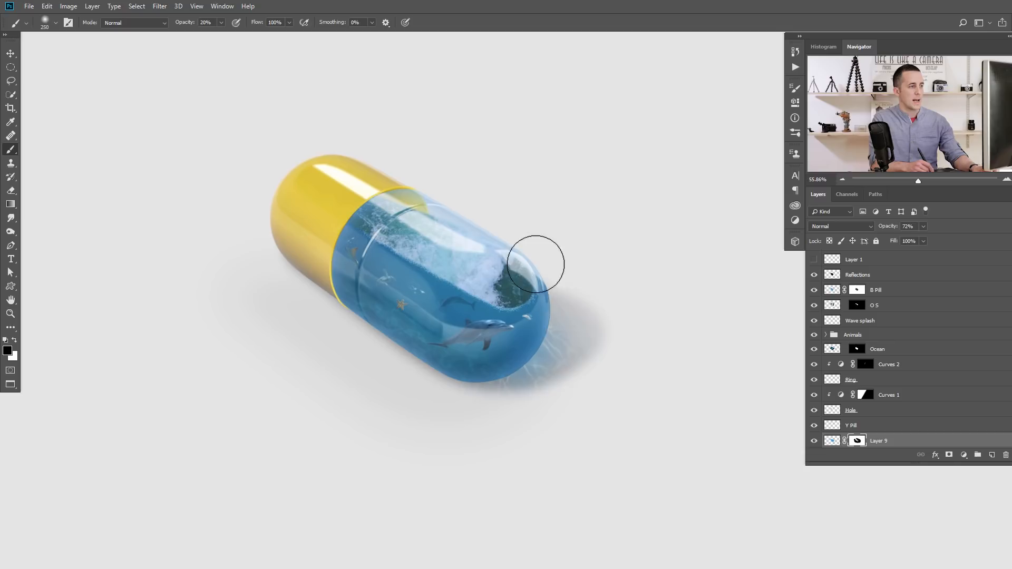
left_click_drag(409, 397, 407, 368)
left_click_drag(406, 368, 431, 376)
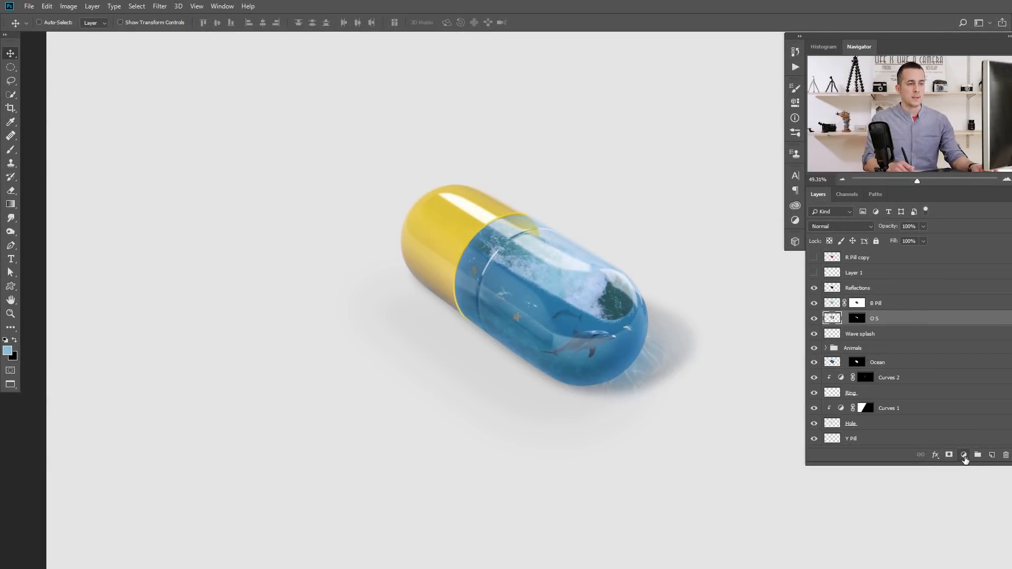
Add a gradient fill layer above the O S layer and change its gradient type to Noise.
left_click(964, 455)
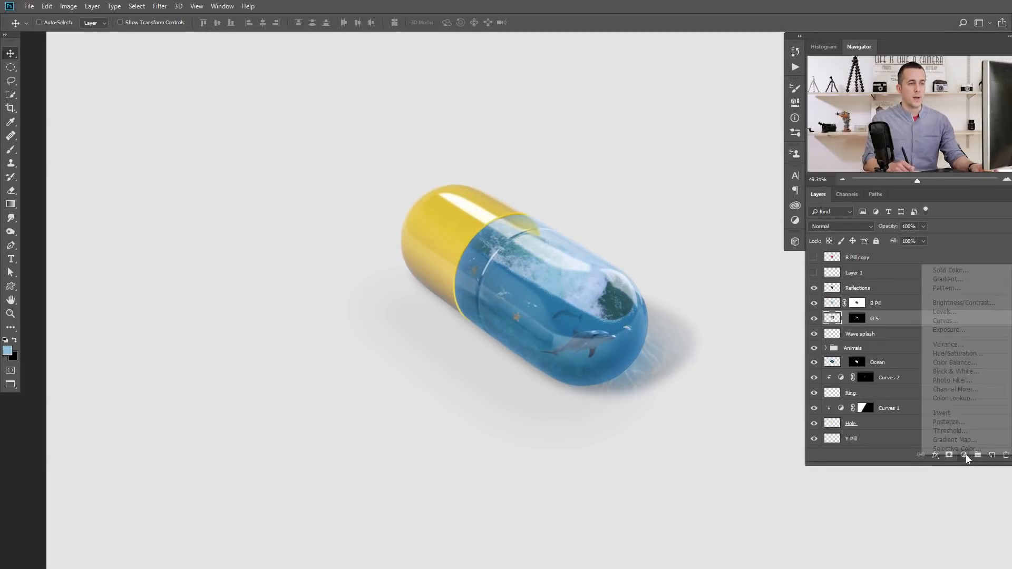
left_click(946, 281)
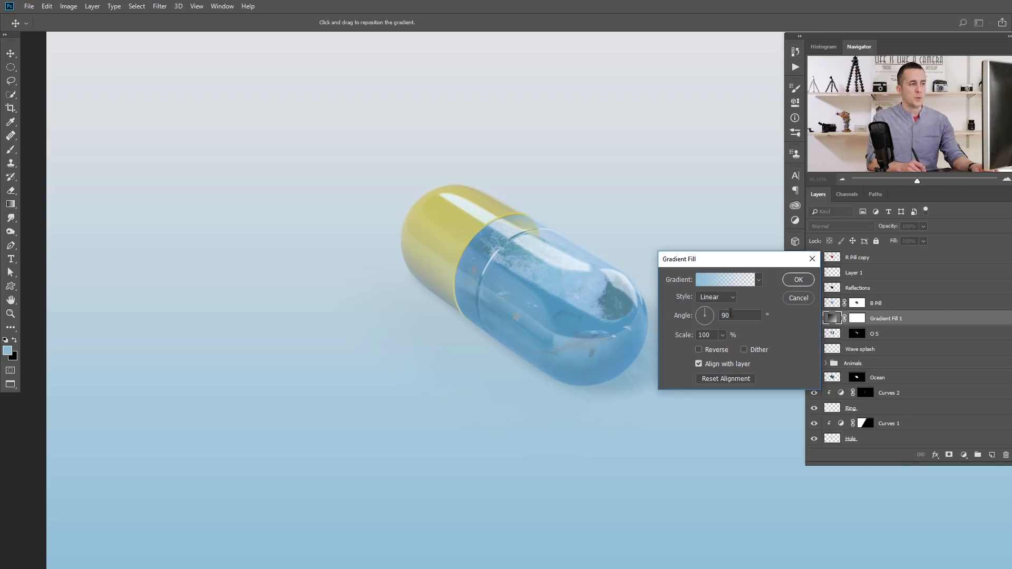
left_click(727, 280)
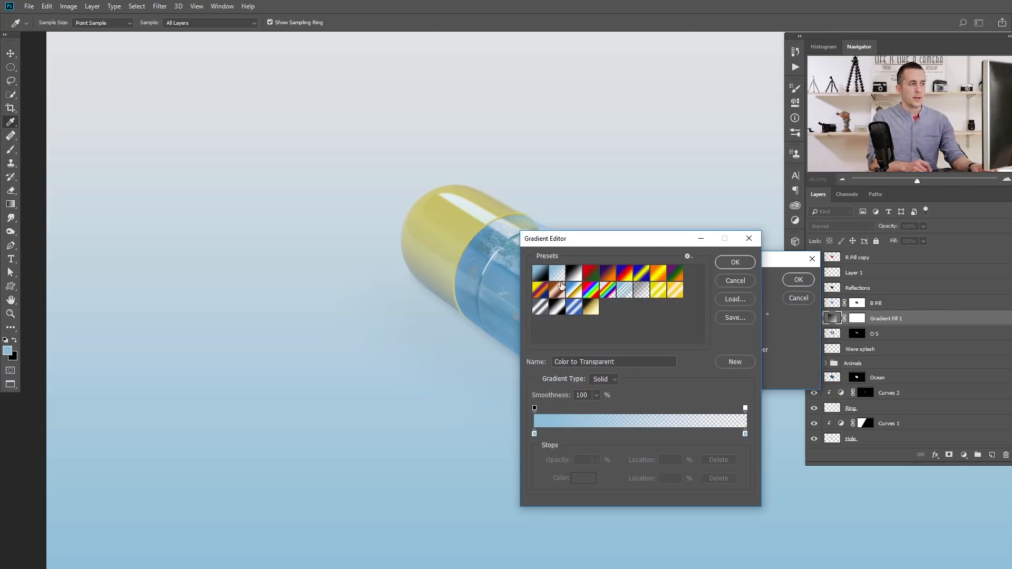
left_click(614, 379)
left_click(612, 402)
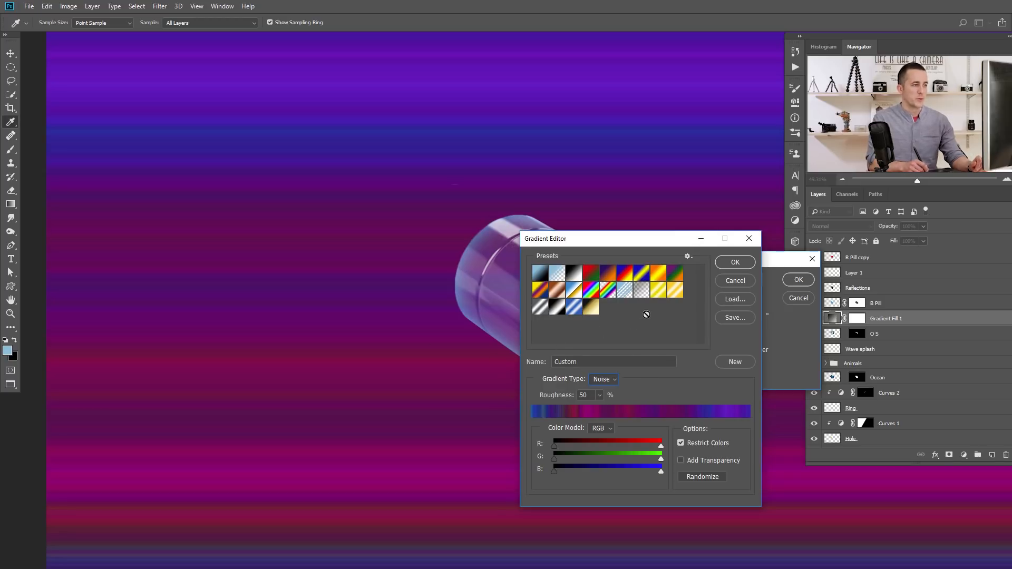
left_click(732, 262)
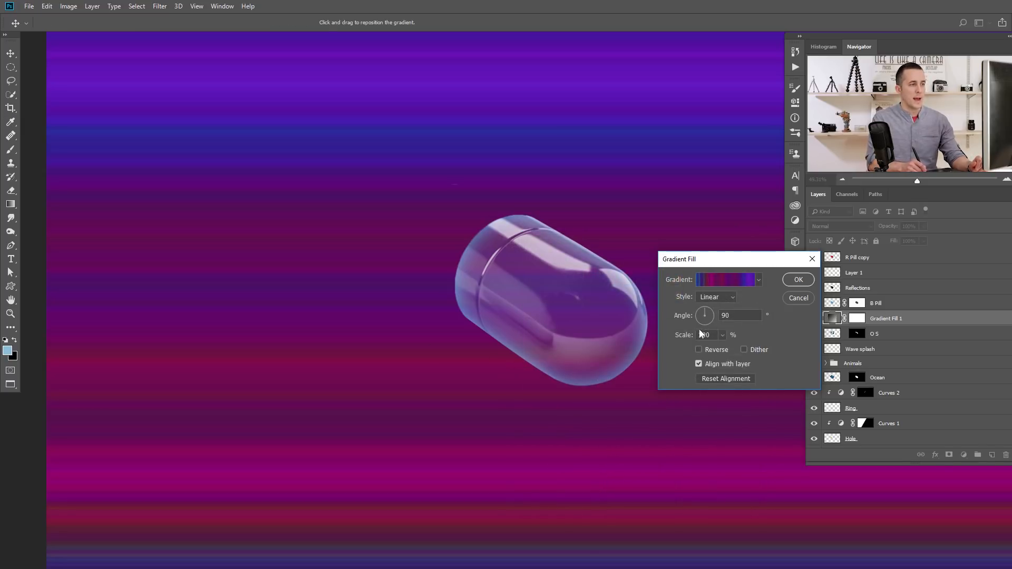
Set the gradient fill's style to Angle and position its centre above the capsule's blue half.
left_click(725, 298)
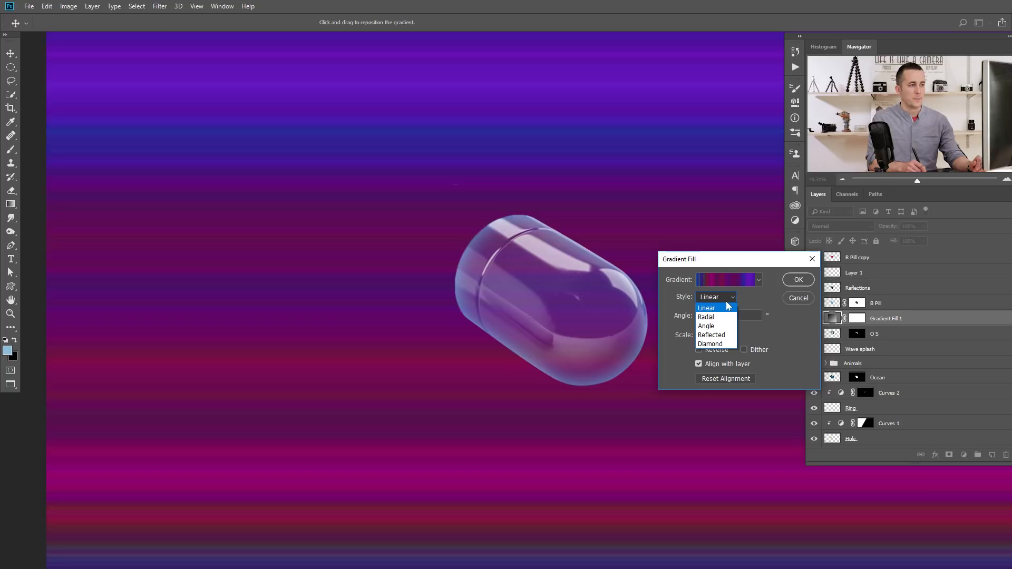
left_click(717, 325)
left_click_drag(573, 328, 644, 113)
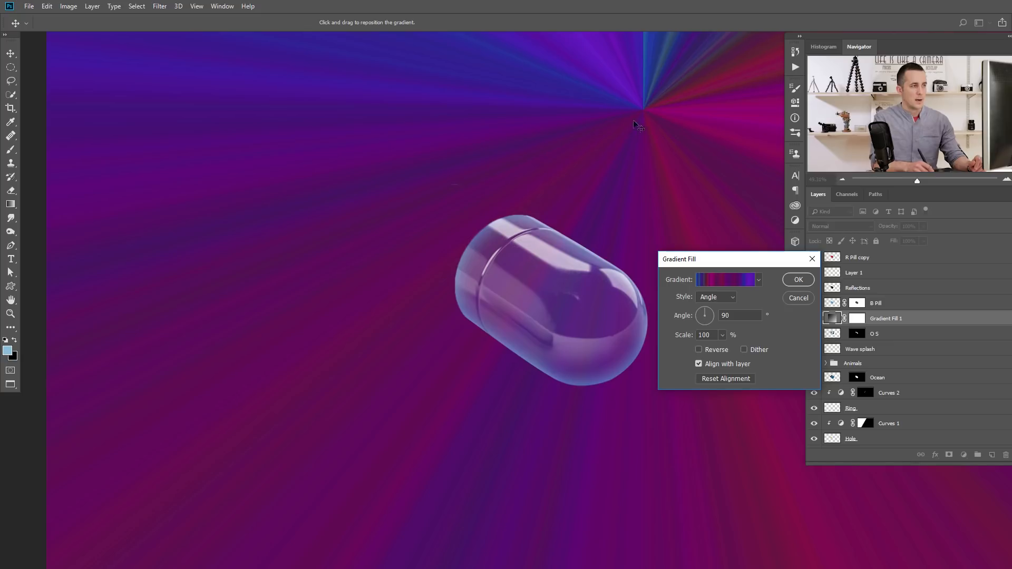
left_click_drag(648, 111, 650, 113)
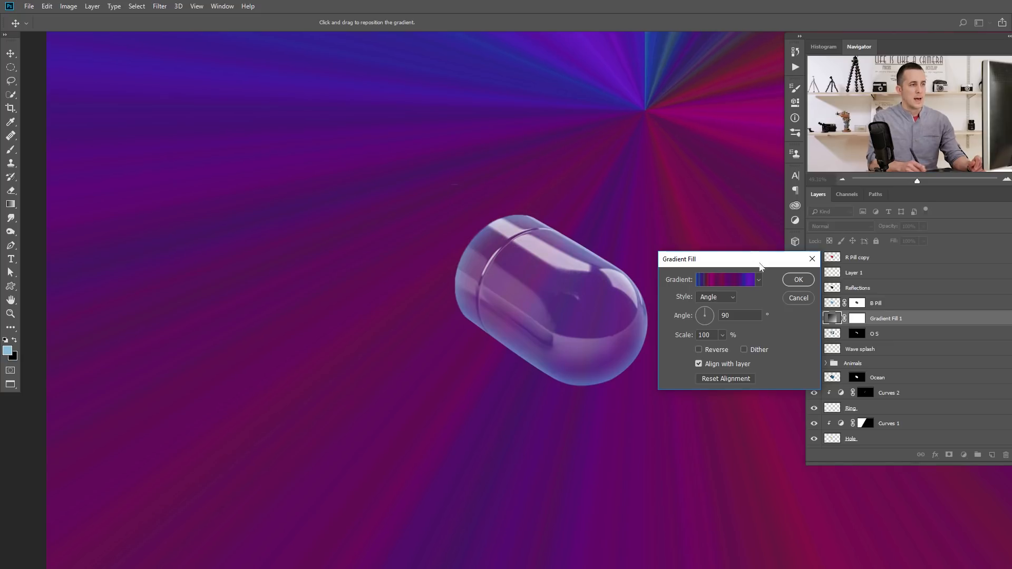
left_click(797, 281)
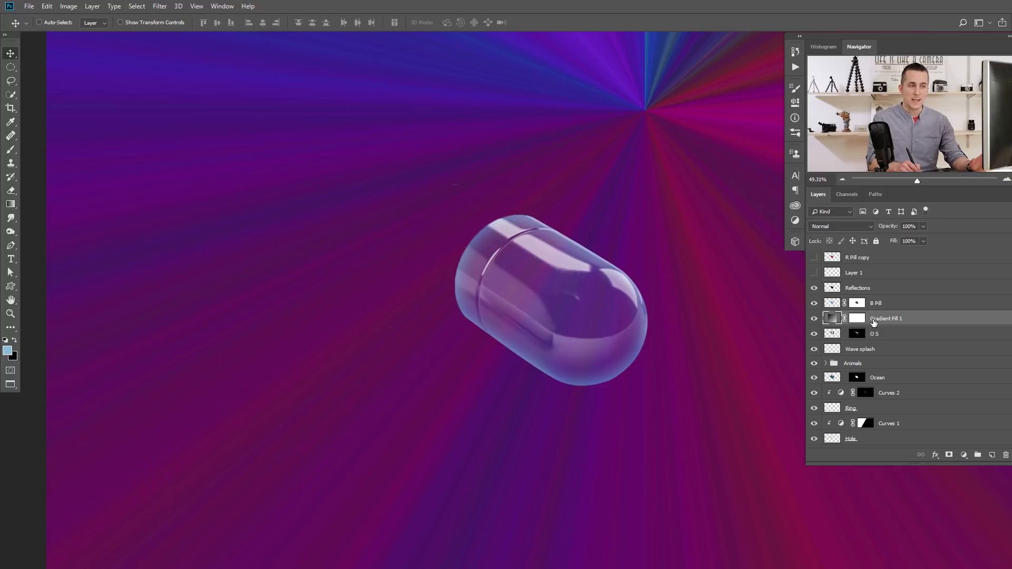
Rasterize and desaturate the gradient layer, and boost its contrast with a clipped Levels adjustment.
right_click(872, 323)
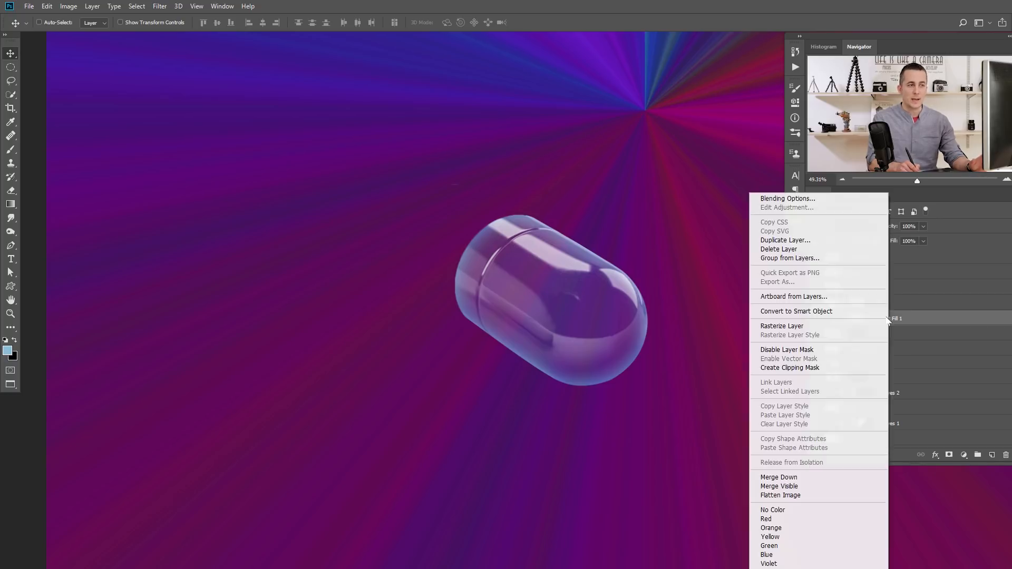
left_click(787, 326)
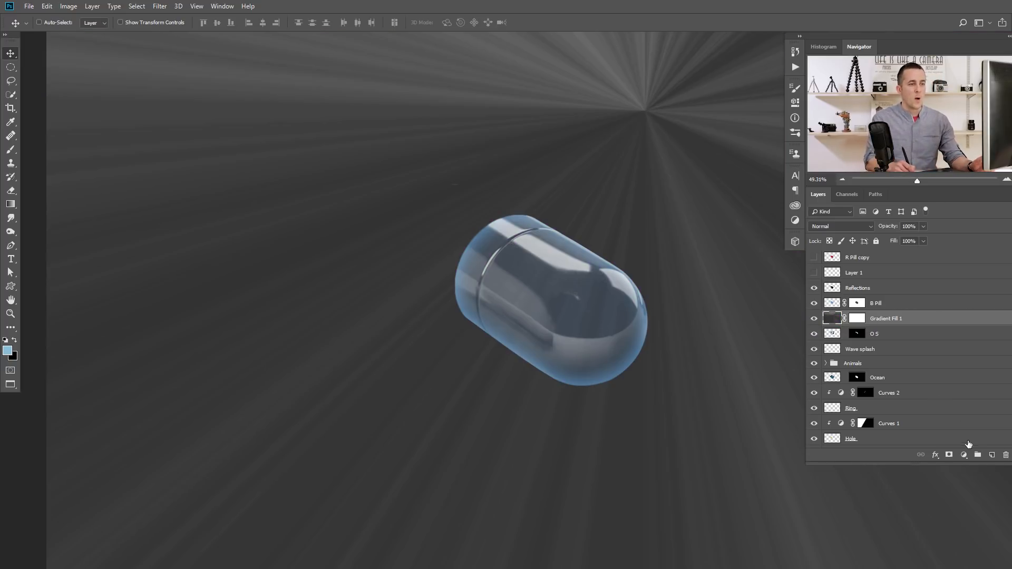
left_click(964, 454)
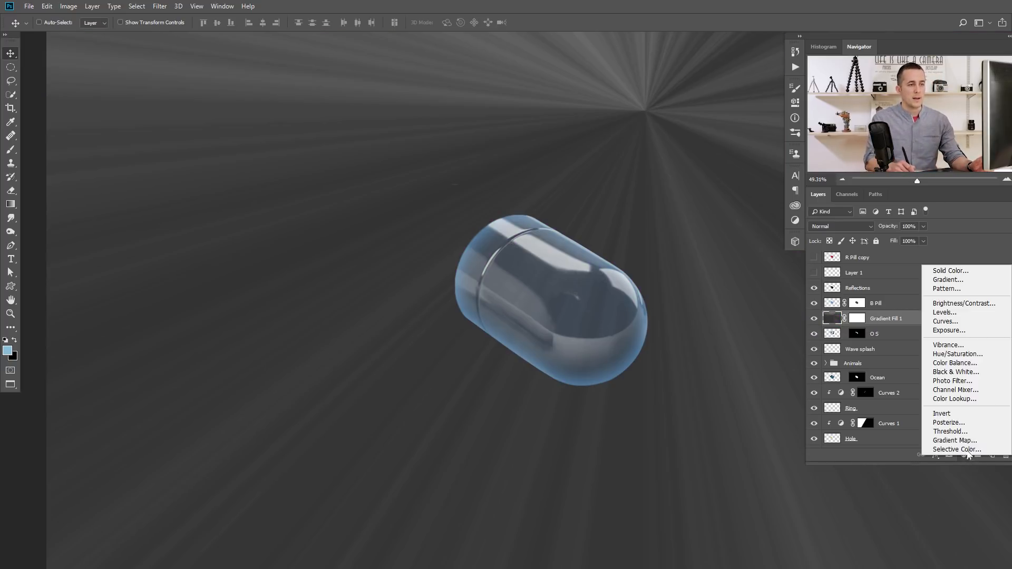
left_click(944, 312)
left_click(707, 289)
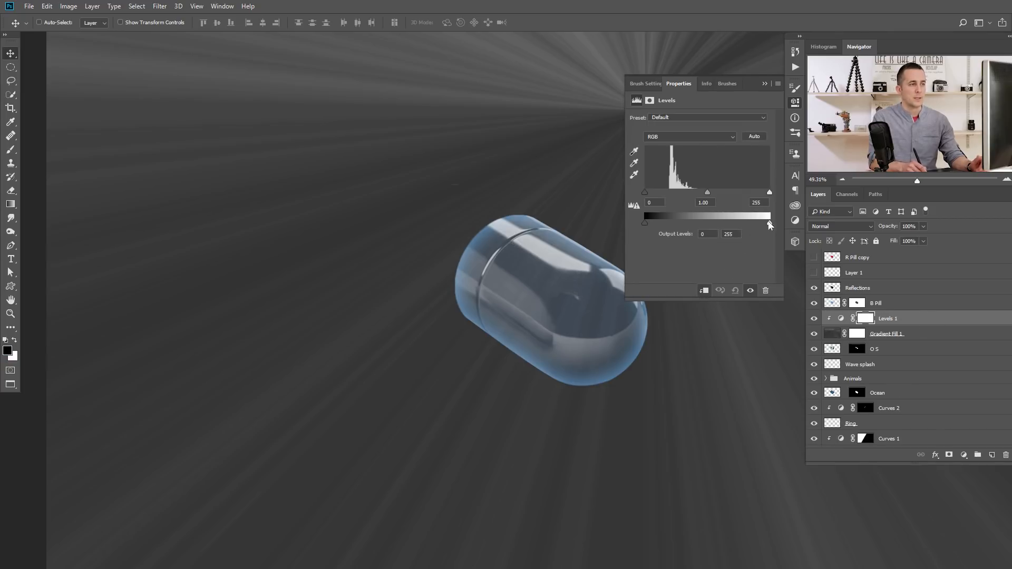
left_click_drag(769, 193, 664, 193)
left_click(764, 84)
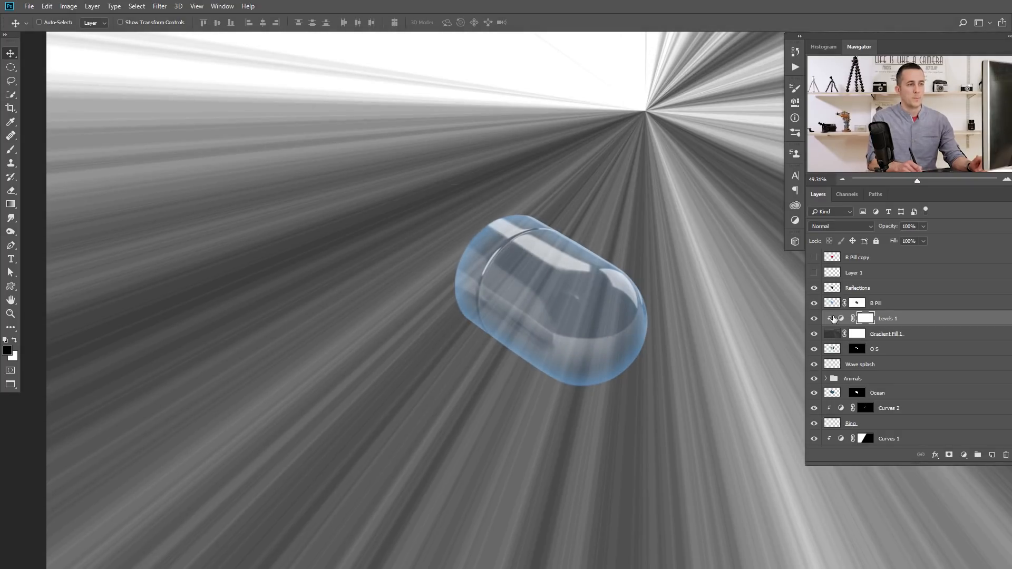
Rename the gradient layer as Sun R and set its blend mode to Overlay.
double_click(884, 334)
type("S")
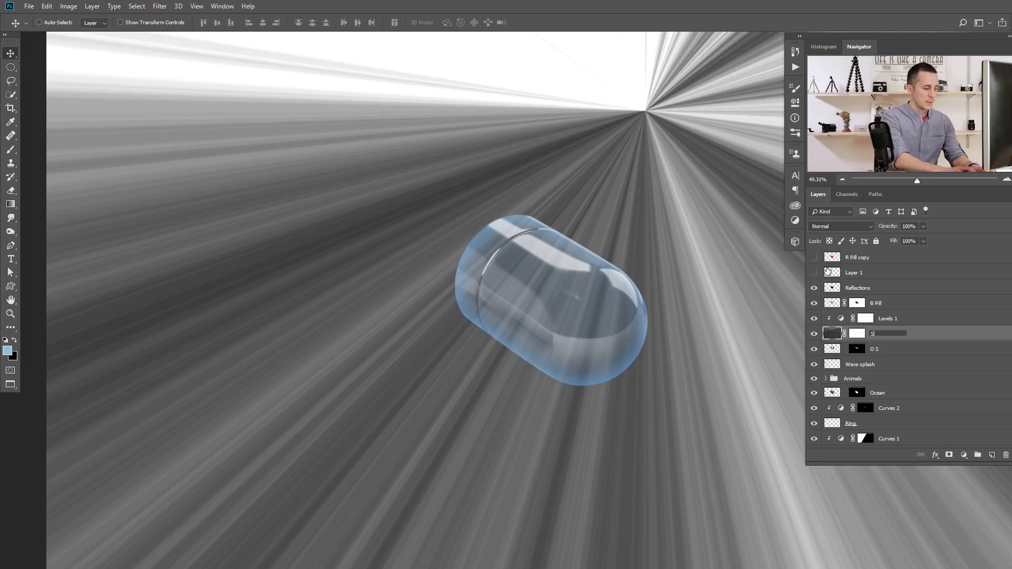
type("un R")
key("Return")
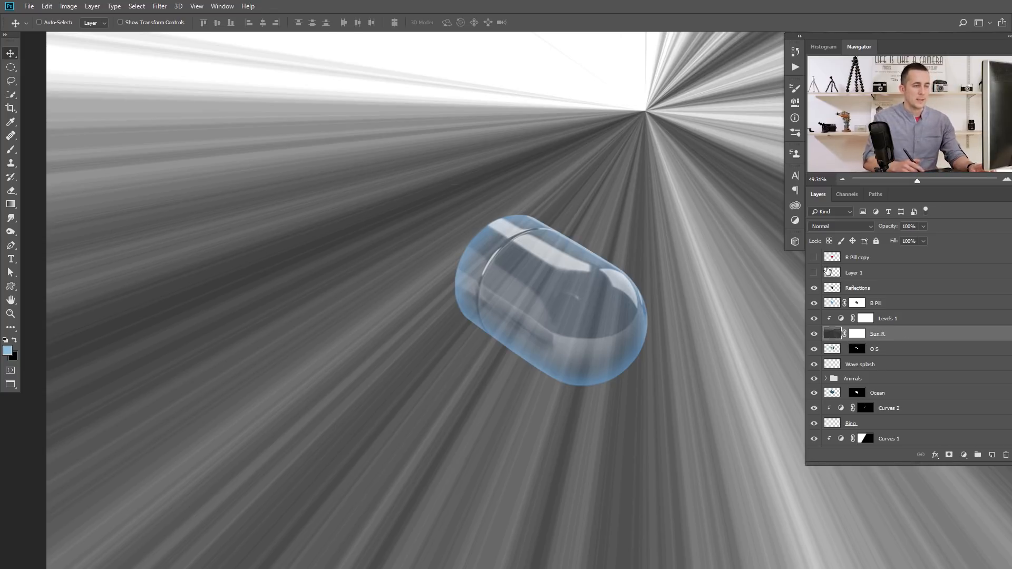
left_click(848, 228)
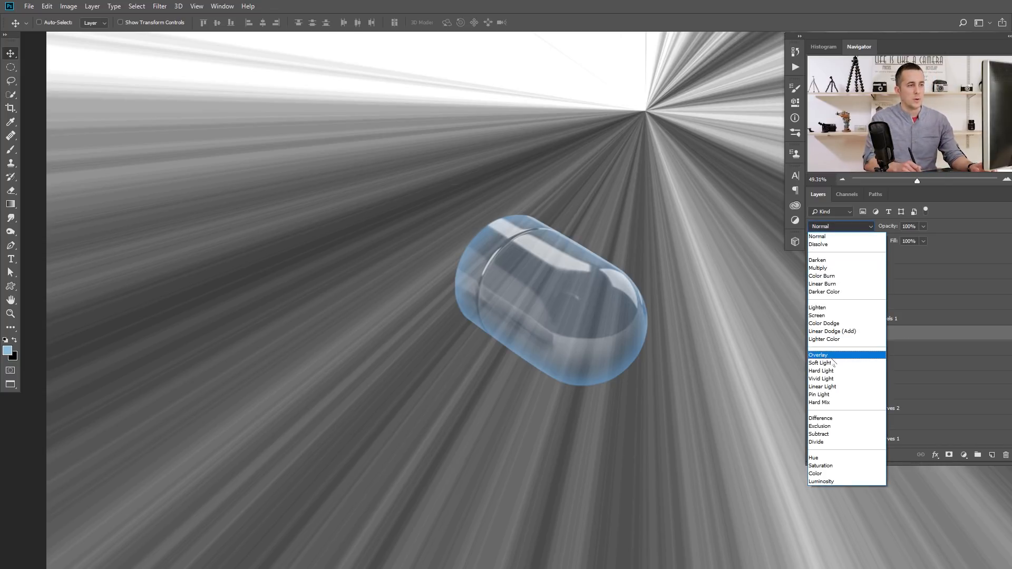
left_click(834, 358)
Set the black input level of the rays' Levels adjustment to 25.
key("ctrl+1")
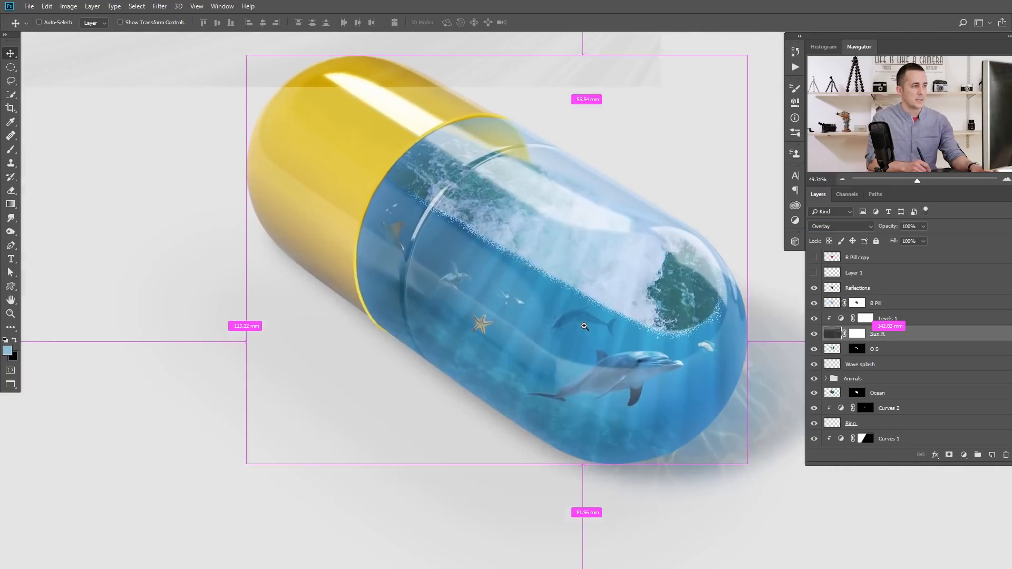
double_click(841, 318)
mouse_move(667, 192)
left_mouse_down()
mouse_move(653, 192)
mouse_move(678, 192)
mouse_move(656, 192)
left_mouse_up()
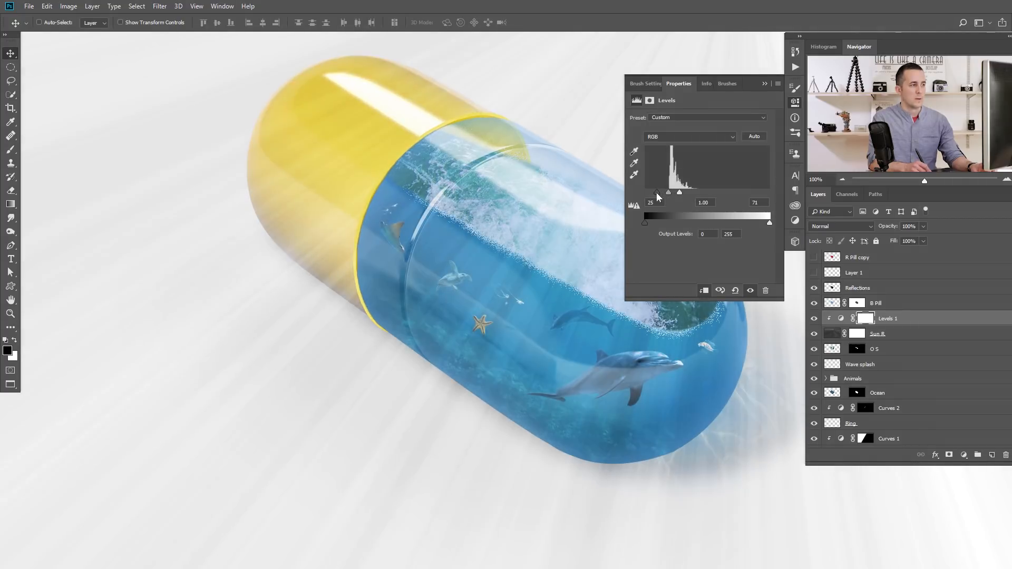
Replace the Sun R layer's mask with a copy of the Ocean layer's mask.
left_click(858, 336)
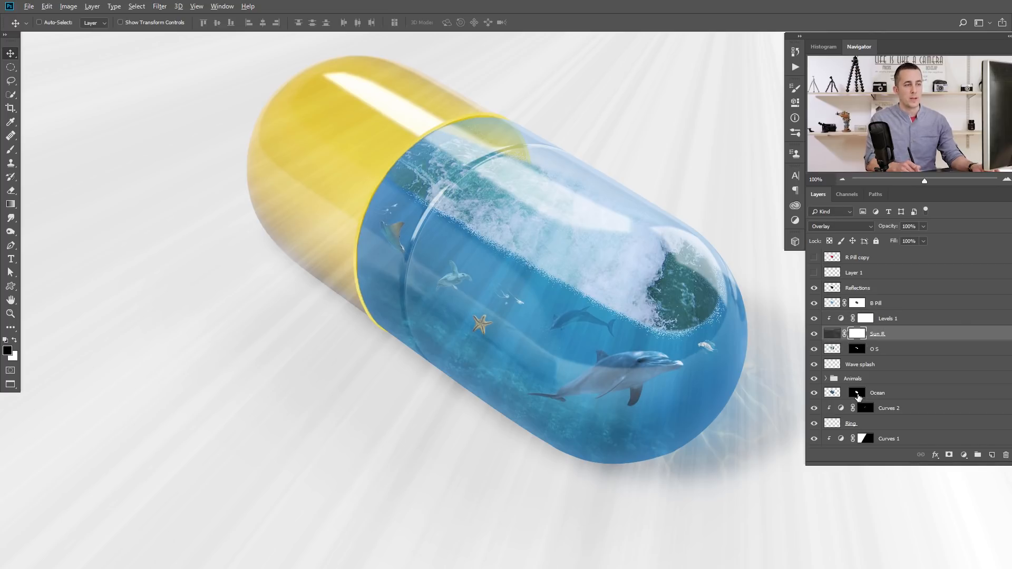
left_click_drag(856, 394, 857, 333)
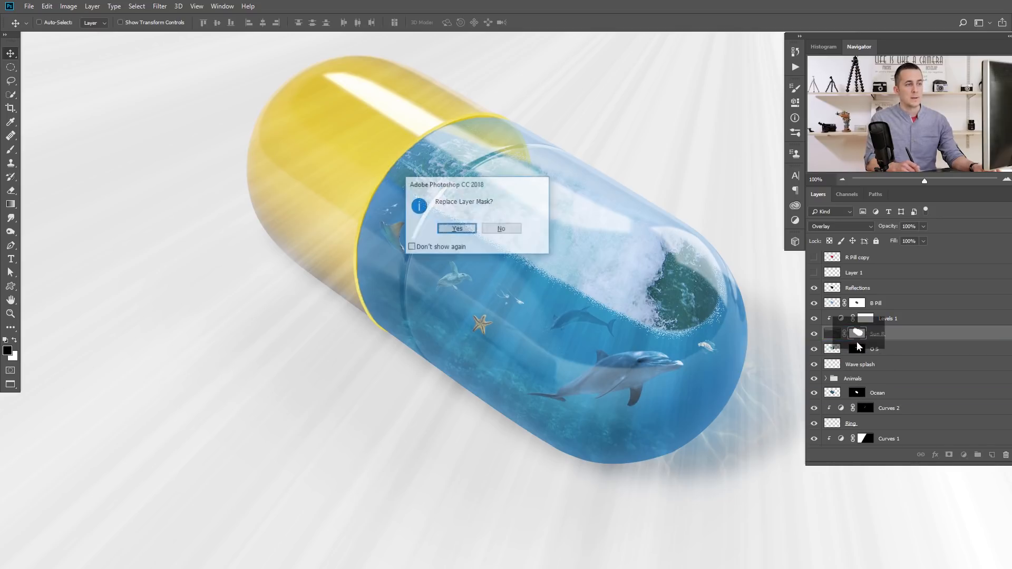
left_click(457, 228)
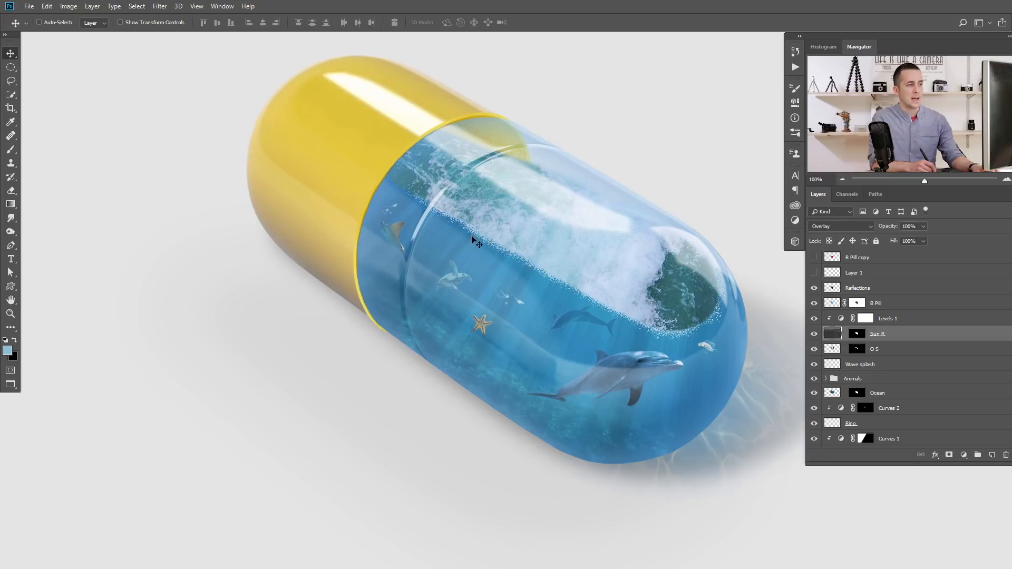
Mask out the sun rays over the foamy water surface with a black 100 px brush at 100% opacity.
left_click(857, 335)
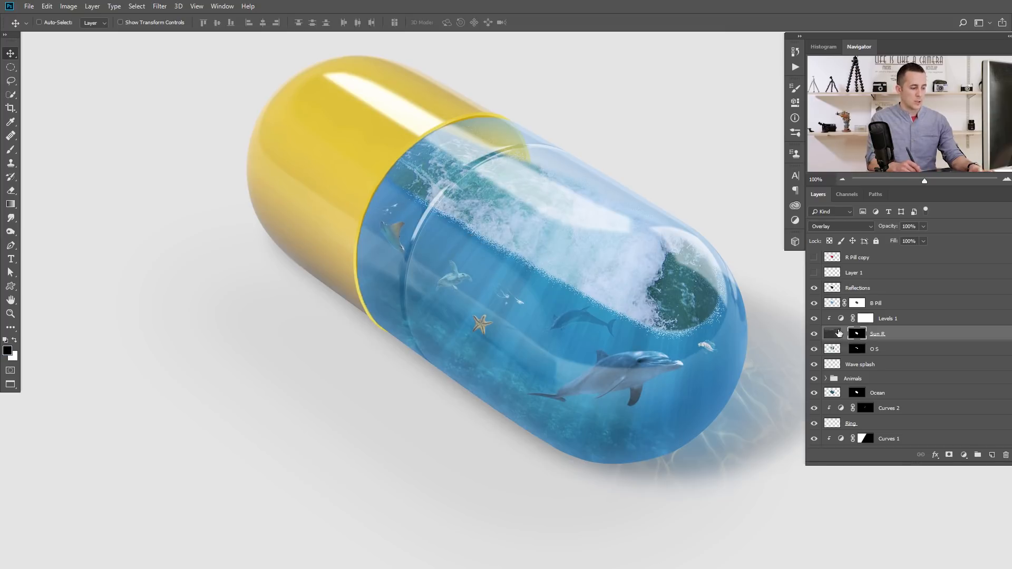
key("b")
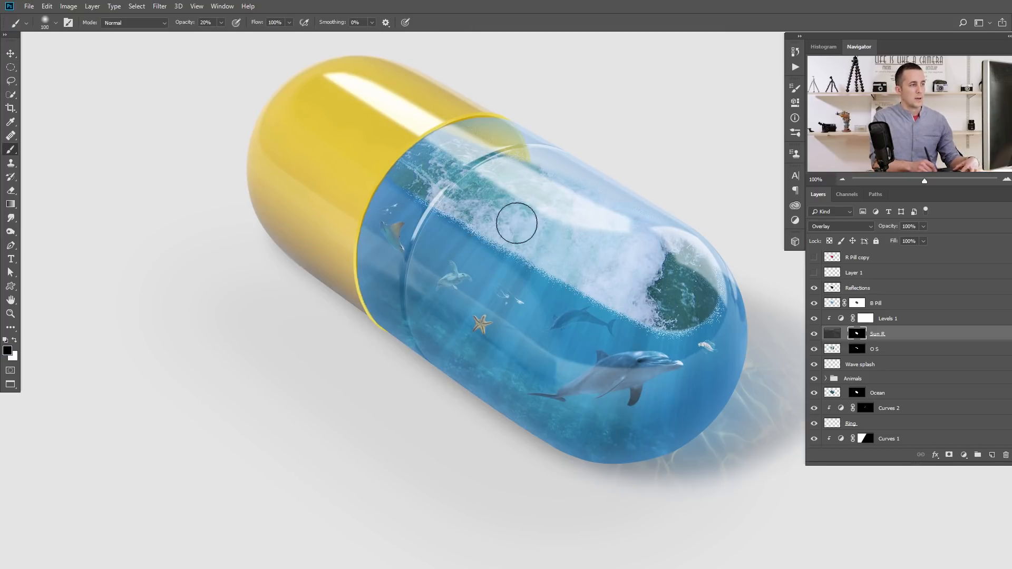
key("0")
mouse_move(424, 132)
left_mouse_down()
mouse_move(438, 187)
mouse_move(590, 271)
left_mouse_up()
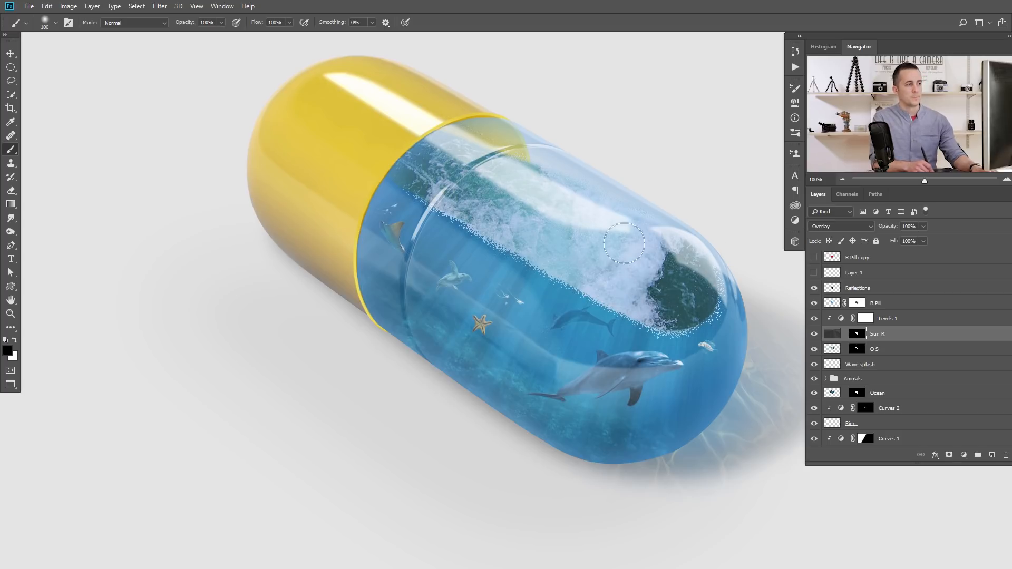
mouse_move(627, 276)
left_mouse_down()
mouse_move(583, 246)
mouse_move(605, 274)
left_mouse_up()
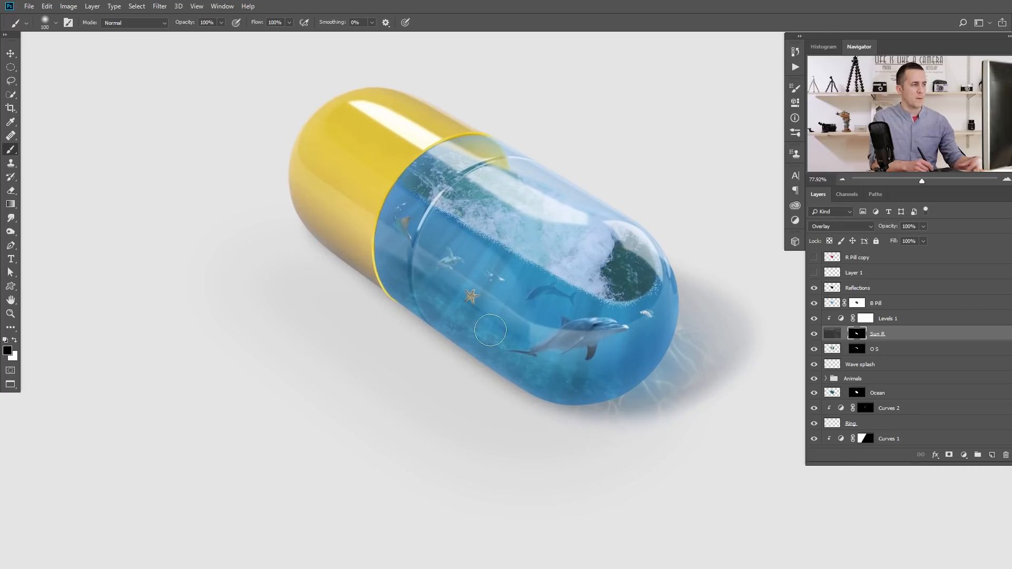
Fade the sun rays along the capsule's lower edge on the mask, using a 300 px brush at 20% opacity.
right_click(490, 331)
left_click(383, 415)
key("]")
key("]")
key("]")
key("]")
key("]")
key("]")
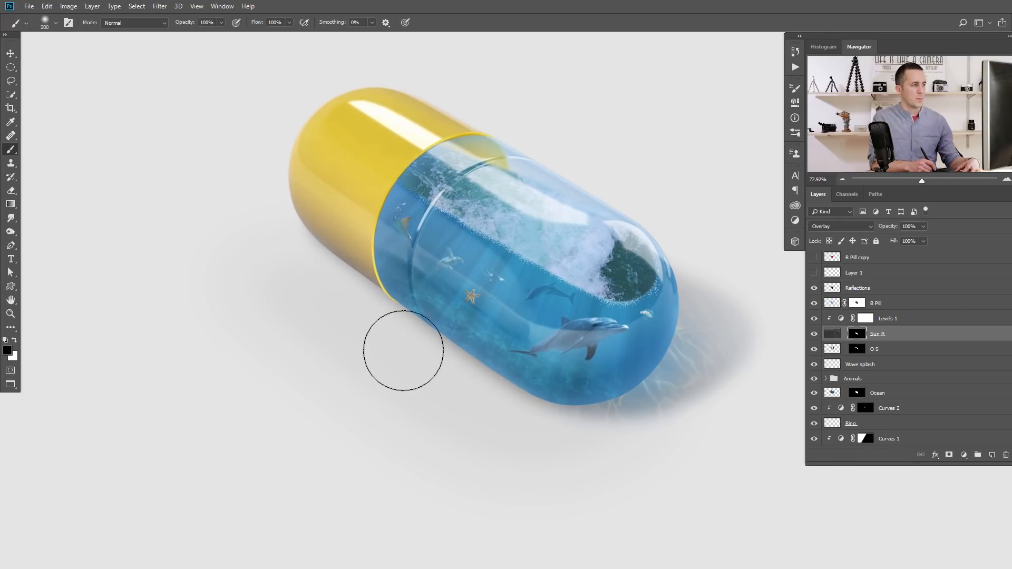
key("2")
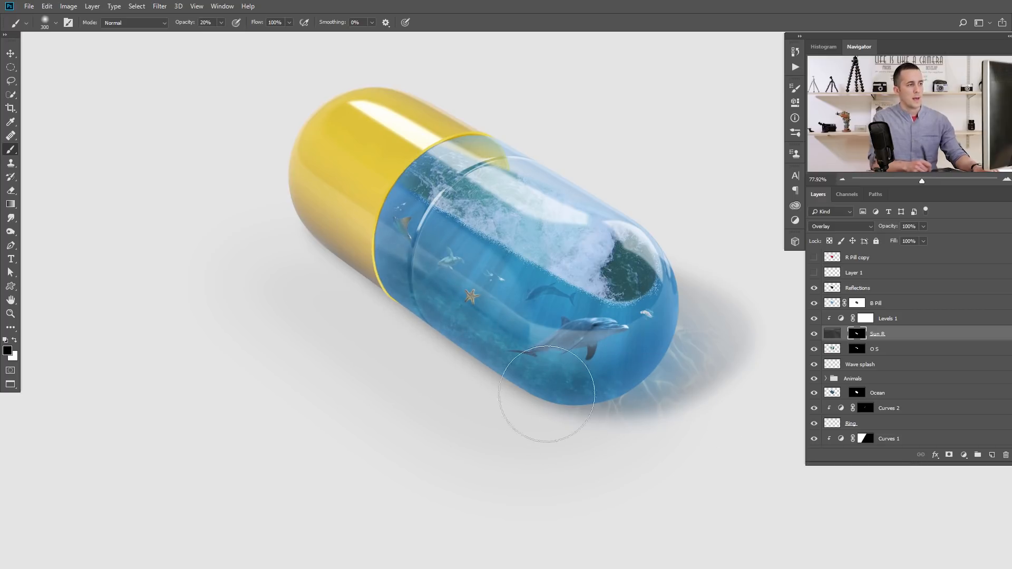
Soften the Sun R layer's rays with a Gaussian Blur of 3.9 pixels radius.
left_click(833, 335)
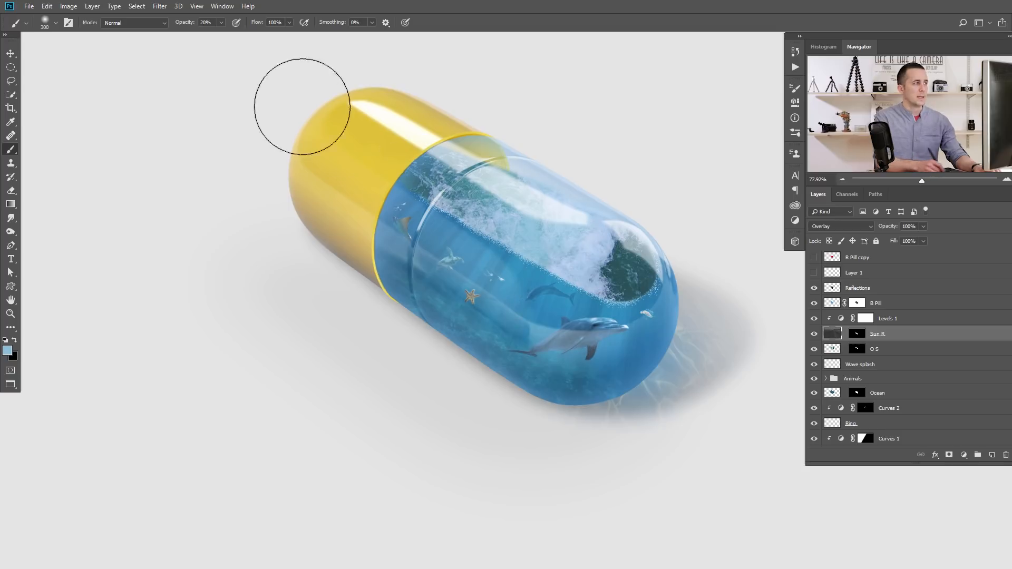
left_click(159, 6)
mouse_move(184, 124)
left_click(126, 165)
left_click_drag(496, 269, 551, 269)
left_click_drag(809, 286, 811, 286)
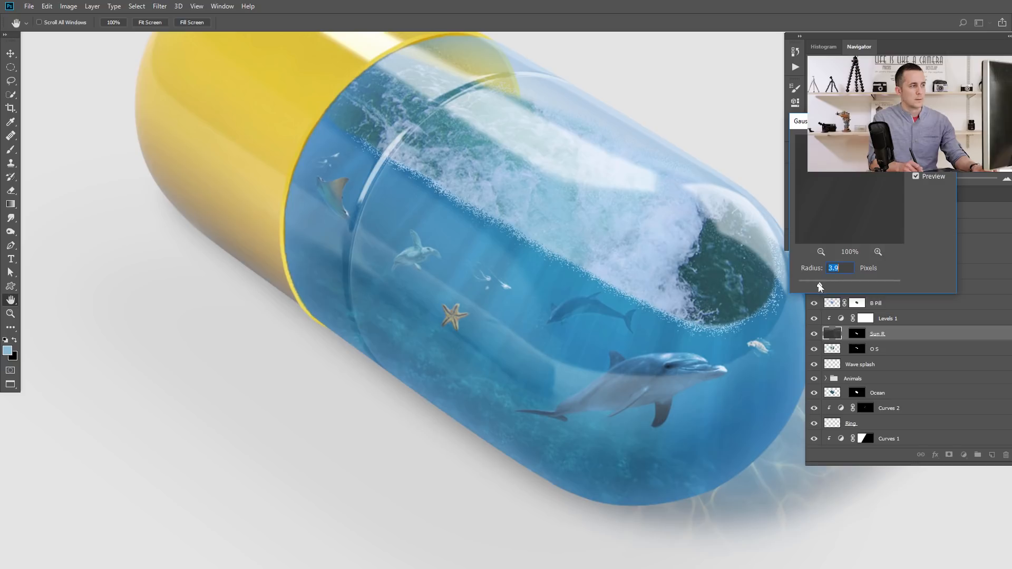
key("Return")
key("ctrl+0")
left_click_drag(619, 299, 685, 287)
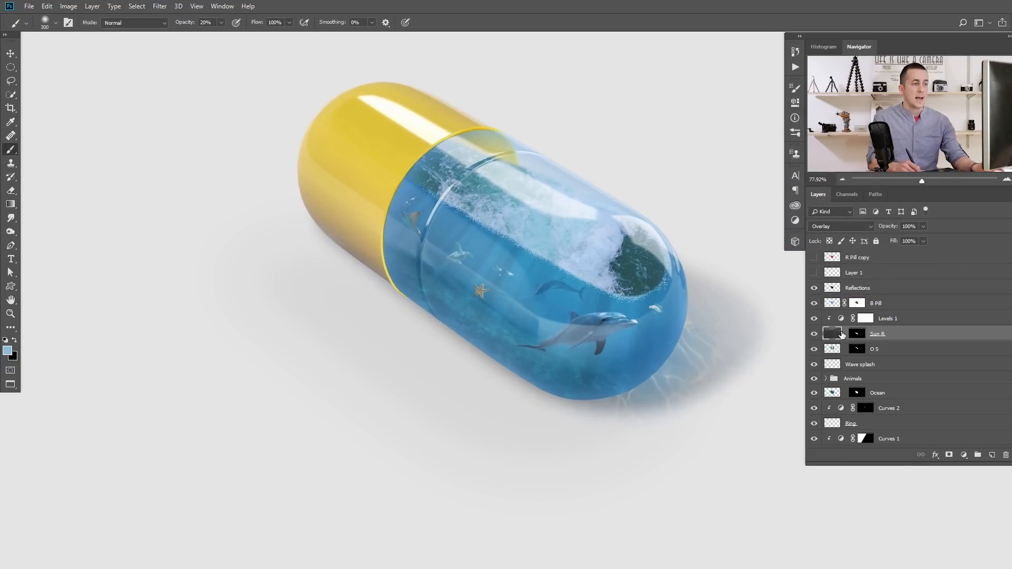
Add a Curves adjustment above the Reflections layer, raising input 86 to output 165, and invert its mask to black.
left_click(837, 292)
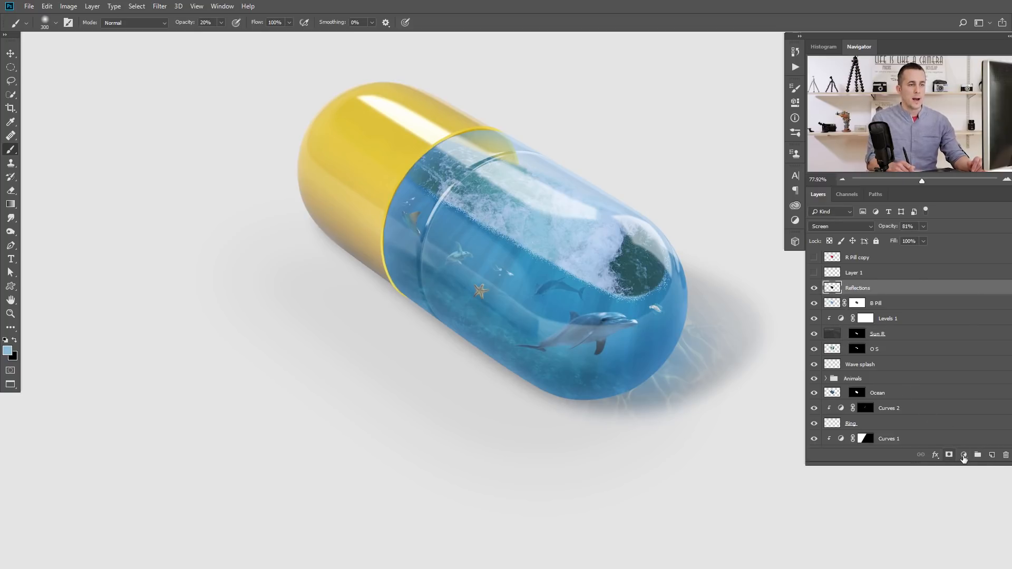
left_click(964, 455)
left_click(951, 323)
left_click_drag(695, 214, 690, 188)
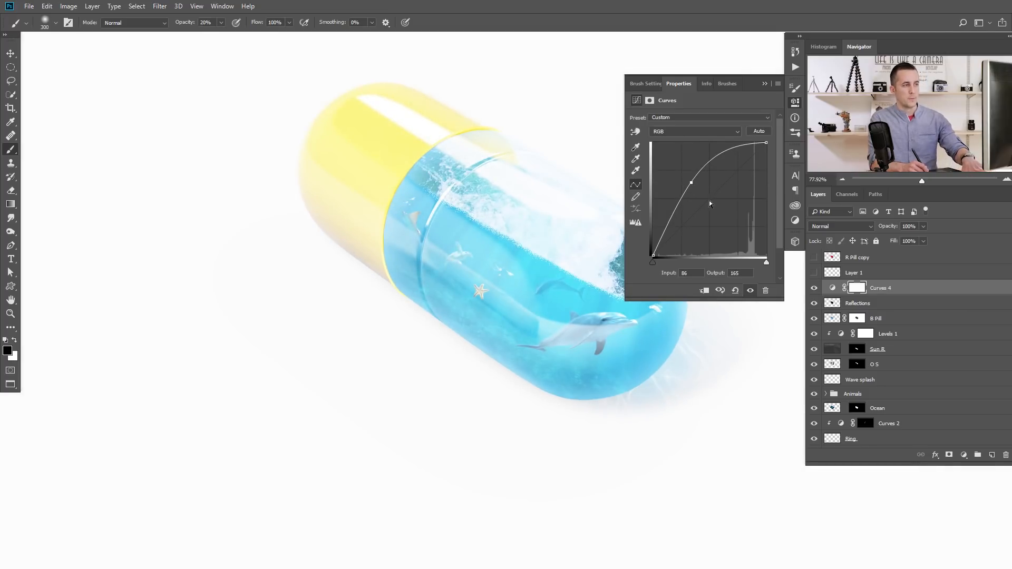
key("ctrl+i")
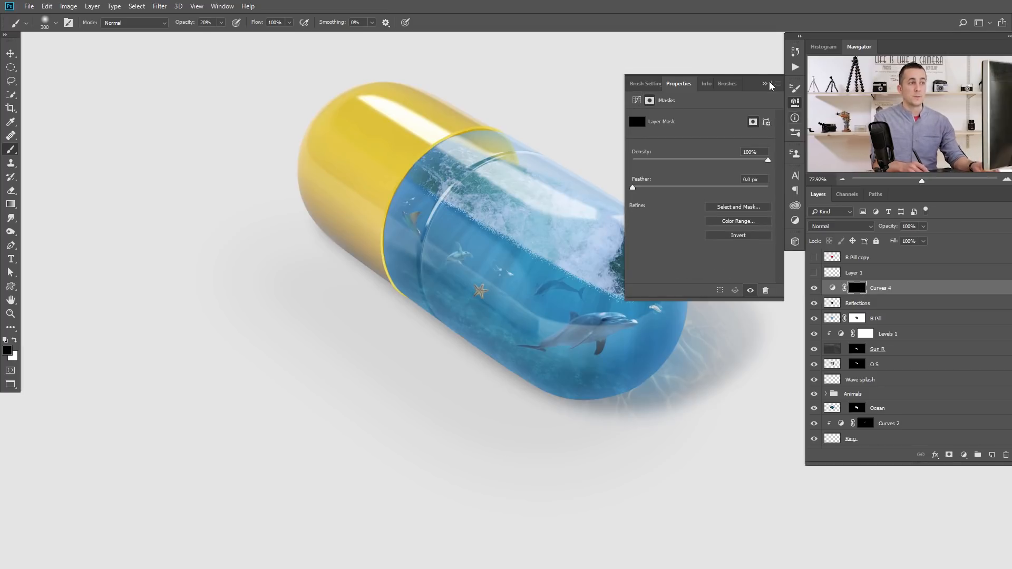
left_click(766, 84)
Paint white on the Curves 4 mask with a small soft brush of 10 to 50 px at 20% opacity to brighten details in the water.
left_click_drag(478, 280, 503, 290)
key("bracketleft")
key("bracketleft")
key("bracketleft")
key("bracketleft")
key("bracketleft")
key("bracketleft")
key("bracketleft")
key("bracketleft")
key("bracketleft")
key("bracketleft")
key("bracketleft")
key("bracketleft")
key("bracketleft")
key("bracketleft")
key("bracketleft")
key("x")
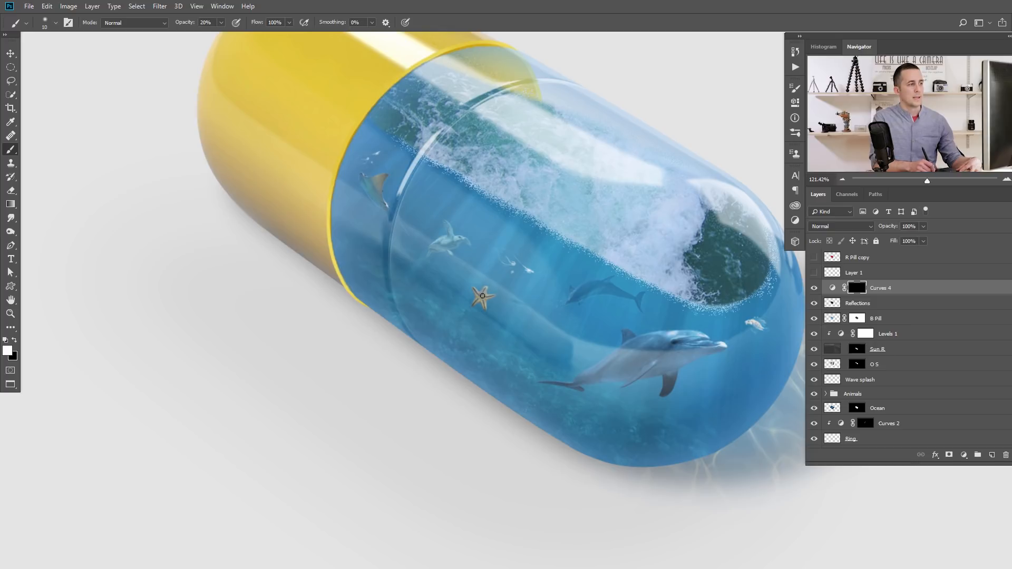
key("bracketright")
key("bracketright")
key("bracketright")
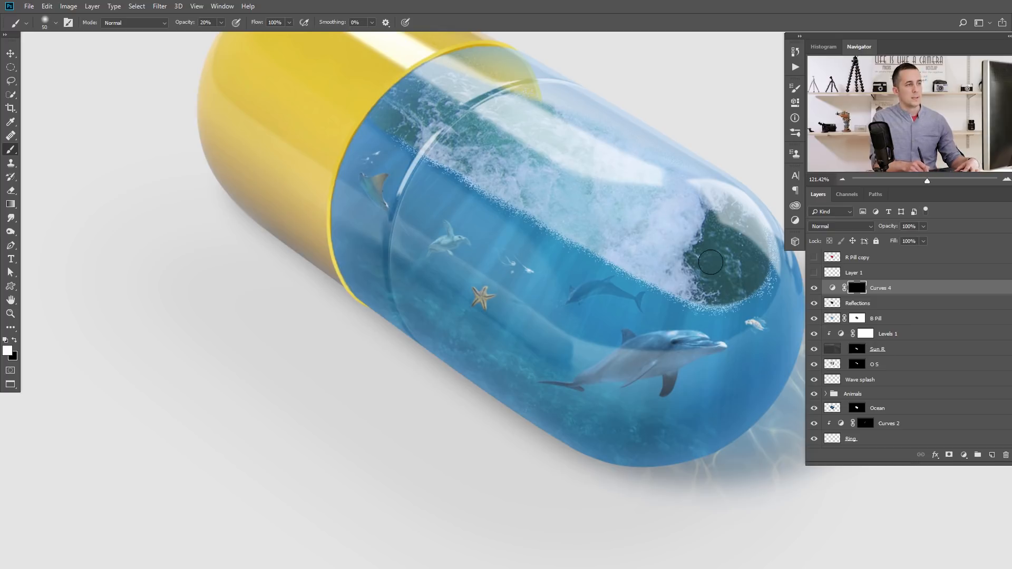
left_click_drag(680, 250, 545, 242)
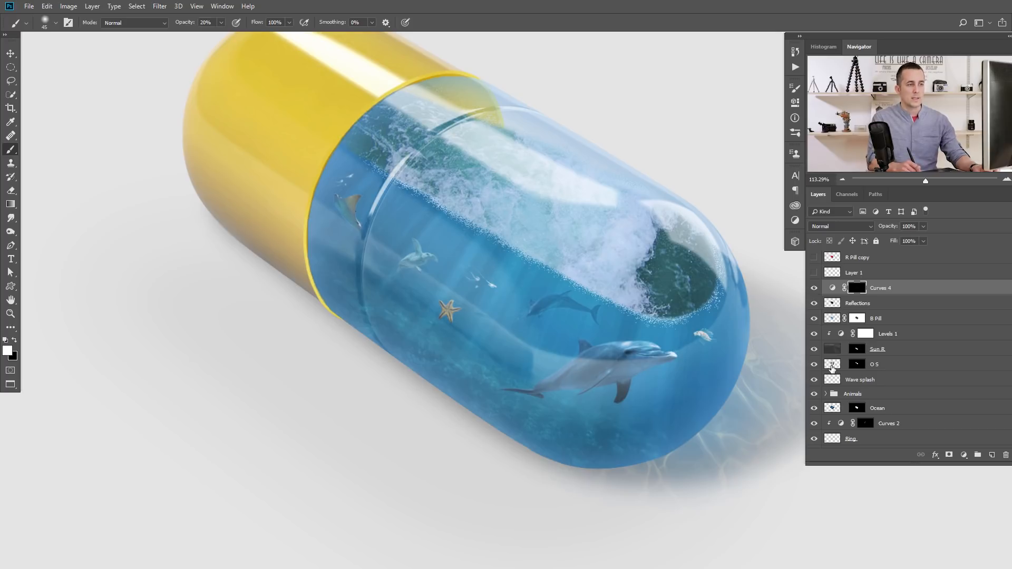
Add a Curves adjustment clipped to the O S layer and raise its midtones from input 117 to output 153.
left_click(832, 368)
left_click(963, 454)
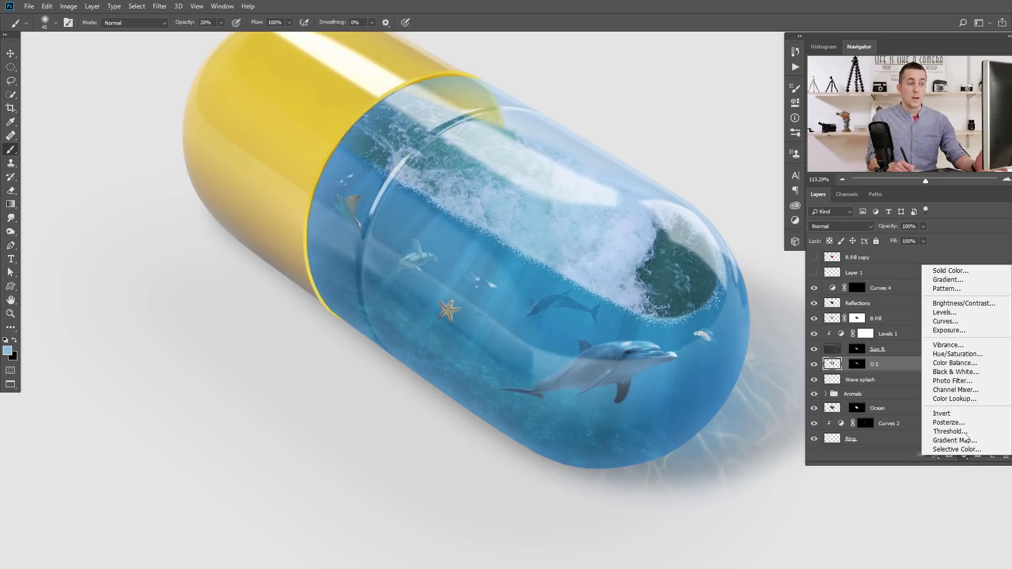
left_click(944, 321)
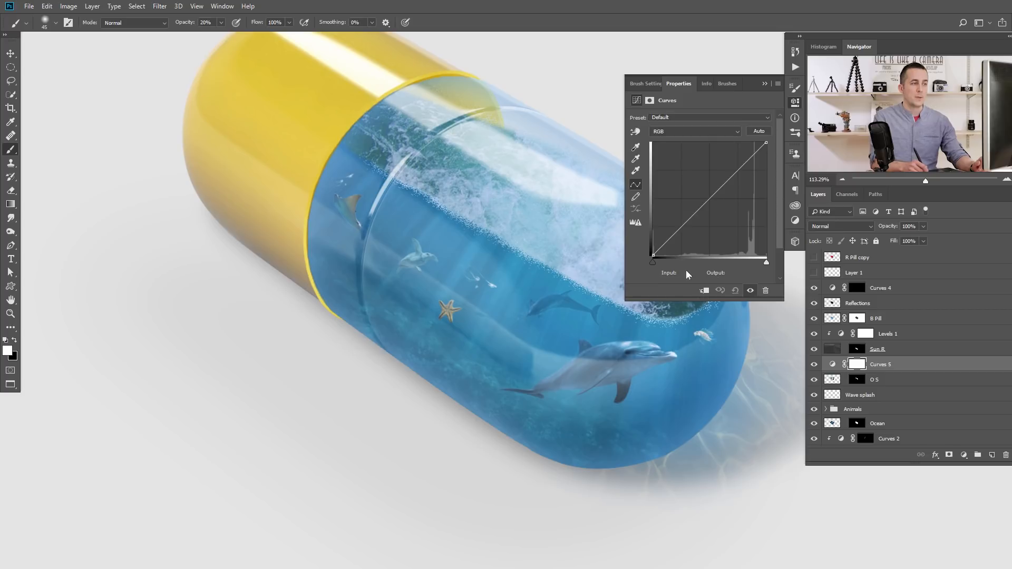
left_click(704, 290)
left_click_drag(708, 201, 625, 223)
left_click_drag(516, 252, 402, 234)
left_click_drag(710, 193, 705, 187)
Cool the water surface in Curves 5 by lifting the blue black point to output 36 and setting the red black point's input to 24.
left_click(704, 131)
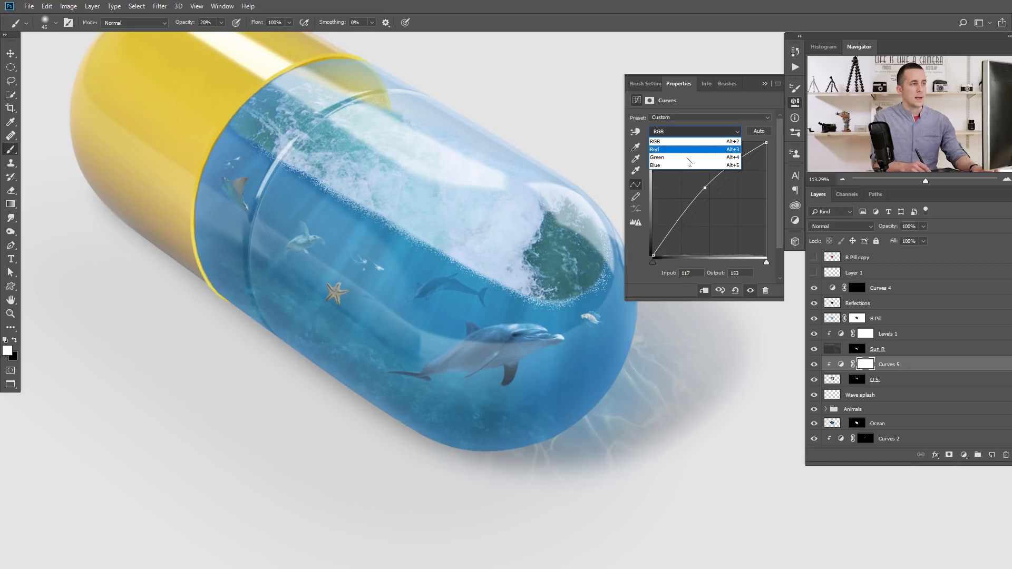
left_click(679, 165)
left_click(653, 260)
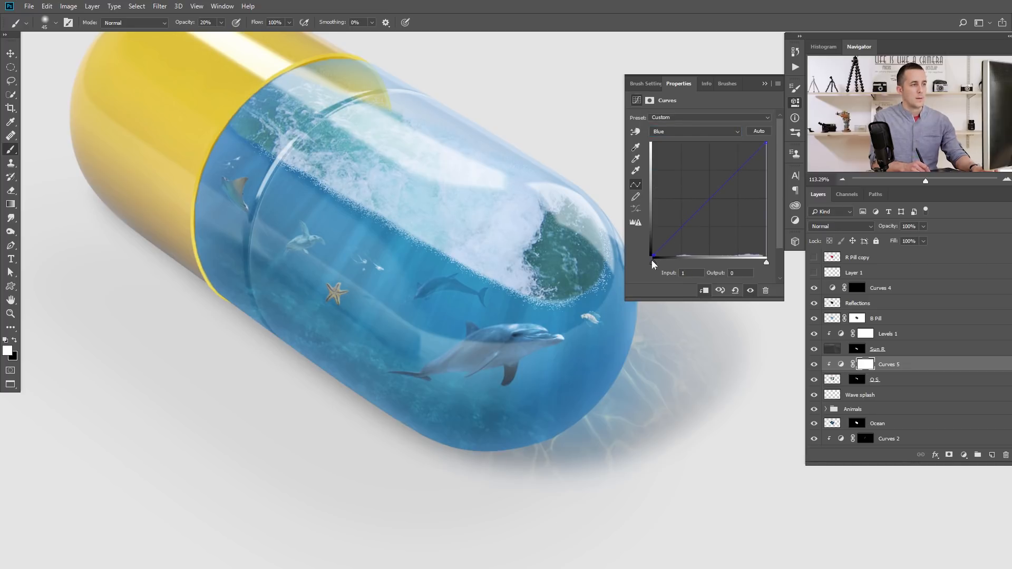
left_click_drag(653, 258, 651, 242)
left_click(695, 132)
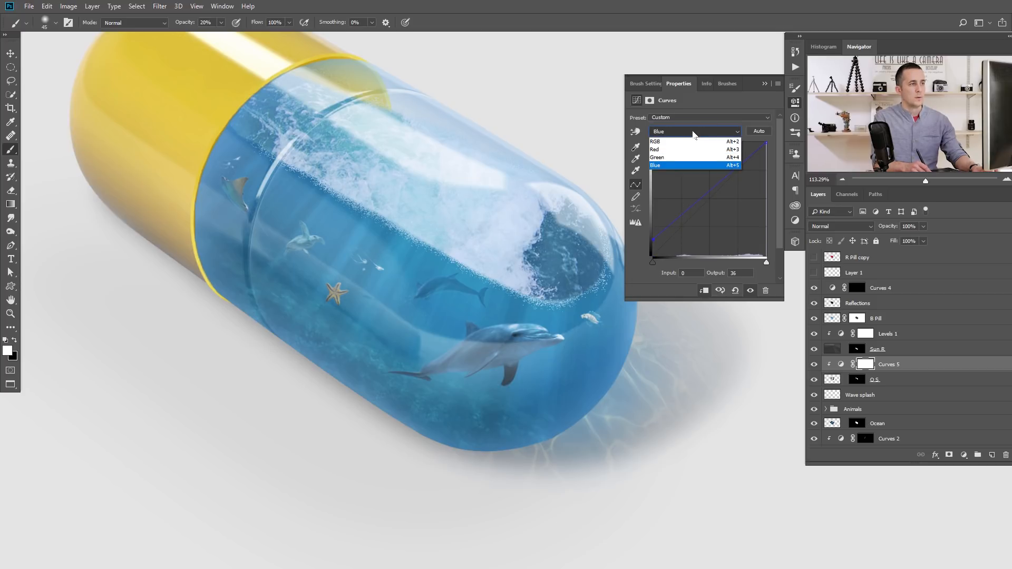
left_click(673, 151)
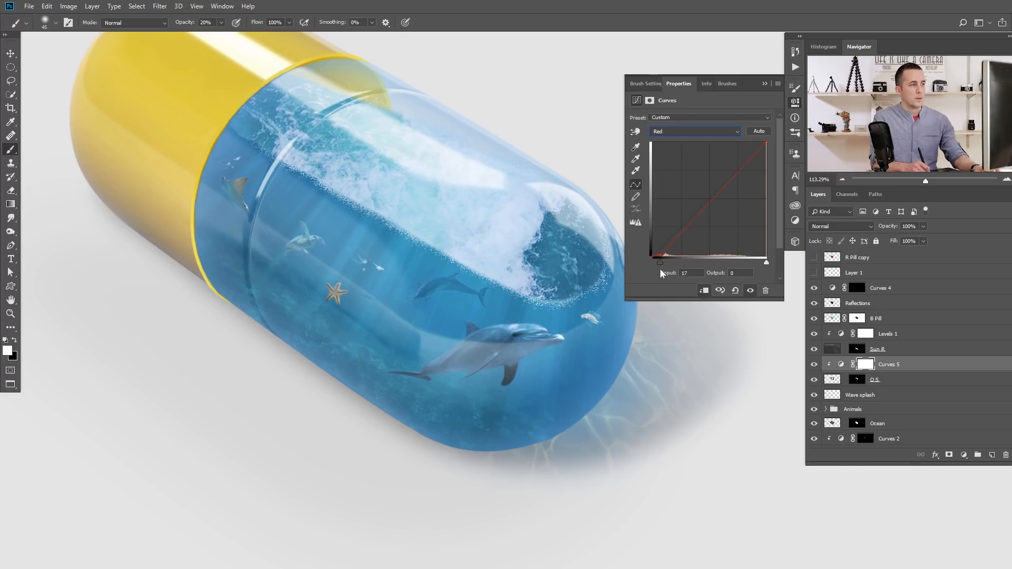
mouse_move(533, 283)
left_mouse_down()
mouse_move(516, 294)
mouse_move(535, 284)
left_mouse_up()
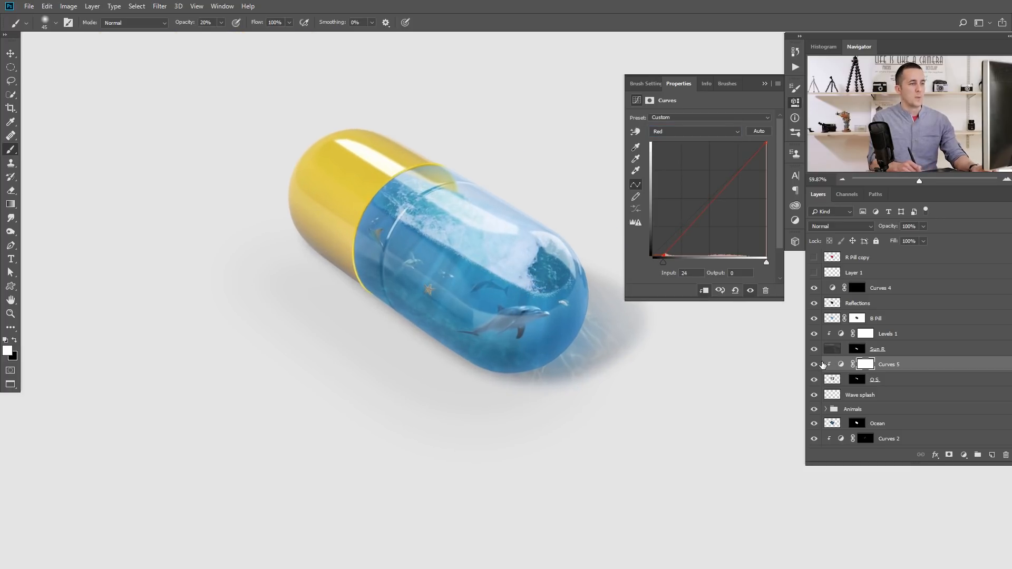
left_click(814, 364)
left_click(813, 364)
left_click(813, 365)
left_click(814, 364)
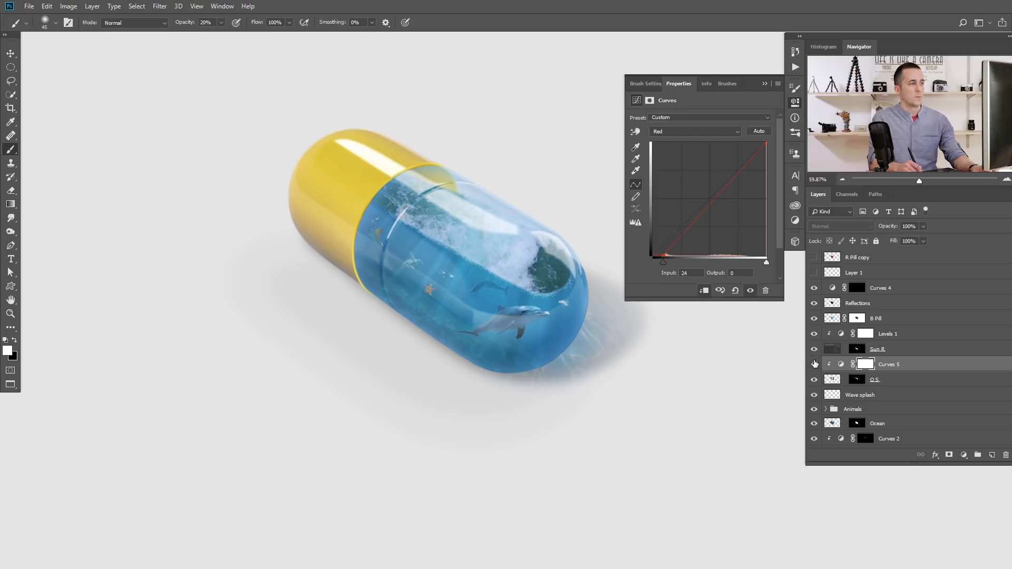
Refine the Curves 5 RGB curve with an added shadow point and raise the midtone point at input 114 to output 157.
left_click(701, 131)
left_click(655, 141)
left_click_drag(703, 206, 704, 188)
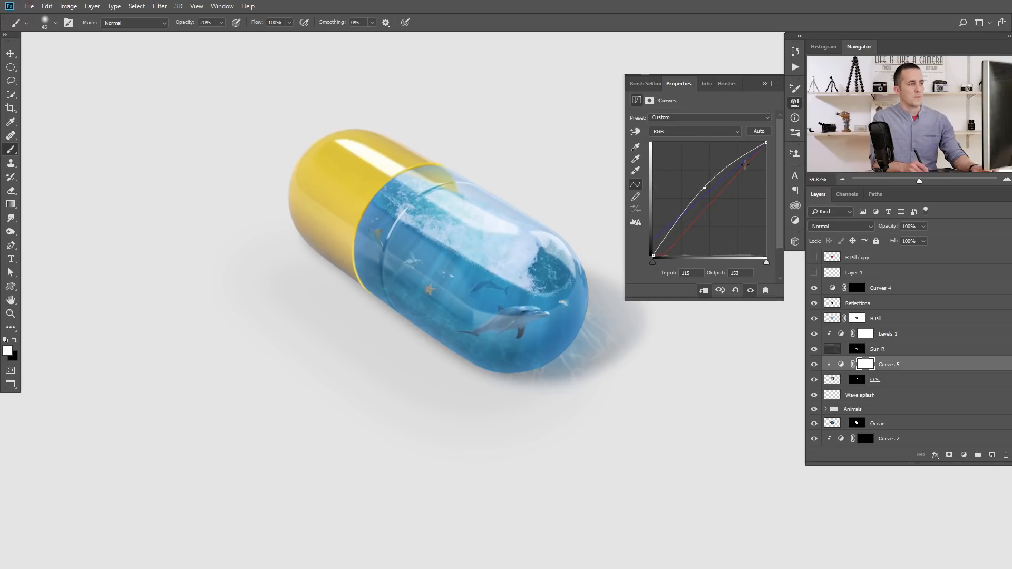
left_click_drag(668, 234, 668, 232)
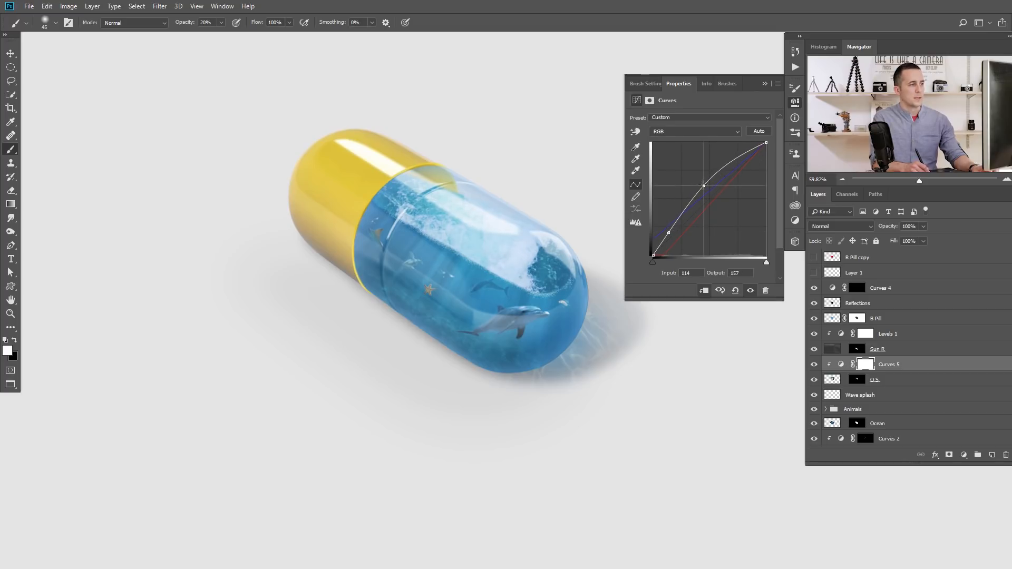
left_click(764, 83)
scroll(583, 264, "down", 2)
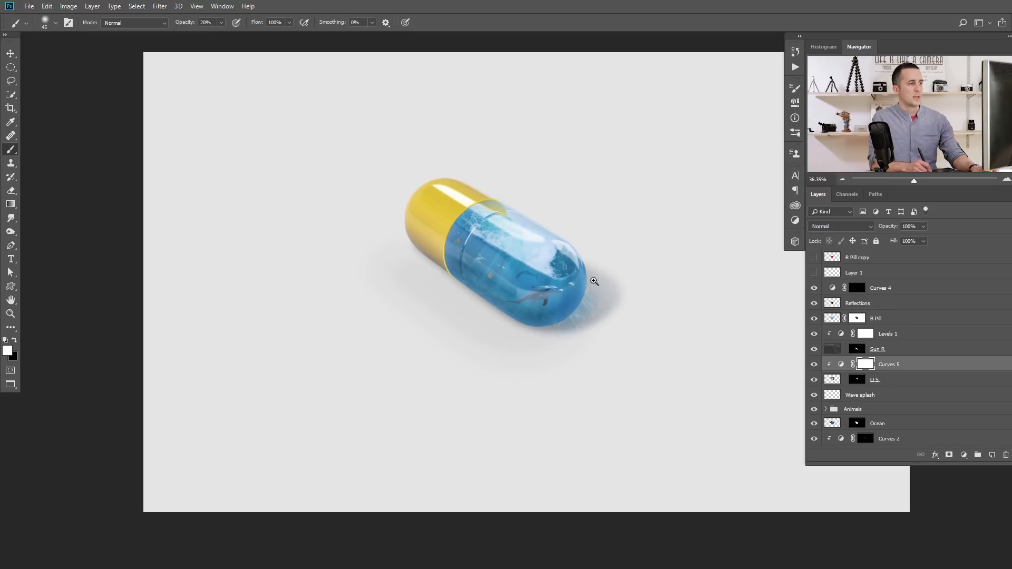
scroll(584, 327, "up", 3)
left_click_drag(521, 259, 566, 311)
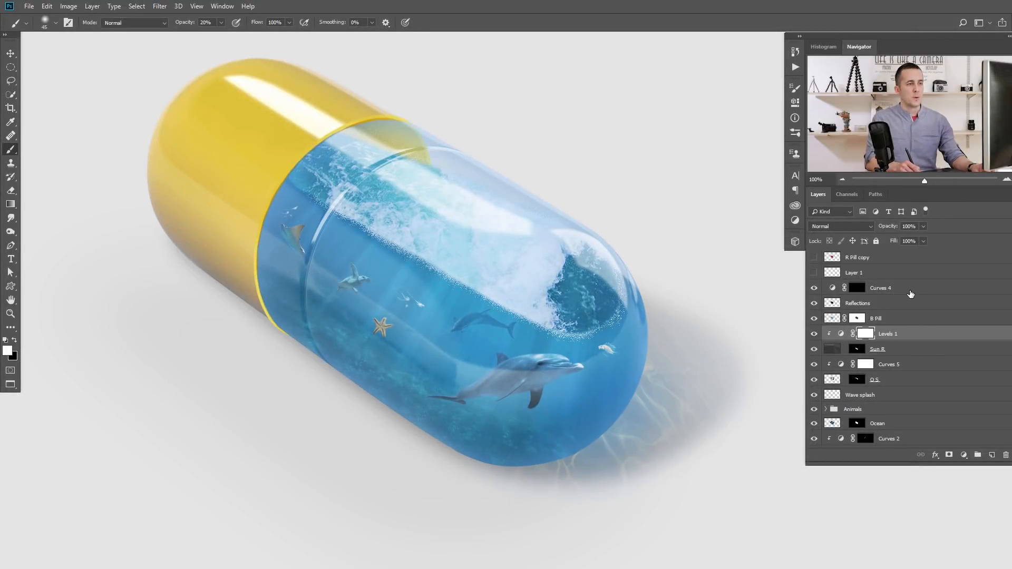
Stamp all visible layers into a new merged layer above Curves 4.
left_click(873, 290)
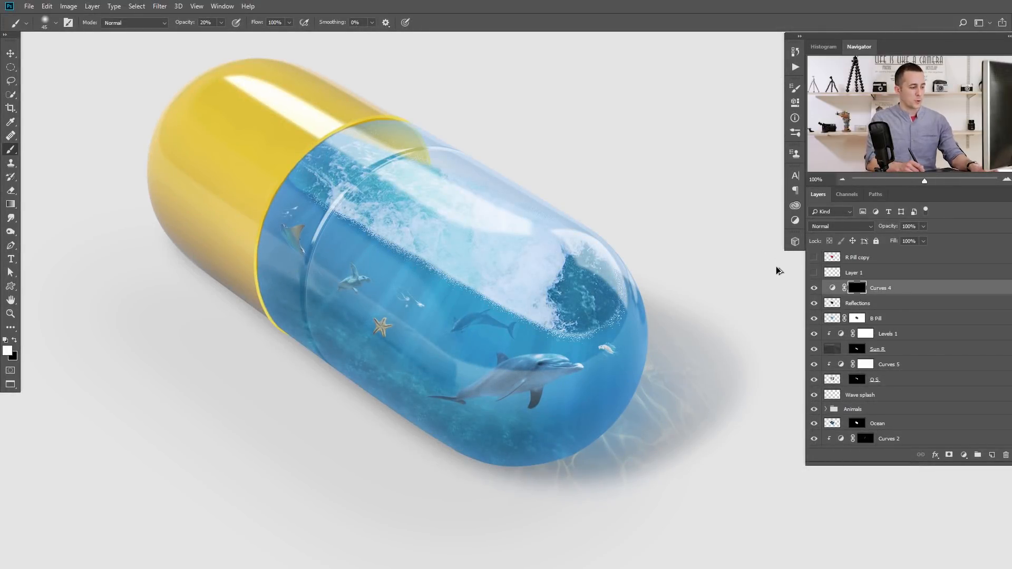
key("ctrl+alt+shift+e")
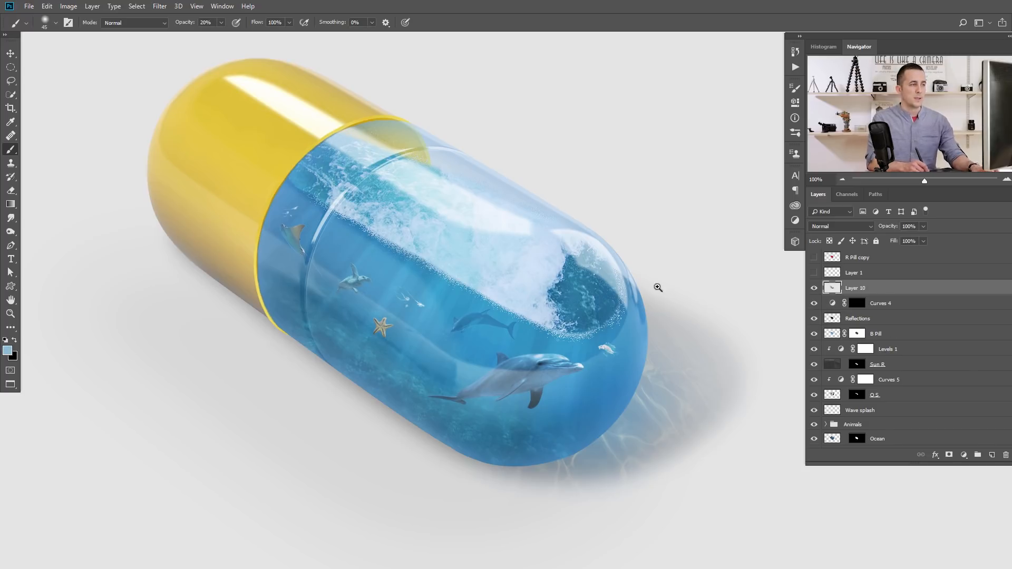
key("ctrl+0")
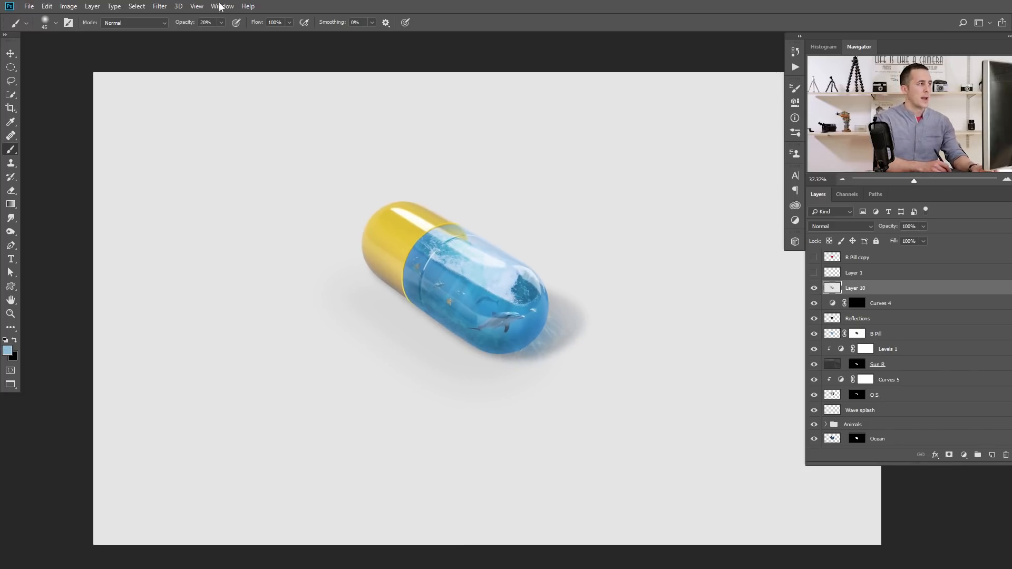
Apply Camera Raw to the merged layer with Contrast +22, lifted Shadows, and split-toned shadows at hue 230, saturation 8.
left_click(159, 6)
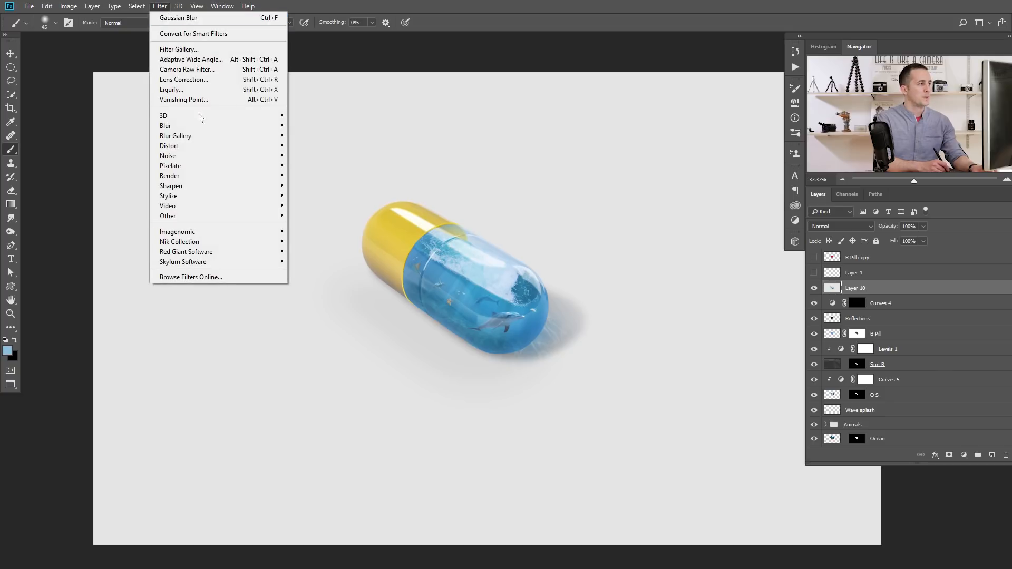
left_click(187, 69)
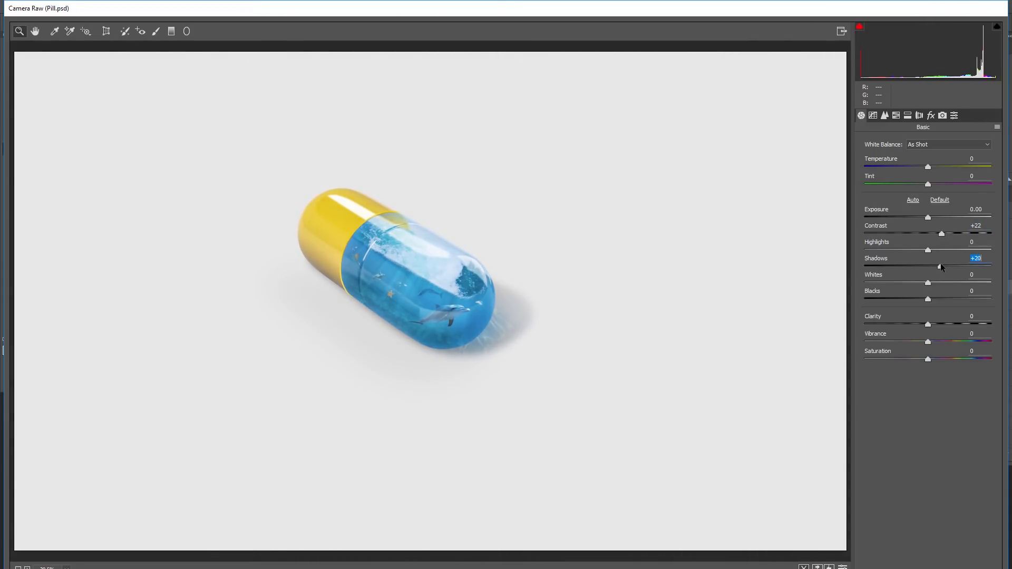
left_click_drag(941, 266, 938, 267)
left_click(884, 115)
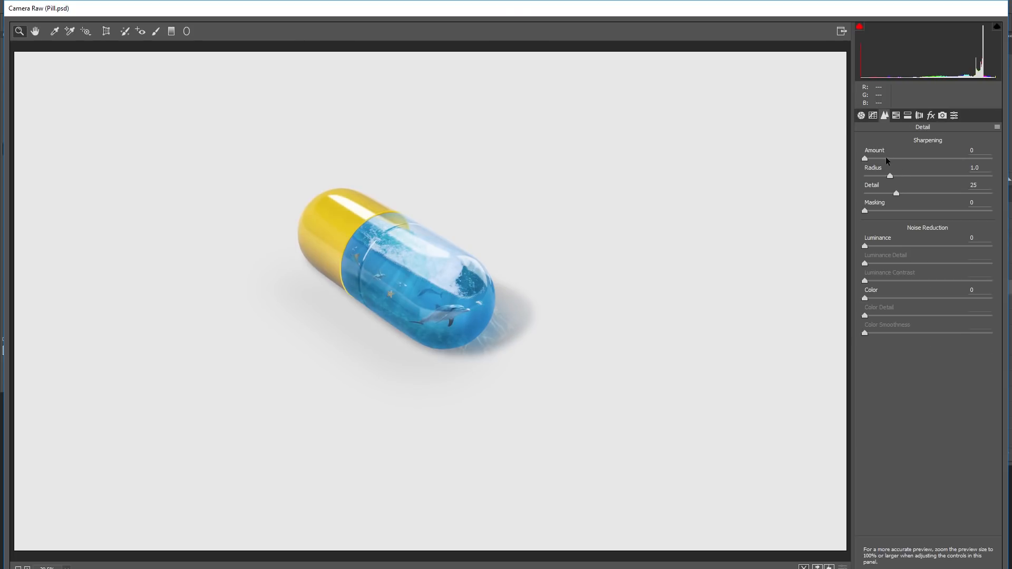
left_click(907, 116)
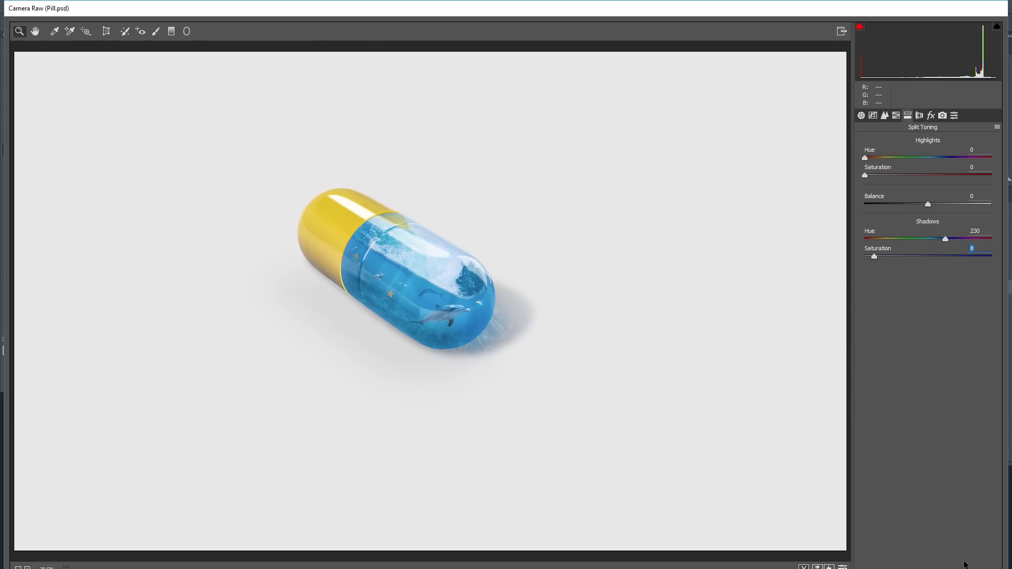
key("Return")
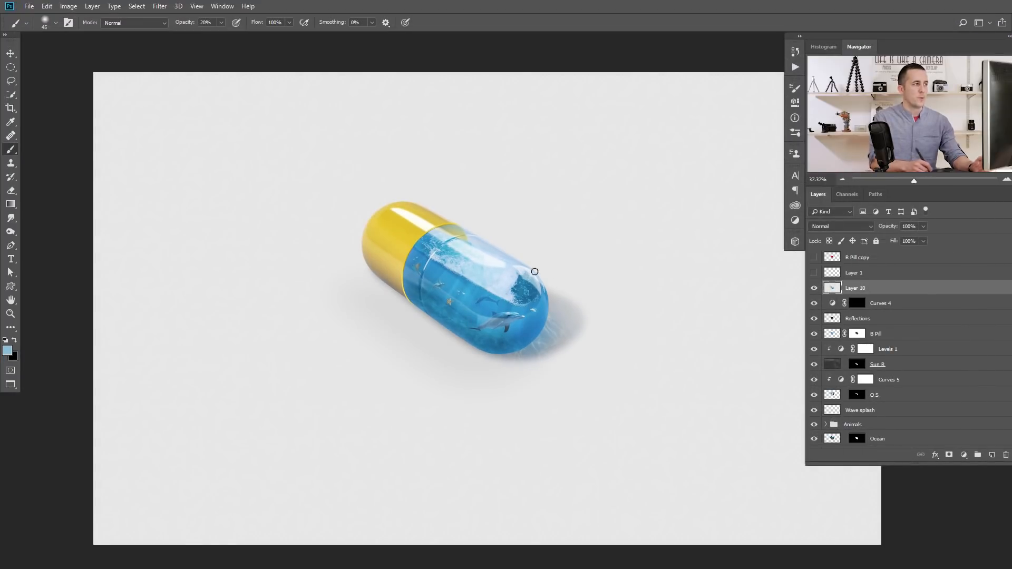
Apply the Color Efex Pro 4 Detail Extractor filter to the merged layer at 19%, with 15% contrast and 6% saturation.
left_click(157, 7)
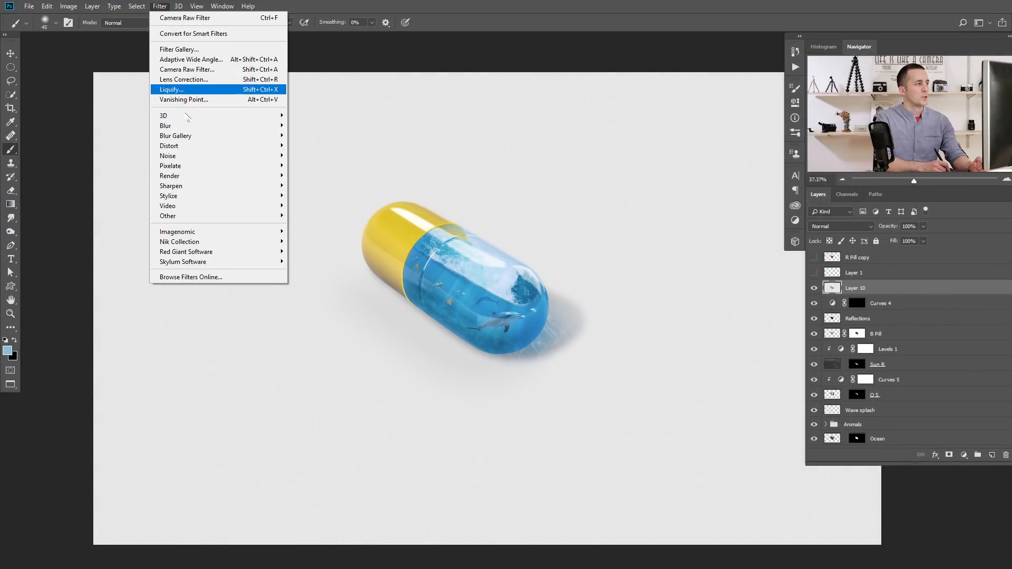
mouse_move(196, 246)
left_click(105, 253)
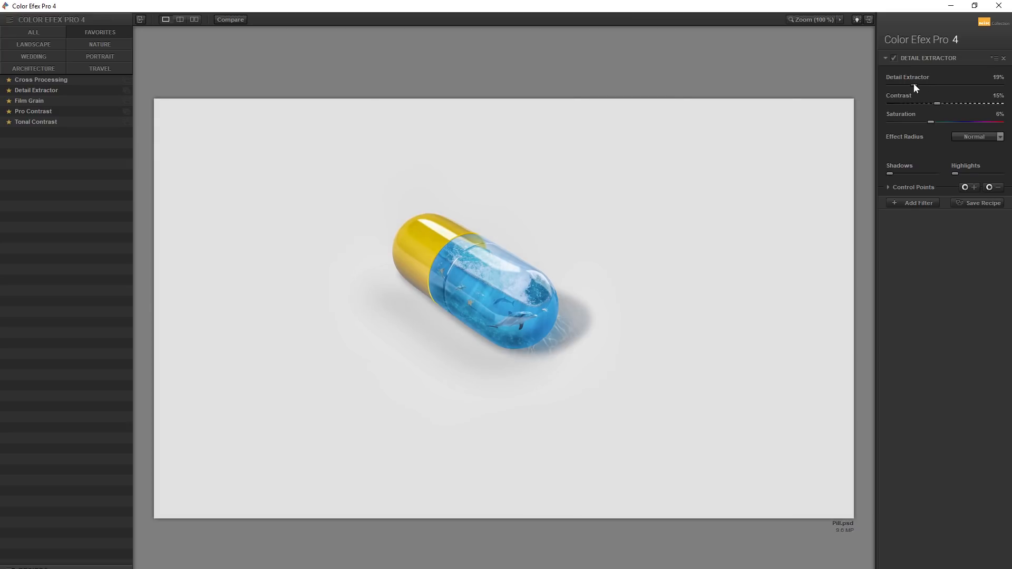
left_click(239, 19)
left_click(238, 19)
left_click(239, 19)
left_click(238, 20)
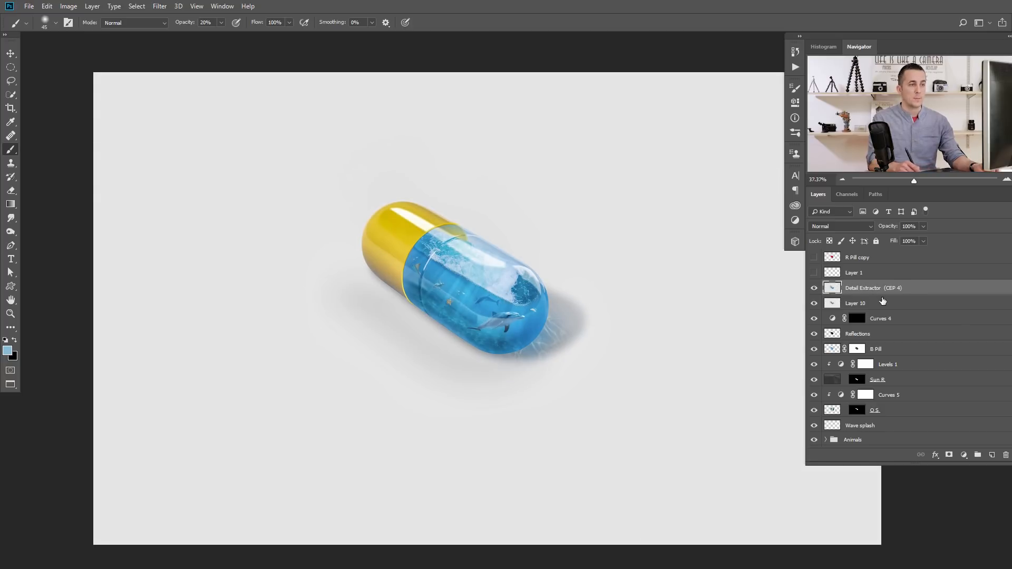
Hide the Detail Extractor layer with a black mask and reveal it over the capsule's water and animals using a white 175 px brush at 50% opacity.
left_click(949, 454, "alt")
scroll(528, 306, "up", 2)
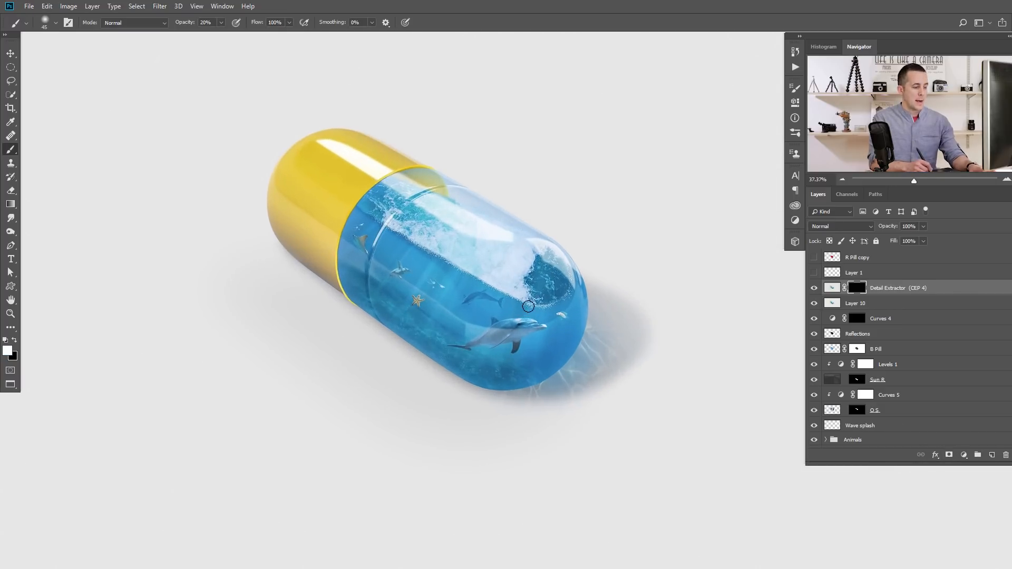
key("]")
key("]")
key("]")
key("]")
key("]")
key("5")
left_click_drag(414, 279, 394, 247)
mouse_move(489, 319)
left_mouse_down()
mouse_move(526, 318)
mouse_move(486, 333)
left_mouse_up()
left_click_drag(526, 276, 453, 237)
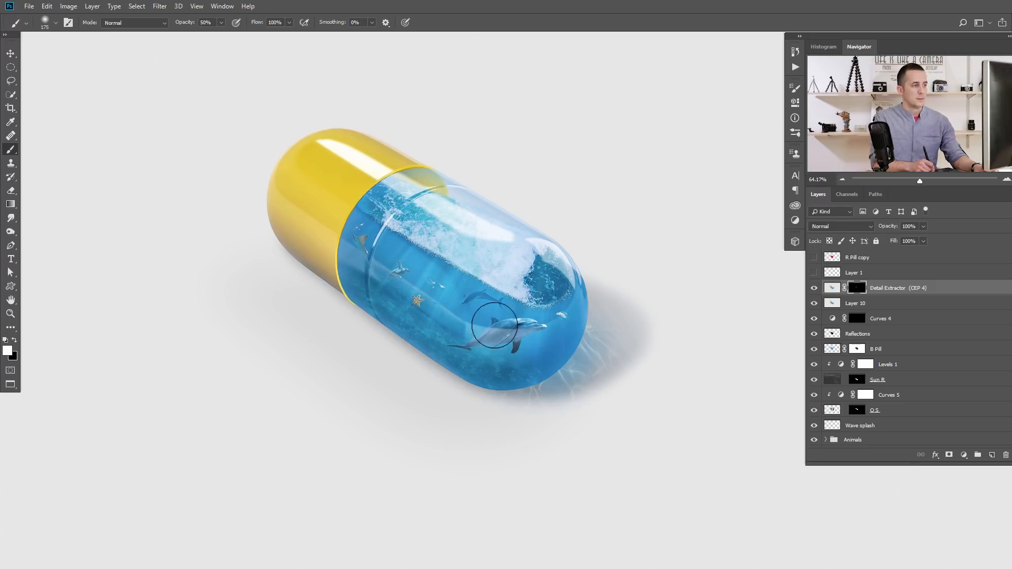
mouse_move(453, 302)
left_mouse_down()
mouse_move(457, 334)
mouse_move(385, 252)
mouse_move(436, 252)
mouse_move(546, 310)
mouse_move(507, 303)
mouse_move(532, 311)
left_mouse_up()
left_click(814, 288)
left_click(815, 288)
left_click(814, 288)
left_click(815, 288)
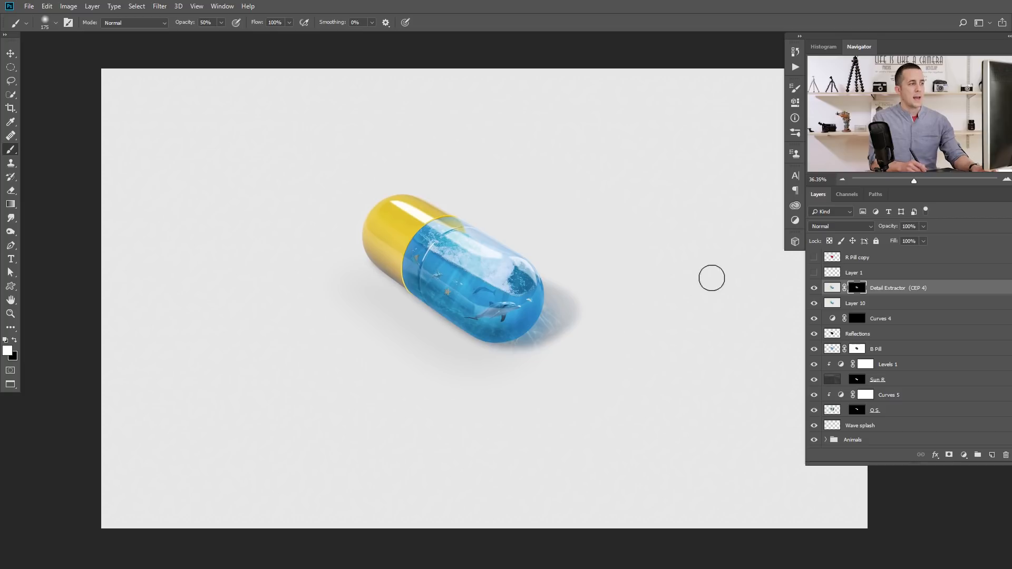
Crop the canvas tightly around the capsule and its shadow at a 16:9 ratio.
key("c")
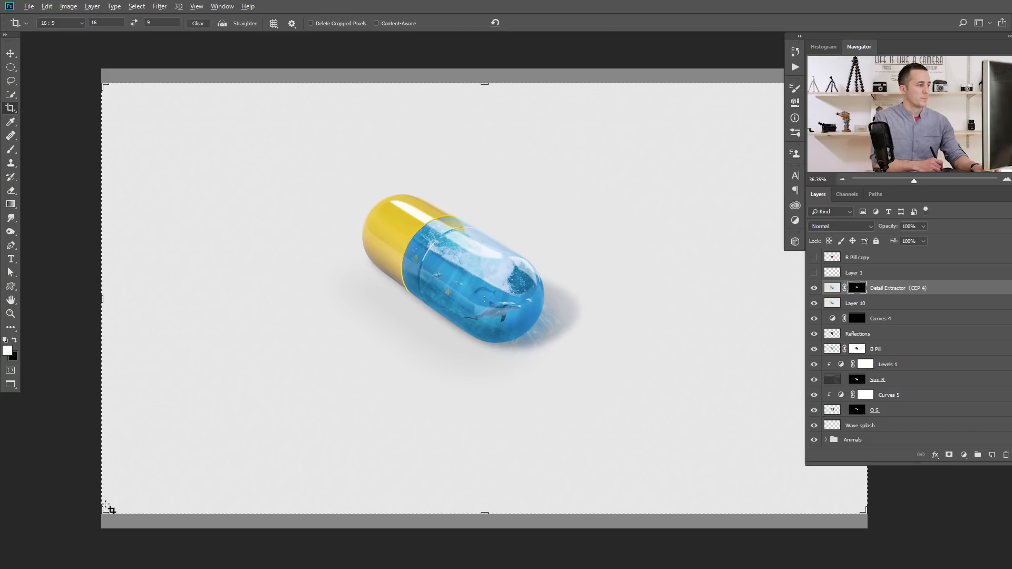
left_click_drag(103, 510, 279, 413)
left_click_drag(510, 311, 479, 340)
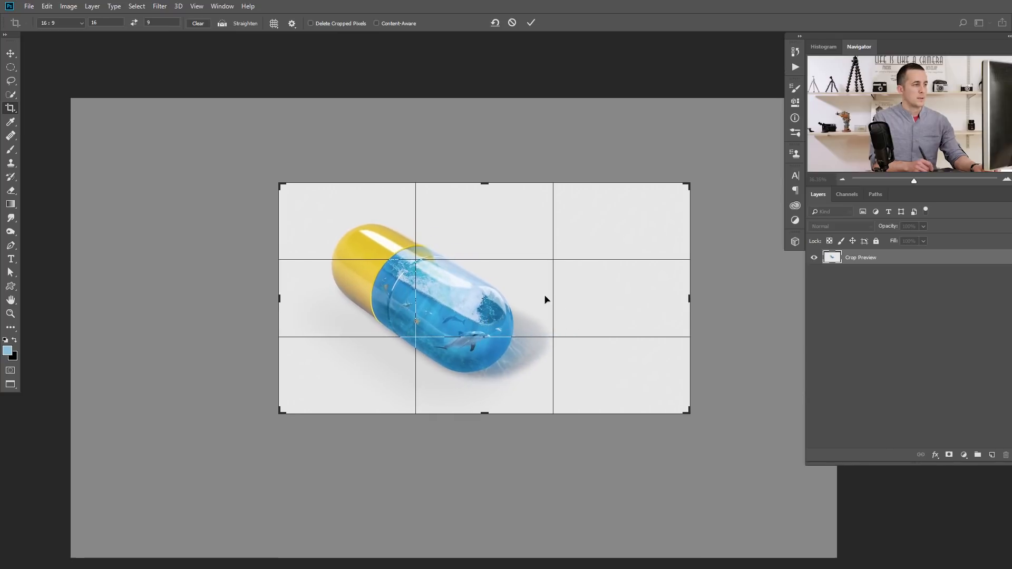
left_click_drag(685, 186, 666, 196)
left_click_drag(580, 285, 592, 294)
key("Return")
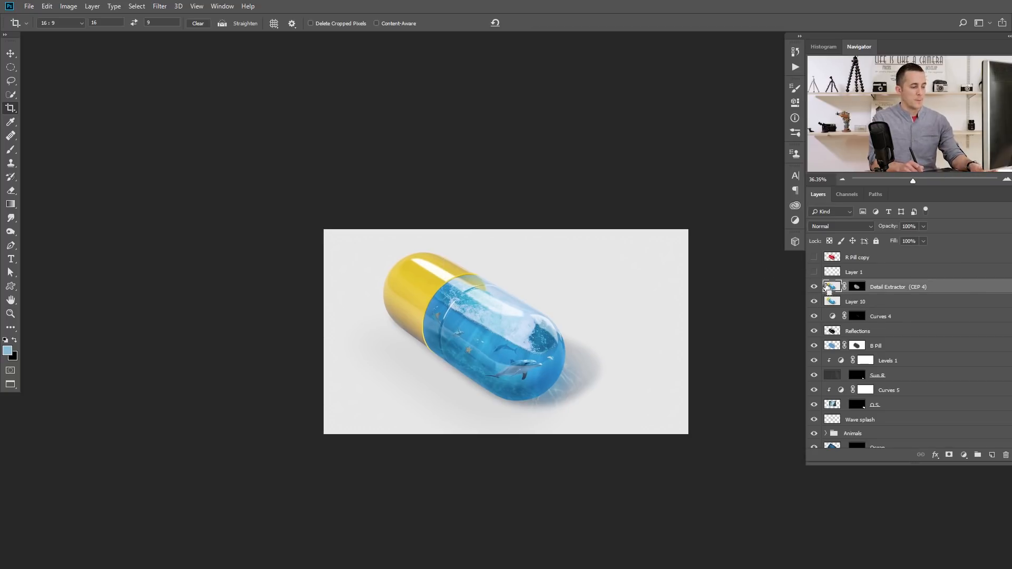
Stamp all visible layers into a new layer and give it a Camera Raw post-crop vignette with Amount -45 and Feather 58.
key("ctrl+alt+shift+e")
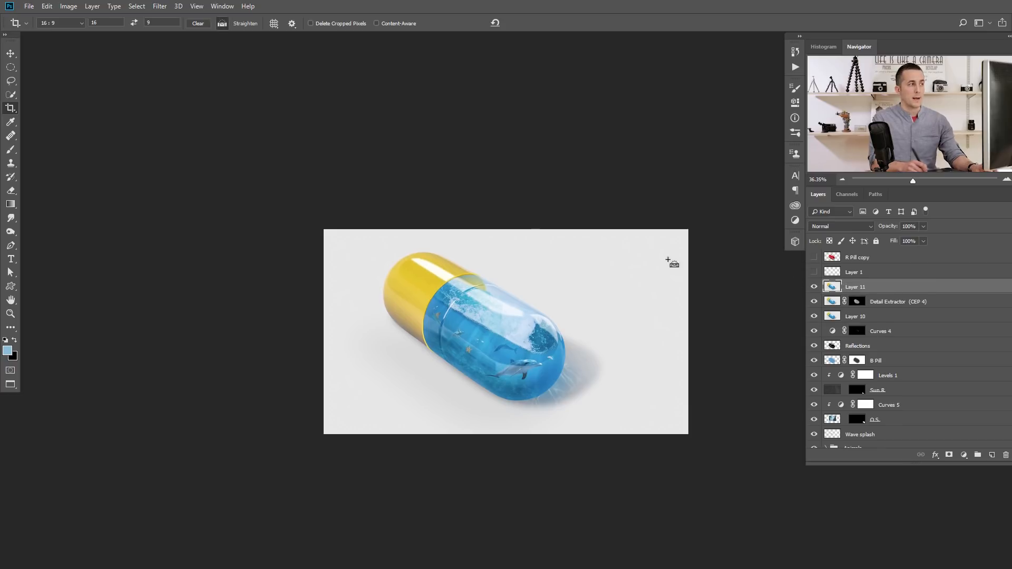
left_click(160, 6)
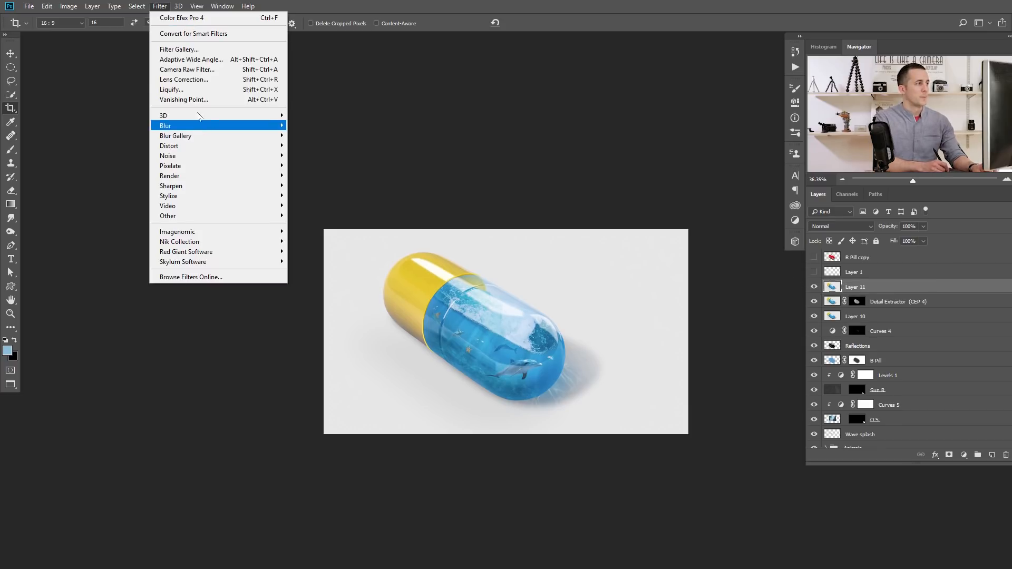
left_click(203, 70)
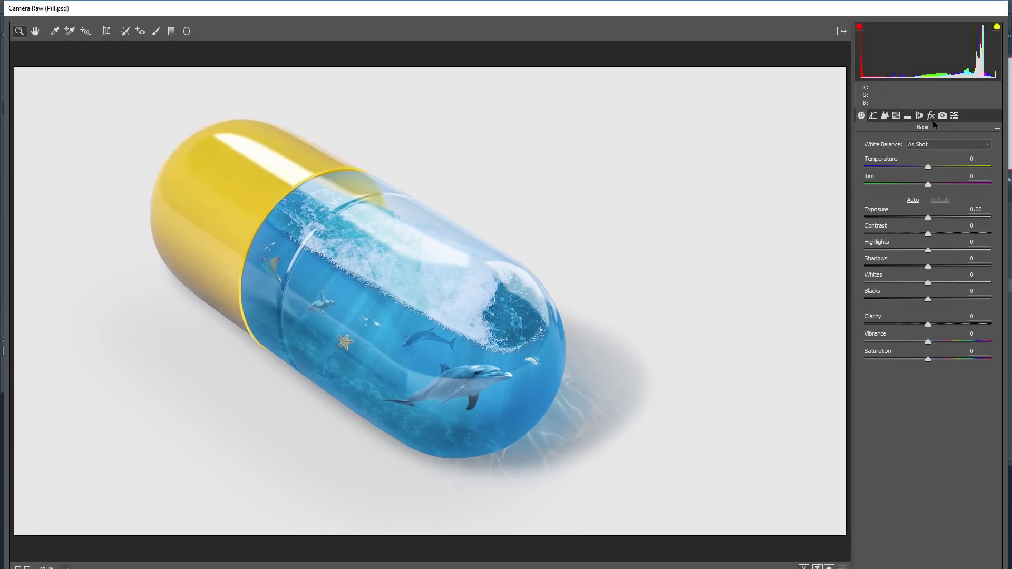
left_click(930, 116)
left_click_drag(925, 290, 898, 292)
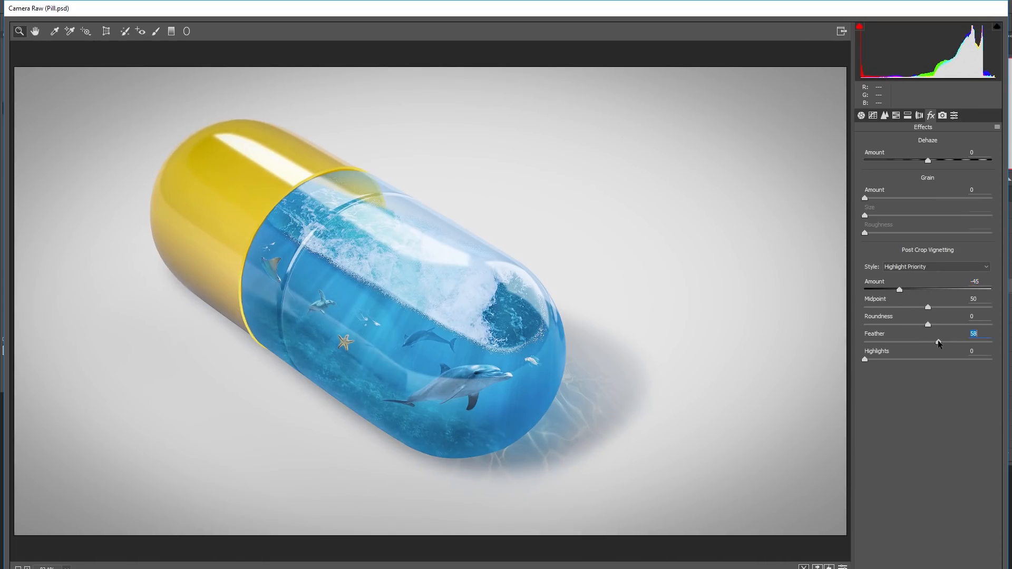
Split-tone the shadows with a low-saturation blue hue and apply the Camera Raw adjustments to the merged layer.
left_click(907, 116)
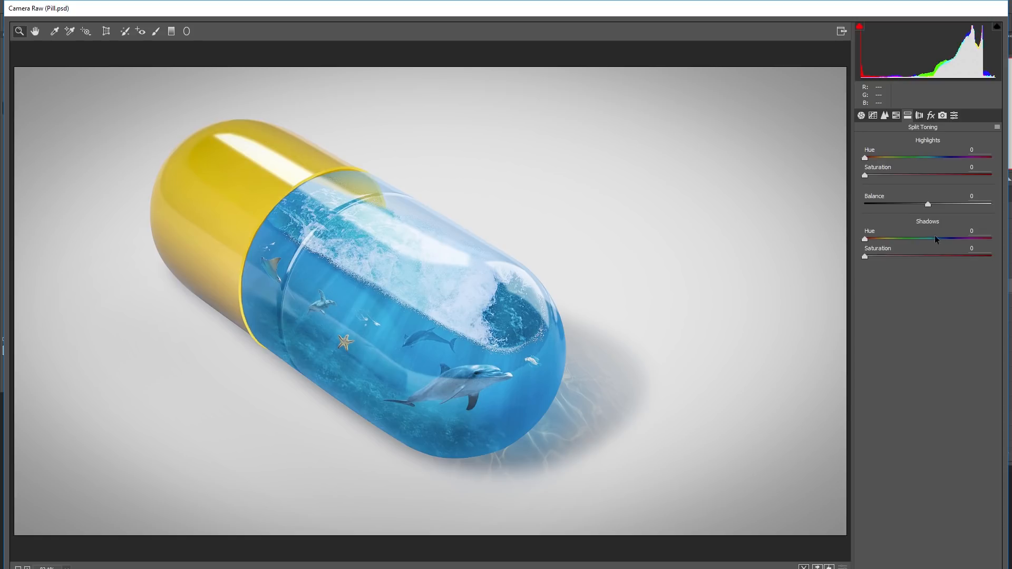
left_click_drag(874, 256, 879, 256)
left_click_drag(938, 234, 941, 242)
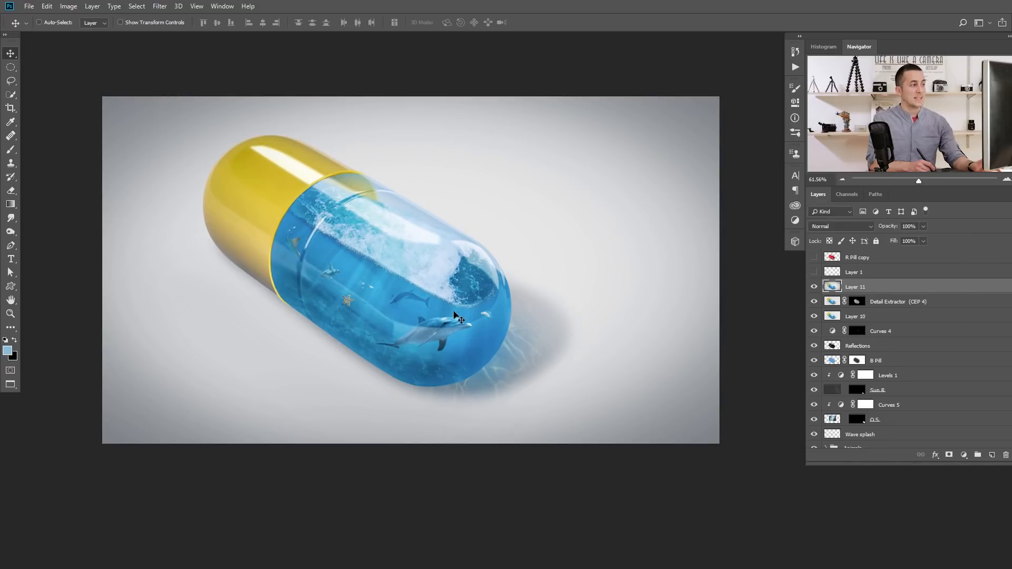
left_click_drag(470, 294, 459, 294)
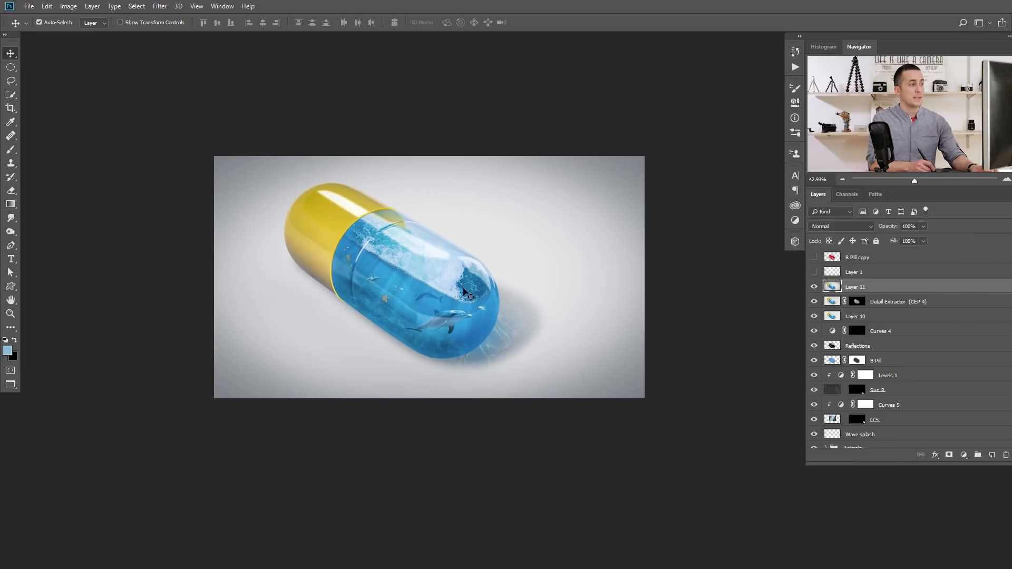